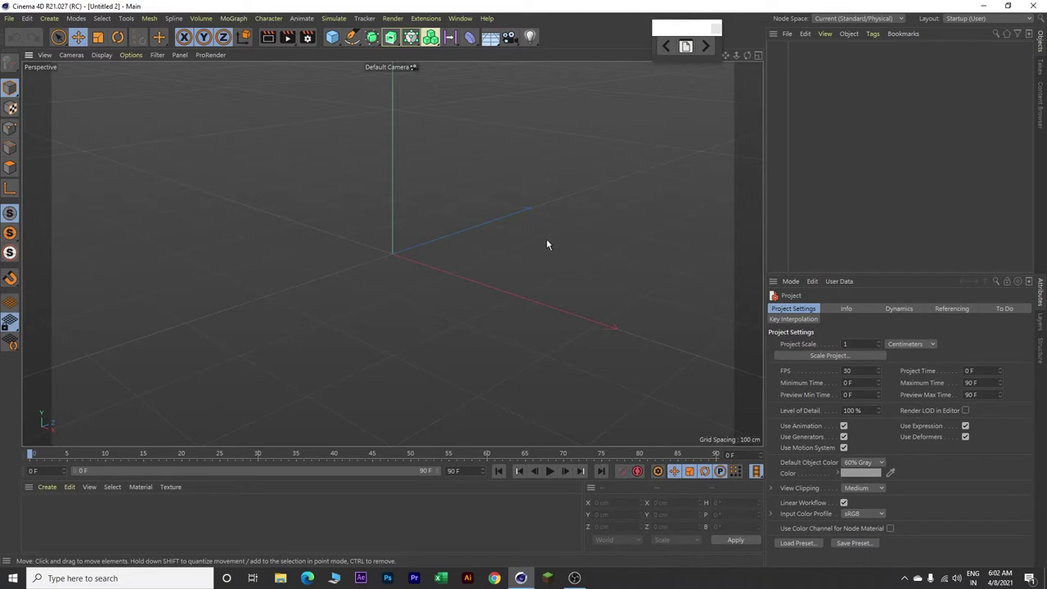
Step: Add a cube and set its size to 60 cm in X, 20 cm in Y and 300 cm in Z
{"action": "left_click", "coordinate": [332, 36]}
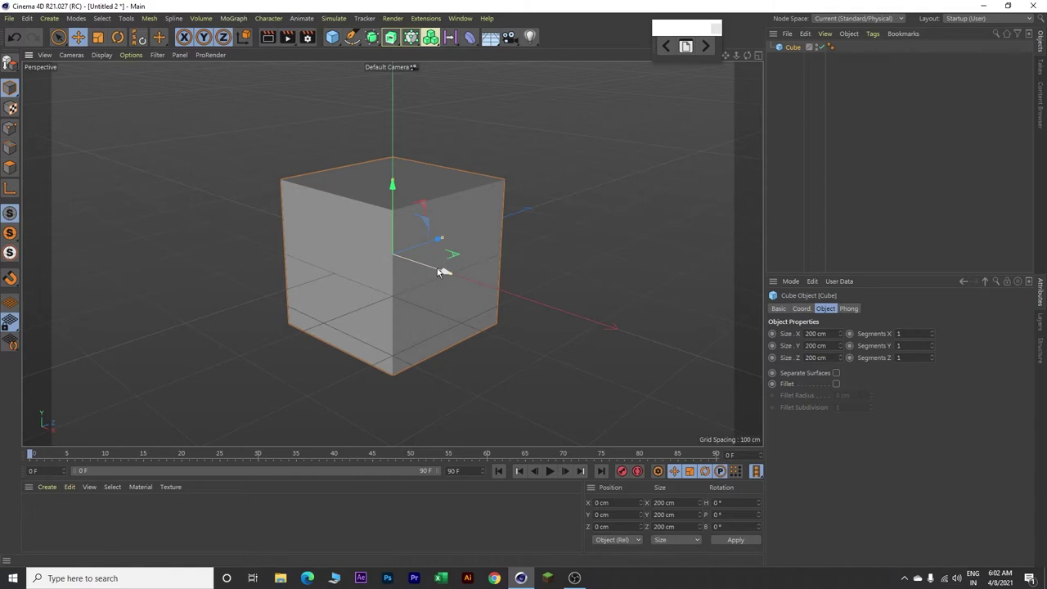
{"action": "double_click", "coordinate": [815, 333]}
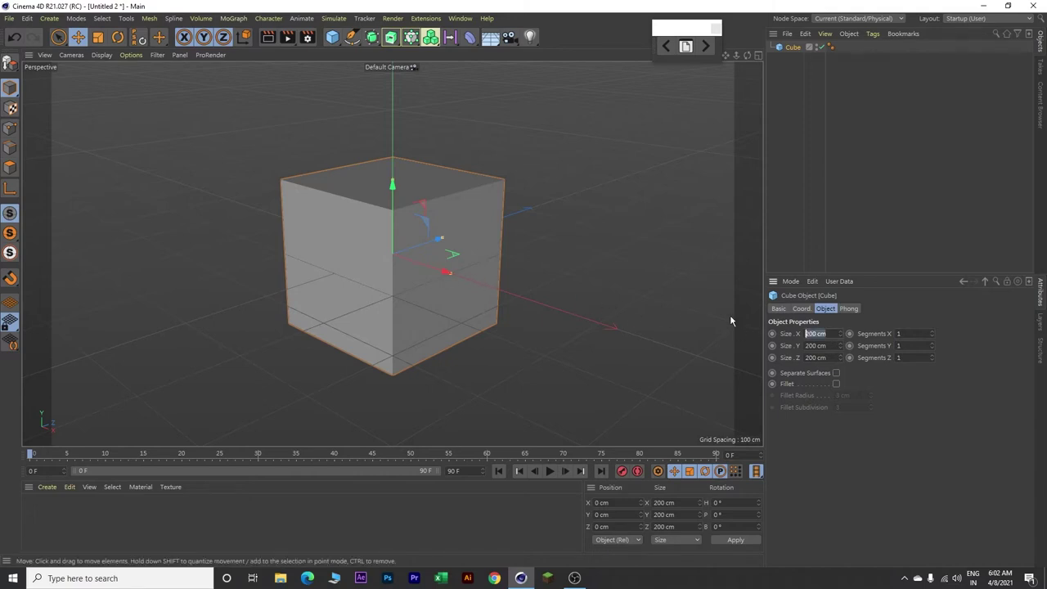
{"action": "type", "text": "60"}
{"action": "key", "text": "Tab"}
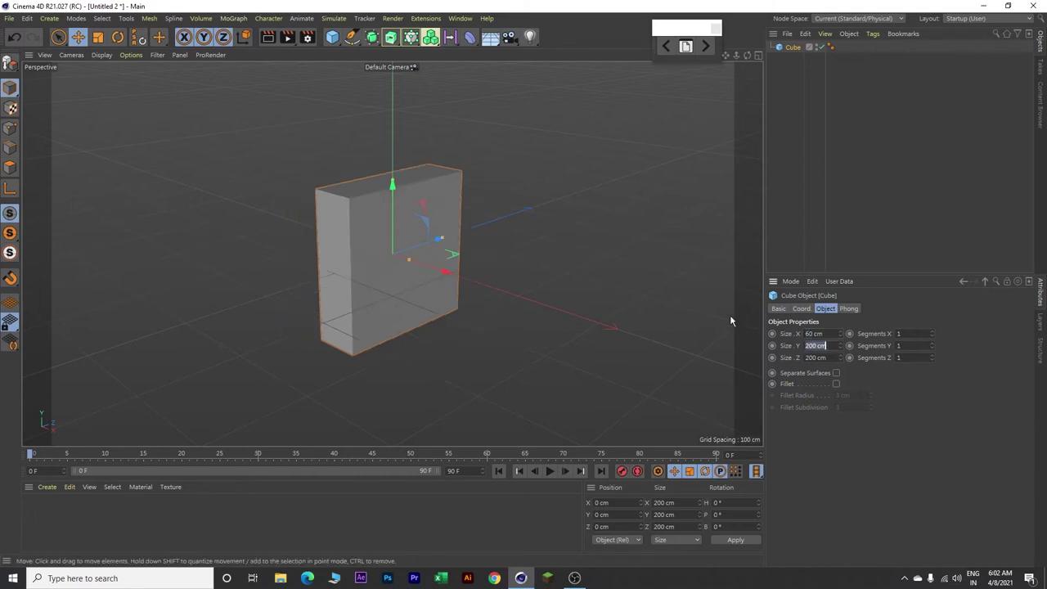
{"action": "type", "text": "20"}
{"action": "key", "text": "Tab"}
{"action": "type", "text": "300"}
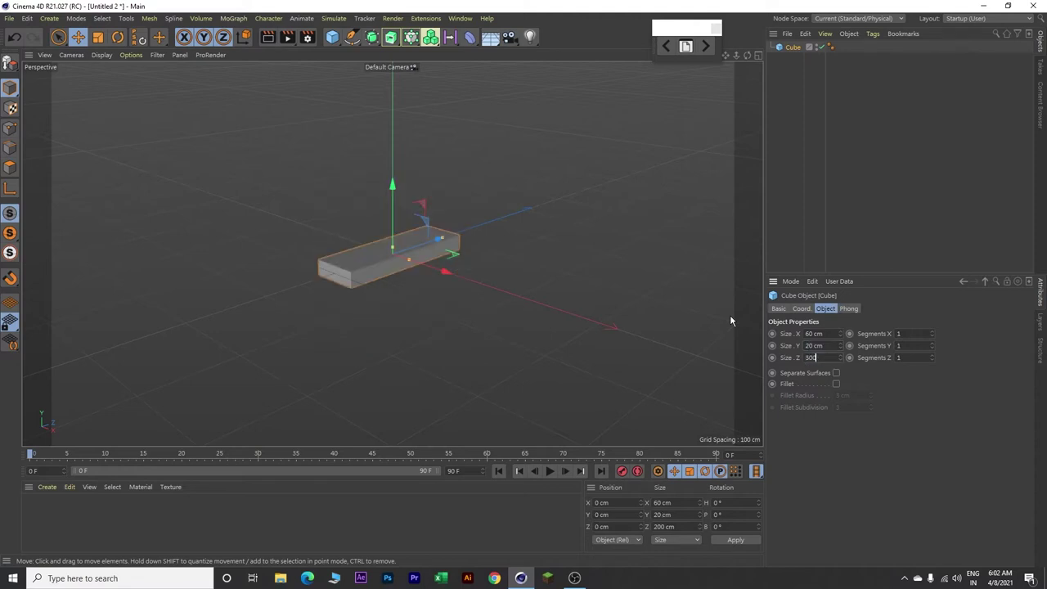
{"action": "key", "text": "Tab"}
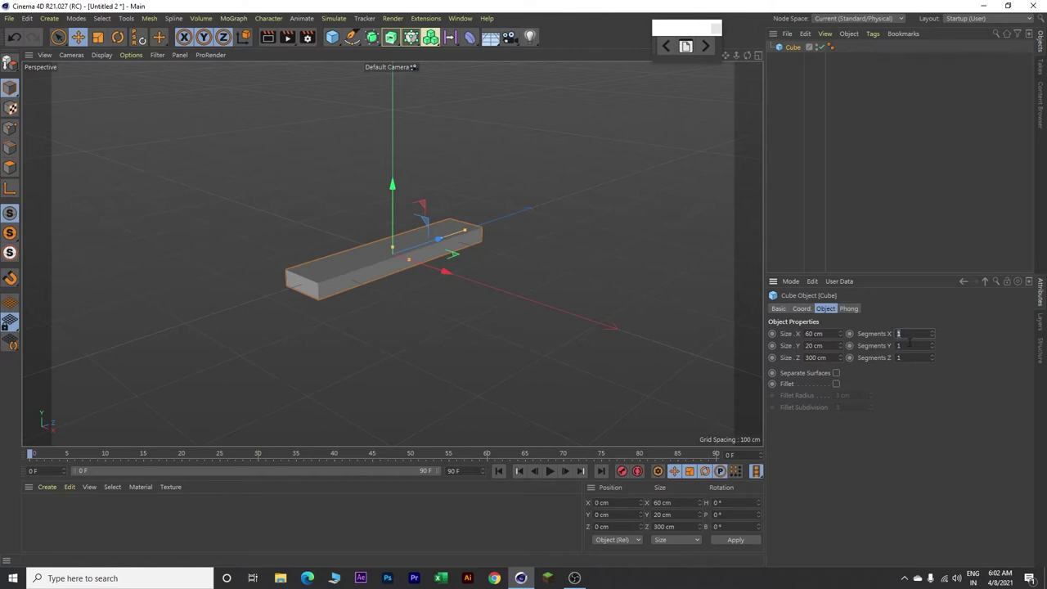
Step: Set the cube's segments to 3 in Y and 6 in Z
{"action": "key", "text": "Tab"}
{"action": "type", "text": "3"}
{"action": "key", "text": "Tab"}
Step: Switch the viewport display to Gouraud Shading (Lines)
{"action": "left_click", "coordinate": [102, 55]}
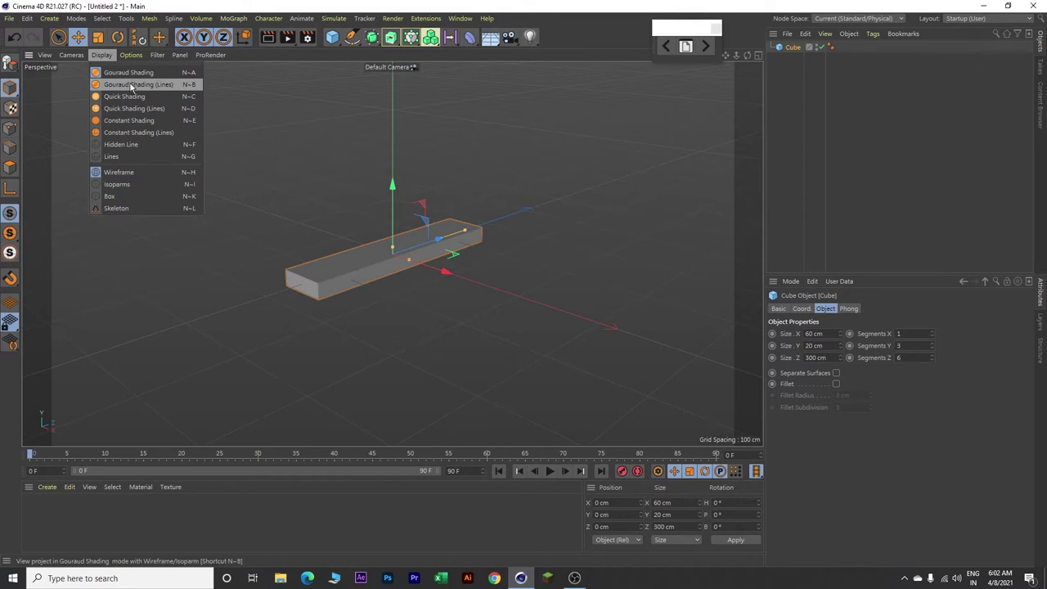
{"action": "left_click", "coordinate": [130, 87]}
{"action": "scroll", "coordinate": [420, 311], "scroll_direction": "up", "scroll_amount": 5}
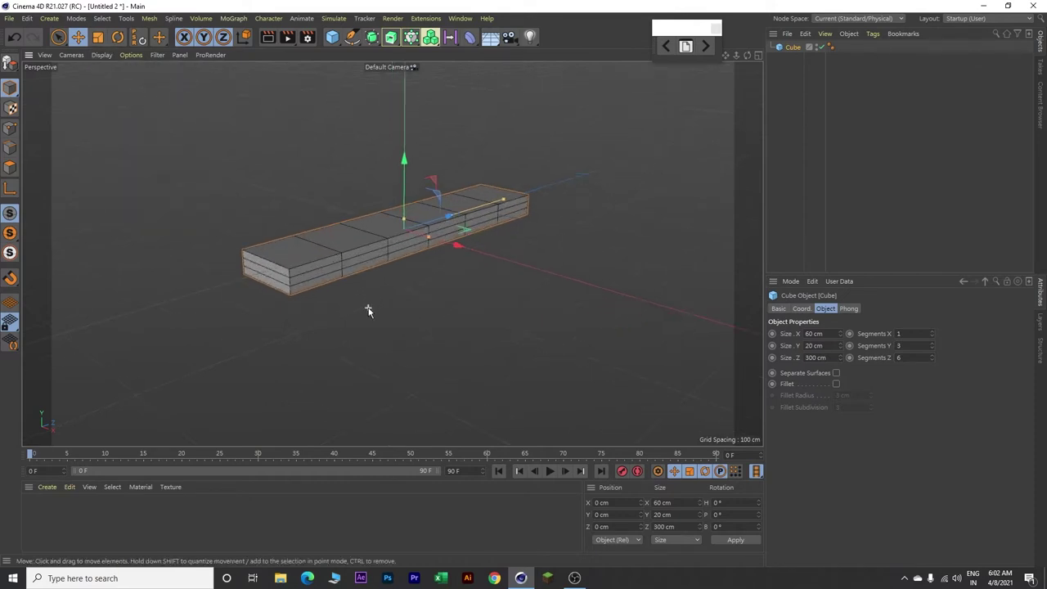
{"action": "scroll", "coordinate": [399, 297], "scroll_direction": "up", "scroll_amount": 2}
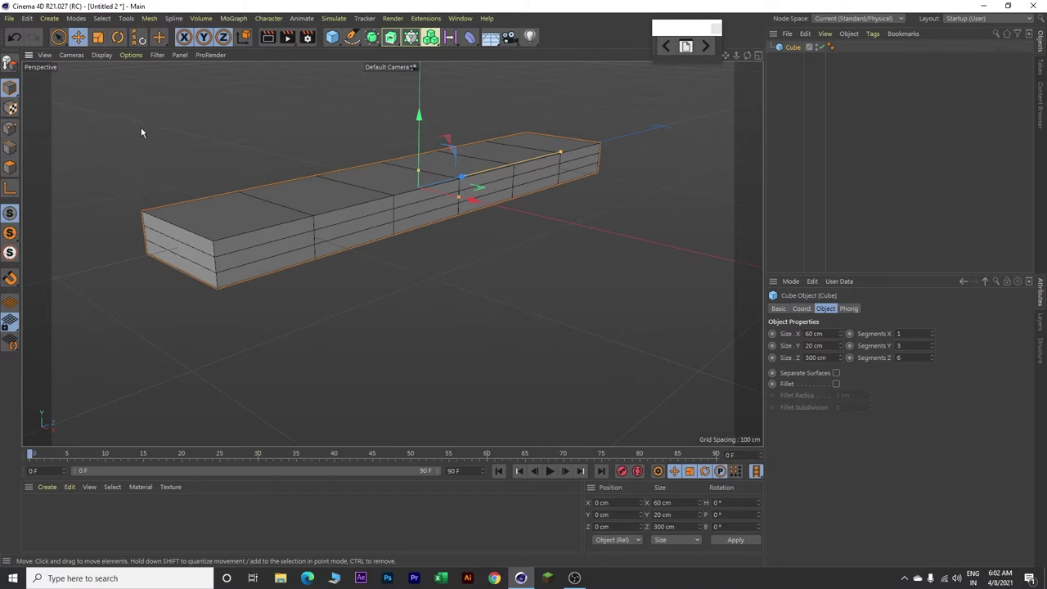
Step: Make the cube editable and select the second and fifth polygons in the middle row of its long side
{"action": "left_click", "coordinate": [13, 68]}
{"action": "left_click", "coordinate": [10, 167]}
{"action": "left_click", "coordinate": [332, 234]}
{"action": "left_click", "coordinate": [345, 230]}
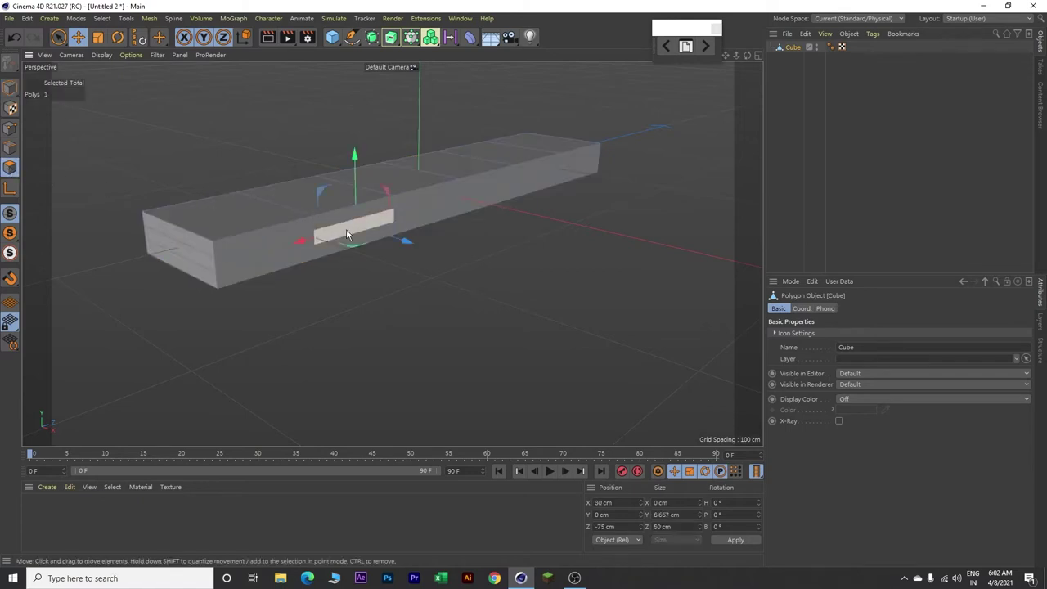
{"action": "left_click", "coordinate": [541, 179], "text": "shift"}
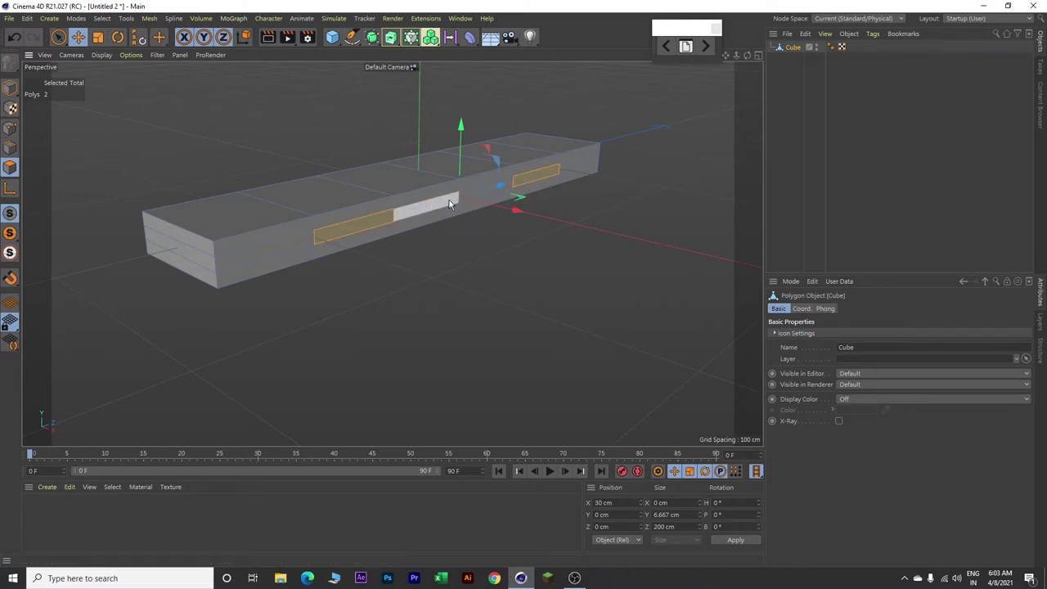
Step: Extrude the two selected side polygons outward with an offset of 30 cm
{"action": "right_click", "coordinate": [462, 246]}
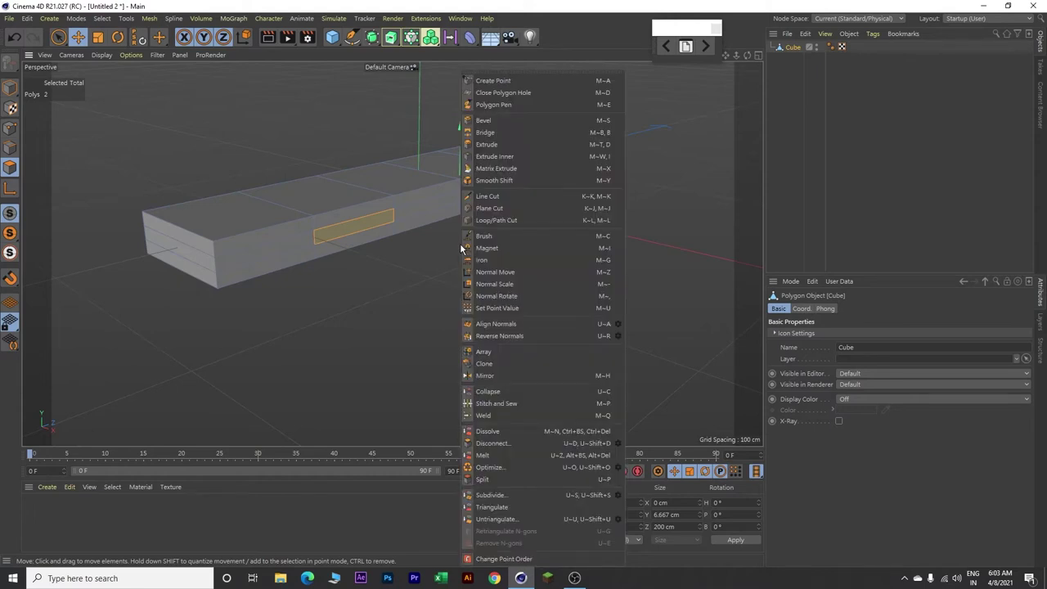
{"action": "left_click", "coordinate": [498, 145]}
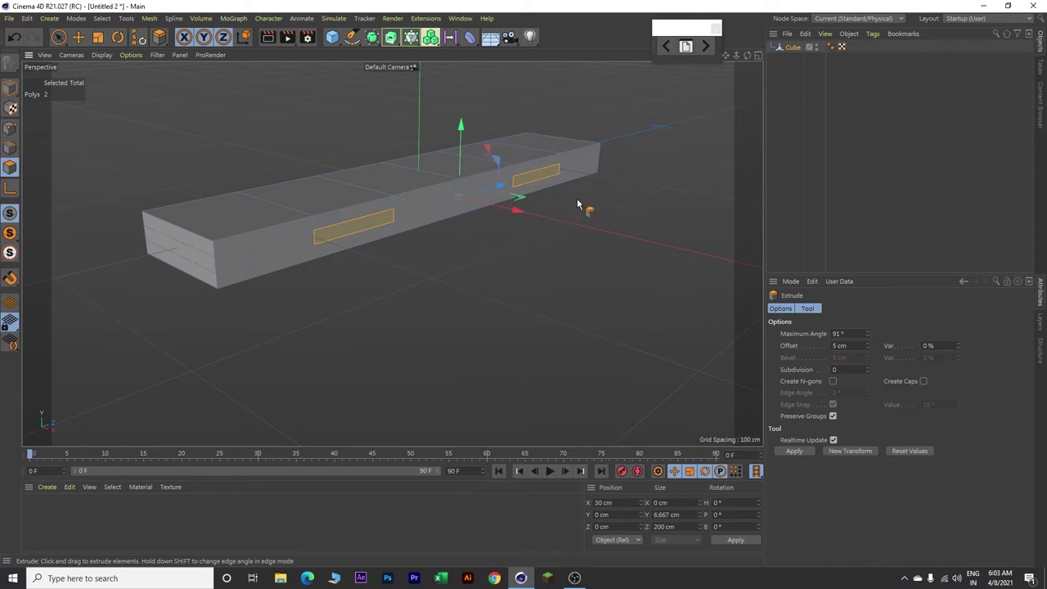
{"action": "left_click_drag", "start_coordinate": [577, 199], "coordinate": [713, 199]}
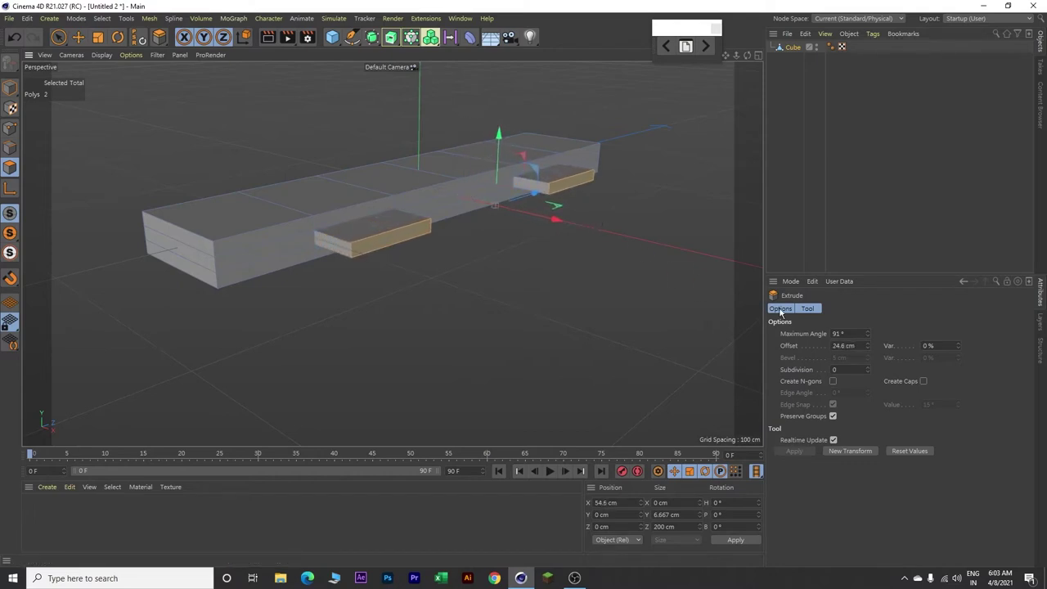
{"action": "double_click", "coordinate": [858, 345]}
{"action": "type", "text": "30"}
{"action": "key", "text": "Return"}
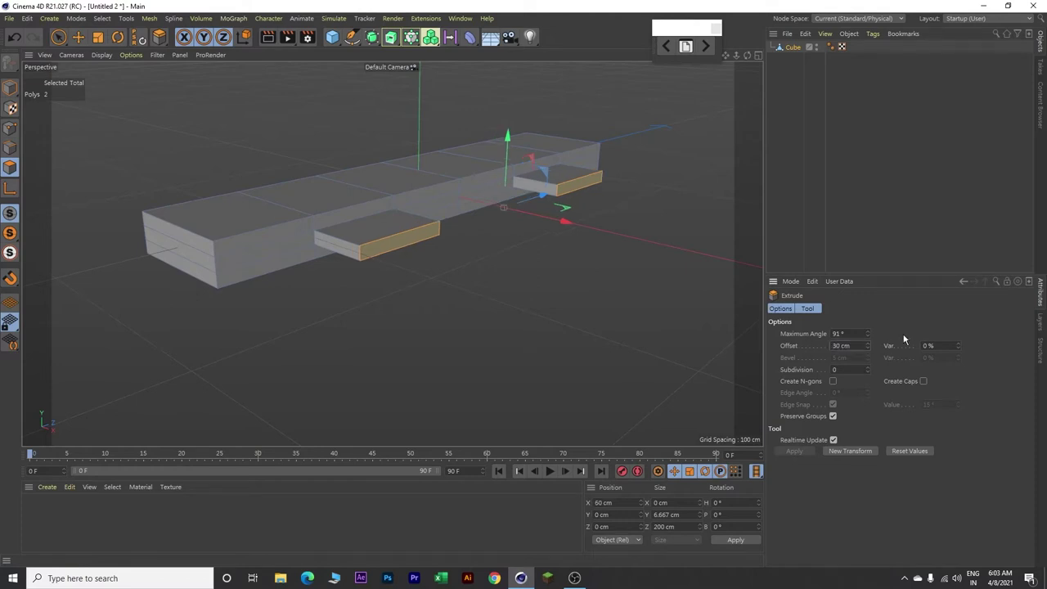
Step: Add a Rectangle spline to the scene
{"action": "scroll", "coordinate": [535, 281], "scroll_direction": "down", "scroll_amount": 3}
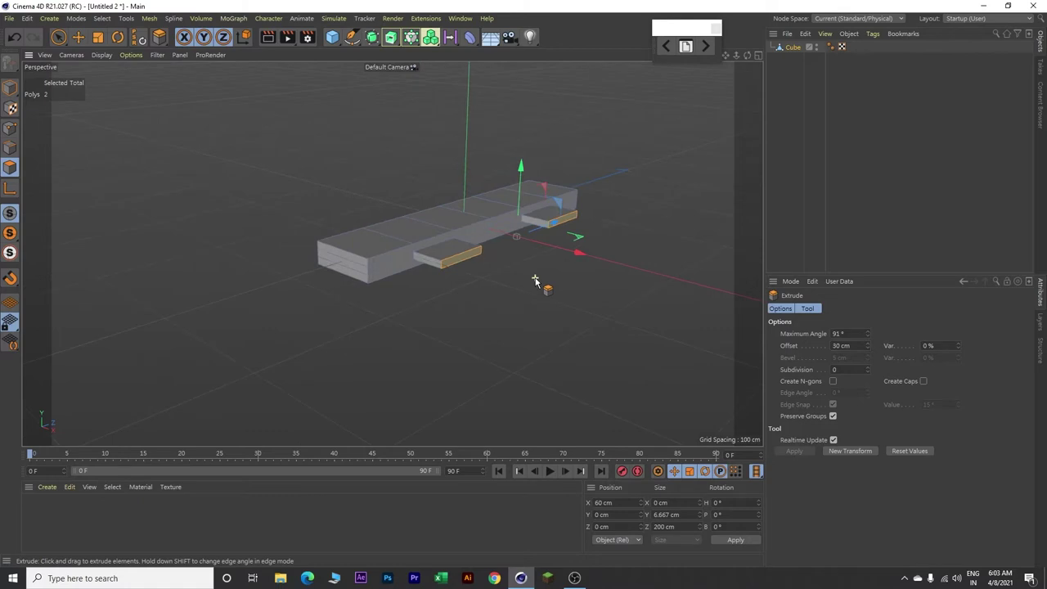
{"action": "scroll", "coordinate": [535, 281], "scroll_direction": "down", "scroll_amount": 5}
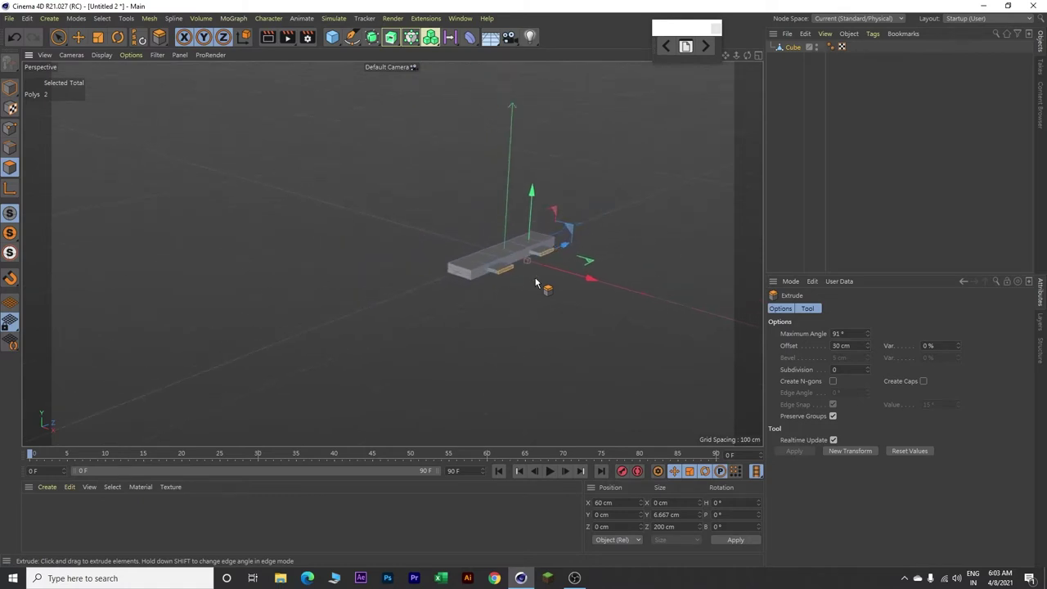
{"action": "mouse_move", "coordinate": [352, 37]}
{"action": "left_mouse_down"}
{"action": "mouse_move", "coordinate": [378, 72]}
{"action": "mouse_move", "coordinate": [476, 134]}
{"action": "left_mouse_up"}
{"action": "left_click_drag", "start_coordinate": [582, 237], "coordinate": [572, 229], "text": "alt"}
{"action": "scroll", "coordinate": [572, 228], "scroll_direction": "down", "scroll_amount": 4}
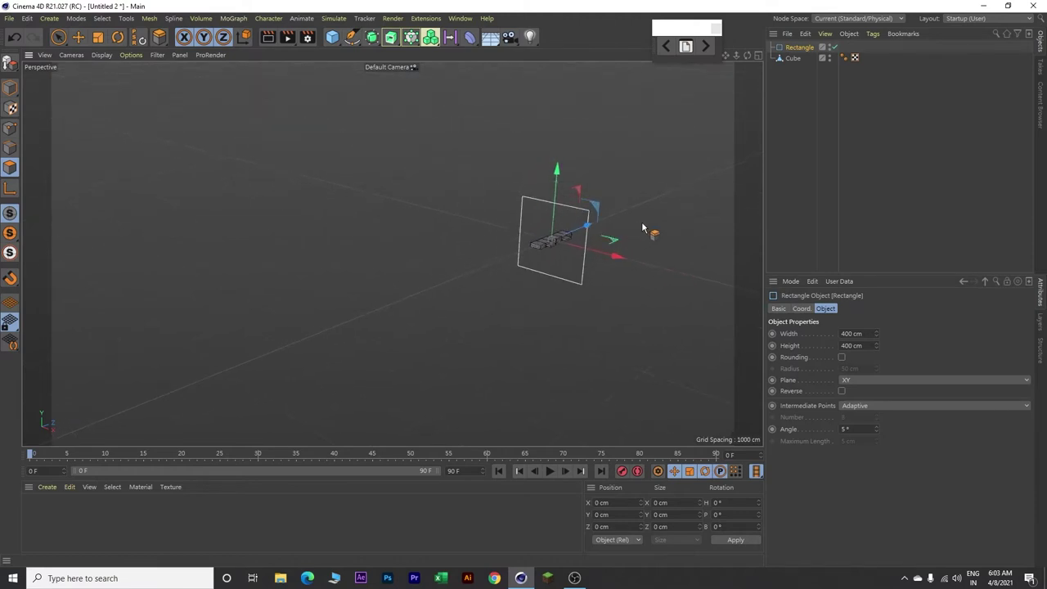
{"action": "middle_click_drag", "start_coordinate": [649, 229], "coordinate": [509, 217], "text": "alt"}
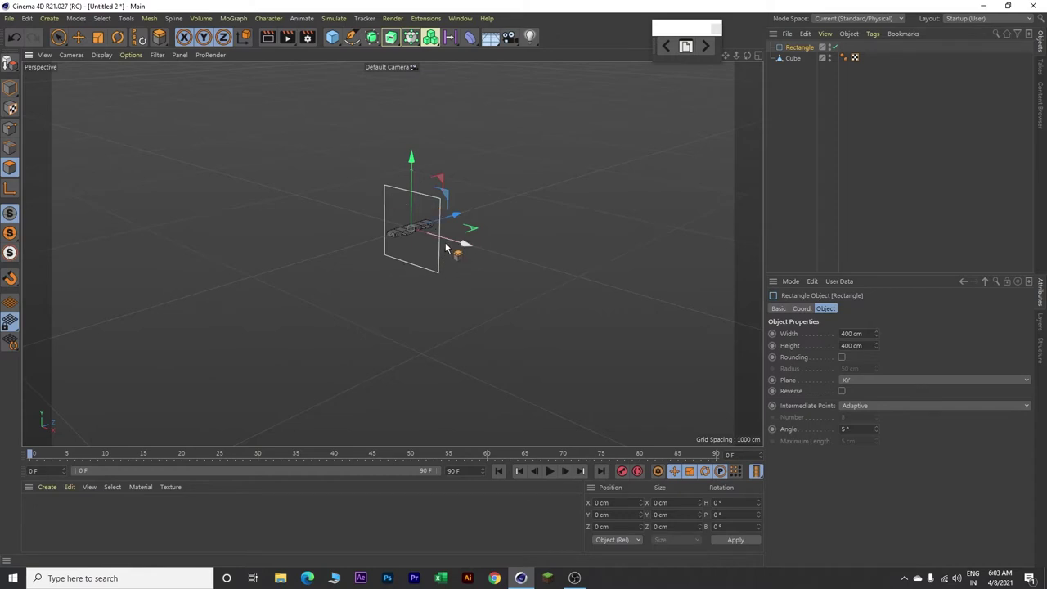
Step: Set the rectangle's width to 3000 cm and round its corners with a 200 cm radius
{"action": "left_click", "coordinate": [867, 333]}
{"action": "type", "text": "3000"}
{"action": "key", "text": "Return"}
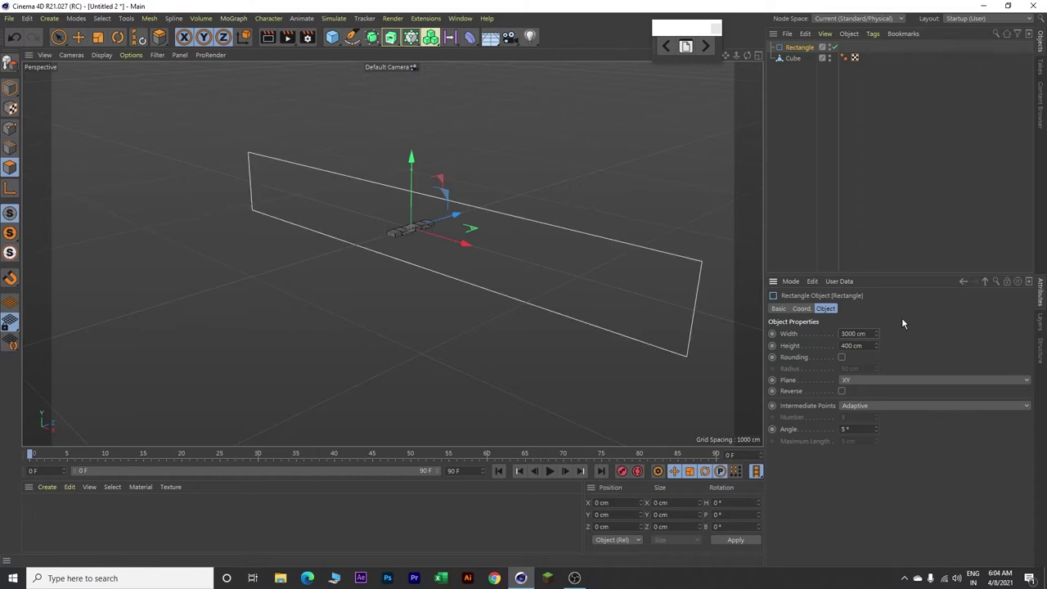
{"action": "left_click", "coordinate": [841, 356]}
{"action": "left_click_drag", "start_coordinate": [875, 365], "coordinate": [771, 362]}
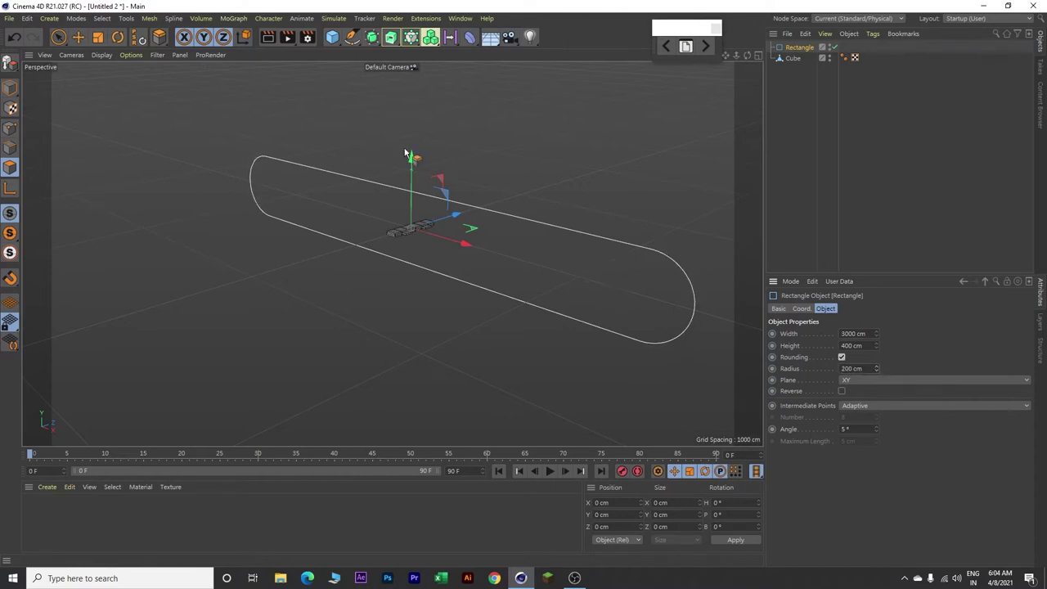
Step: Add a MoGraph Cloner and make the cube its child
{"action": "left_click", "coordinate": [233, 18]}
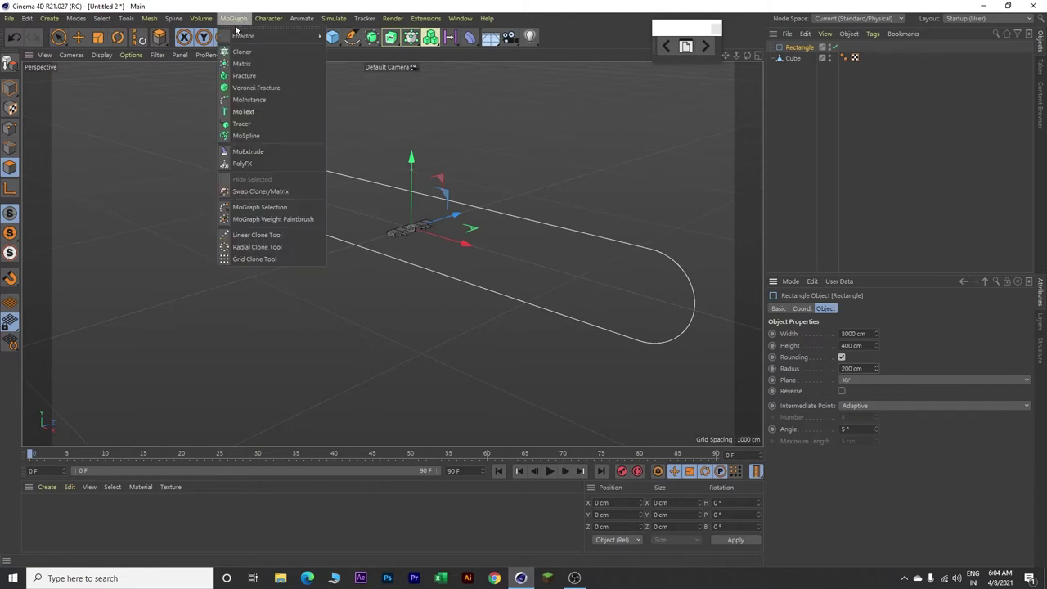
{"action": "left_click", "coordinate": [242, 52]}
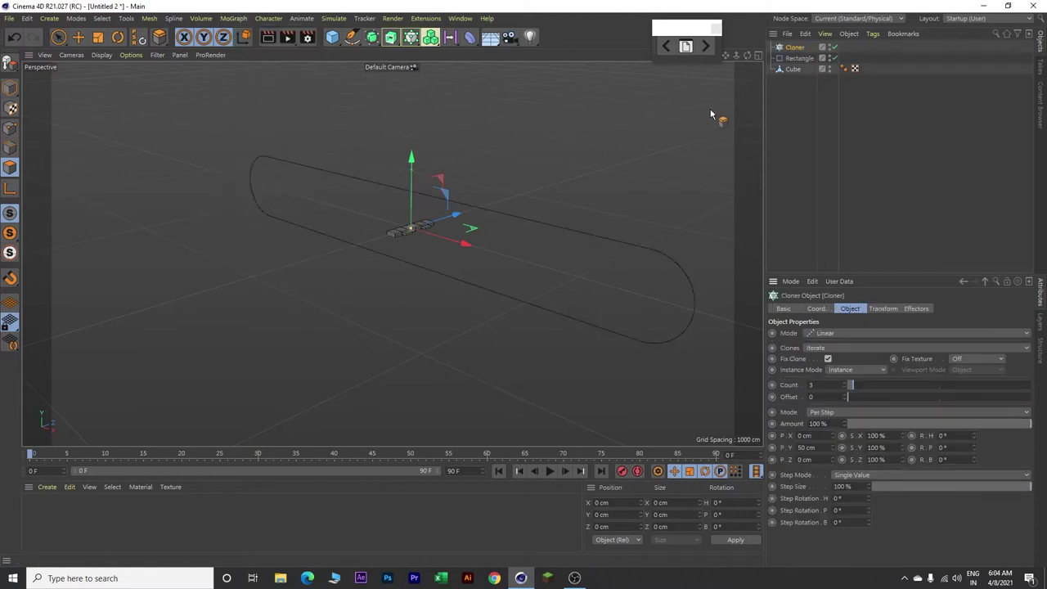
{"action": "left_click_drag", "start_coordinate": [795, 70], "coordinate": [802, 49]}
{"action": "left_click", "coordinate": [803, 49]}
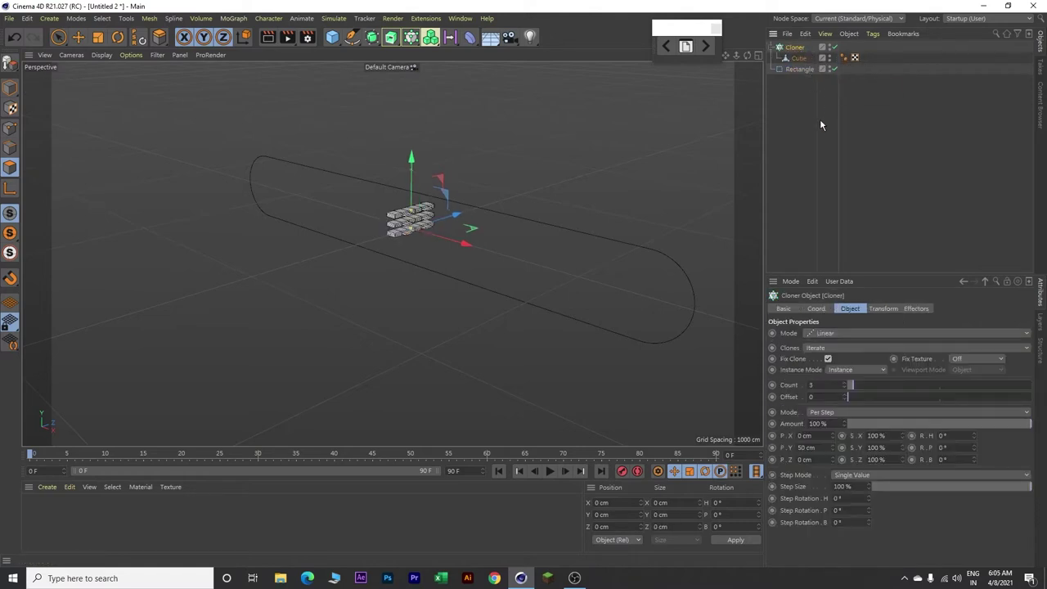
Step: Set the Cloner to Object mode and assign the Rectangle spline as its object
{"action": "left_click", "coordinate": [836, 331]}
{"action": "left_click", "coordinate": [836, 349]}
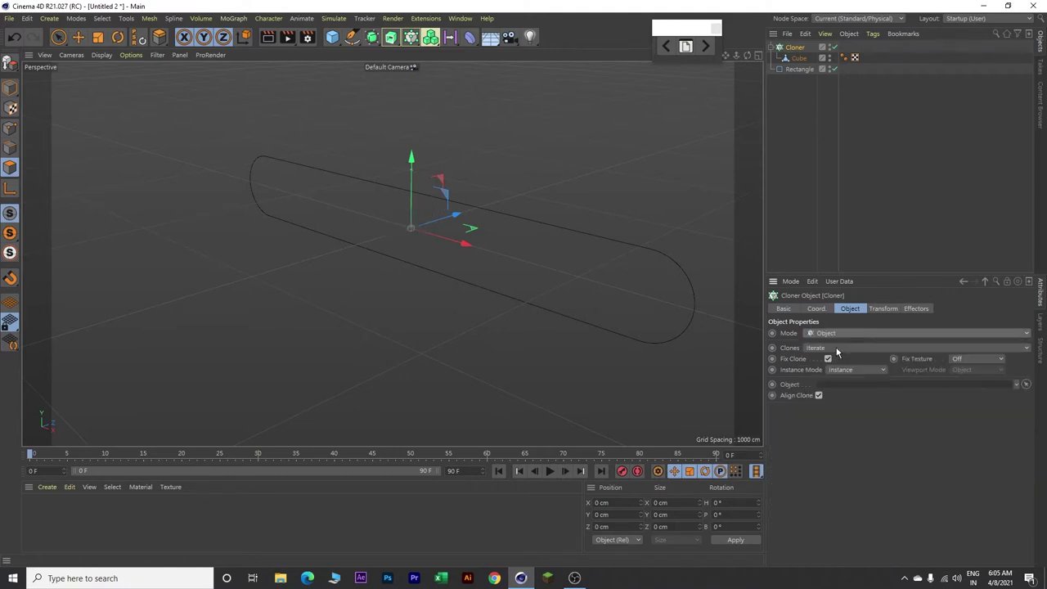
{"action": "left_click_drag", "start_coordinate": [800, 70], "coordinate": [859, 394]}
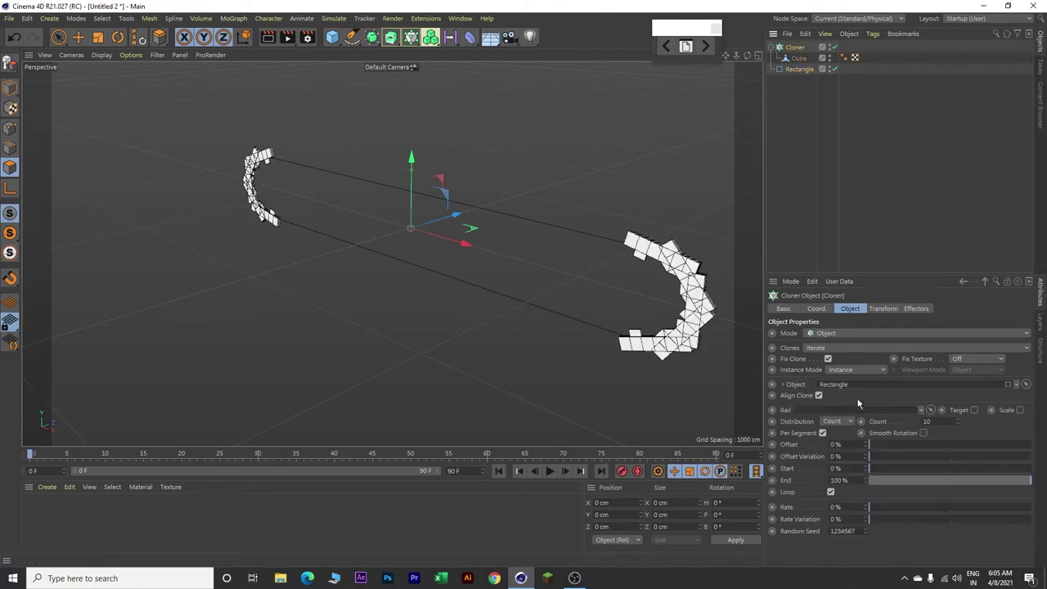
Step: Rotate the clones in the Cloner's transform to 90° in P and -90° in B
{"action": "left_click", "coordinate": [884, 309]}
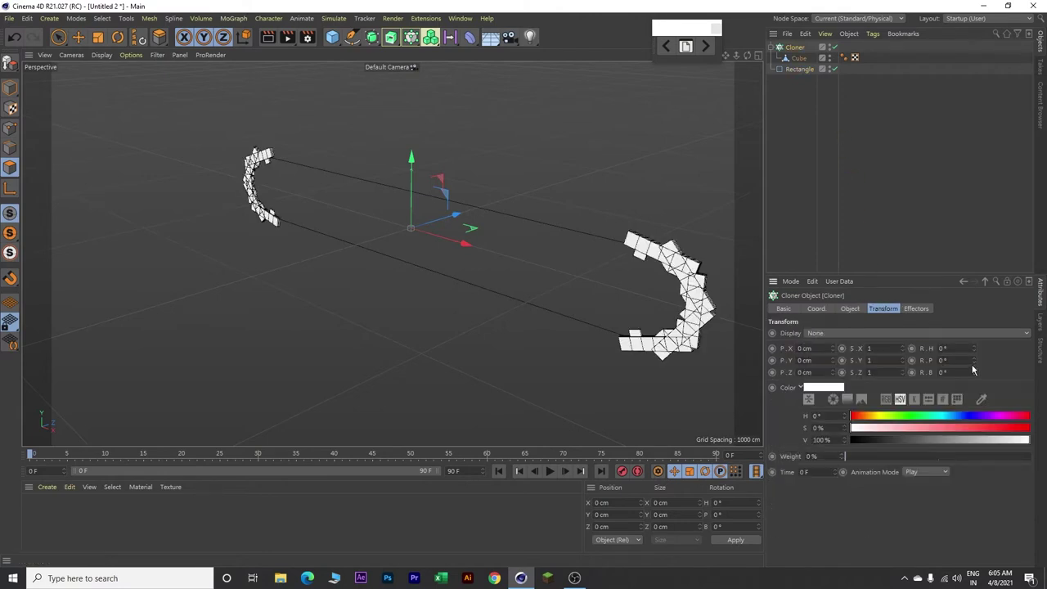
{"action": "left_click_drag", "start_coordinate": [973, 360], "coordinate": [948, 364]}
{"action": "double_click", "coordinate": [945, 361]}
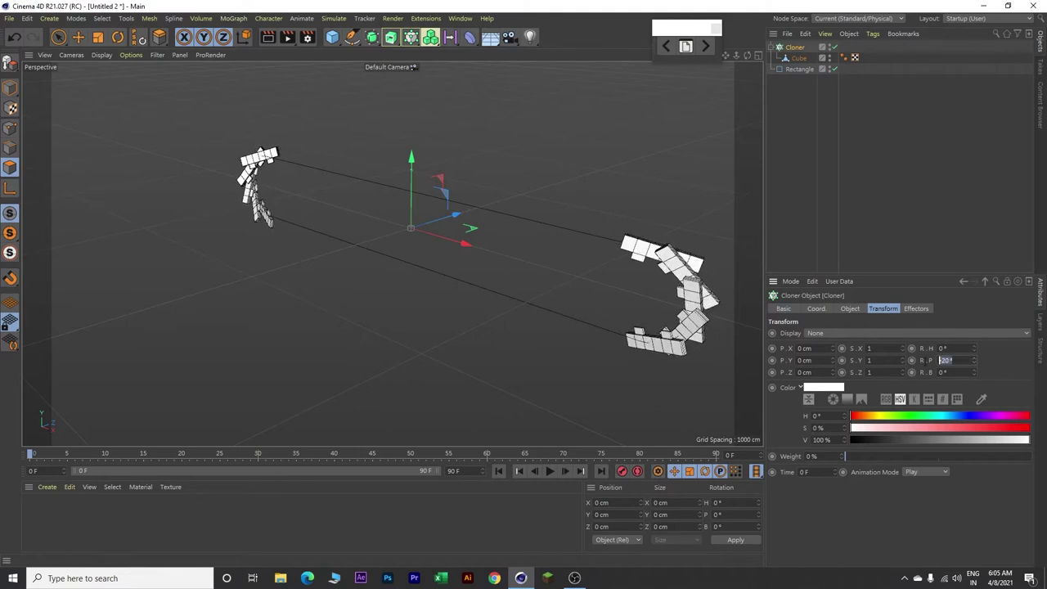
{"action": "type", "text": "90"}
{"action": "key", "text": "Return"}
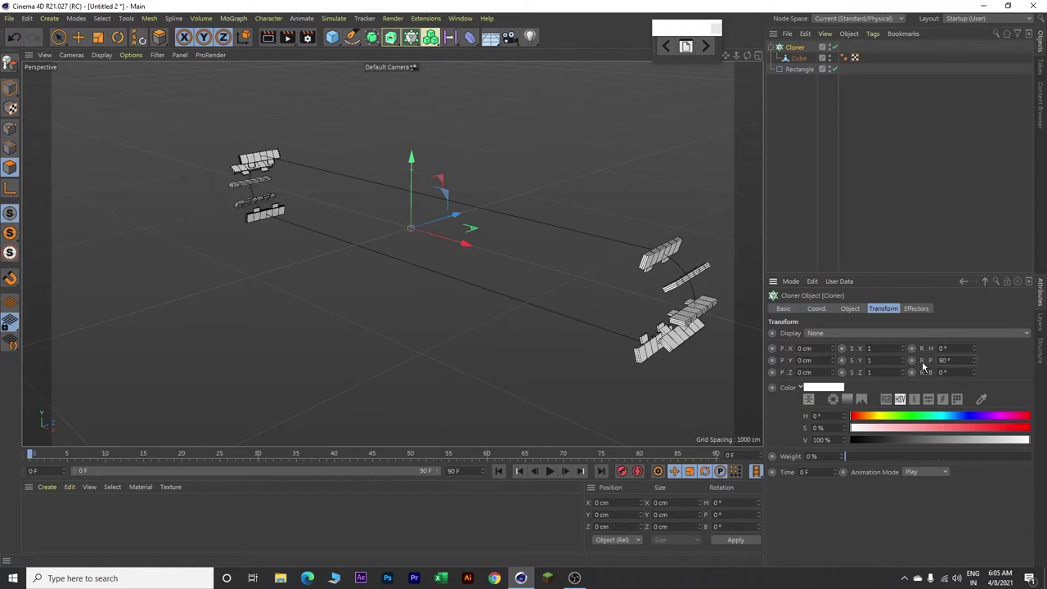
{"action": "double_click", "coordinate": [946, 372]}
{"action": "type", "text": "-90"}
{"action": "key", "text": "Return"}
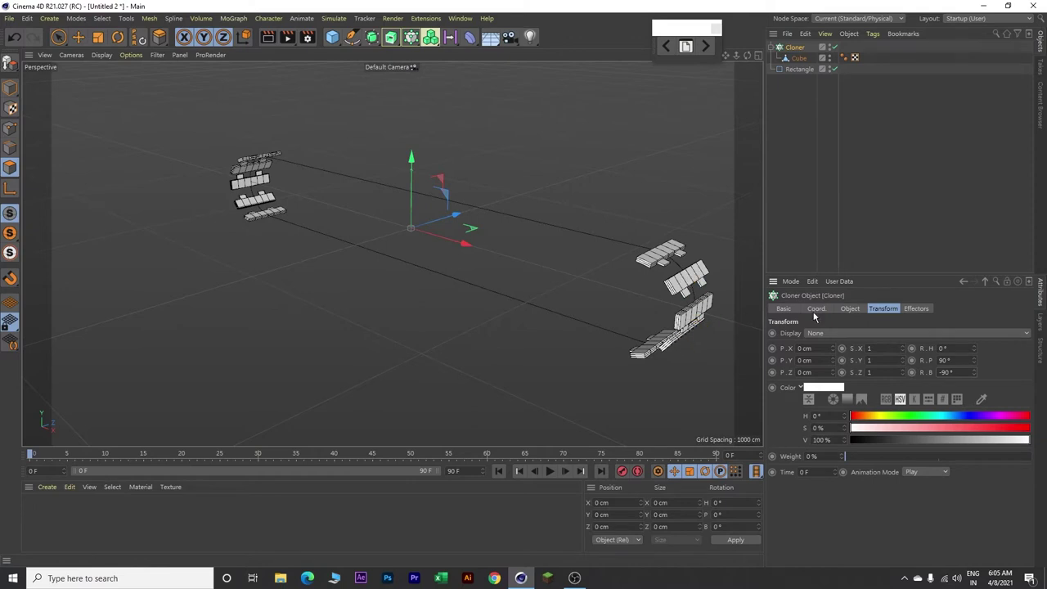
Step: Distribute the clones evenly along the rectangle with a count of 85
{"action": "left_click", "coordinate": [853, 309]}
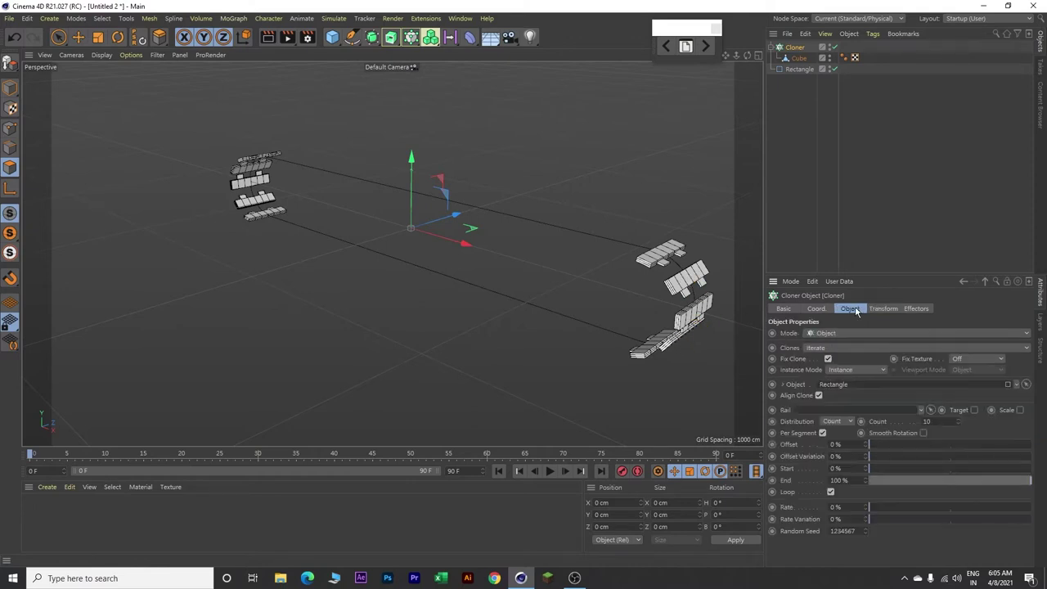
{"action": "left_click", "coordinate": [839, 423]}
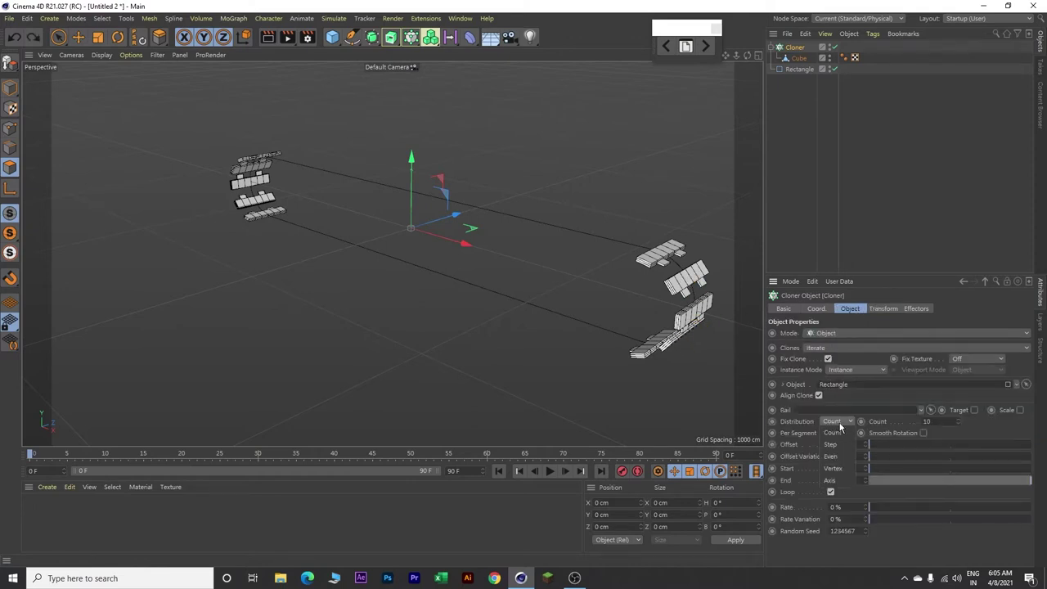
{"action": "left_click", "coordinate": [838, 459]}
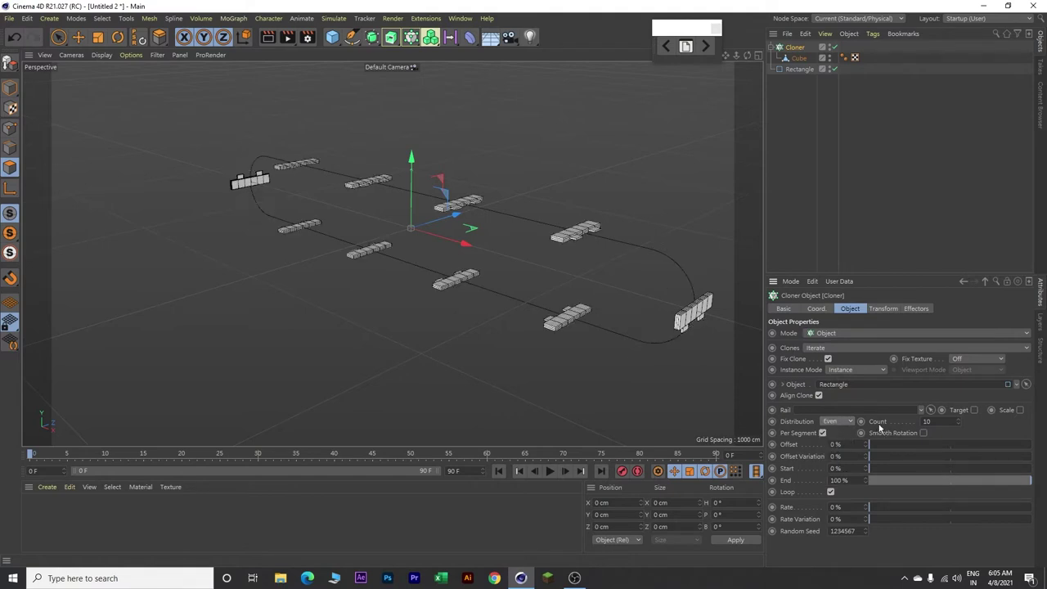
{"action": "double_click", "coordinate": [937, 421]}
{"action": "type", "text": "85"}
{"action": "key", "text": "Return"}
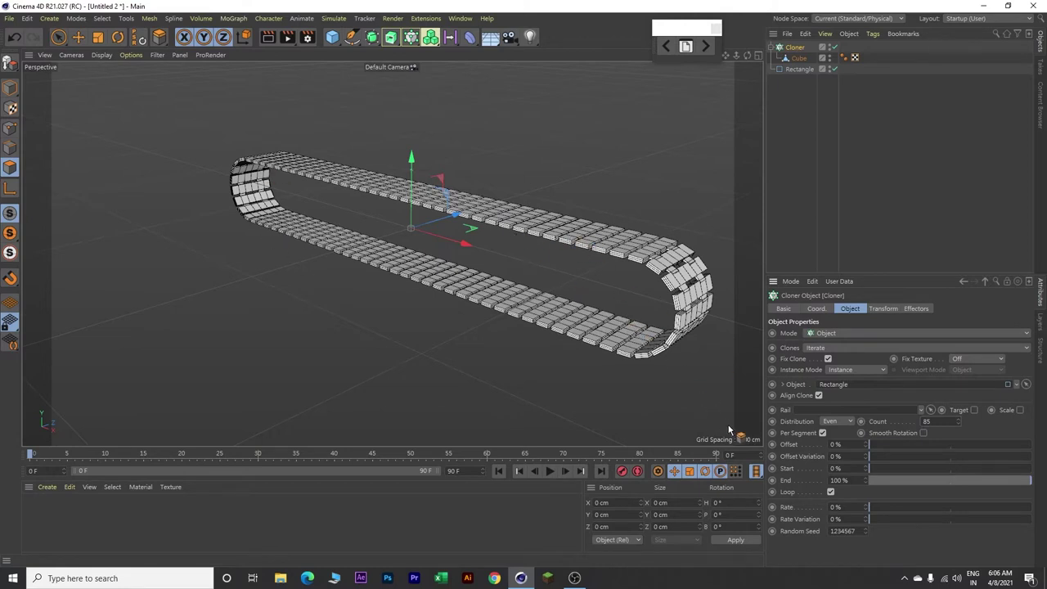
Step: Set the Cloner's rate to 5% and play the animation
{"action": "left_click", "coordinate": [872, 507]}
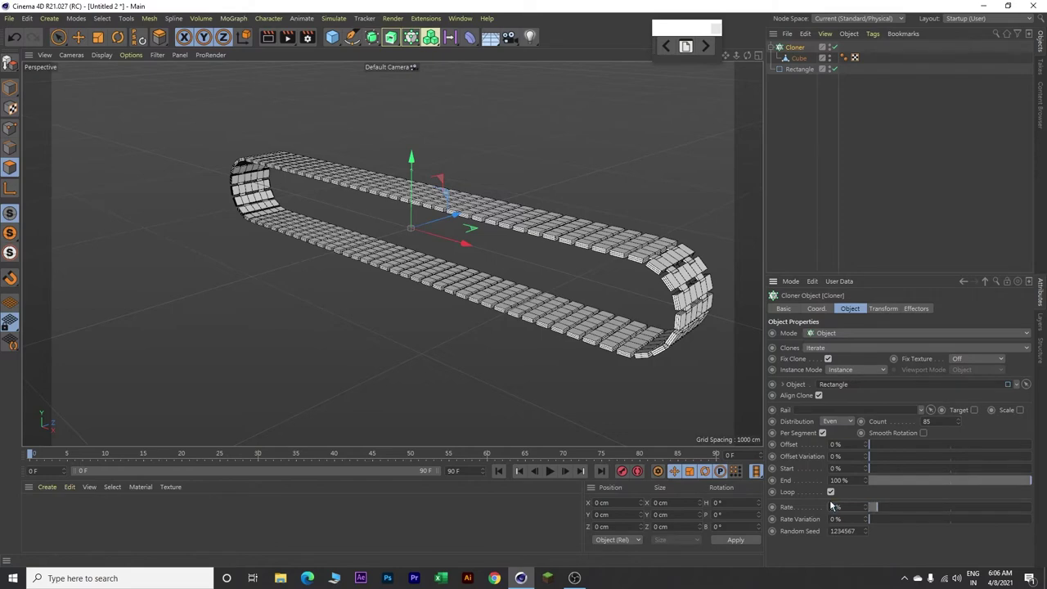
{"action": "left_click", "coordinate": [550, 474]}
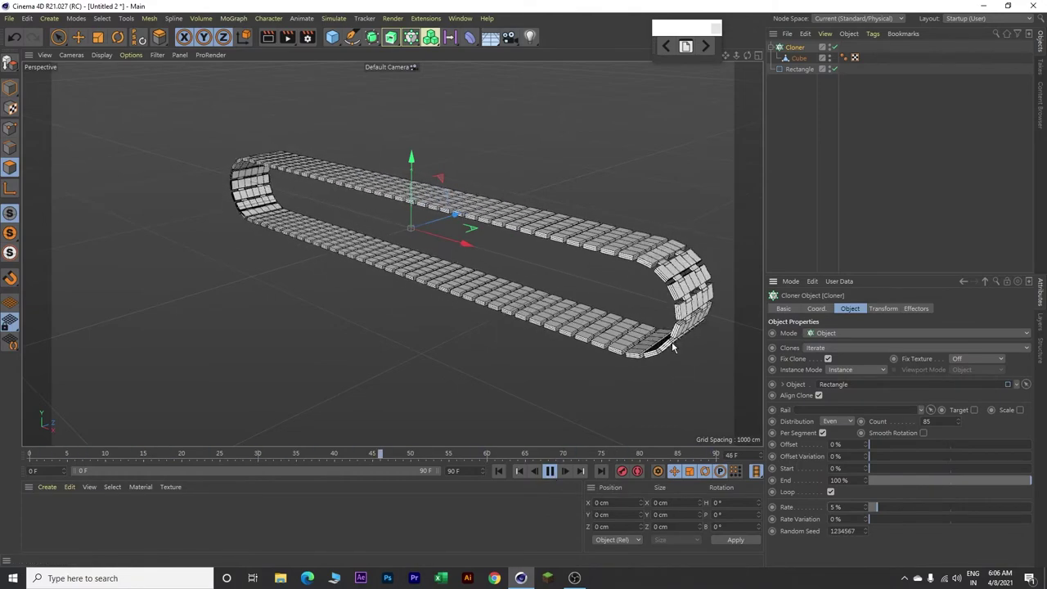
Step: Stop and rewind the animation, and extend the project end and preview range to 220 frames
{"action": "left_click", "coordinate": [550, 472]}
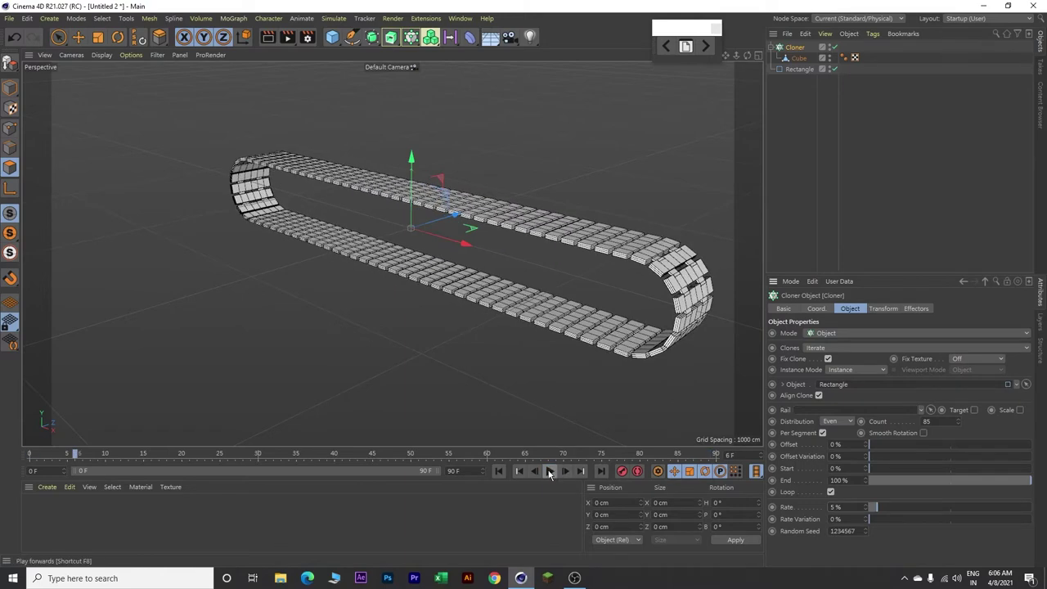
{"action": "left_click", "coordinate": [498, 471]}
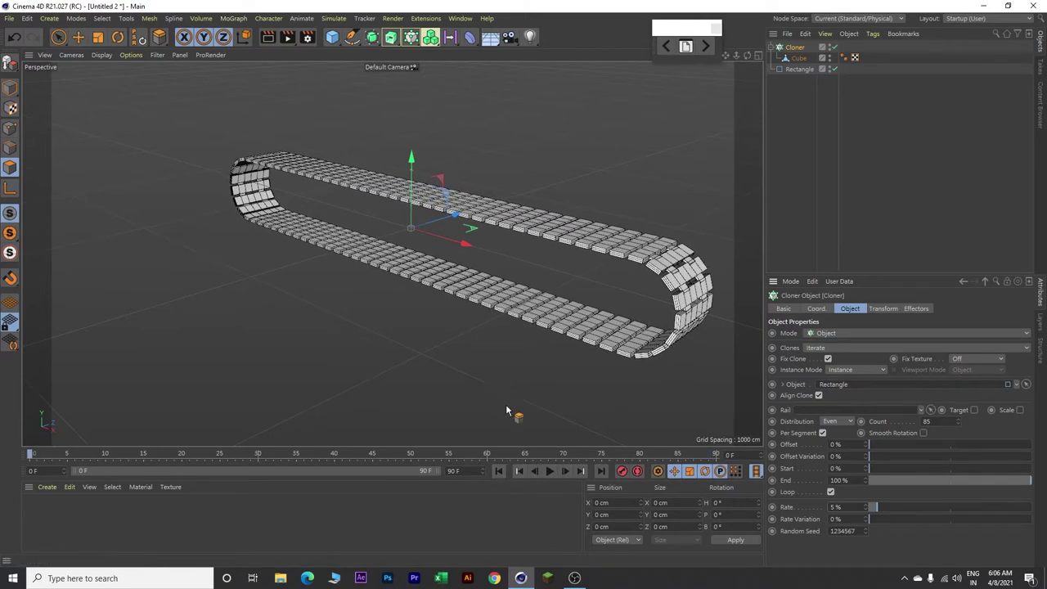
{"action": "double_click", "coordinate": [469, 470]}
{"action": "type", "text": "220"}
{"action": "key", "text": "Return"}
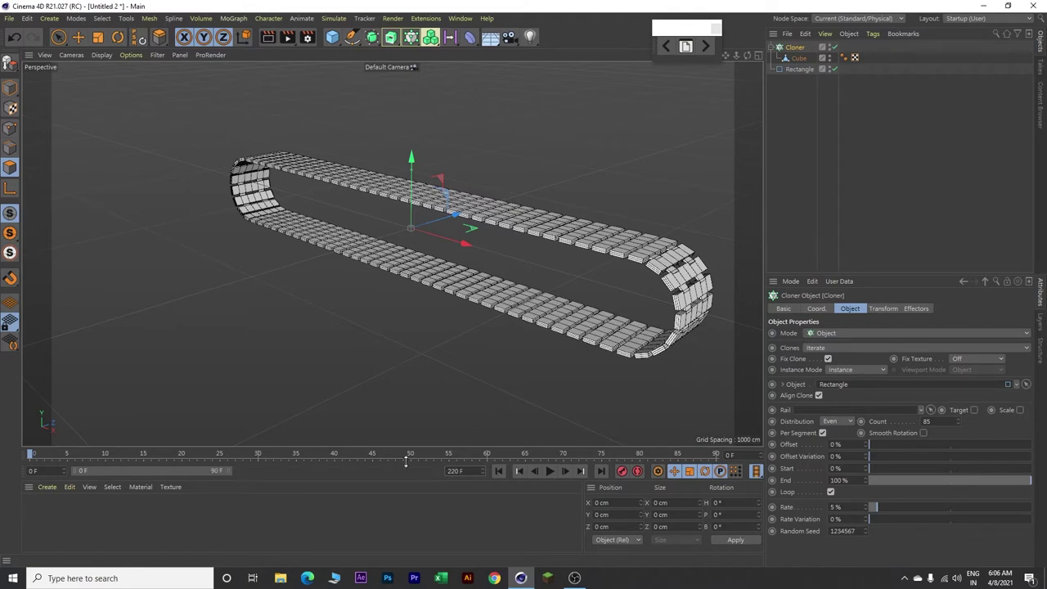
{"action": "left_click_drag", "start_coordinate": [230, 471], "coordinate": [438, 470]}
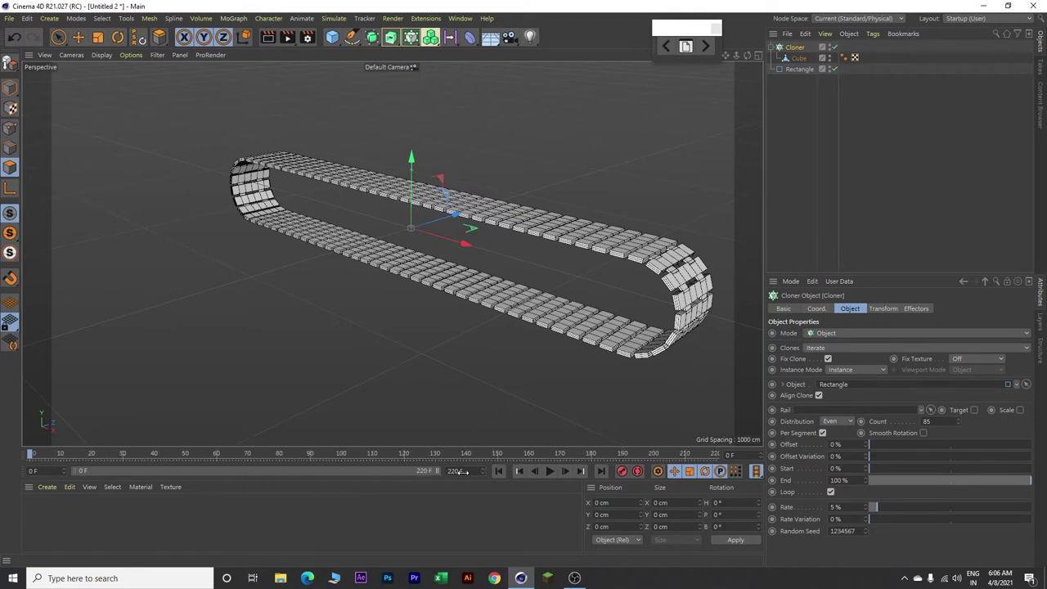
Step: Add a Tube primitive inside the track and set its orientation to -Z
{"action": "key", "text": "d"}
{"action": "key", "text": "e"}
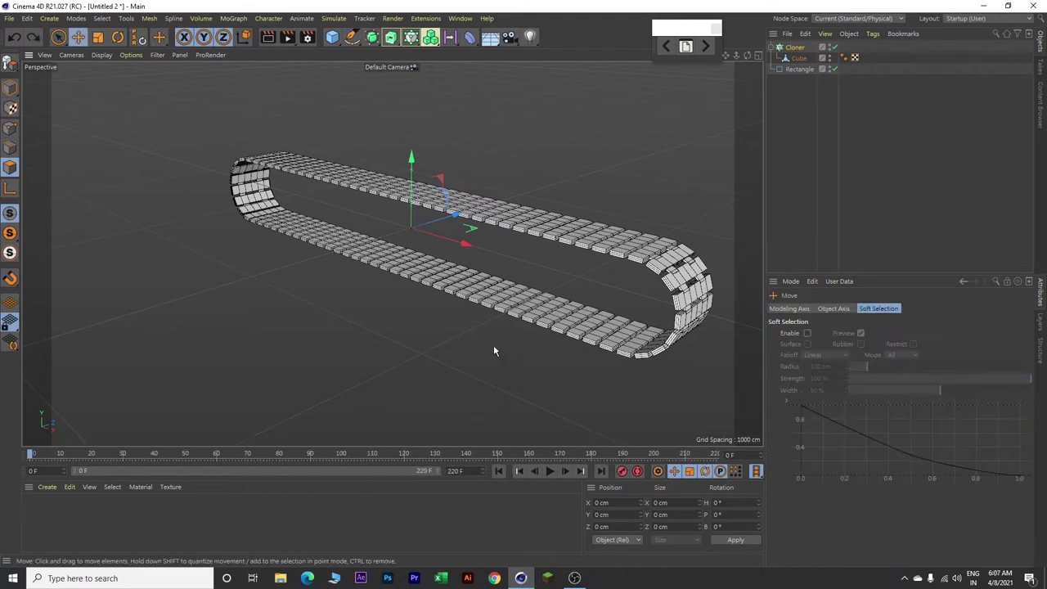
{"action": "left_click", "coordinate": [332, 36]}
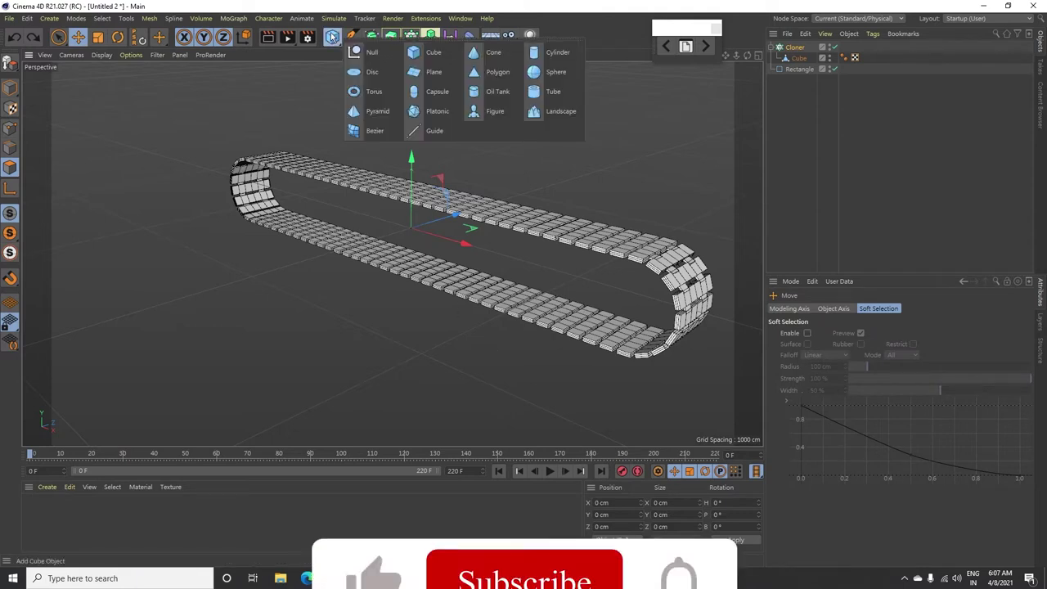
{"action": "left_click", "coordinate": [560, 93]}
{"action": "left_click", "coordinate": [874, 405]}
{"action": "left_click", "coordinate": [857, 476]}
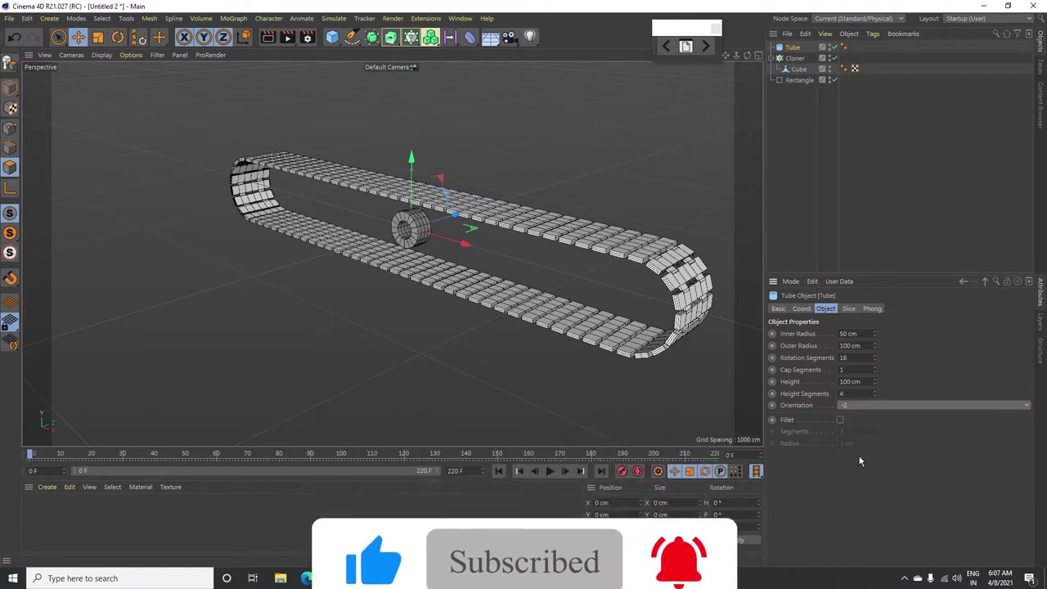
Step: Set the tube's height to 300 cm, outer radius to 185 cm and cap segments to 3
{"action": "double_click", "coordinate": [865, 381]}
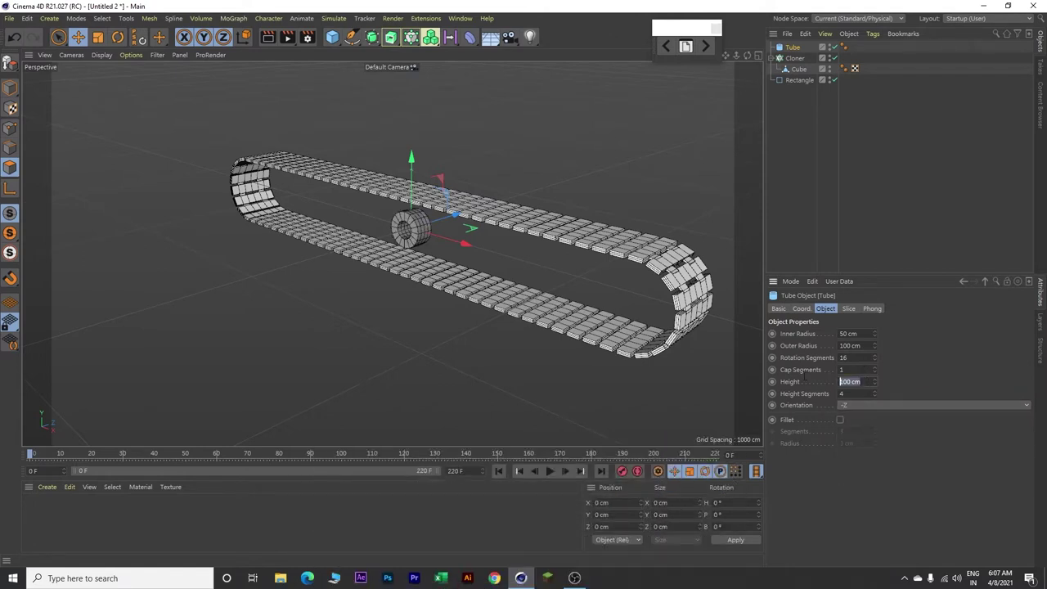
{"action": "type", "text": "300"}
{"action": "key", "text": "Return"}
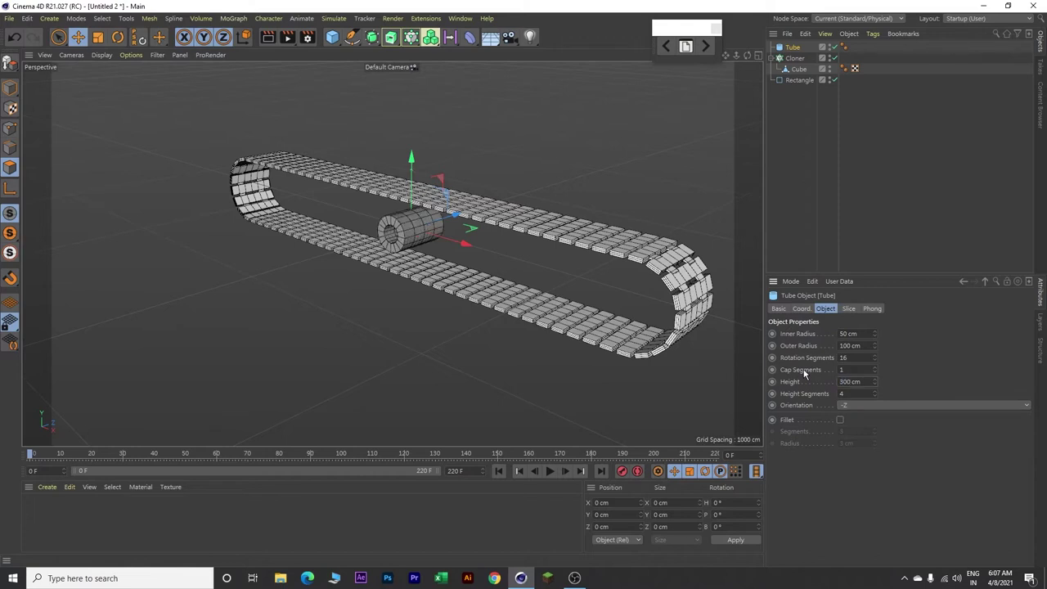
{"action": "double_click", "coordinate": [851, 345]}
{"action": "type", "text": "185"}
{"action": "key", "text": "Return"}
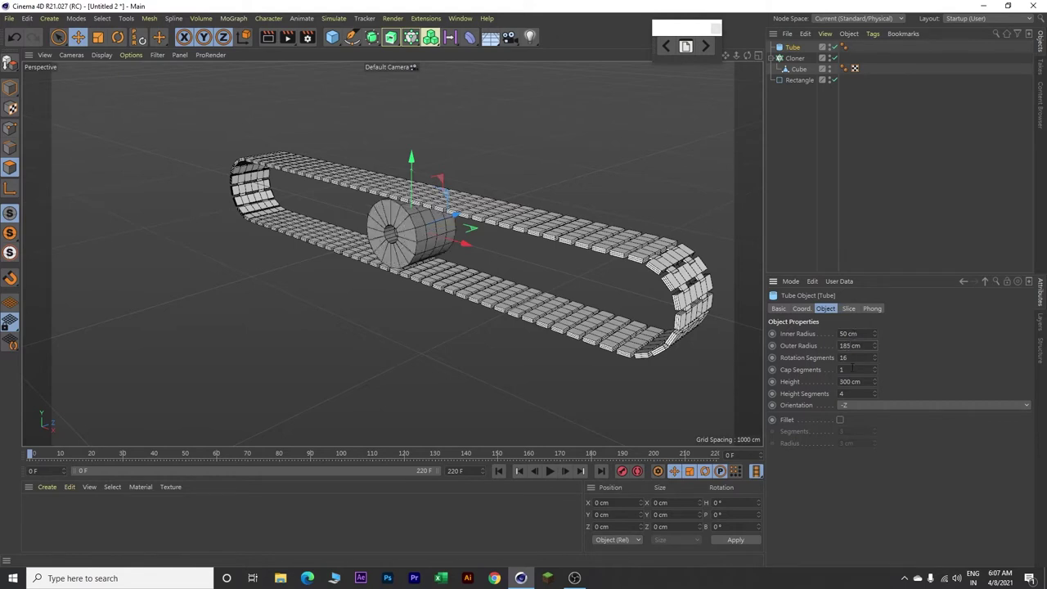
{"action": "double_click", "coordinate": [852, 369]}
{"action": "type", "text": "3"}
{"action": "key", "text": "Return"}
Step: Position the tube at -1300 cm in X, inside the rounded end of the track
{"action": "left_click", "coordinate": [801, 308]}
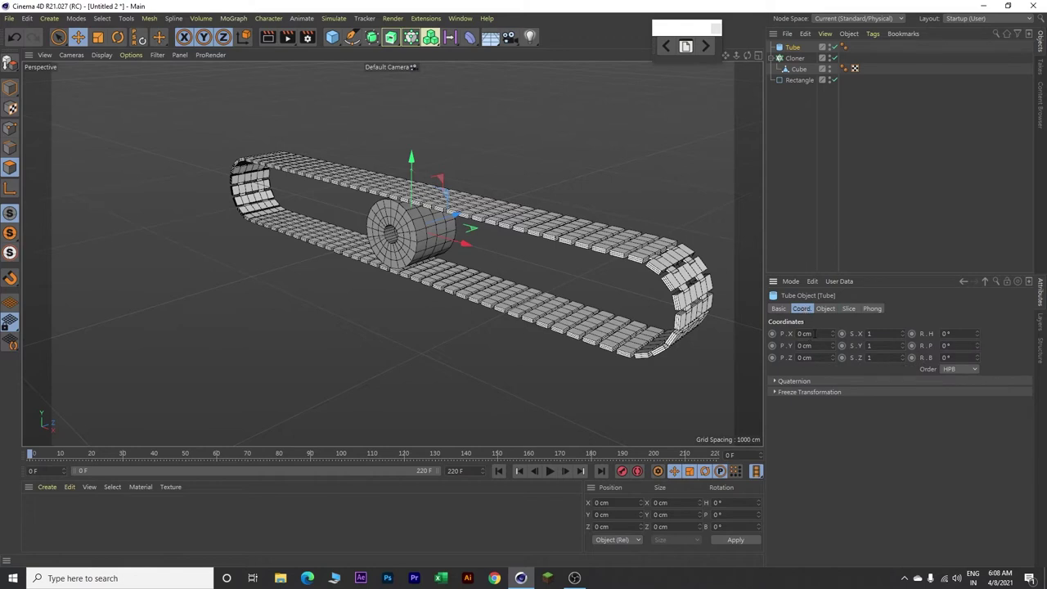
{"action": "double_click", "coordinate": [819, 334]}
{"action": "key", "text": "BackSpace"}
{"action": "type", "text": "-1300"}
{"action": "key", "text": "Return"}
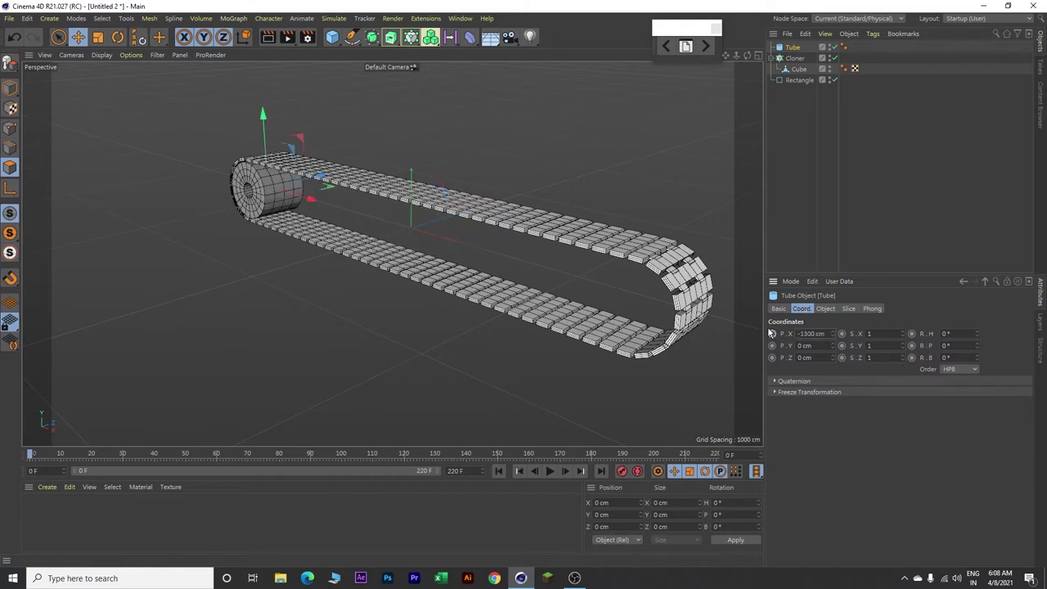
Step: Convert the tube to an editable polygon object and switch to polygon mode
{"action": "scroll", "coordinate": [231, 199], "scroll_direction": "up", "scroll_amount": 10}
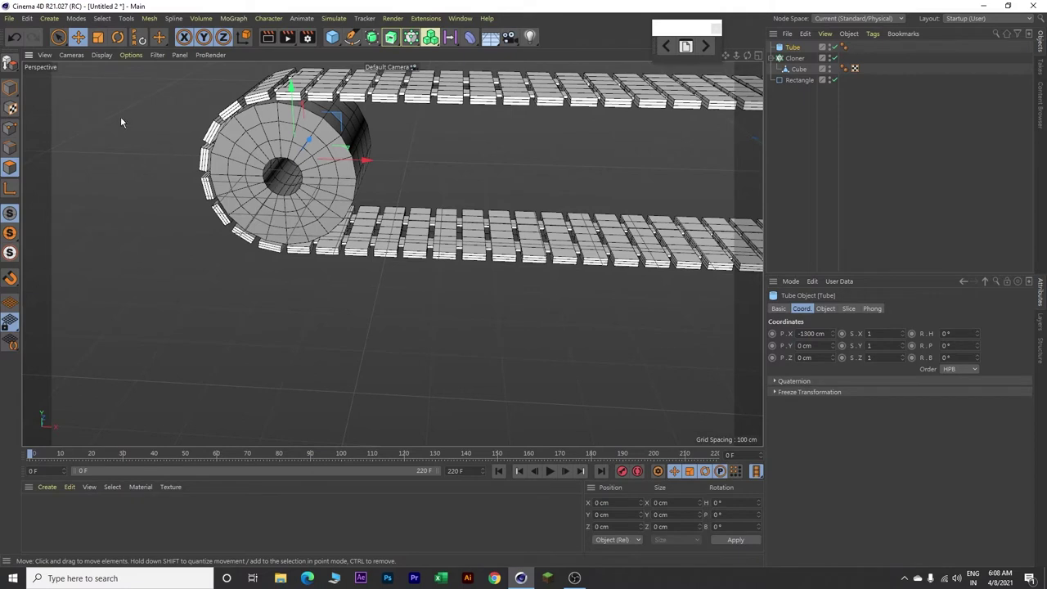
{"action": "left_click", "coordinate": [10, 65]}
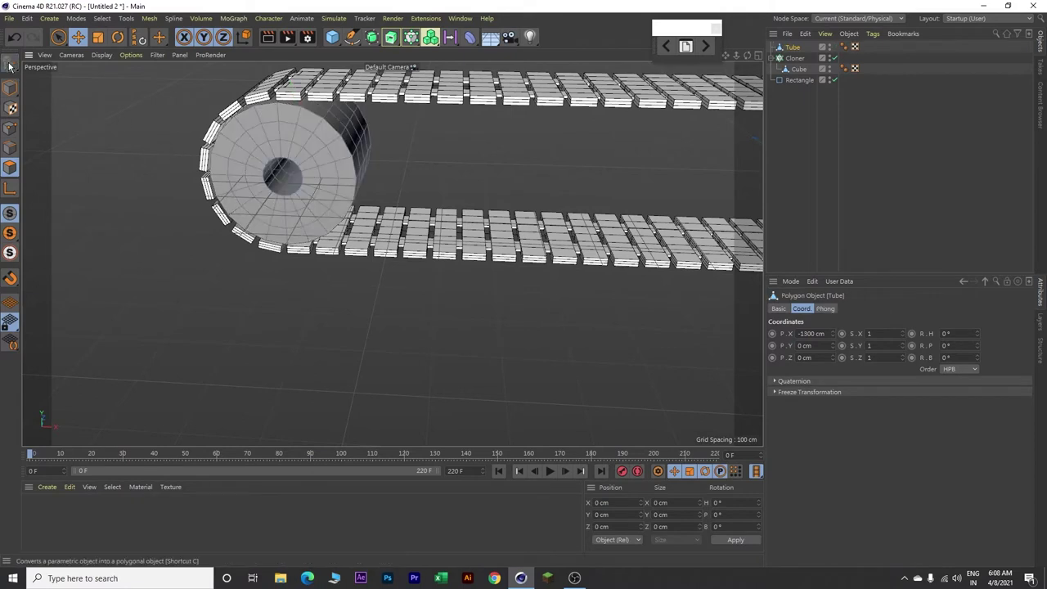
{"action": "left_click", "coordinate": [10, 168]}
Step: Delete every second polygon in the middle ring of the tube's front cap to cut wheel holes
{"action": "left_click", "coordinate": [305, 135]}
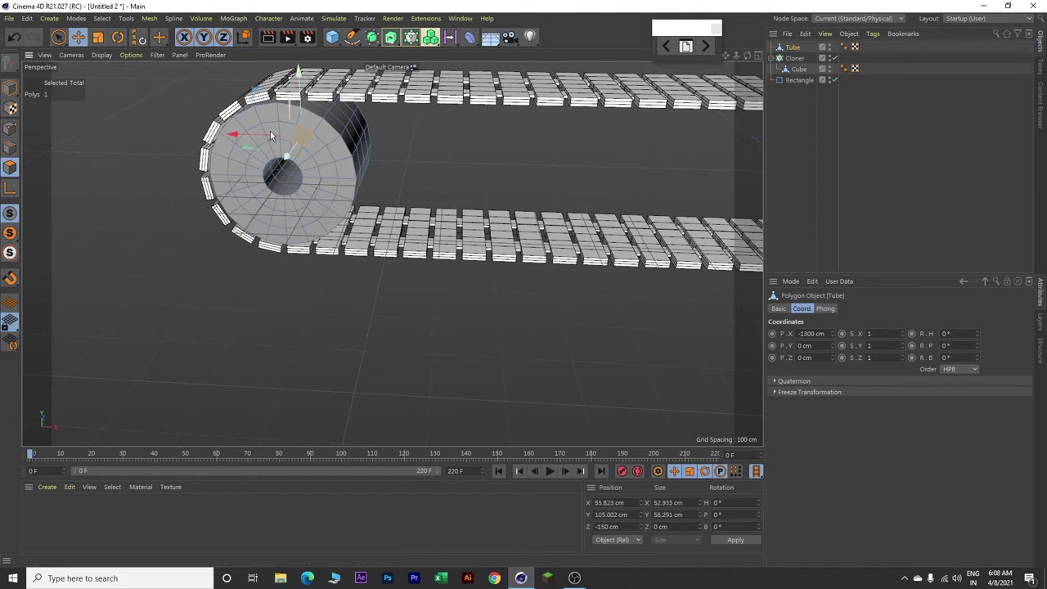
{"action": "left_click", "coordinate": [271, 130], "text": "shift"}
{"action": "left_click", "coordinate": [247, 143], "text": "shift"}
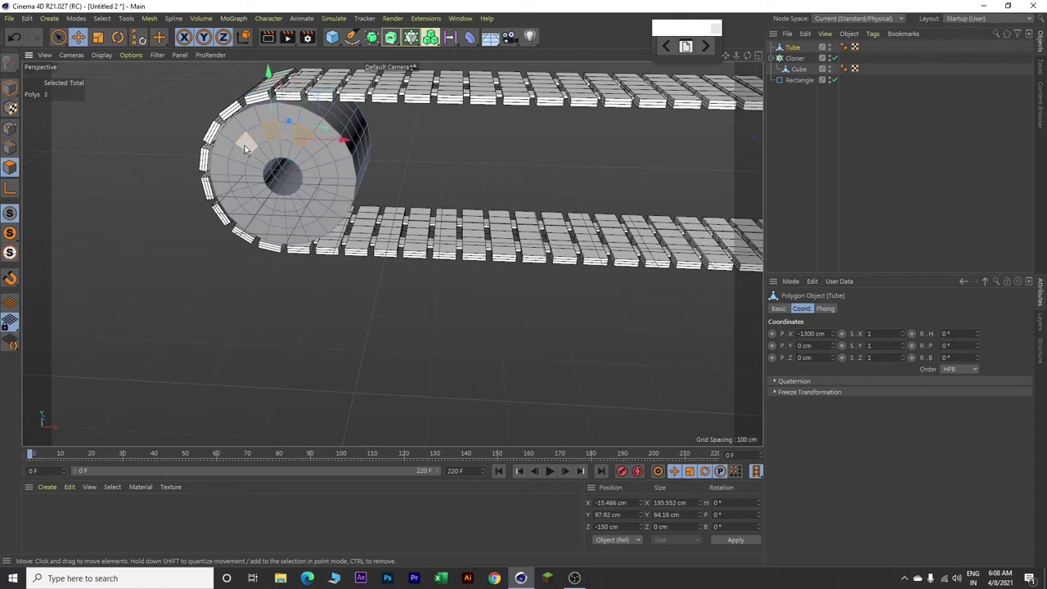
{"action": "left_click", "coordinate": [237, 167], "text": "shift"}
{"action": "left_click", "coordinate": [245, 192], "text": "shift"}
{"action": "left_click", "coordinate": [267, 213], "text": "shift"}
{"action": "left_click", "coordinate": [292, 222], "text": "shift"}
{"action": "left_click", "coordinate": [315, 207], "text": "shift"}
{"action": "left_click", "coordinate": [328, 184], "text": "shift"}
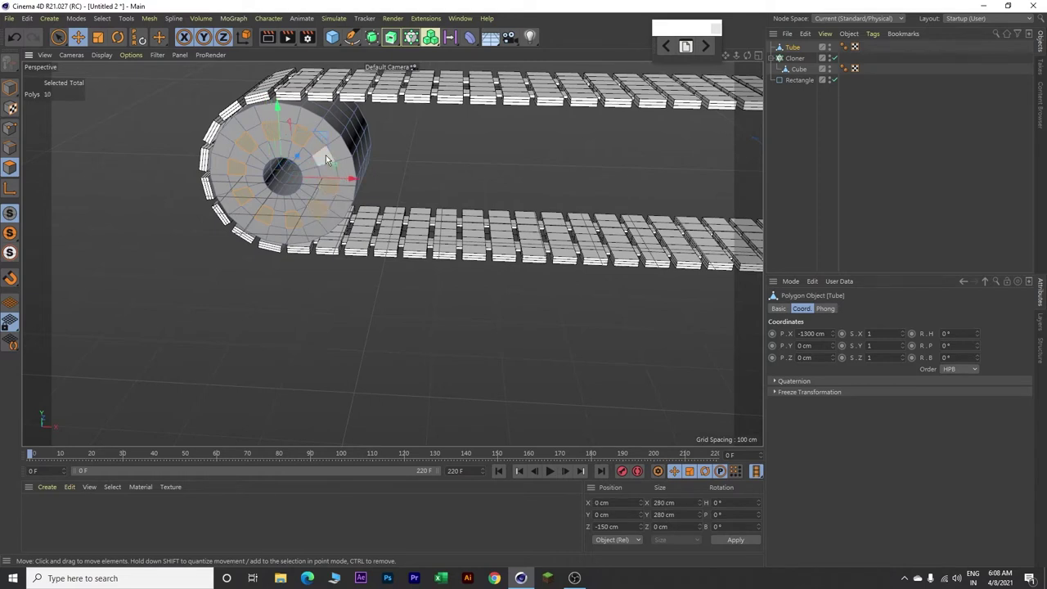
{"action": "key", "text": "Delete"}
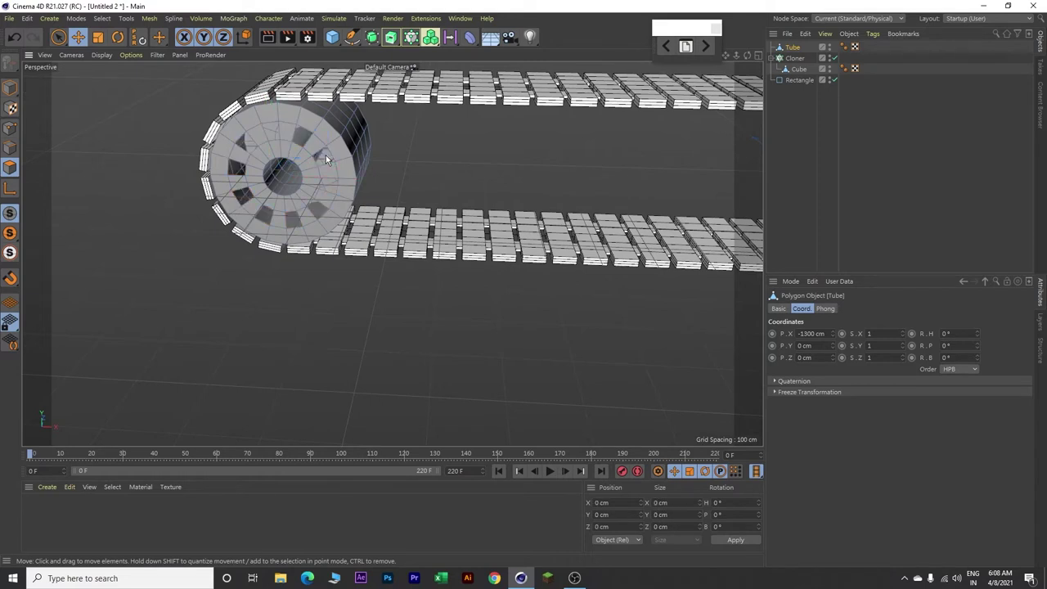
{"action": "left_click_drag", "start_coordinate": [326, 155], "coordinate": [468, 149], "text": "alt"}
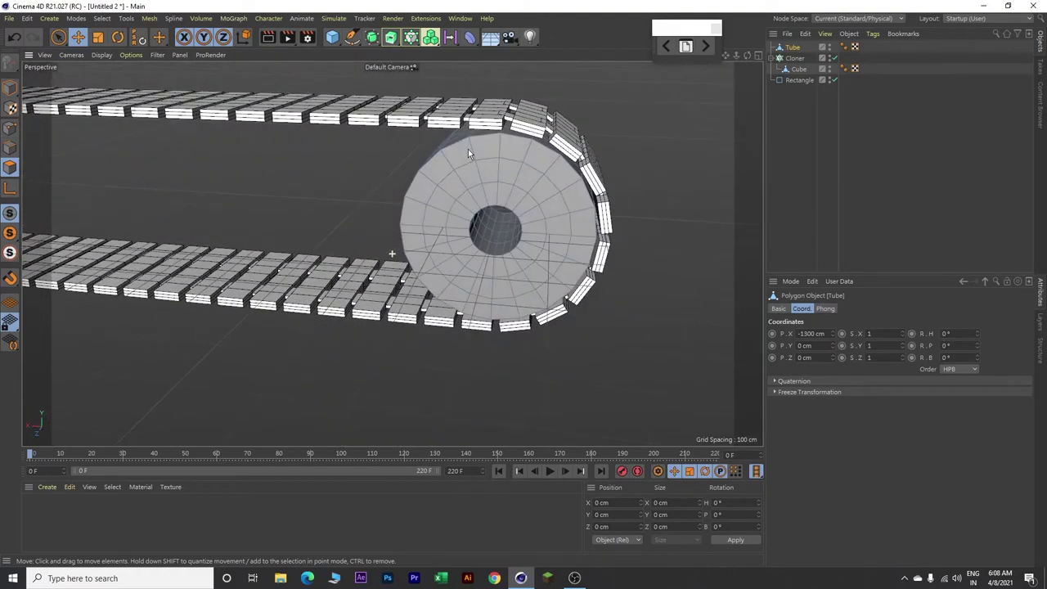
{"action": "left_click", "coordinate": [529, 181]}
{"action": "left_click", "coordinate": [589, 196]}
{"action": "mouse_move", "coordinate": [651, 229]}
{"action": "left_mouse_down", "text": "alt"}
{"action": "mouse_move", "coordinate": [677, 215]}
{"action": "mouse_move", "coordinate": [652, 218]}
{"action": "left_mouse_up", "text": "alt"}
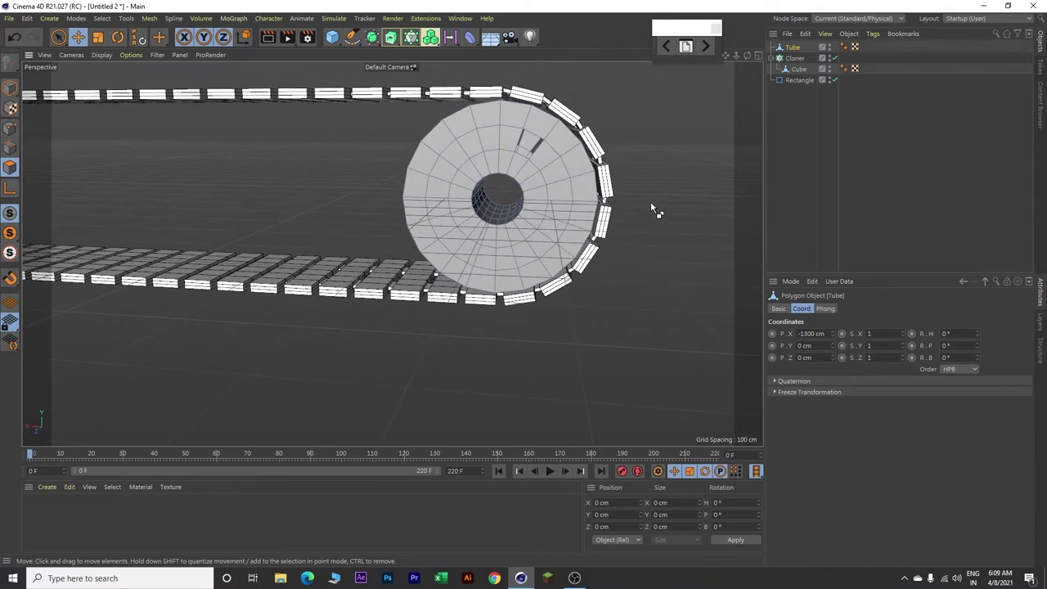
{"action": "key", "text": "ctrl+z"}
Step: Delete every second polygon in the middle ring of the tube's rear cap to cut matching holes
{"action": "left_click", "coordinate": [559, 162]}
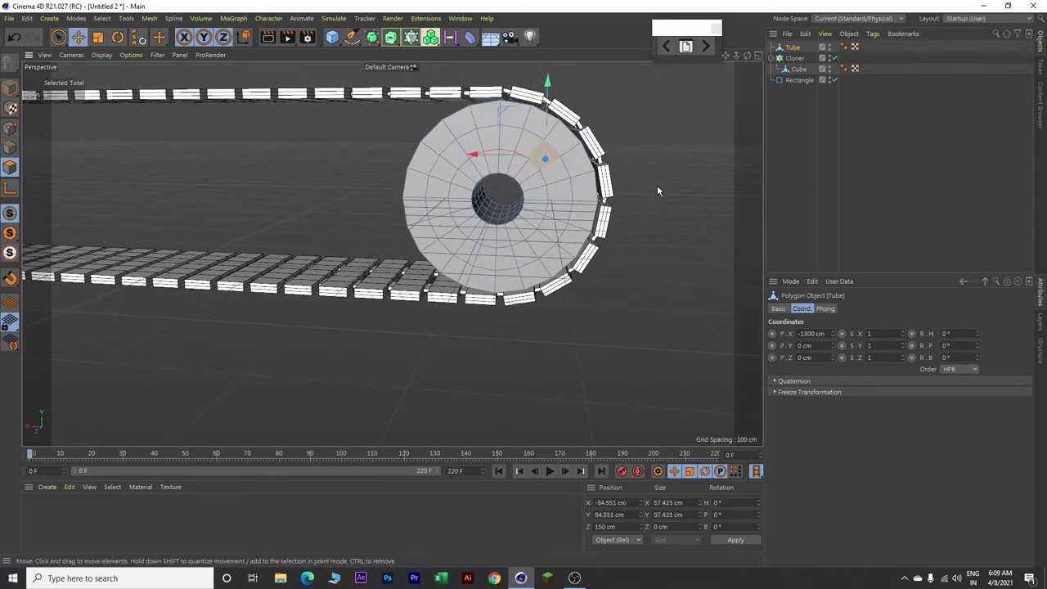
{"action": "left_click", "coordinate": [677, 194]}
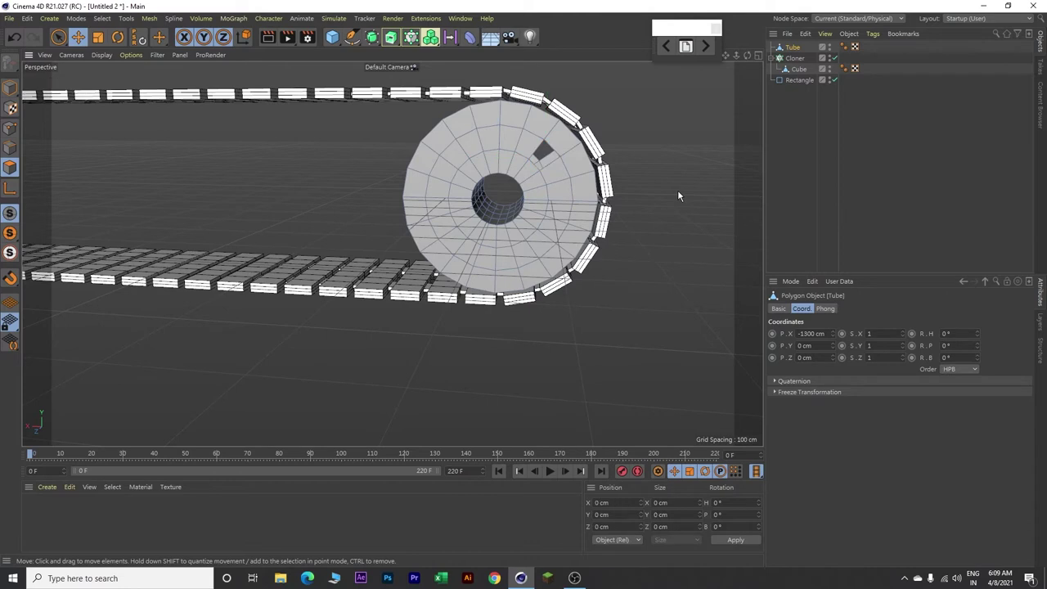
{"action": "left_click", "coordinate": [510, 141]}
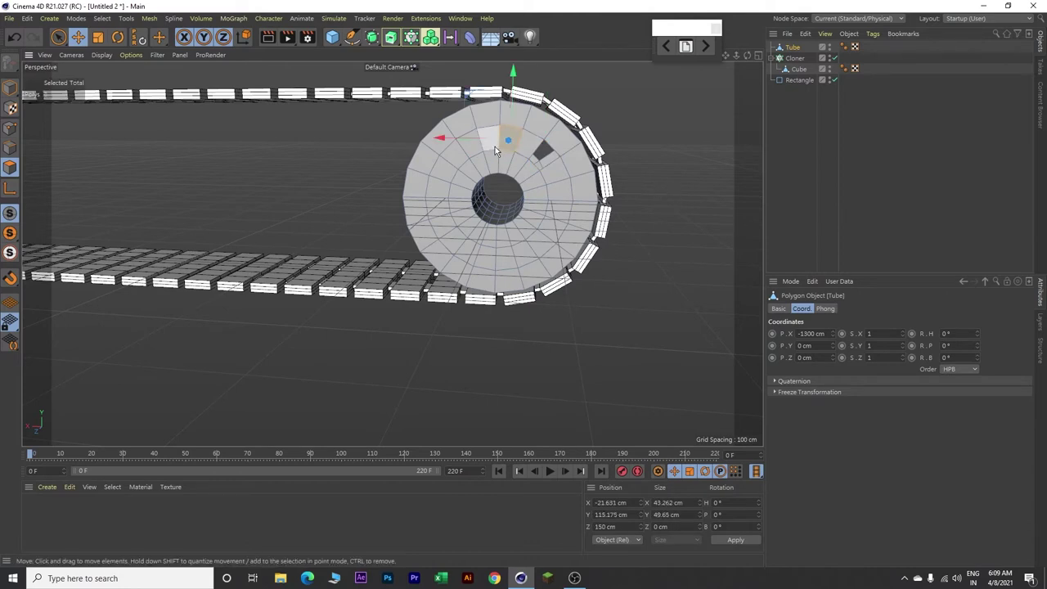
{"action": "left_click", "coordinate": [475, 148], "text": "shift"}
{"action": "left_click", "coordinate": [442, 169], "text": "shift"}
{"action": "left_click", "coordinate": [434, 203], "text": "shift"}
{"action": "left_click", "coordinate": [442, 220], "text": "shift"}
{"action": "left_click", "coordinate": [449, 238], "text": "shift"}
{"action": "left_click", "coordinate": [483, 255], "text": "shift"}
{"action": "left_click", "coordinate": [558, 223], "text": "shift"}
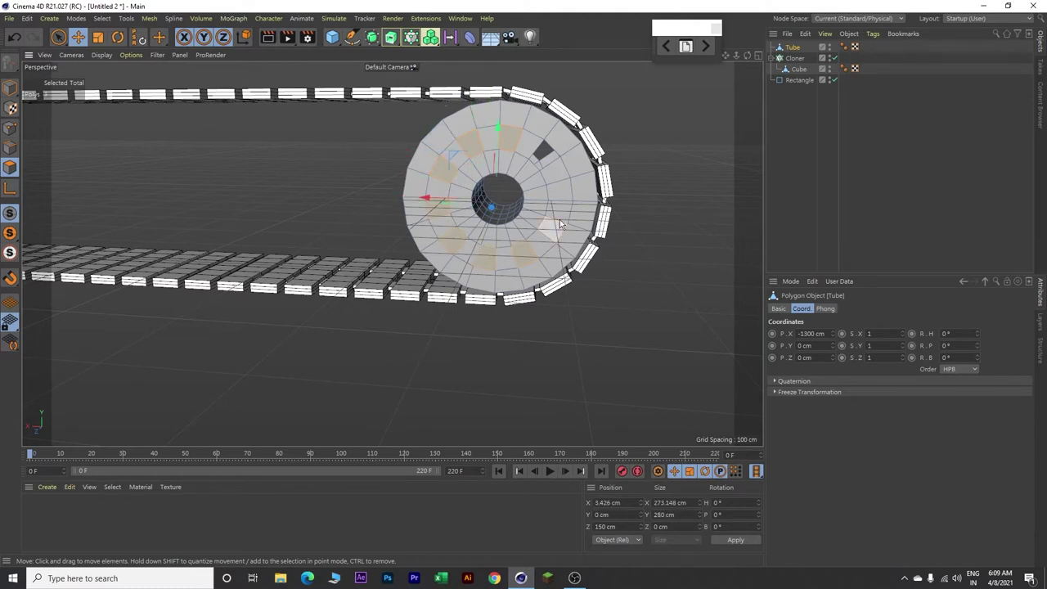
{"action": "left_click", "coordinate": [566, 193], "text": "shift"}
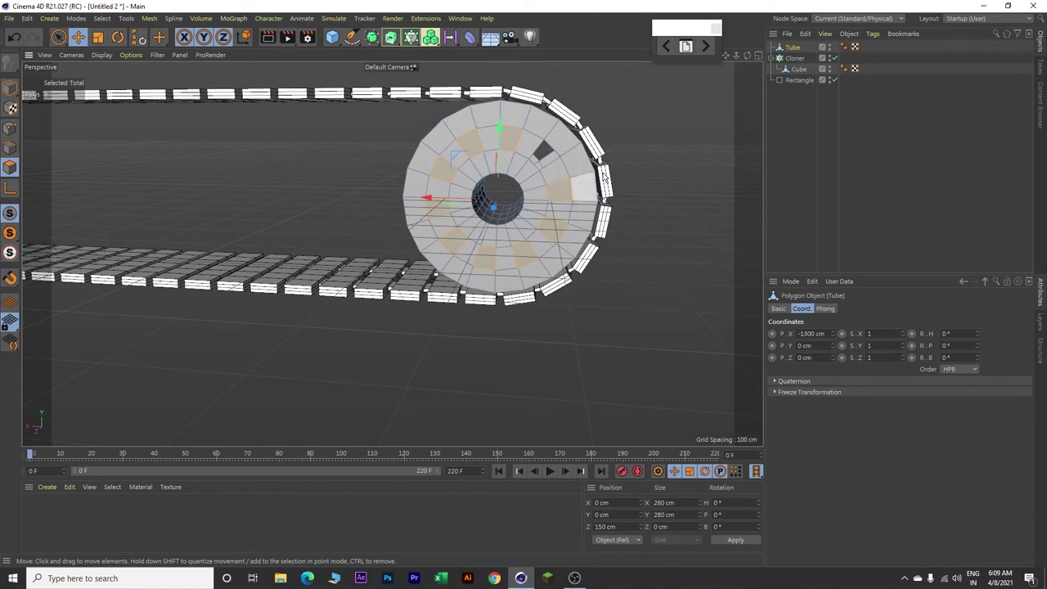
{"action": "key", "text": "Delete"}
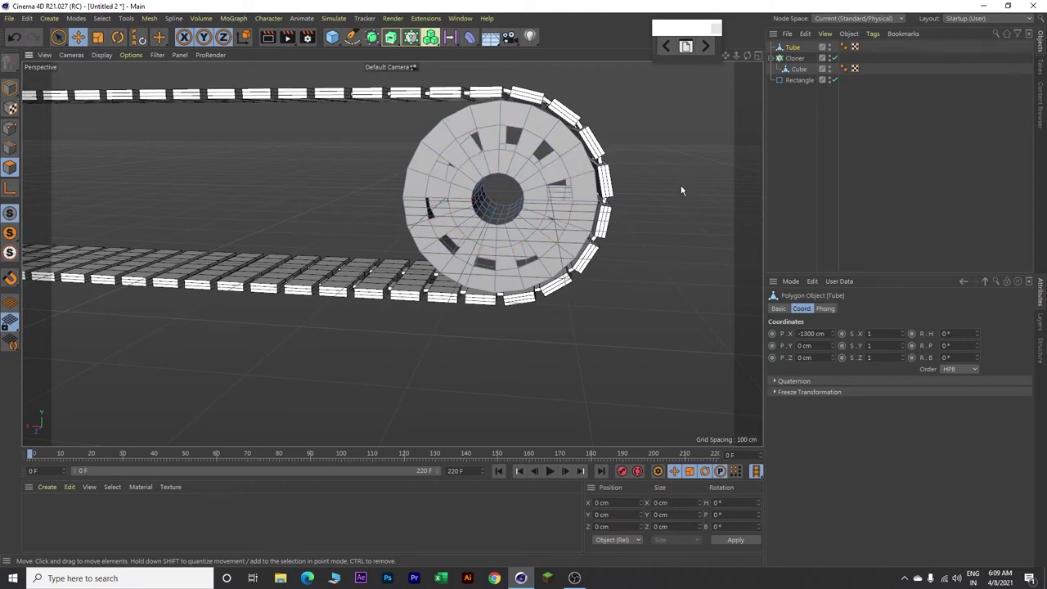
Step: Keyframe the tube's B rotation at 0° on frame 0 and at -792° on frame 220
{"action": "left_click_drag", "start_coordinate": [684, 182], "coordinate": [463, 186], "text": "alt"}
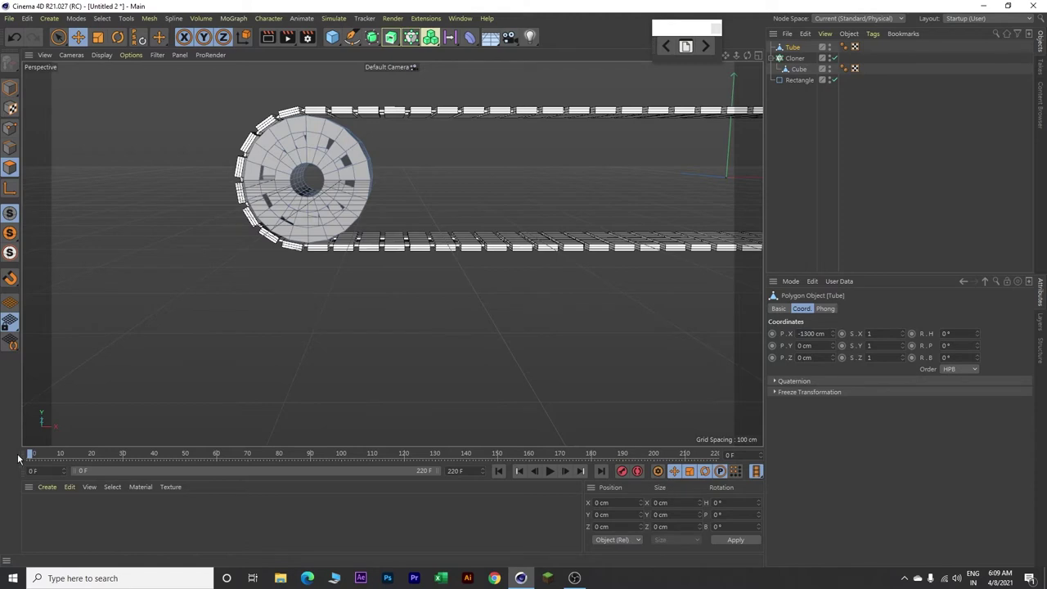
{"action": "left_click", "coordinate": [911, 358]}
{"action": "left_click", "coordinate": [41, 455]}
{"action": "left_click_drag", "start_coordinate": [41, 454], "coordinate": [722, 458]}
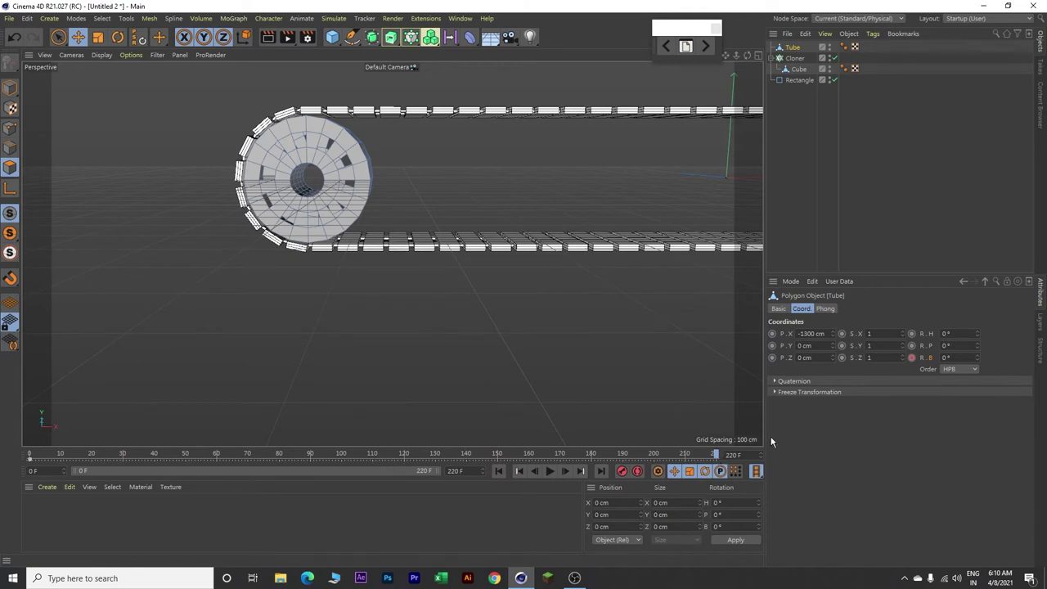
{"action": "left_click", "coordinate": [961, 357]}
{"action": "type", "text": "-792"}
{"action": "left_click", "coordinate": [911, 359]}
Step: Play the animation from the start to check the wheel's rotation against the track, and rewind it
{"action": "left_click", "coordinate": [498, 471]}
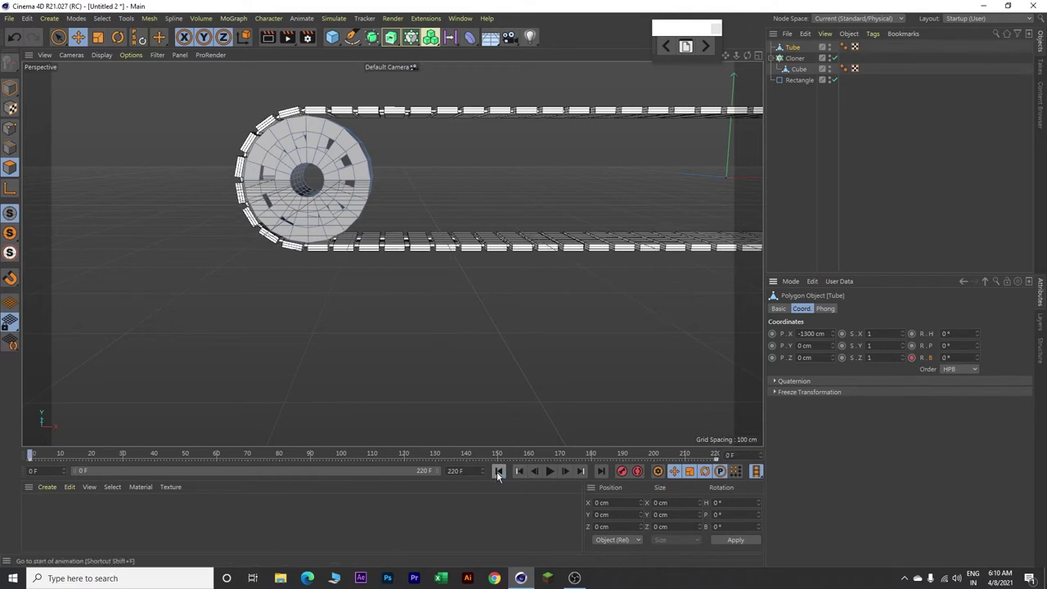
{"action": "left_click", "coordinate": [550, 471]}
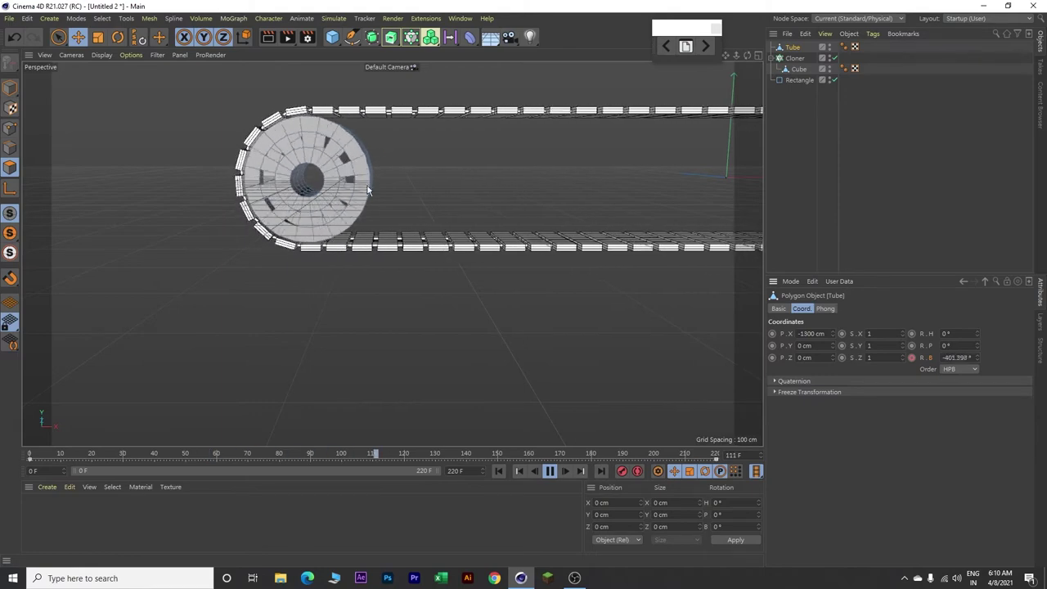
{"action": "left_click", "coordinate": [550, 471]}
{"action": "left_click", "coordinate": [499, 471]}
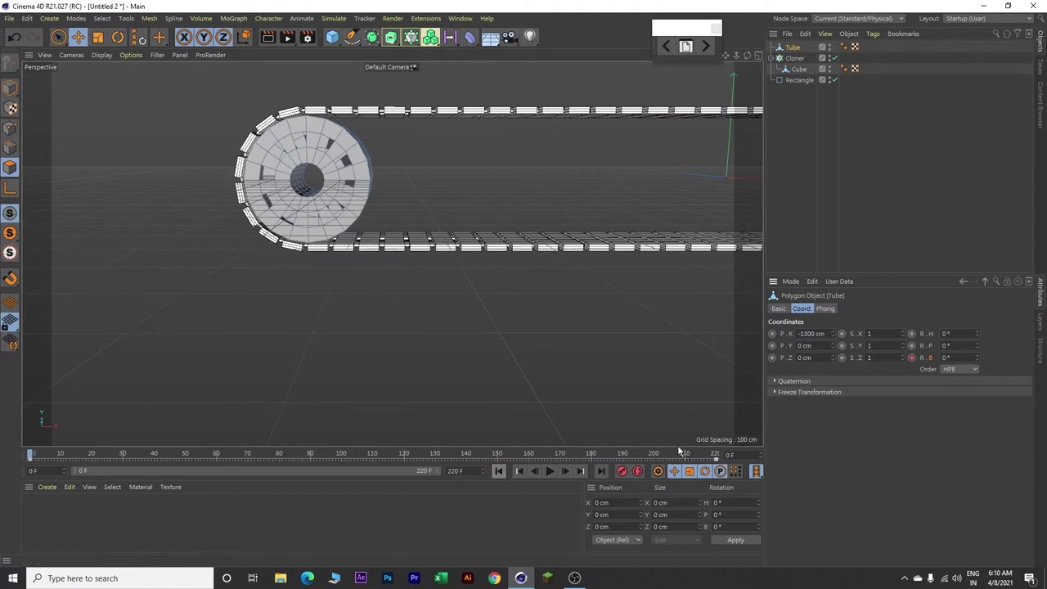
Step: Set both keyframes of the tube's B rotation curve to linear interpolation and close the Timeline
{"action": "right_click", "coordinate": [940, 352]}
{"action": "mouse_move", "coordinate": [946, 357]}
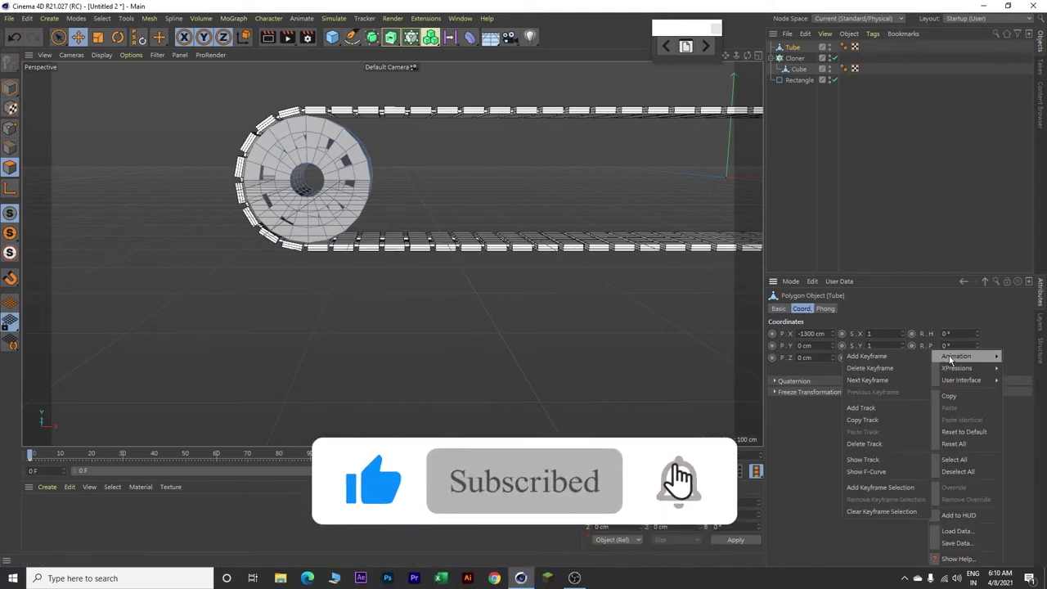
{"action": "left_click", "coordinate": [884, 472]}
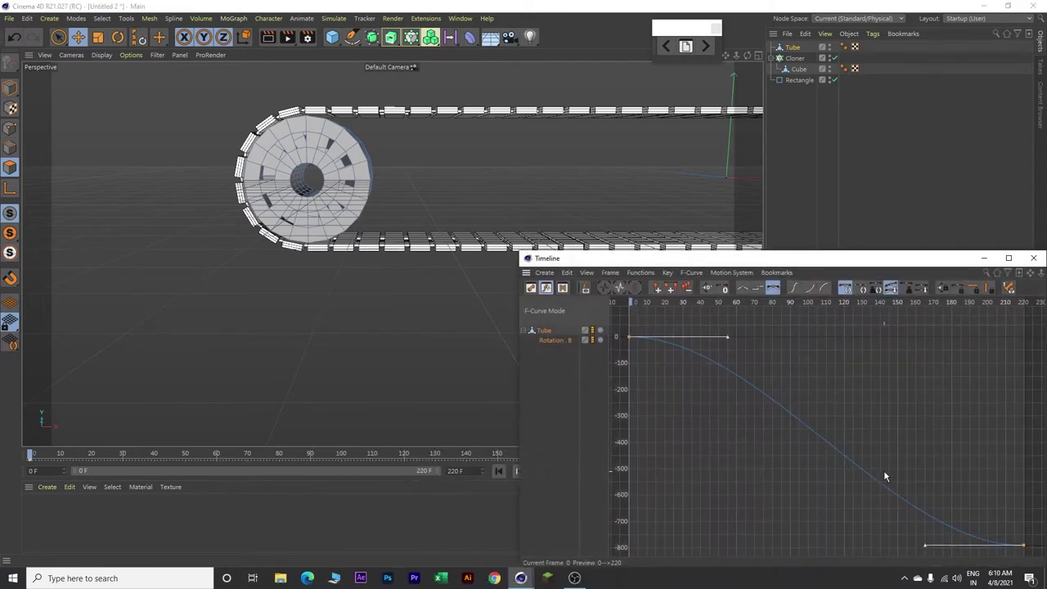
{"action": "left_click", "coordinate": [839, 379]}
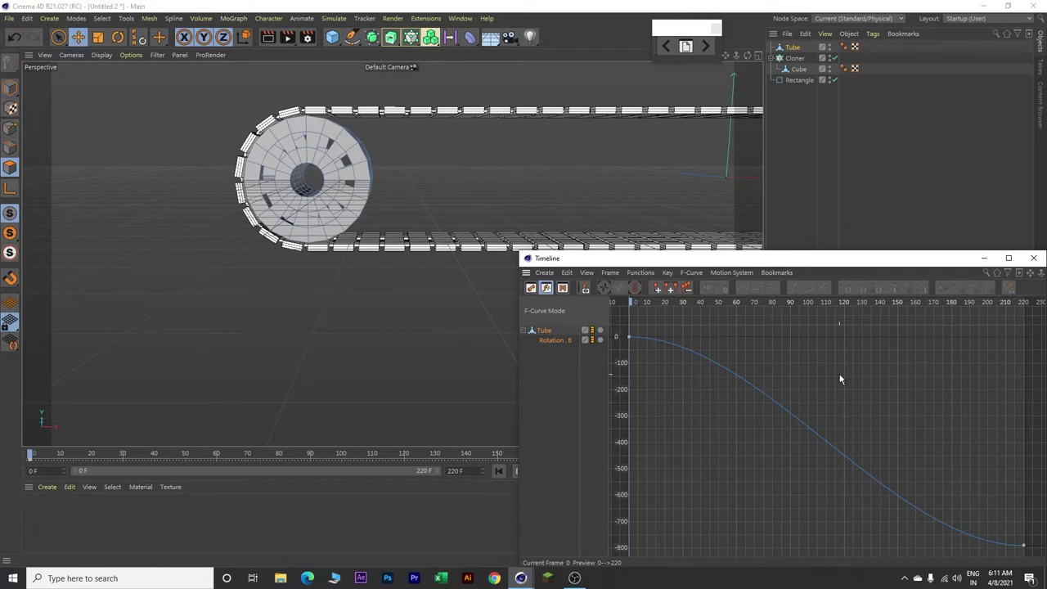
{"action": "key", "text": "ctrl+a"}
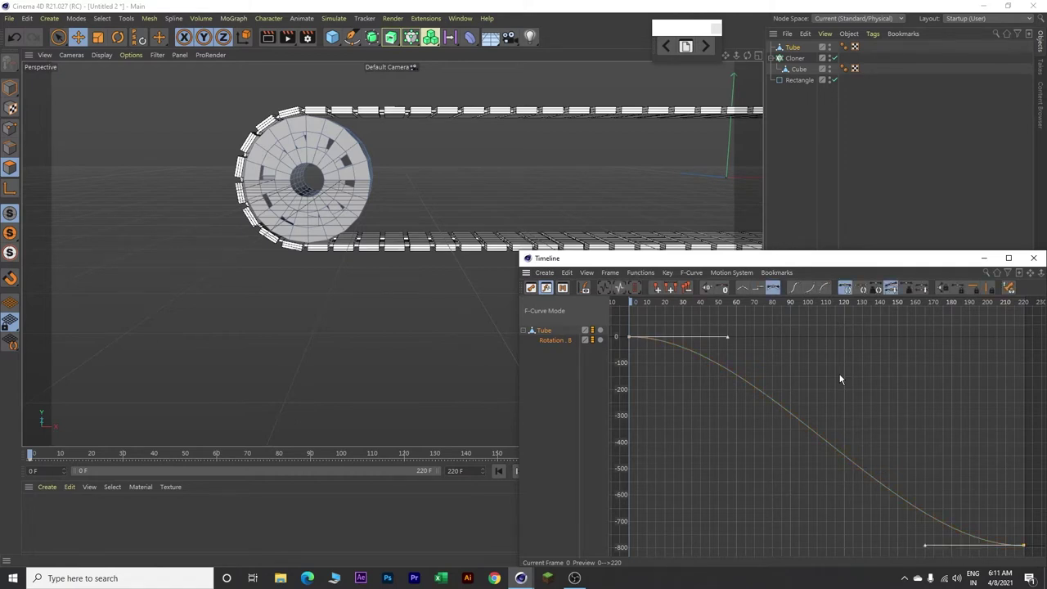
{"action": "left_click", "coordinate": [743, 288]}
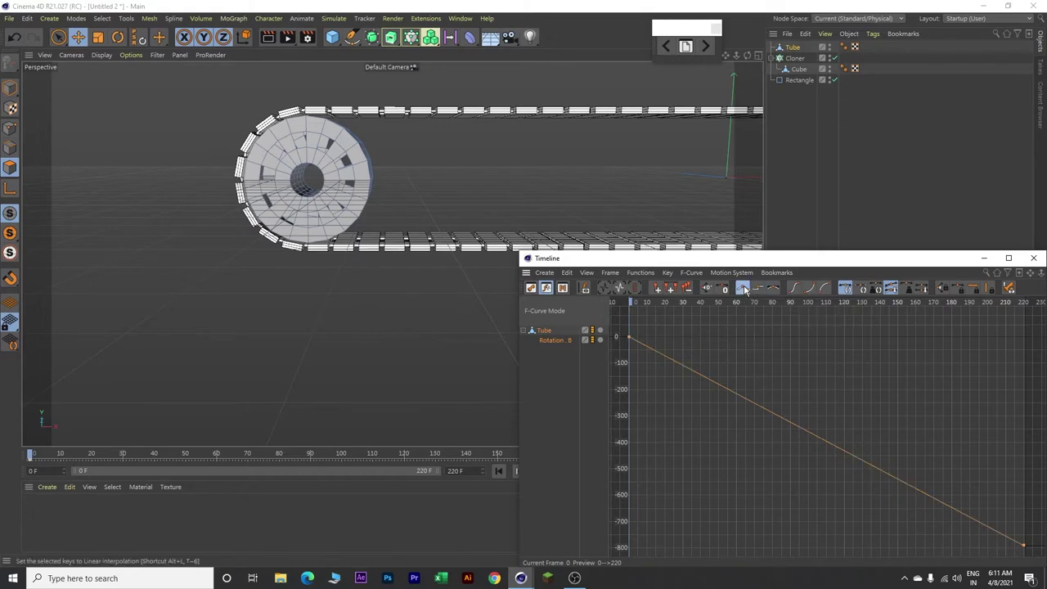
{"action": "left_click", "coordinate": [1033, 258]}
Step: Play the animation with the whole track in view to check the wheel's constant rotation, and rewind it
{"action": "scroll", "coordinate": [473, 229], "scroll_direction": "down", "scroll_amount": 2}
{"action": "scroll", "coordinate": [470, 228], "scroll_direction": "down", "scroll_amount": 3}
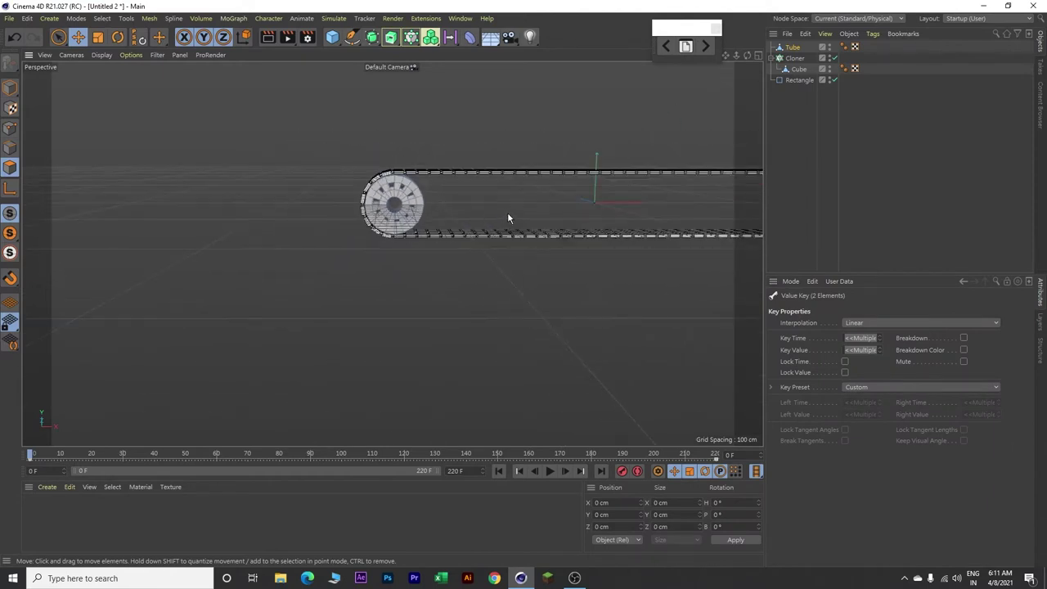
{"action": "middle_click_drag", "start_coordinate": [516, 218], "coordinate": [288, 259], "text": "alt"}
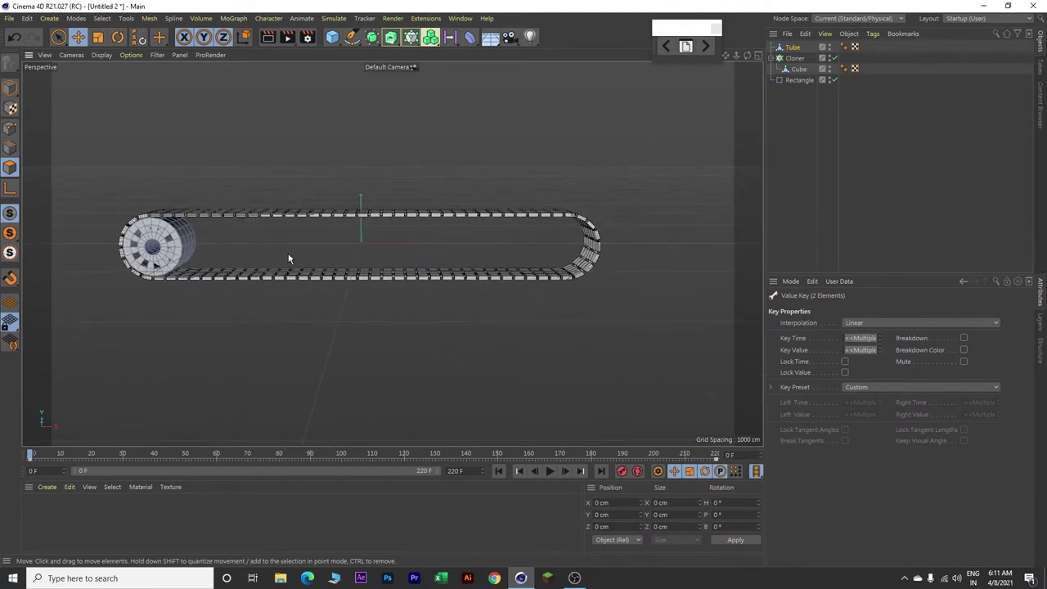
{"action": "left_click", "coordinate": [549, 471]}
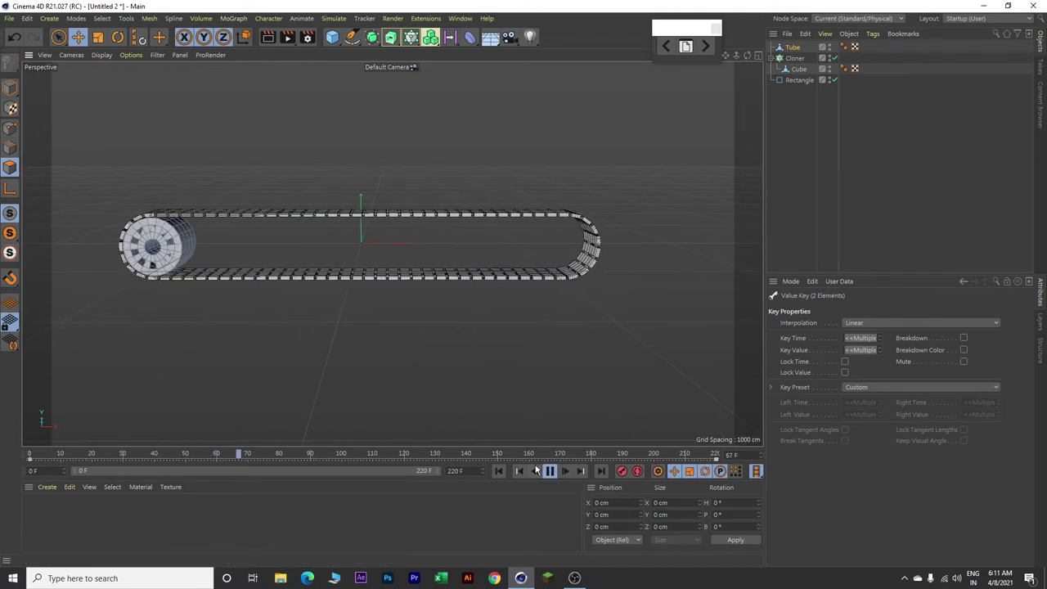
{"action": "left_click", "coordinate": [550, 472]}
{"action": "left_click", "coordinate": [500, 471]}
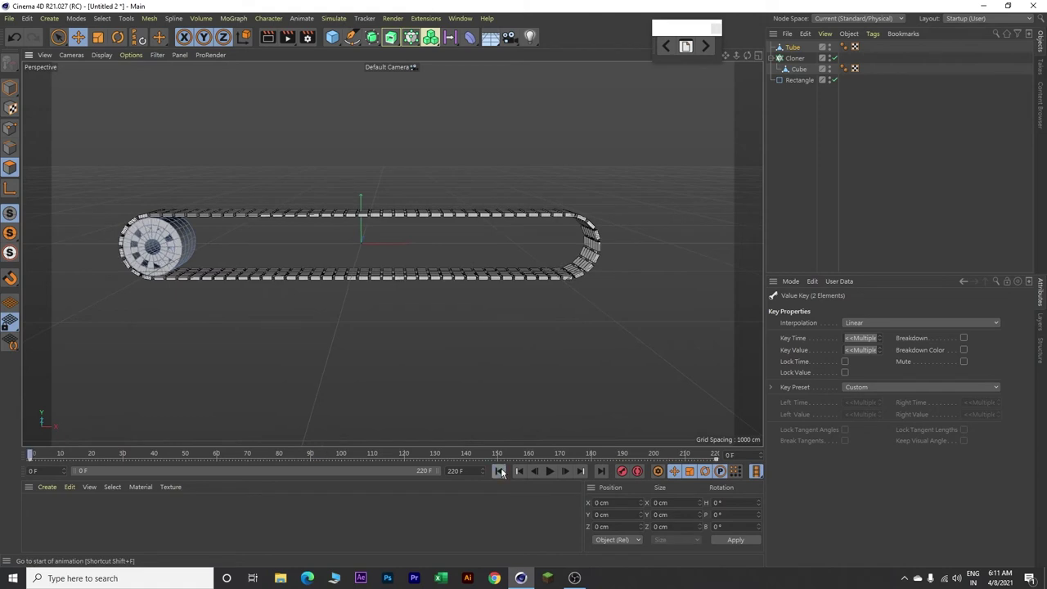
Step: Rename the Tube object as Front Wheel
{"action": "left_click", "coordinate": [797, 48]}
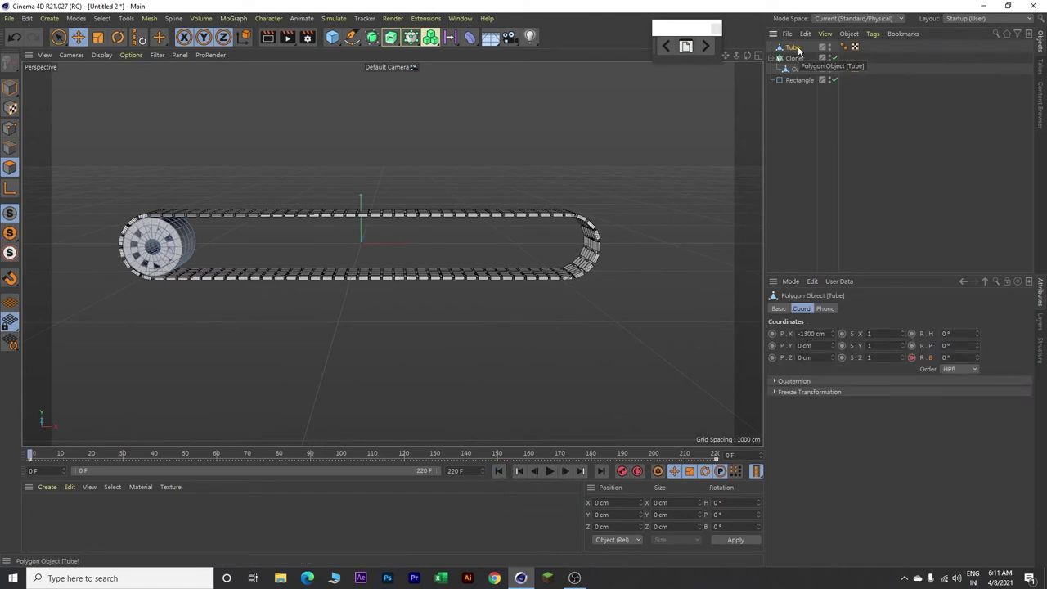
{"action": "double_click", "coordinate": [798, 48]}
{"action": "key", "text": "BackSpace"}
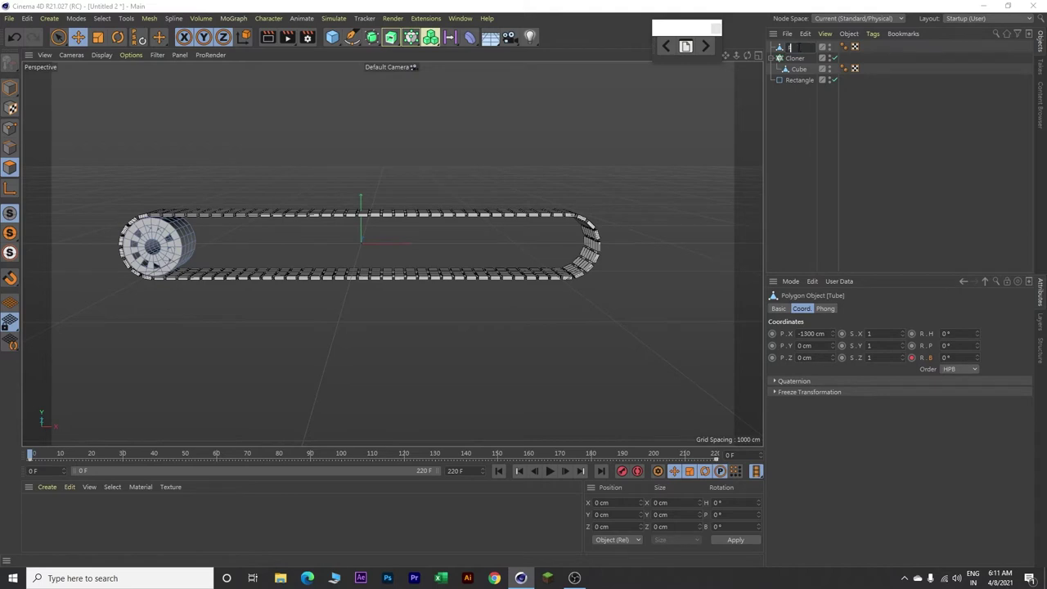
{"action": "type", "text": "Front Whee"}
{"action": "type", "text": "l"}
{"action": "key", "text": "Return"}
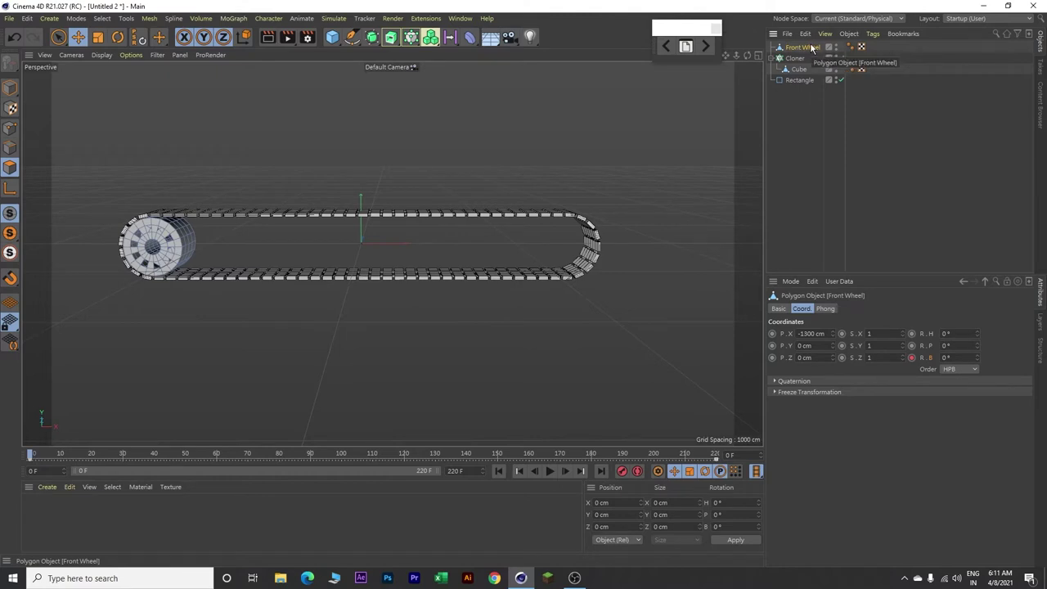
Step: Duplicate the Front Wheel object and name the copy Back Wheel
{"action": "key", "text": "ctrl+c"}
{"action": "key", "text": "ctrl+v"}
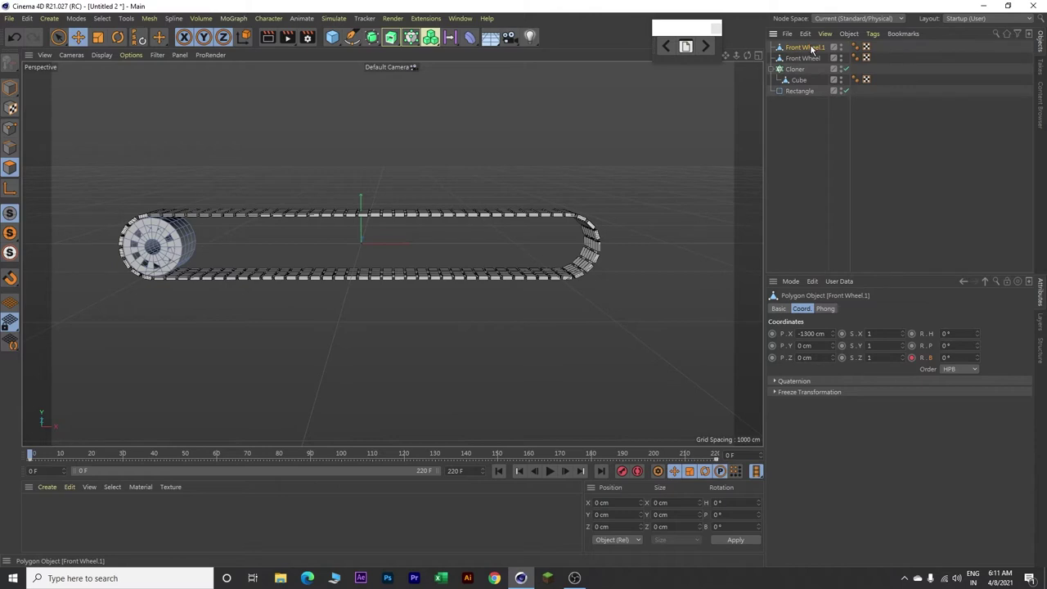
{"action": "double_click", "coordinate": [818, 51]}
{"action": "type", "text": "Back Wh"}
{"action": "key", "text": "BackSpace"}
{"action": "type", "text": "heel"}
{"action": "key", "text": "Return"}
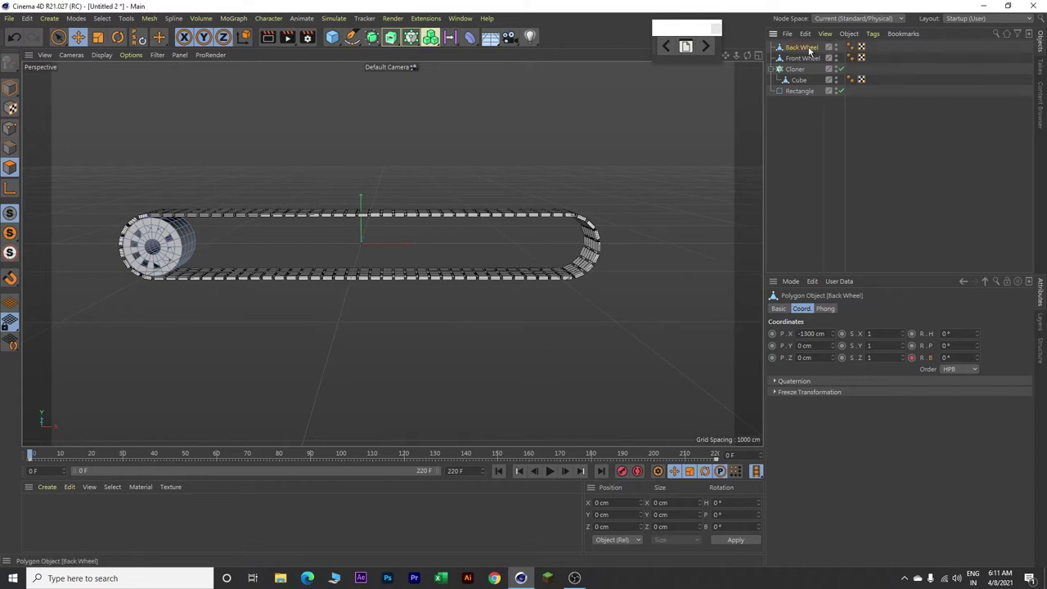
Step: Move the Back Wheel to the opposite end of the track by setting its X position to 1300 cm
{"action": "left_click", "coordinate": [811, 334]}
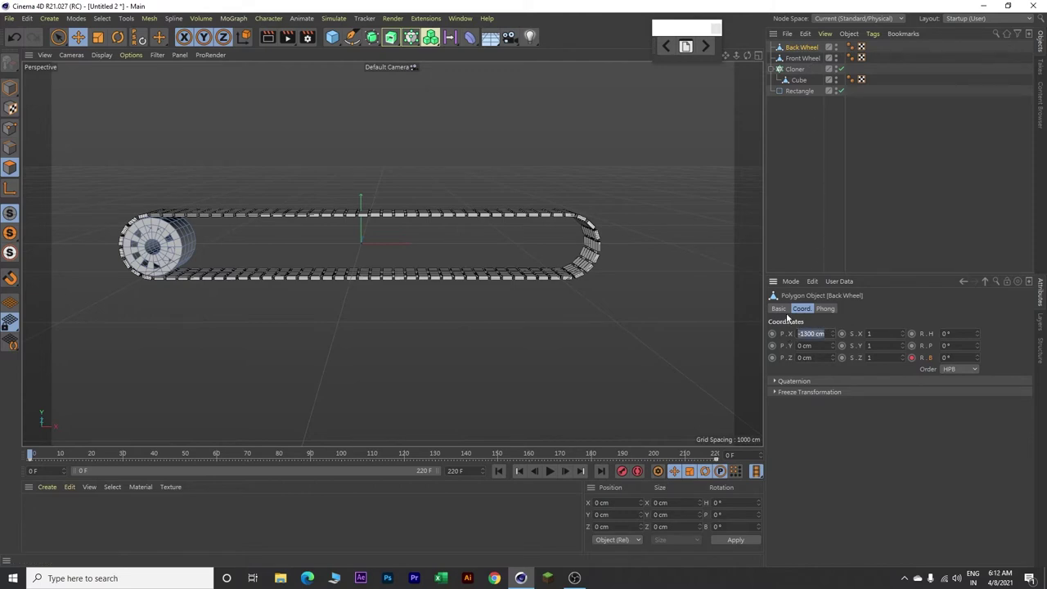
{"action": "type", "text": "-"}
{"action": "type", "text": "1300"}
{"action": "key", "text": "Return"}
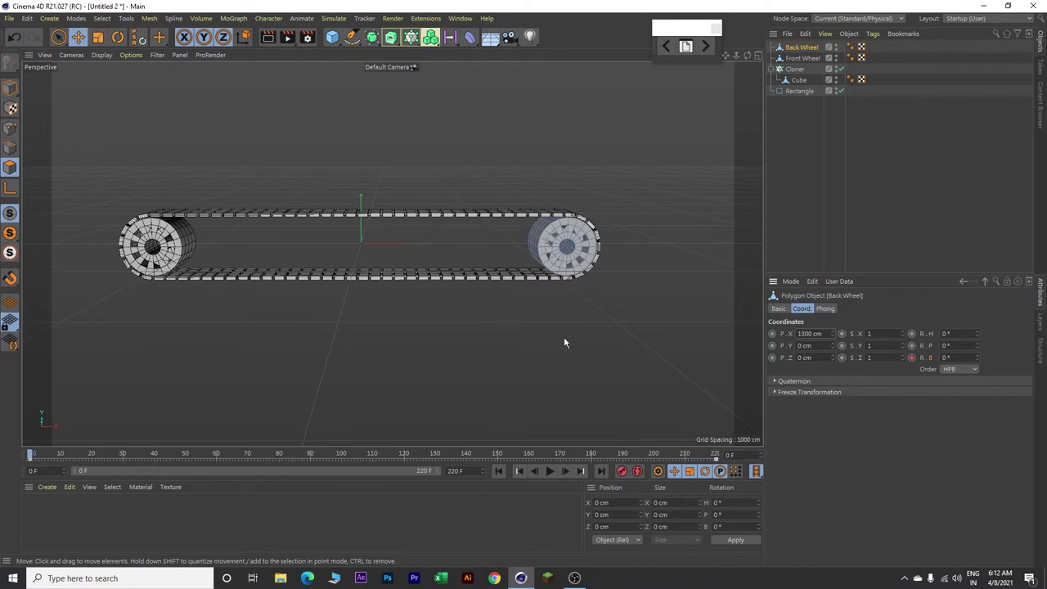
Step: Play the animation to check both wheels turning with the track, and return to the first frame
{"action": "left_click", "coordinate": [551, 472]}
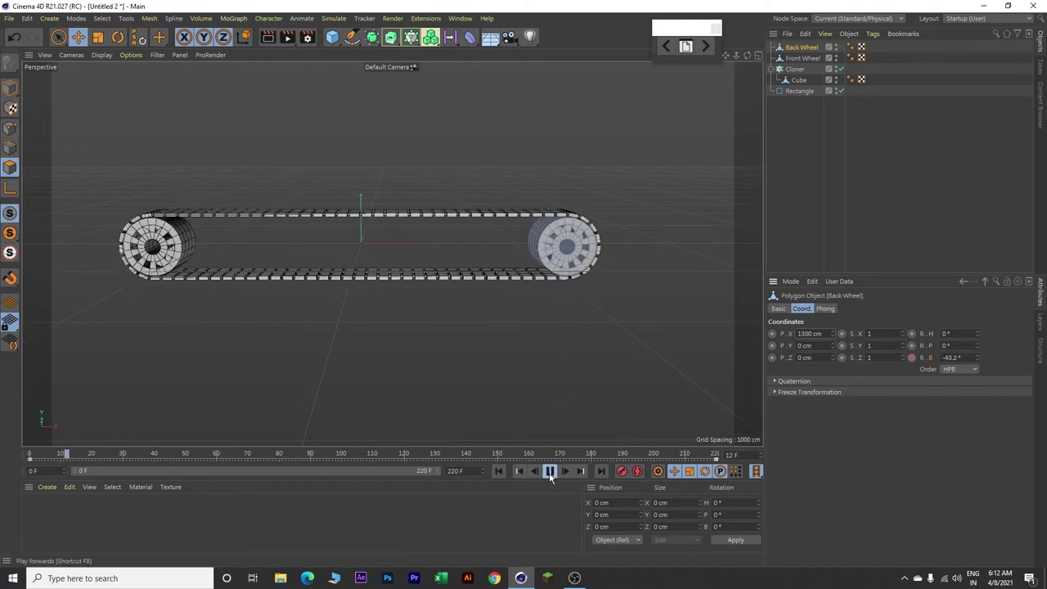
{"action": "left_click", "coordinate": [617, 288]}
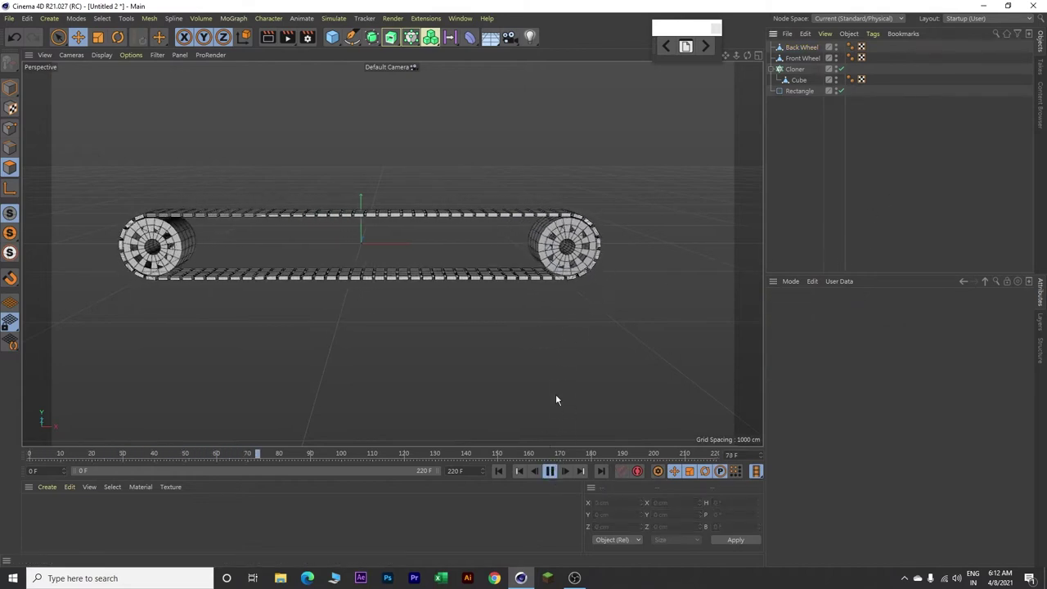
{"action": "left_click", "coordinate": [550, 472]}
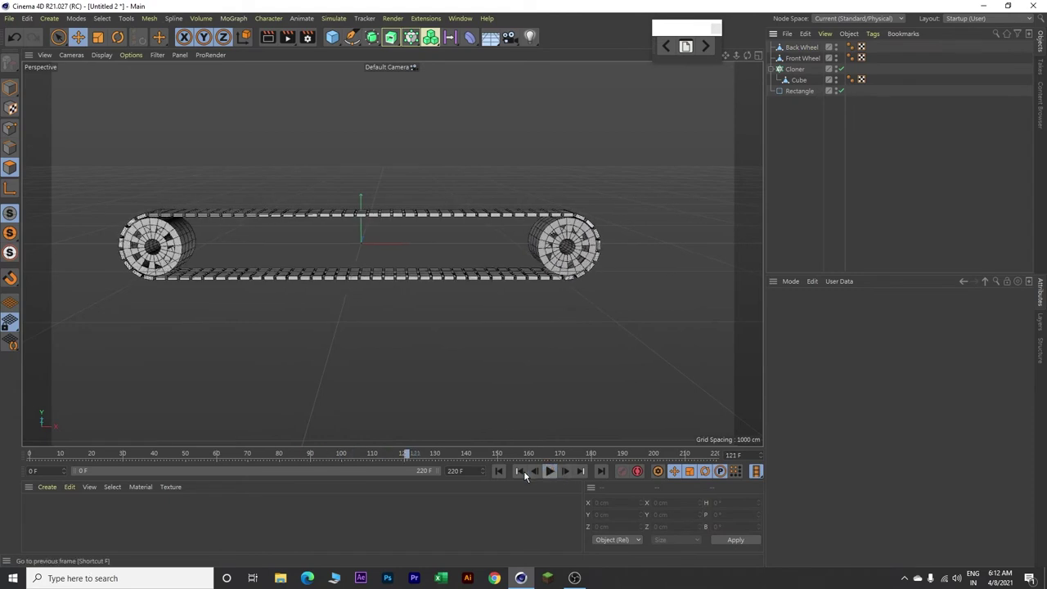
{"action": "left_click", "coordinate": [496, 472]}
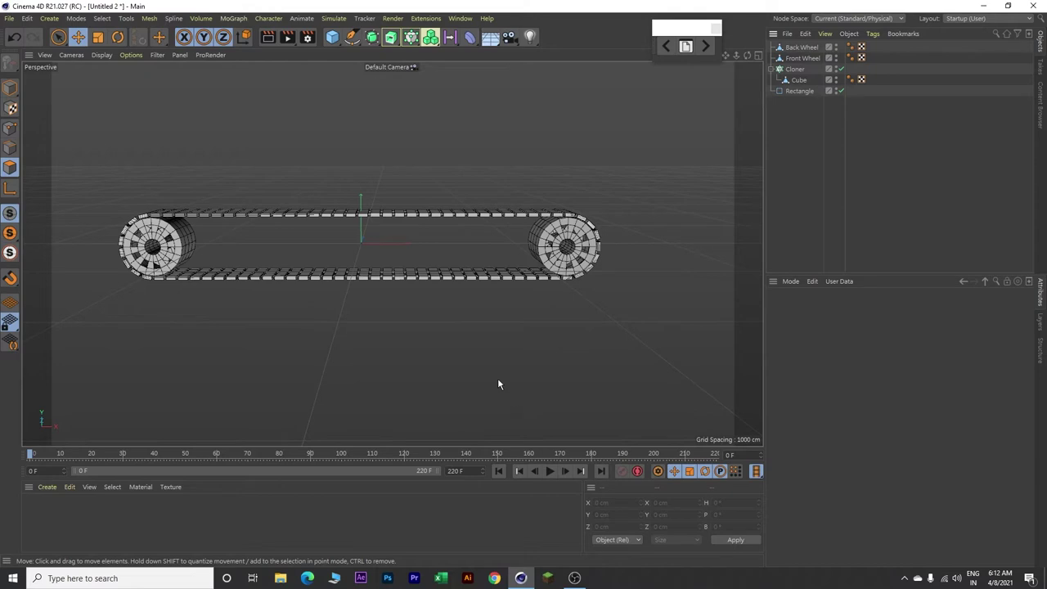
Step: Add a sphere with a 150 cm radius and set its type to Hemisphere
{"action": "left_click", "coordinate": [332, 37]}
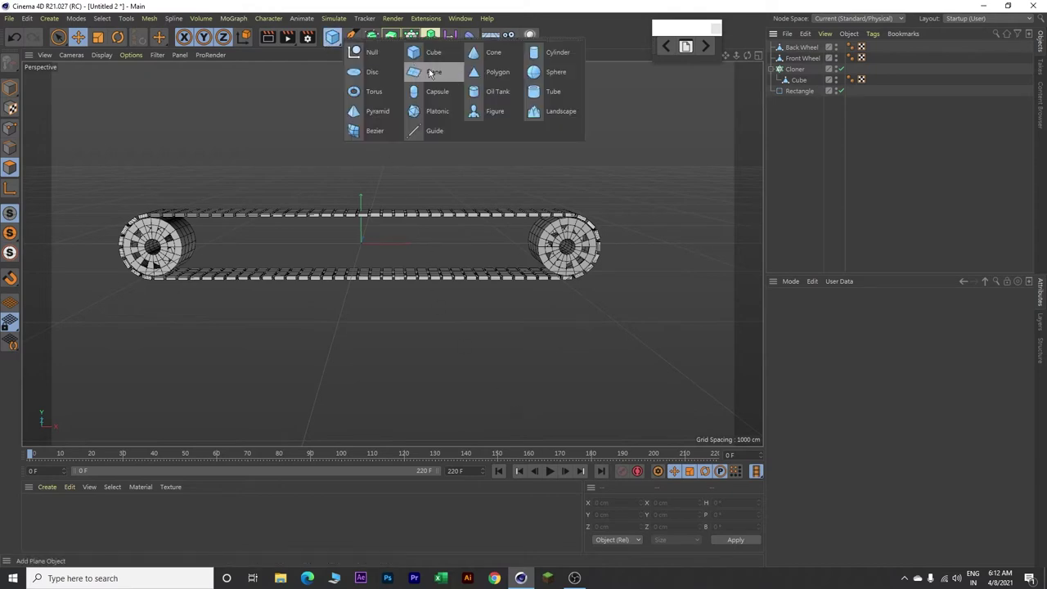
{"action": "left_click", "coordinate": [540, 75]}
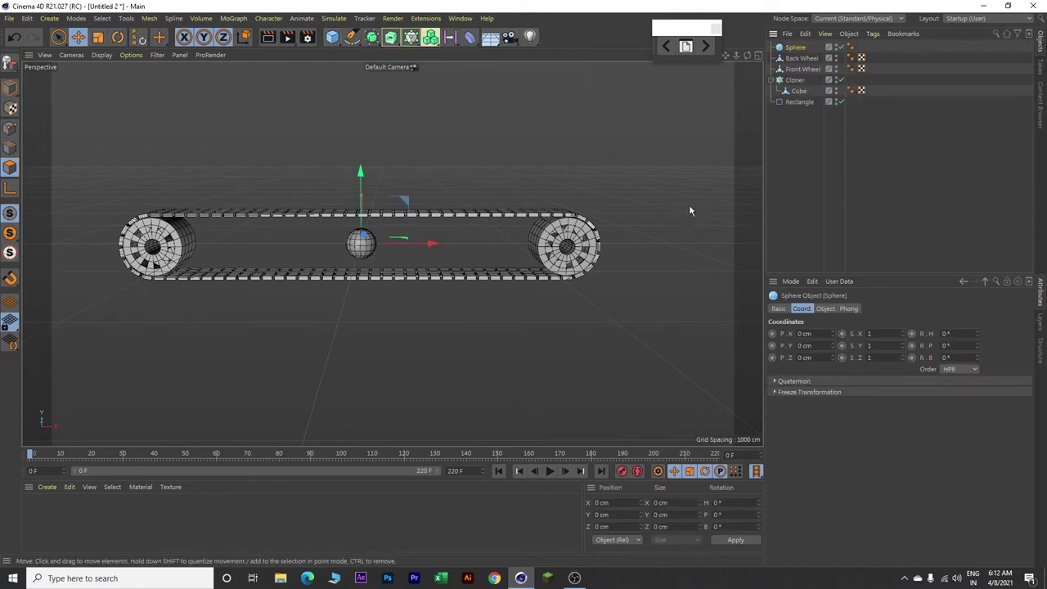
{"action": "left_click", "coordinate": [828, 309]}
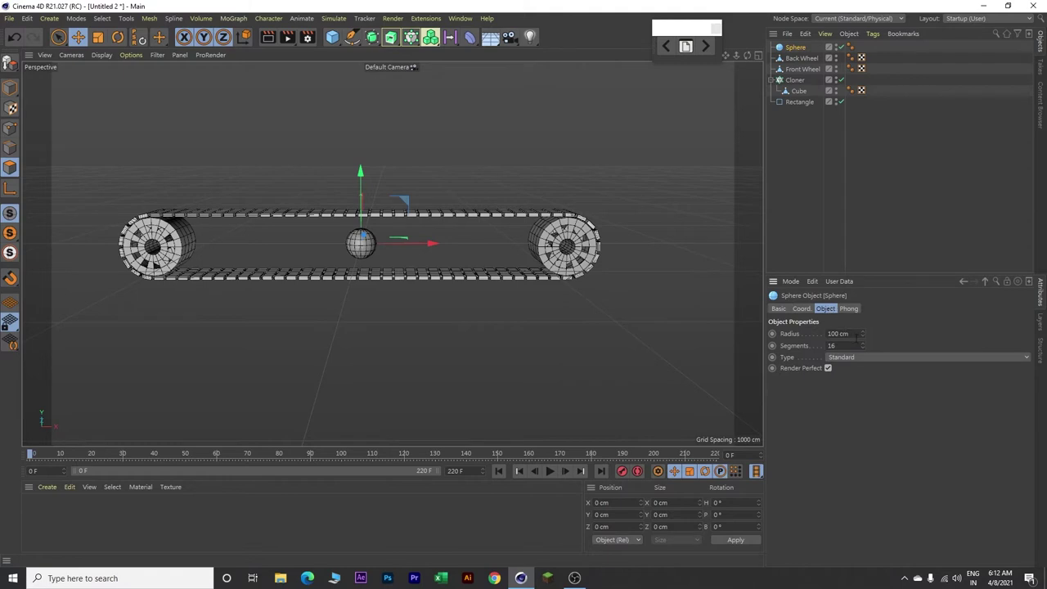
{"action": "double_click", "coordinate": [848, 334]}
{"action": "type", "text": "150"}
{"action": "key", "text": "Return"}
{"action": "left_click", "coordinate": [853, 357]}
{"action": "left_click", "coordinate": [855, 430]}
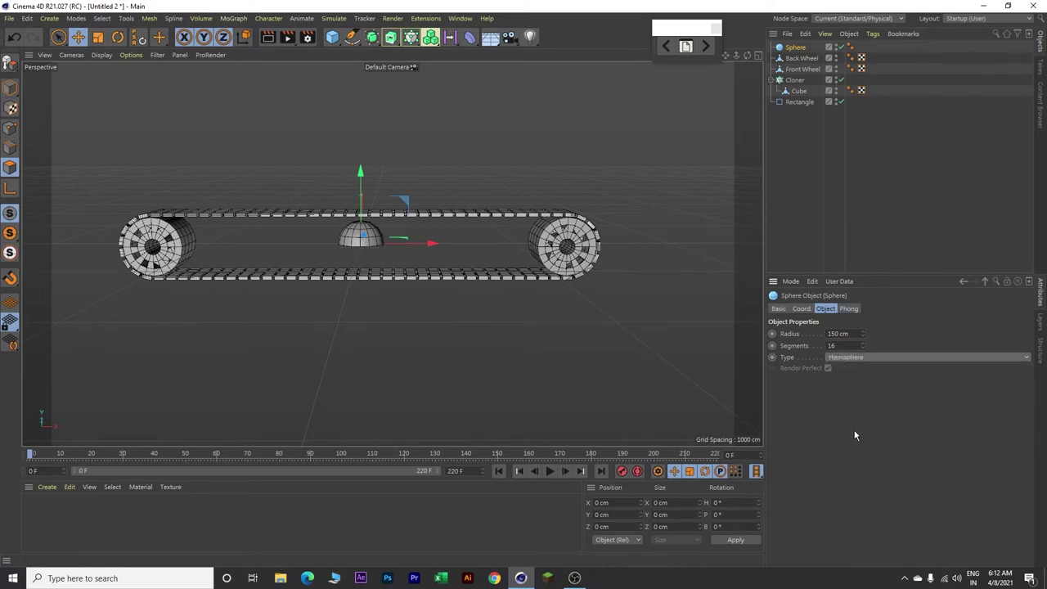
Step: Set the hemisphere's P rotation to 180° and raise it above the track to a Y position of about 454 cm
{"action": "left_click", "coordinate": [802, 308]}
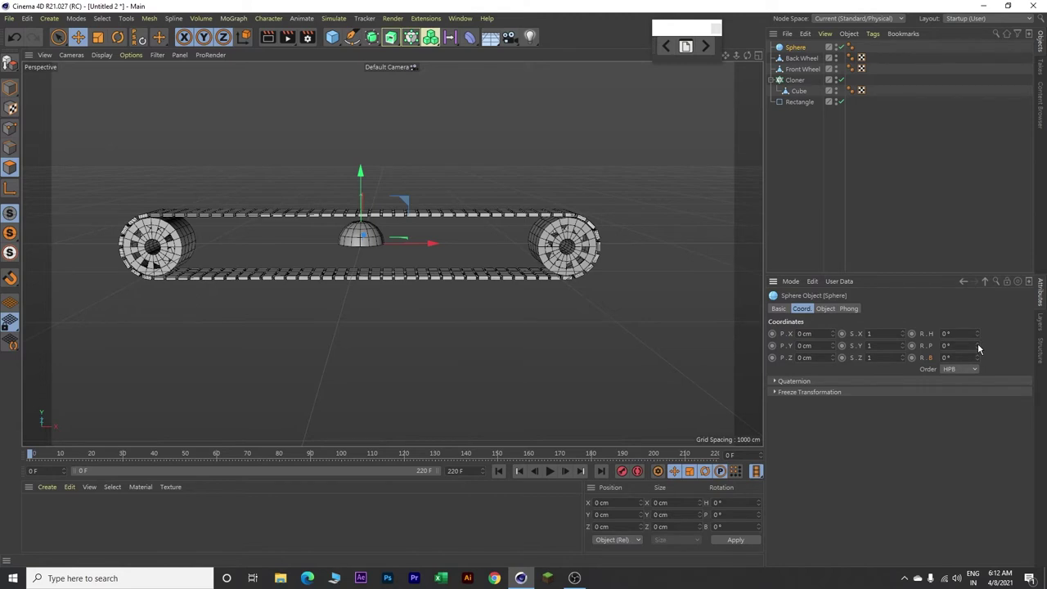
{"action": "left_click_drag", "start_coordinate": [977, 345], "coordinate": [1042, 345]}
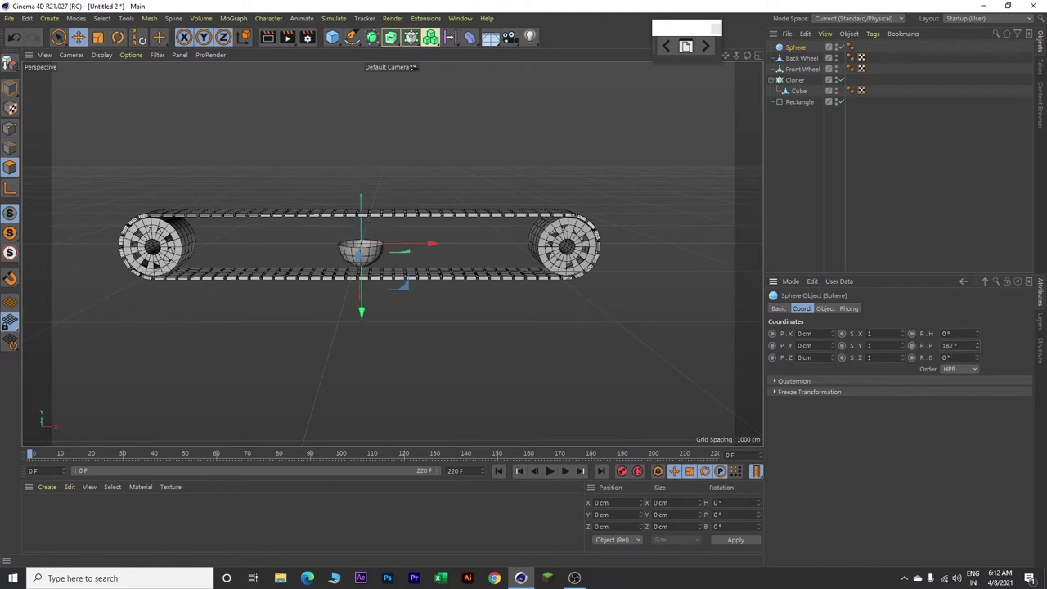
{"action": "left_click", "coordinate": [949, 345]}
{"action": "type", "text": "180"}
{"action": "key", "text": "Return"}
{"action": "left_click_drag", "start_coordinate": [361, 314], "coordinate": [389, 208]}
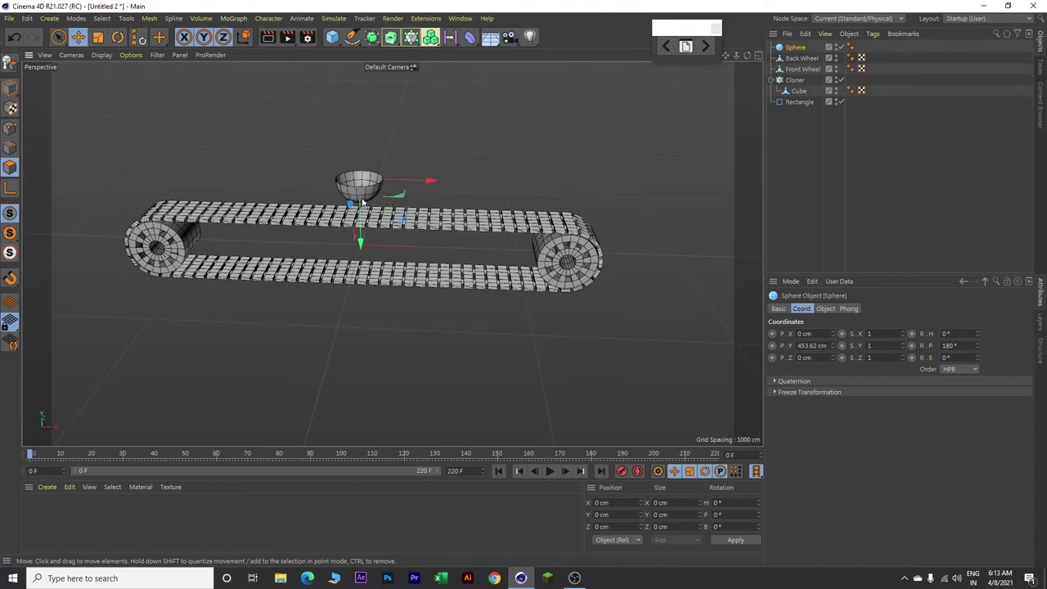
Step: Set the hemisphere to 40 segments and convert it into an editable polygon object
{"action": "scroll", "coordinate": [345, 196], "scroll_direction": "up", "scroll_amount": 5}
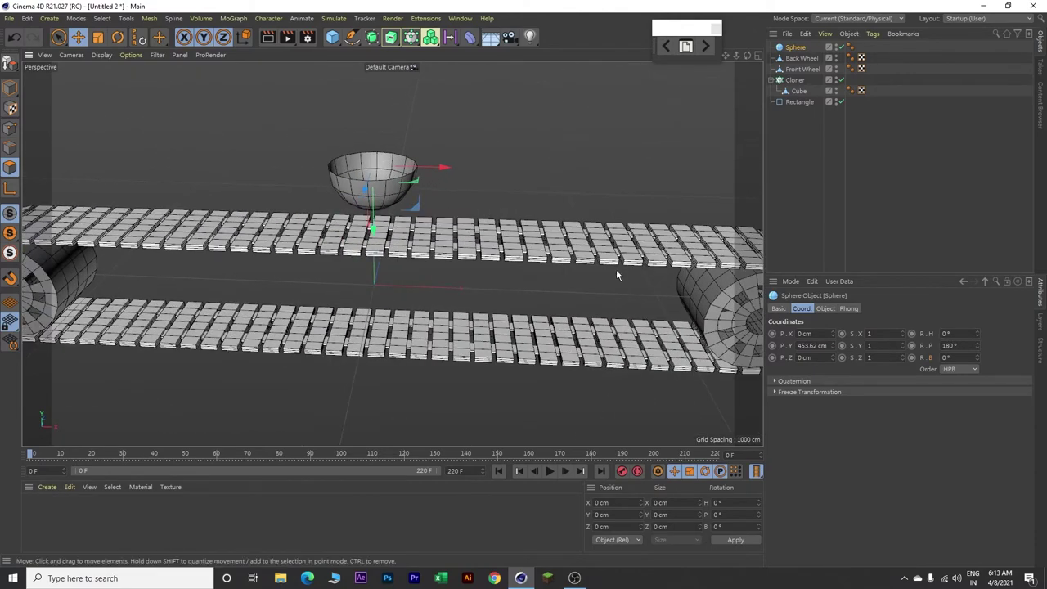
{"action": "left_click", "coordinate": [824, 308]}
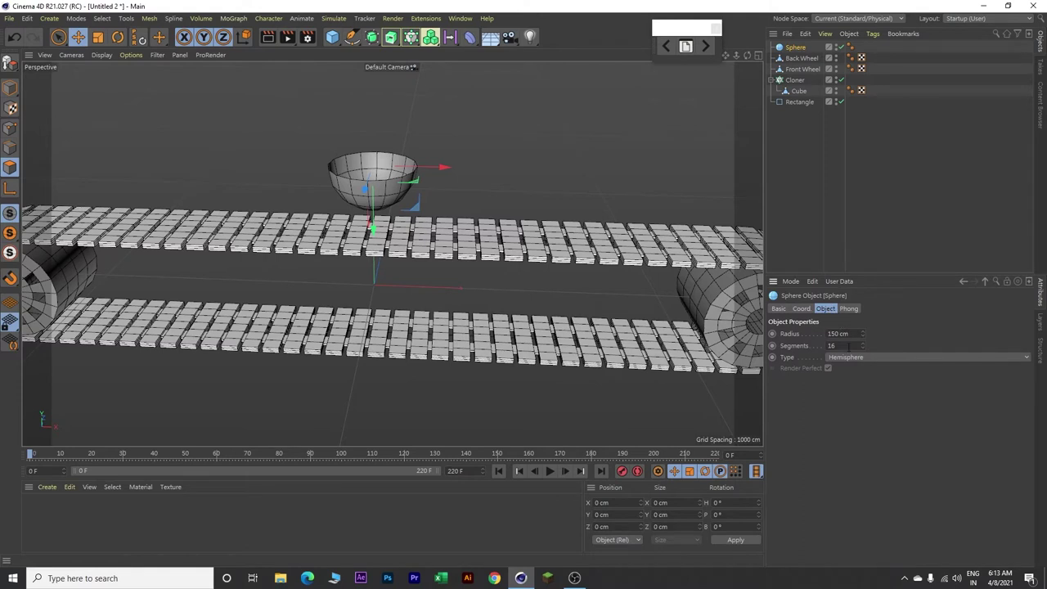
{"action": "double_click", "coordinate": [832, 345]}
{"action": "type", "text": "40"}
{"action": "key", "text": "Return"}
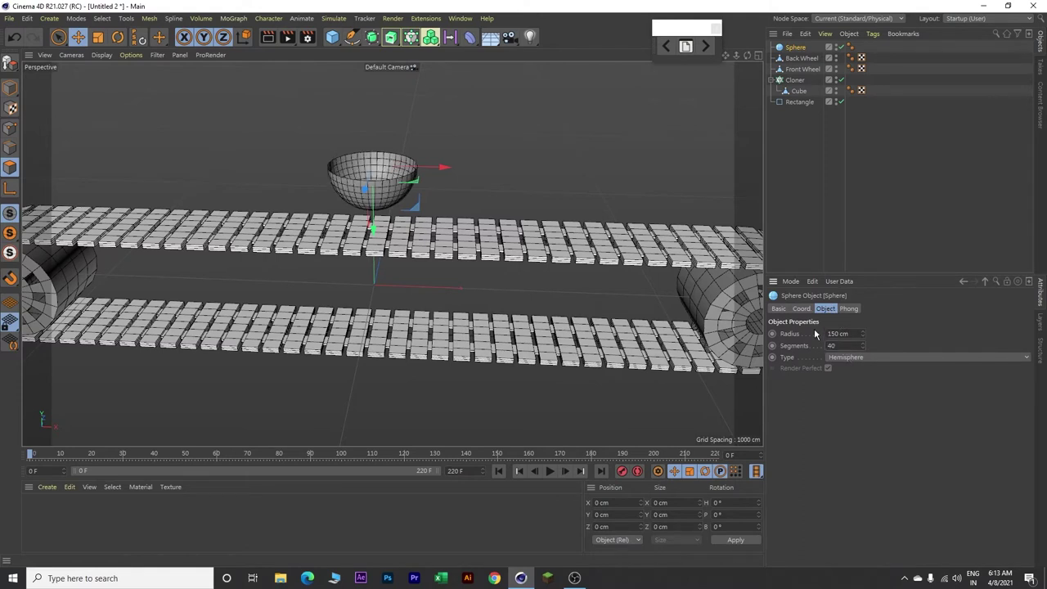
{"action": "left_click", "coordinate": [10, 63]}
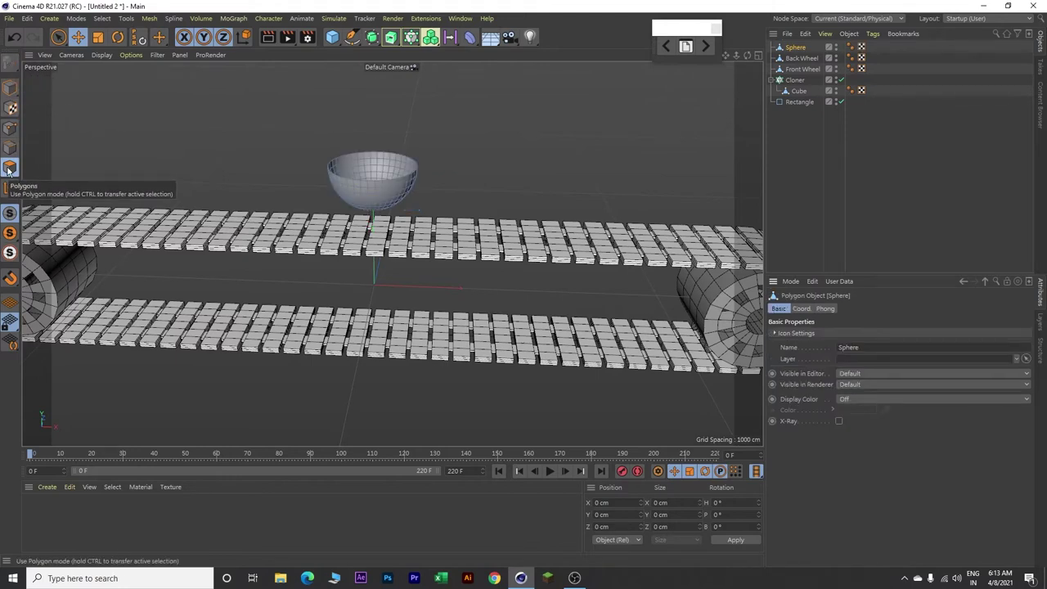
Step: Extrude all of the hemisphere's polygons with an offset of 15 cm and Create Caps enabled
{"action": "scroll", "coordinate": [345, 184], "scroll_direction": "up", "scroll_amount": 5}
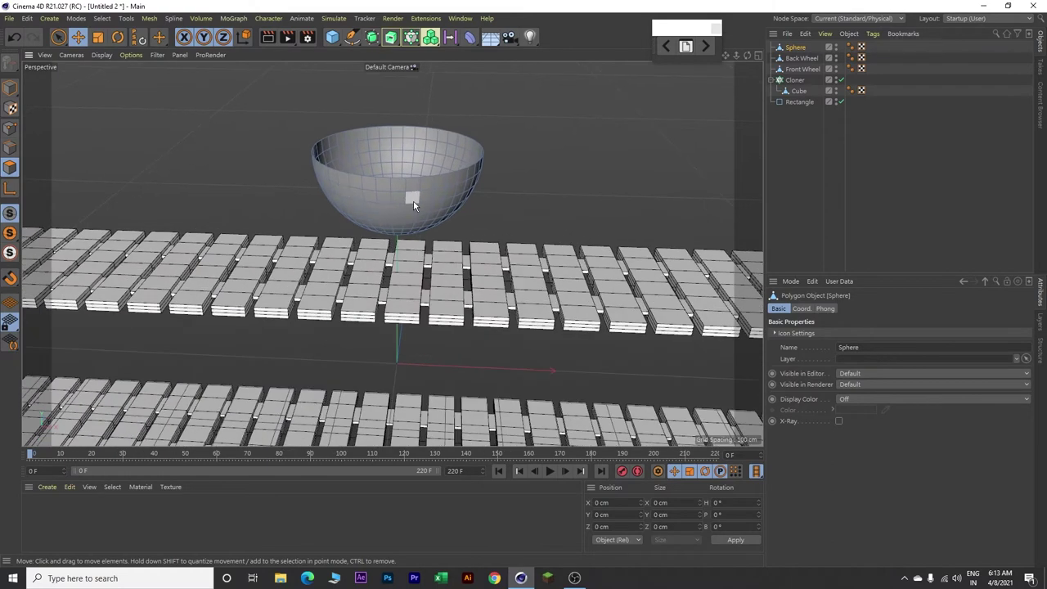
{"action": "left_click", "coordinate": [413, 199]}
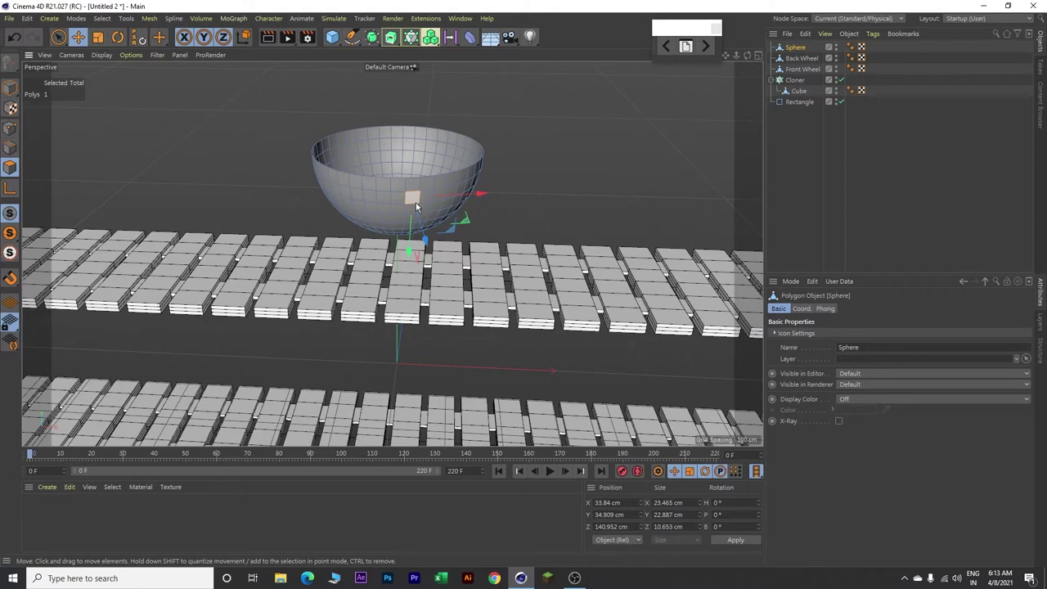
{"action": "key", "text": "ctrl+a"}
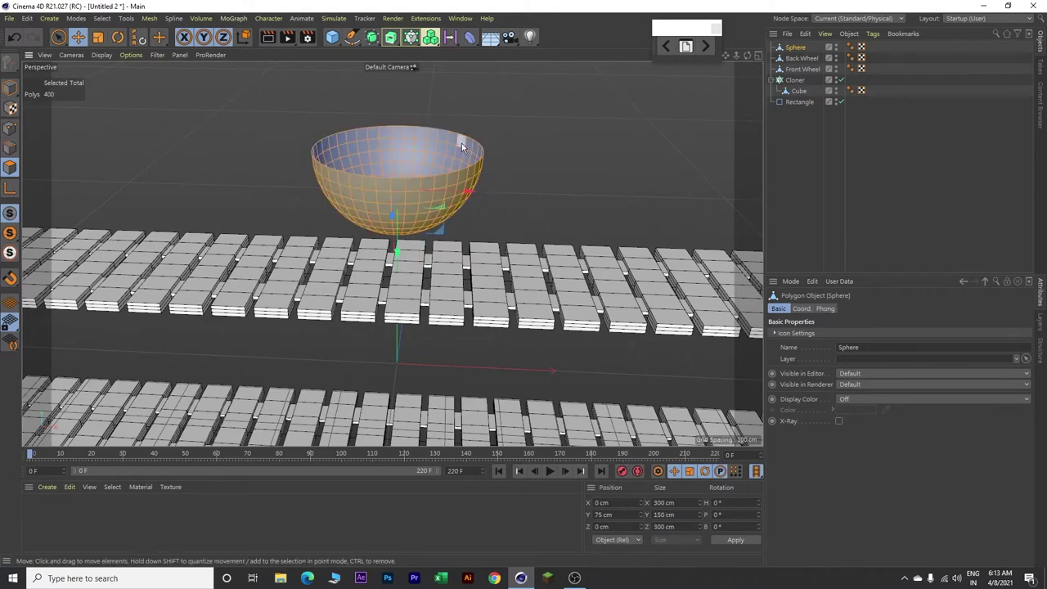
{"action": "right_click", "coordinate": [555, 118]}
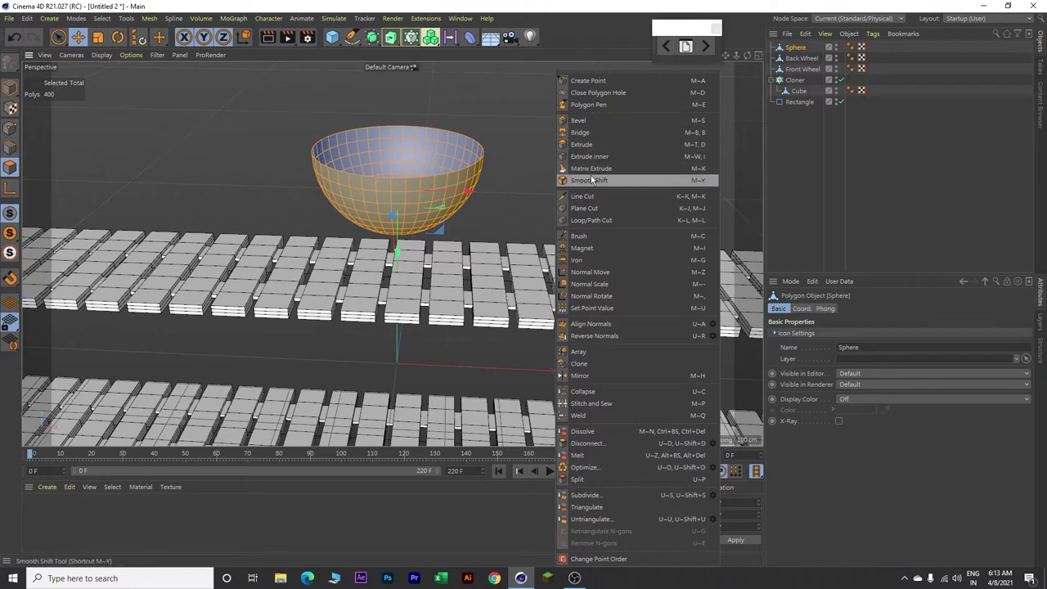
{"action": "left_click", "coordinate": [586, 145]}
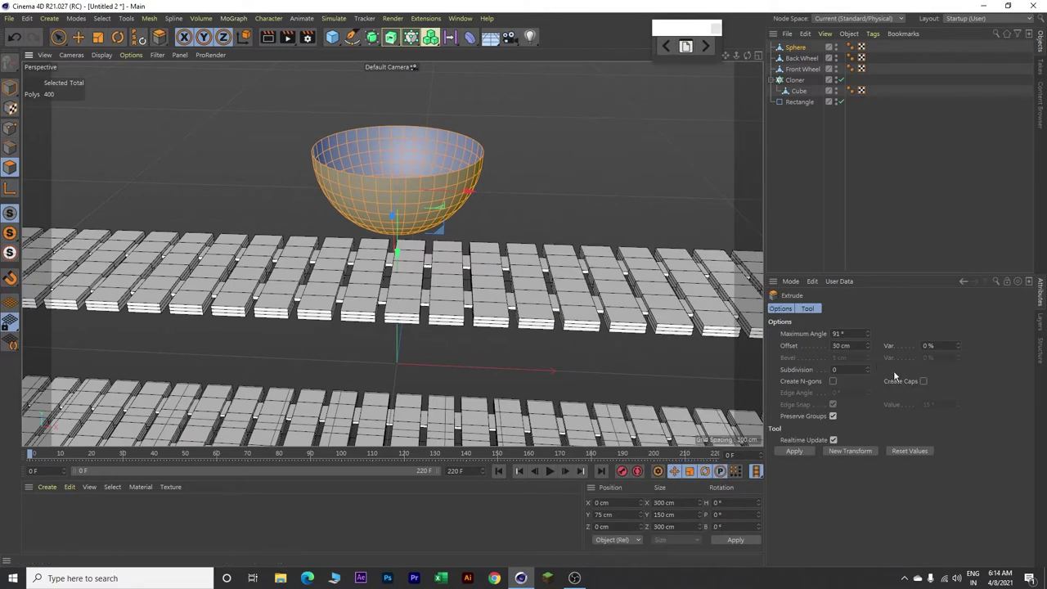
{"action": "left_click", "coordinate": [922, 381]}
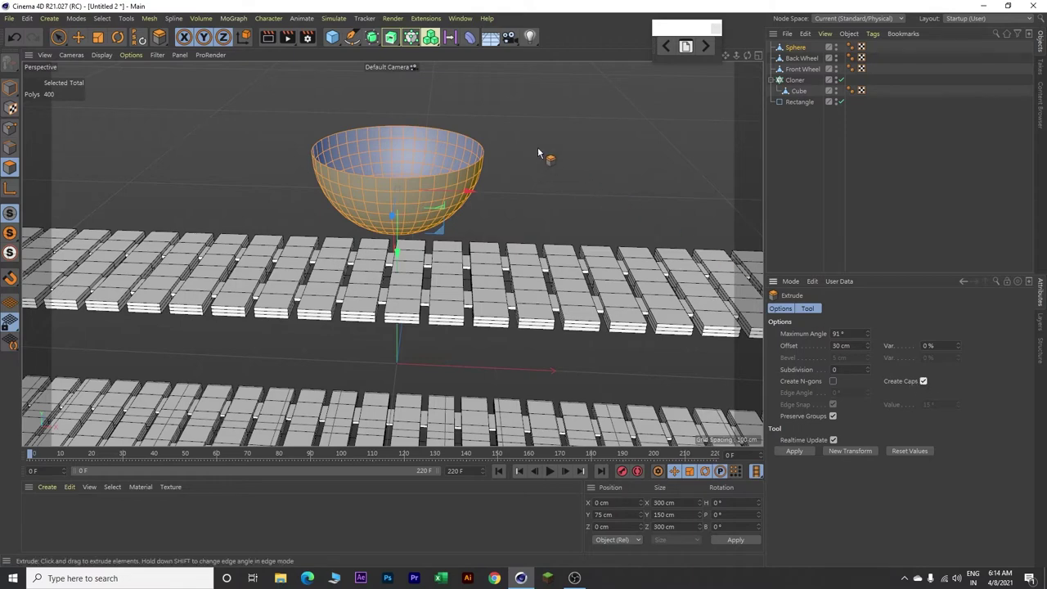
{"action": "left_click_drag", "start_coordinate": [537, 146], "coordinate": [568, 147]}
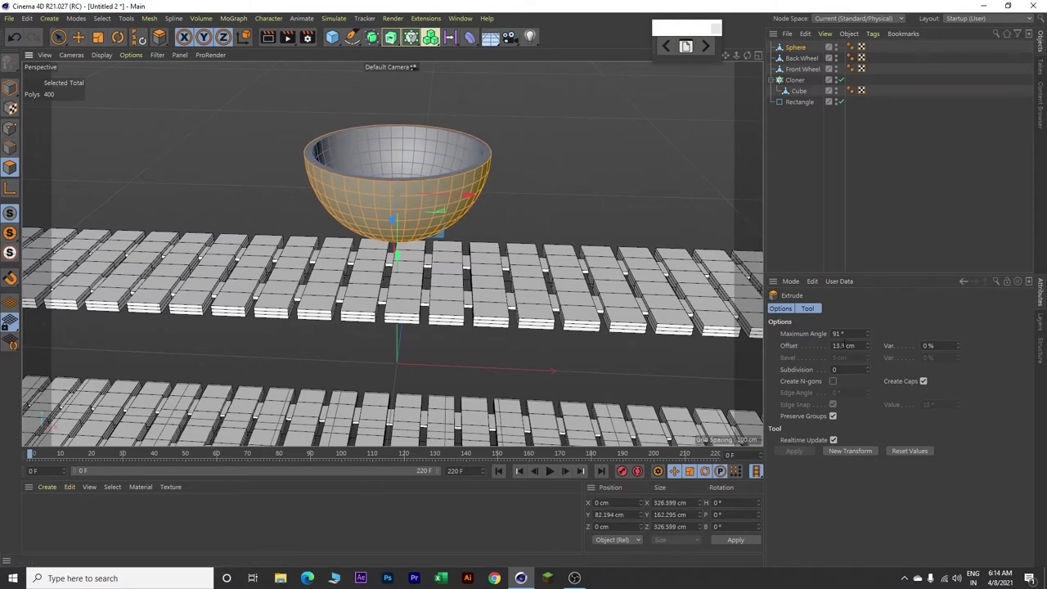
{"action": "double_click", "coordinate": [848, 345]}
{"action": "type", "text": "15"}
{"action": "key", "text": "Return"}
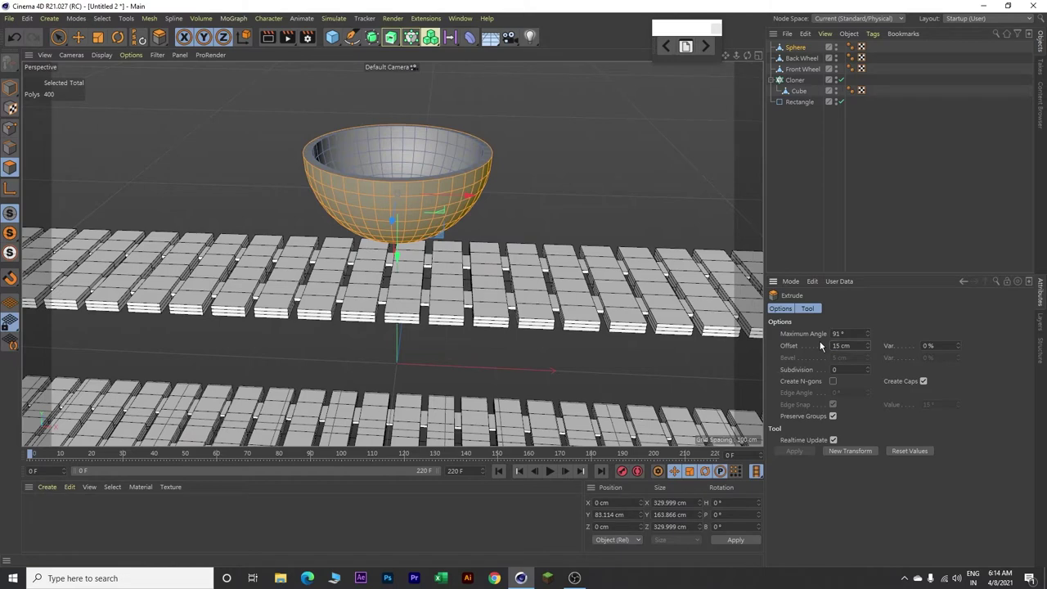
{"action": "key", "text": "e"}
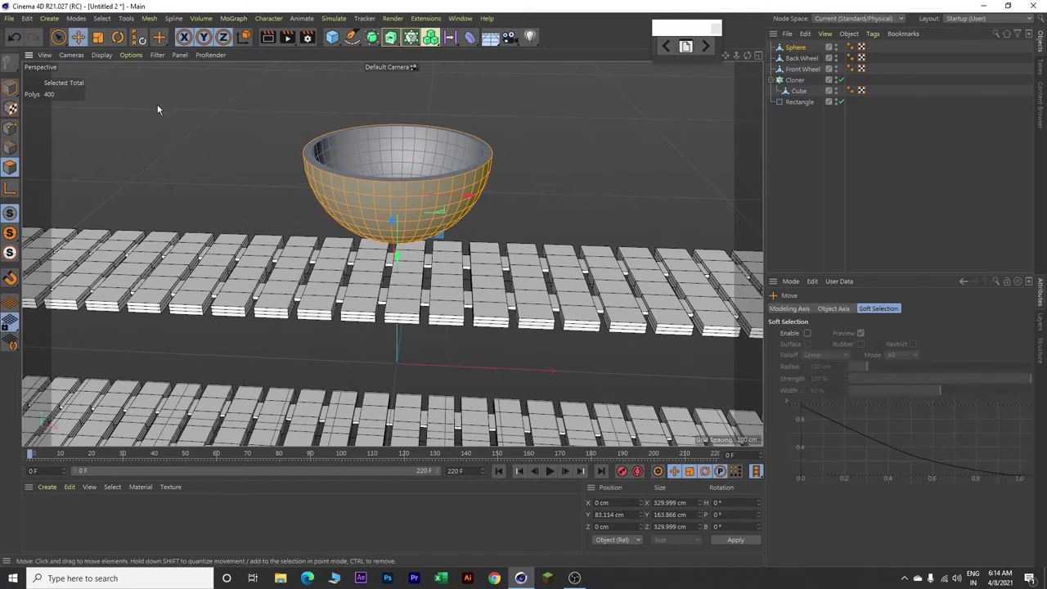
Step: Loop-select both the outer and inner edge loops of the bowl's rim
{"action": "left_click", "coordinate": [9, 147]}
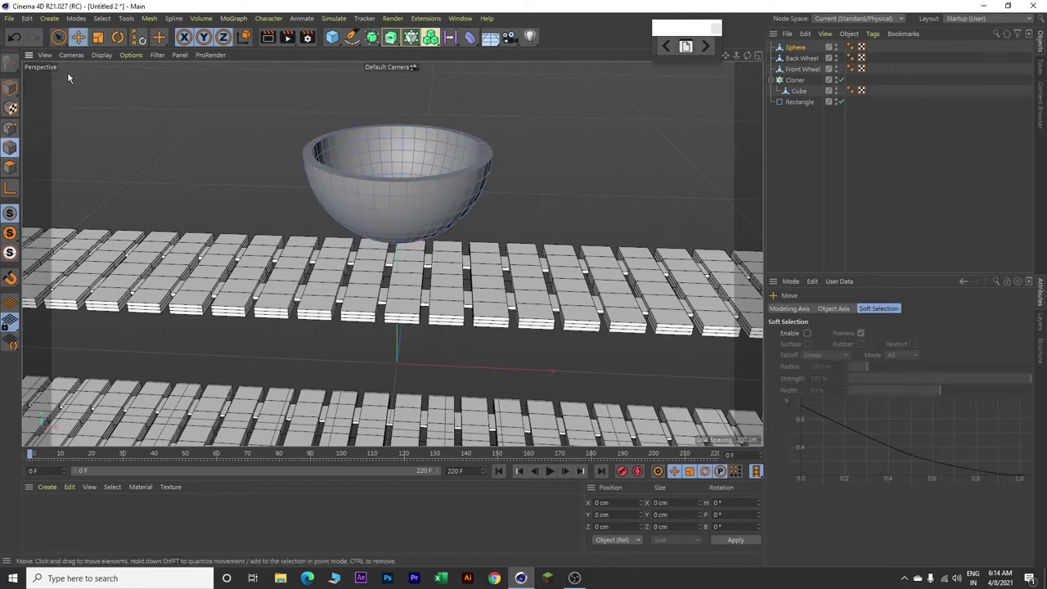
{"action": "left_click", "coordinate": [101, 18]}
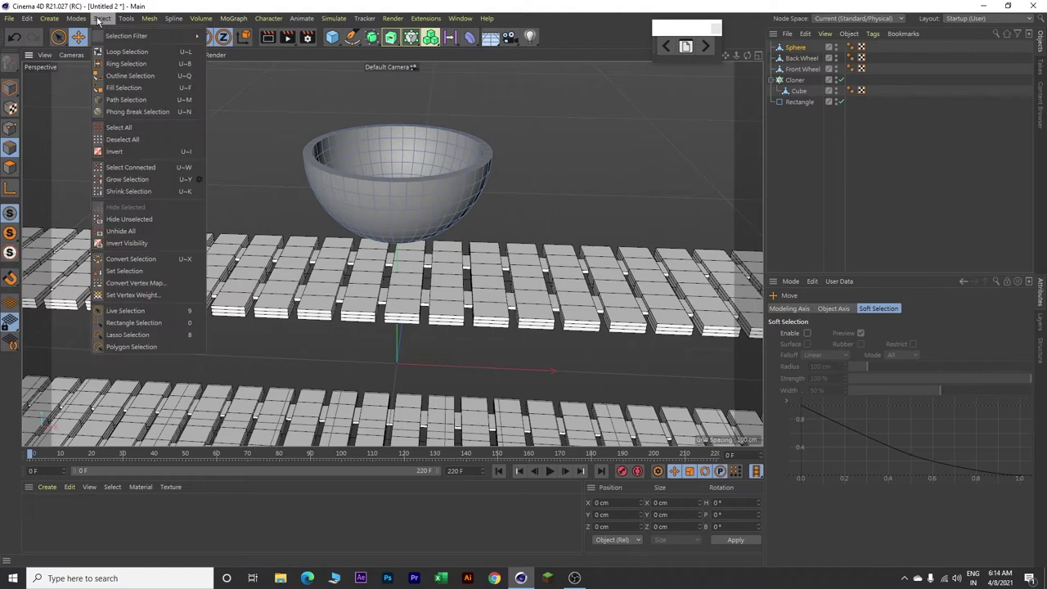
{"action": "left_click", "coordinate": [120, 51]}
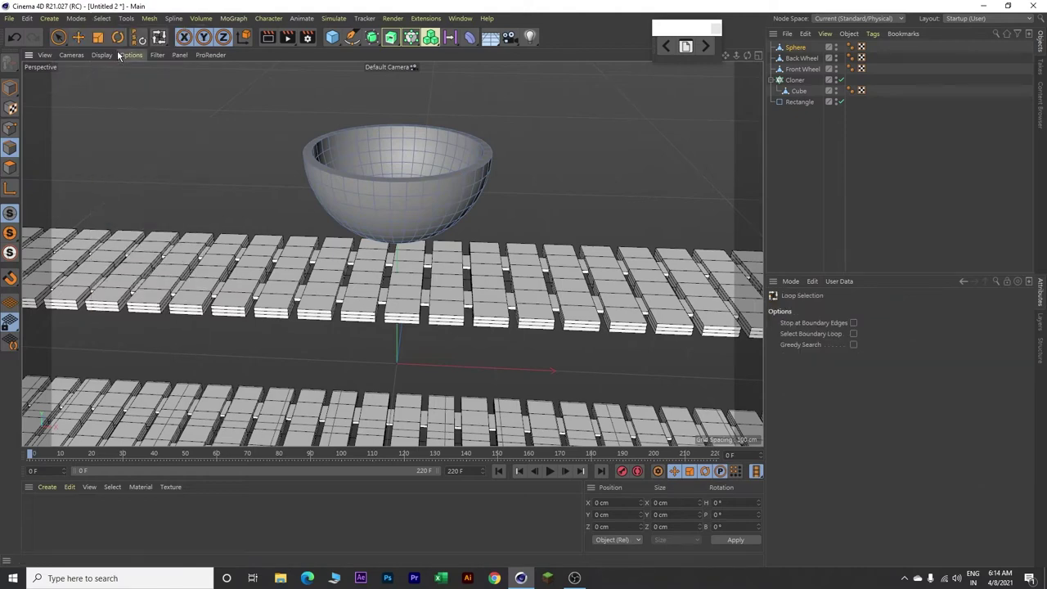
{"action": "left_click", "coordinate": [350, 176]}
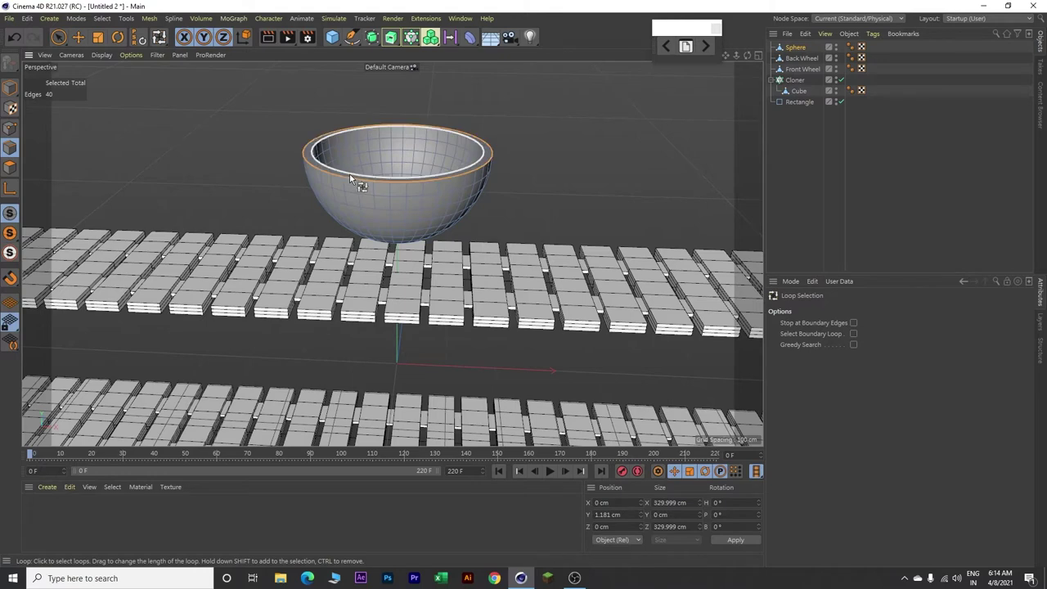
{"action": "left_click", "coordinate": [370, 171], "text": "shift"}
{"action": "scroll", "coordinate": [384, 173], "scroll_direction": "up", "scroll_amount": 4}
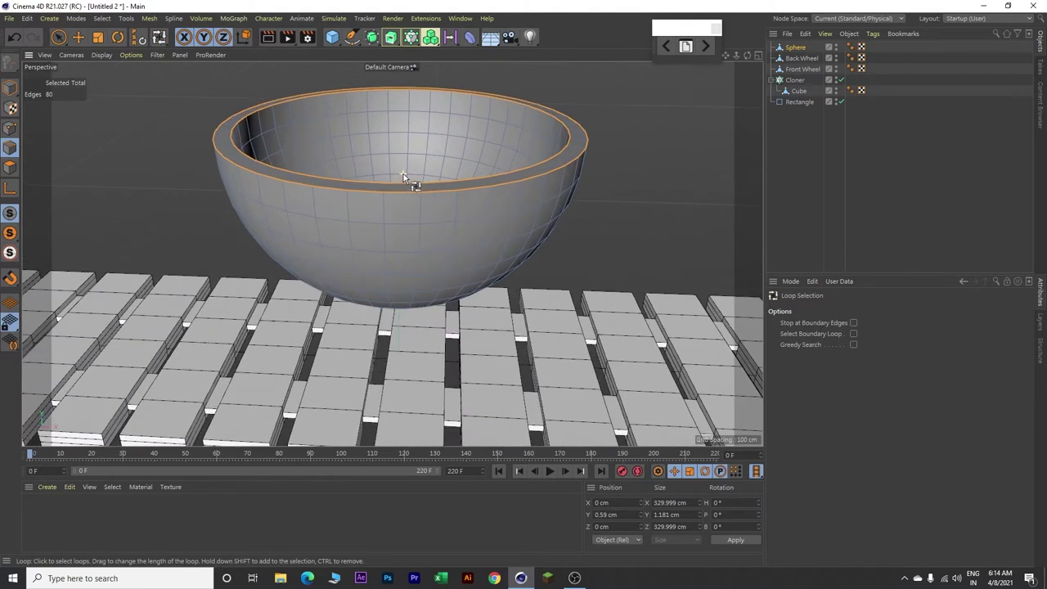
{"action": "scroll", "coordinate": [403, 173], "scroll_direction": "up", "scroll_amount": 3}
Step: Bevel the selected rim edges with an offset of 7 cm and a subdivision of 7
{"action": "right_click", "coordinate": [659, 104]}
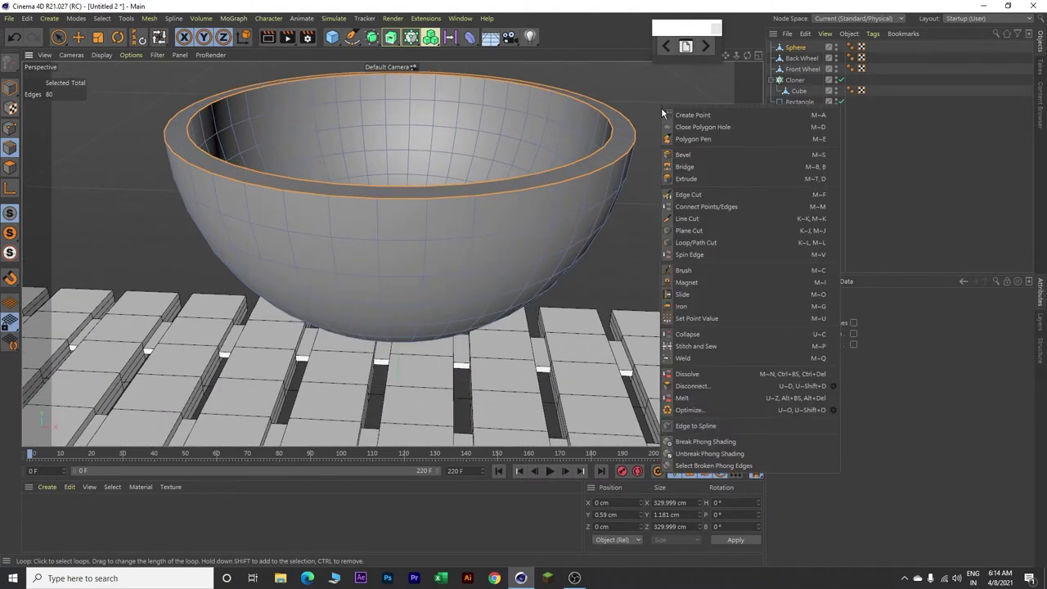
{"action": "left_click", "coordinate": [683, 156]}
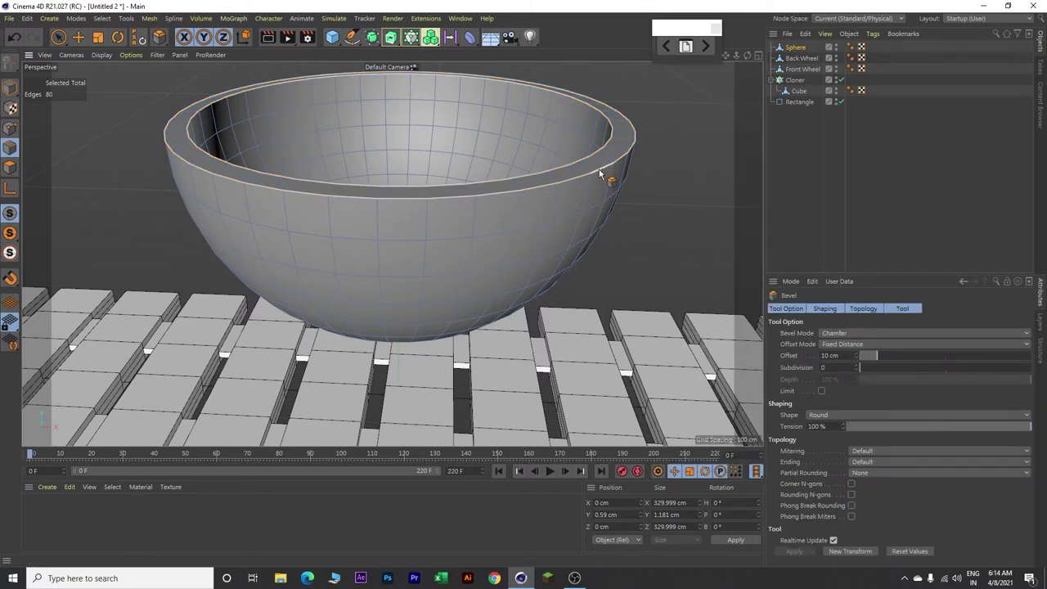
{"action": "mouse_move", "coordinate": [599, 174]}
{"action": "left_mouse_down"}
{"action": "mouse_move", "coordinate": [595, 165]}
{"action": "mouse_move", "coordinate": [609, 169]}
{"action": "left_mouse_up"}
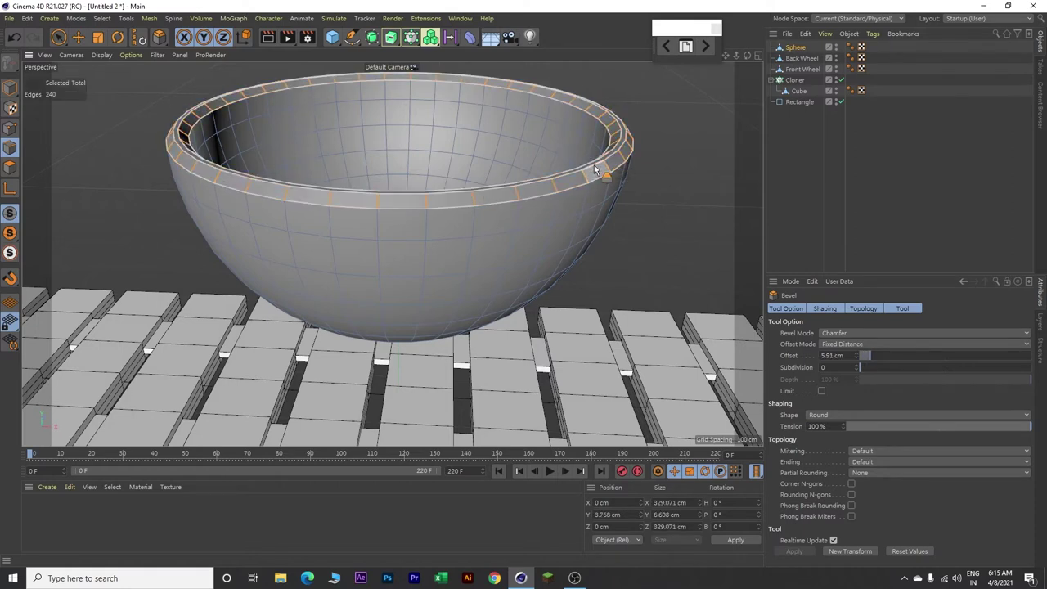
{"action": "left_click", "coordinate": [827, 355]}
{"action": "type", "text": "7"}
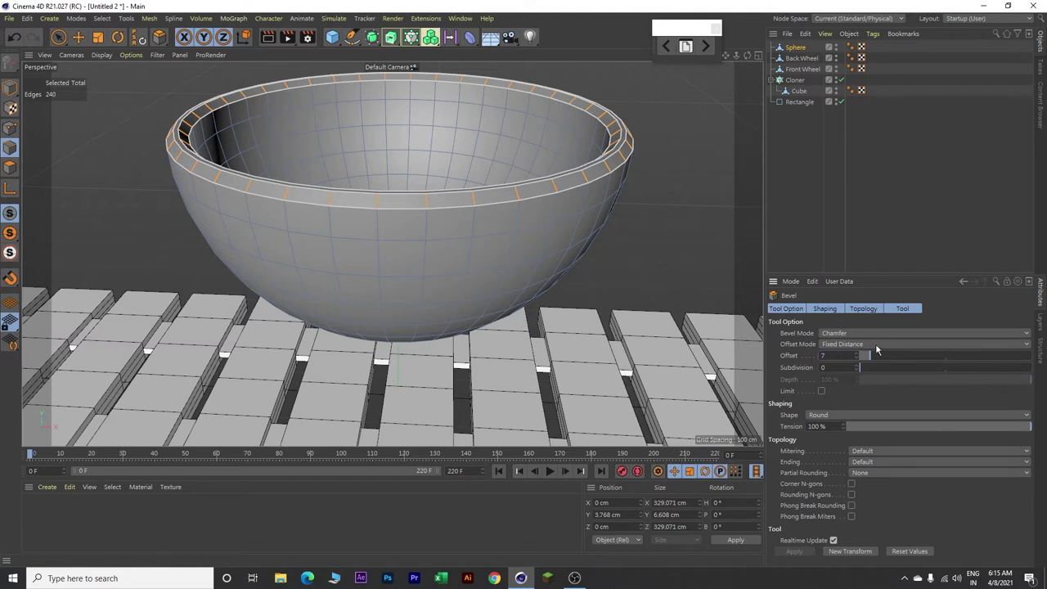
{"action": "key", "text": "Tab"}
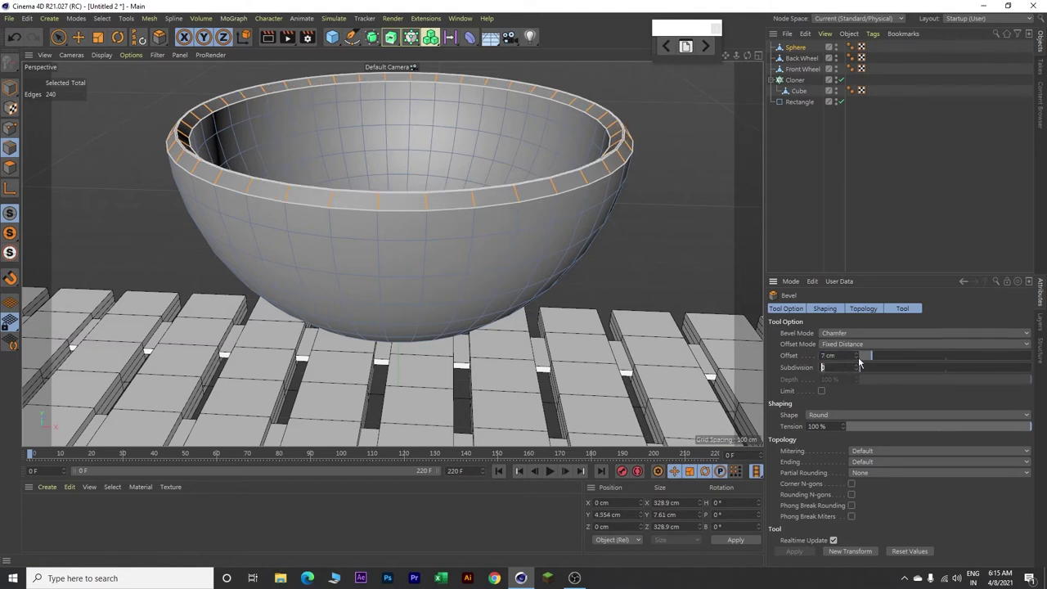
{"action": "type", "text": "7"}
{"action": "key", "text": "Return"}
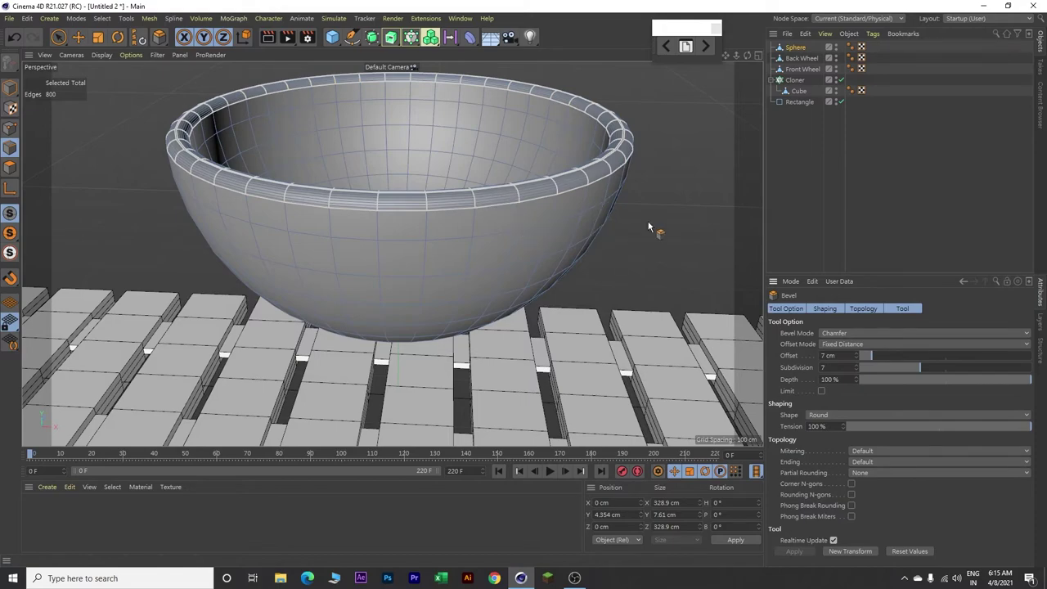
Step: Rename the sphere object as Bowl
{"action": "scroll", "coordinate": [658, 229], "scroll_direction": "down", "scroll_amount": 2}
{"action": "scroll", "coordinate": [665, 222], "scroll_direction": "down", "scroll_amount": 4}
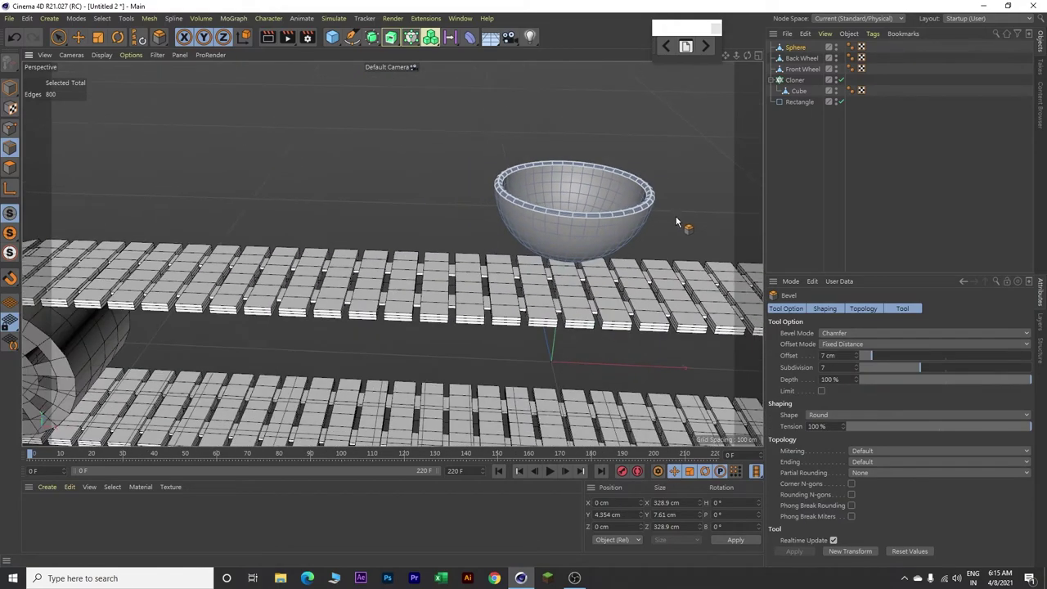
{"action": "scroll", "coordinate": [627, 205], "scroll_direction": "down", "scroll_amount": 3}
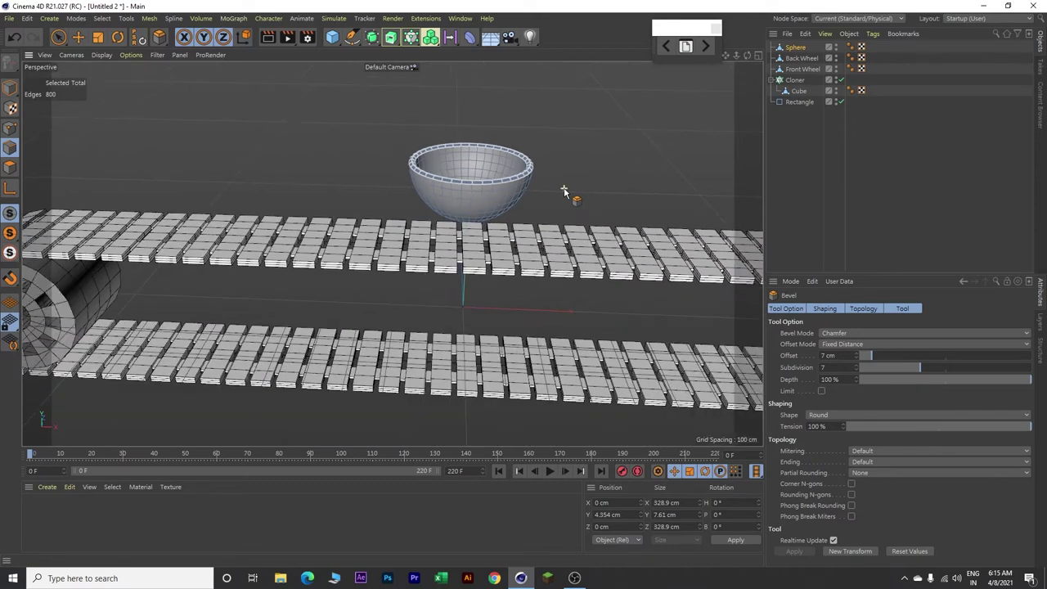
{"action": "left_click", "coordinate": [799, 51]}
{"action": "double_click", "coordinate": [797, 48]}
{"action": "type", "text": "Bowl"}
{"action": "key", "text": "Return"}
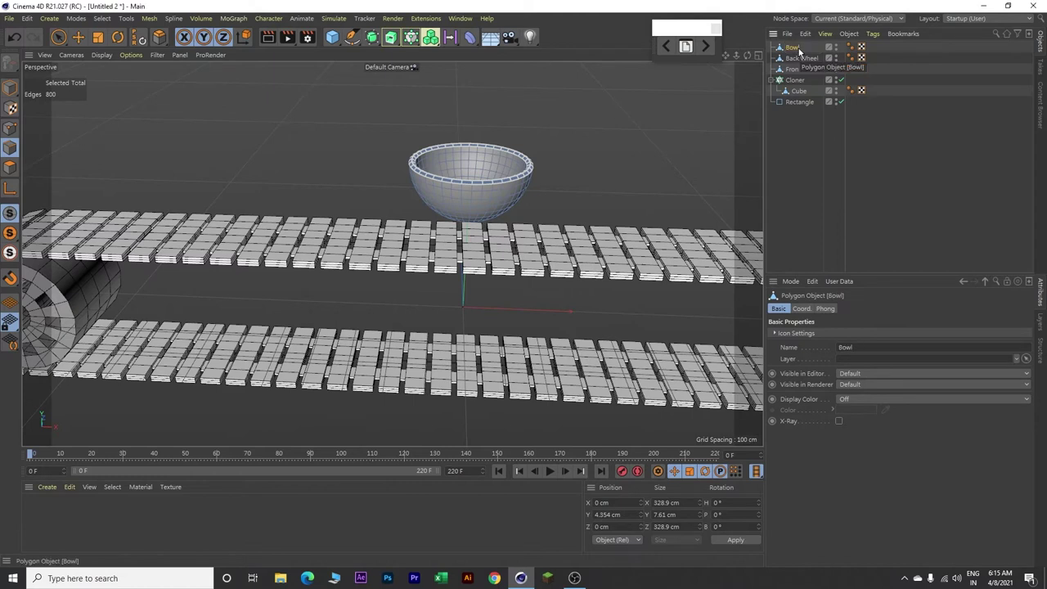
Step: Raise the whole bowl object above the track to a Y position of about 585 cm
{"action": "left_click", "coordinate": [11, 89]}
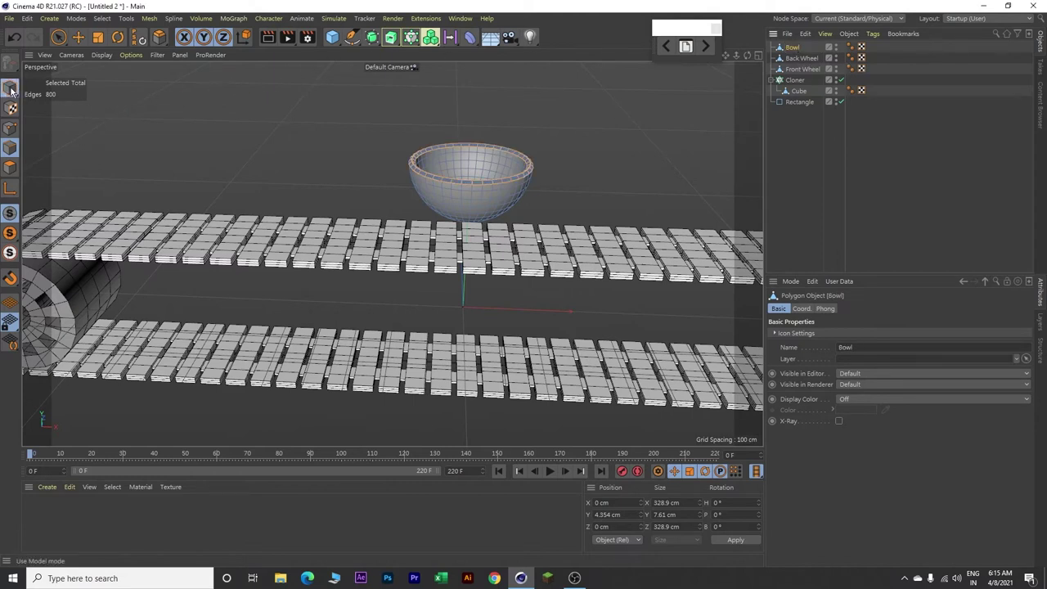
{"action": "left_click", "coordinate": [10, 89]}
{"action": "key", "text": "e"}
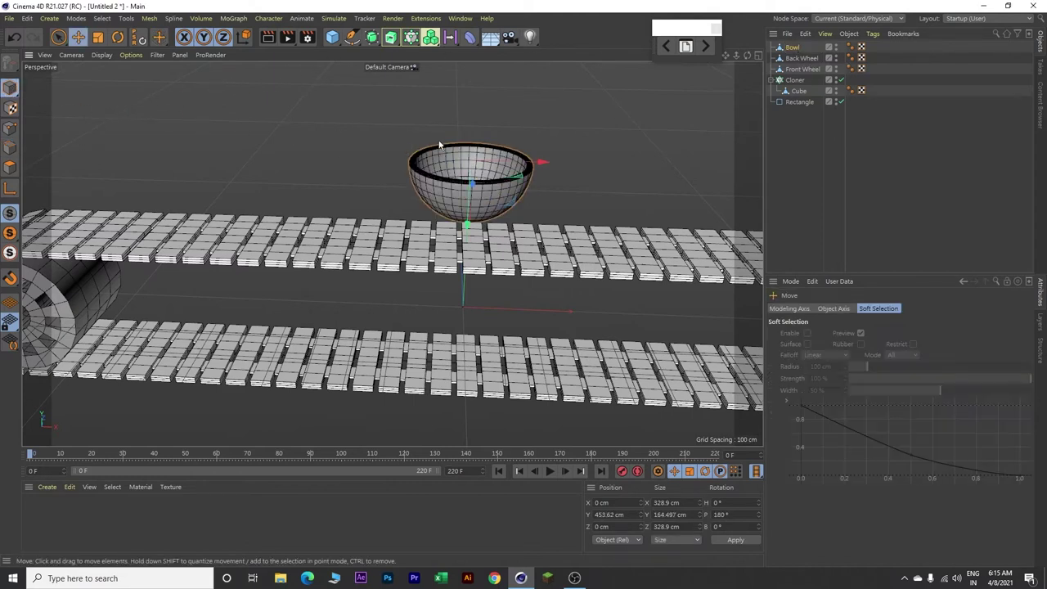
{"action": "left_click_drag", "start_coordinate": [466, 229], "coordinate": [420, 189]}
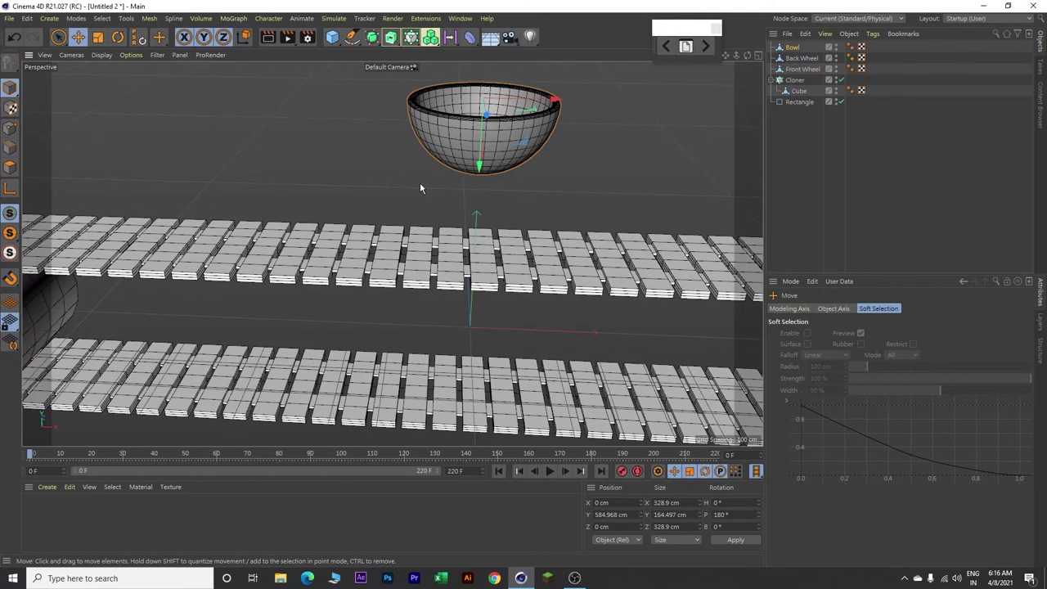
Step: Loop-select the outer polygon rings around the bowl's underside, covering a base about 194 cm wide
{"action": "scroll", "coordinate": [421, 188], "scroll_direction": "up", "scroll_amount": 4}
{"action": "left_click_drag", "start_coordinate": [682, 177], "coordinate": [602, 180], "text": "alt"}
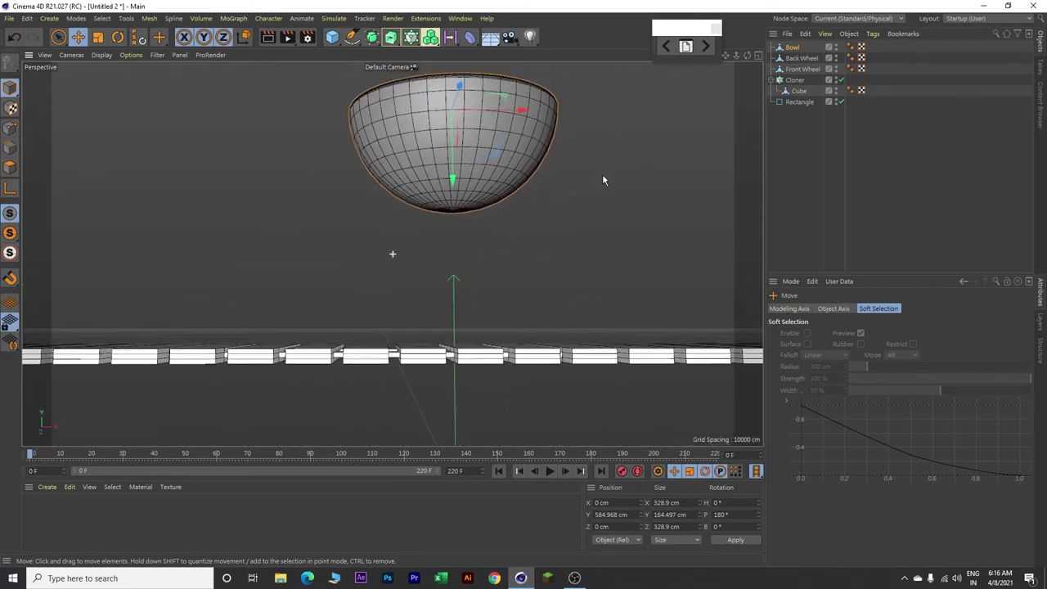
{"action": "scroll", "coordinate": [570, 196], "scroll_direction": "up", "scroll_amount": 3}
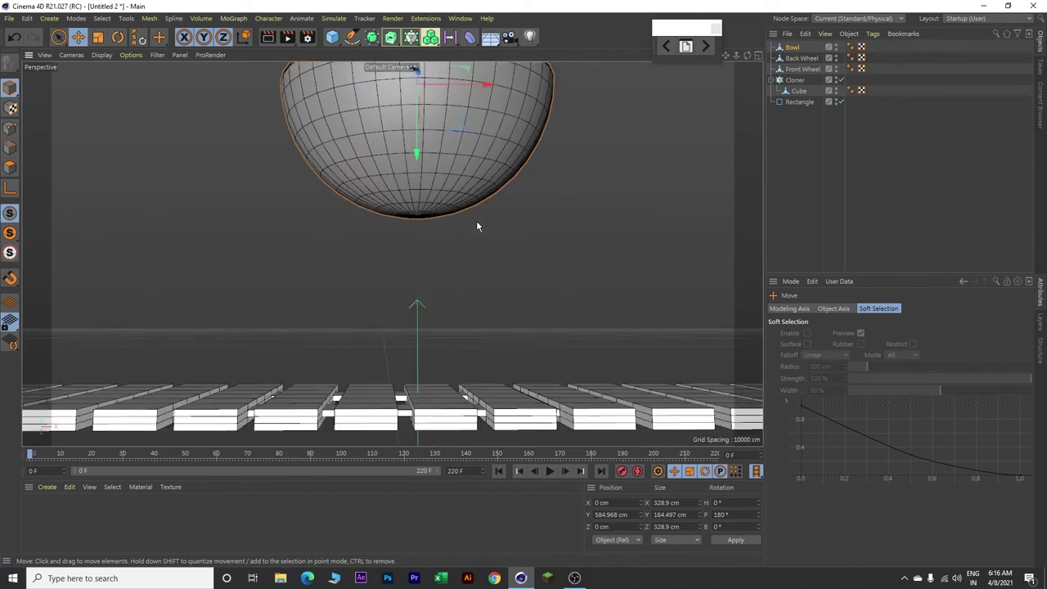
{"action": "scroll", "coordinate": [476, 222], "scroll_direction": "up", "scroll_amount": 2}
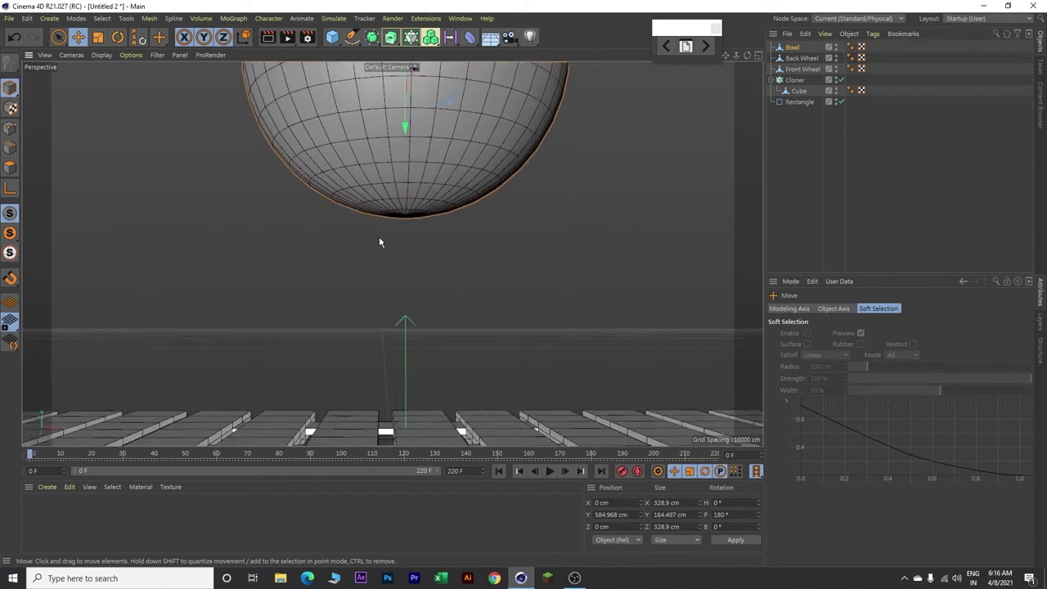
{"action": "left_click", "coordinate": [10, 167]}
{"action": "key", "text": "ctrl+a"}
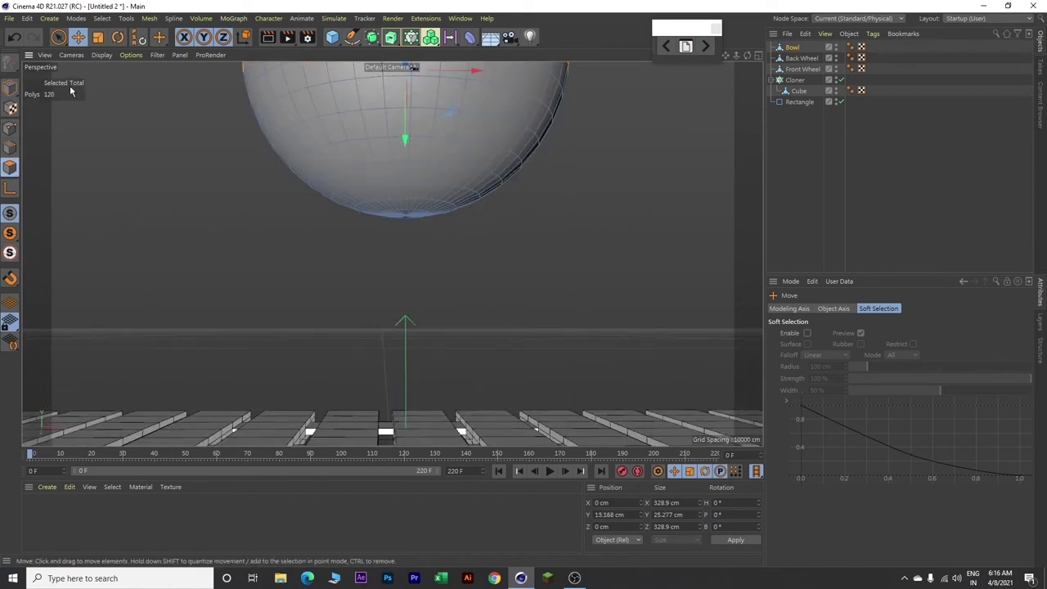
{"action": "left_click", "coordinate": [102, 19]}
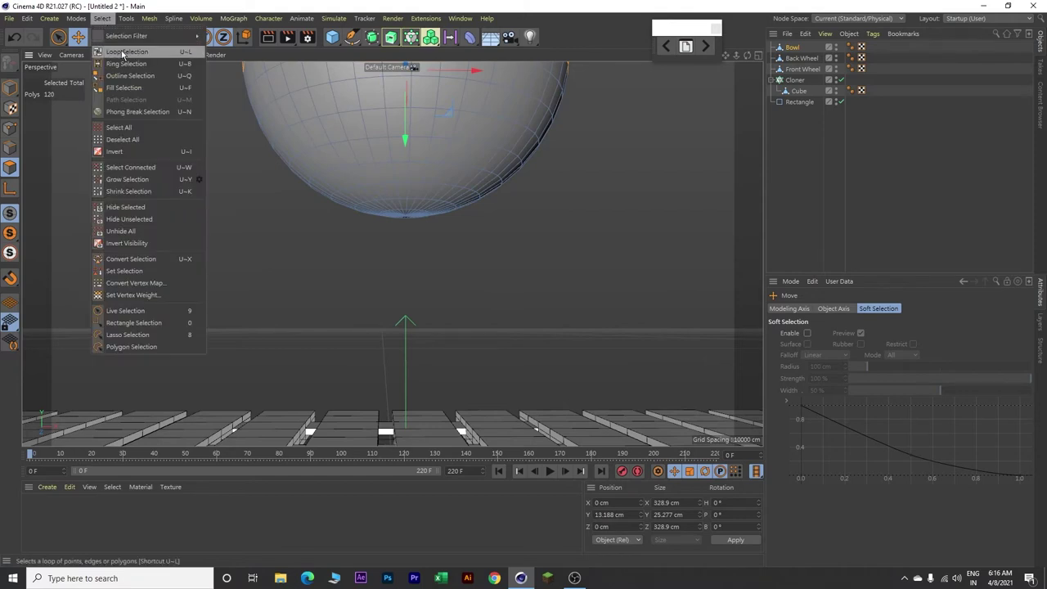
{"action": "left_click", "coordinate": [123, 52]}
{"action": "left_click", "coordinate": [338, 218]}
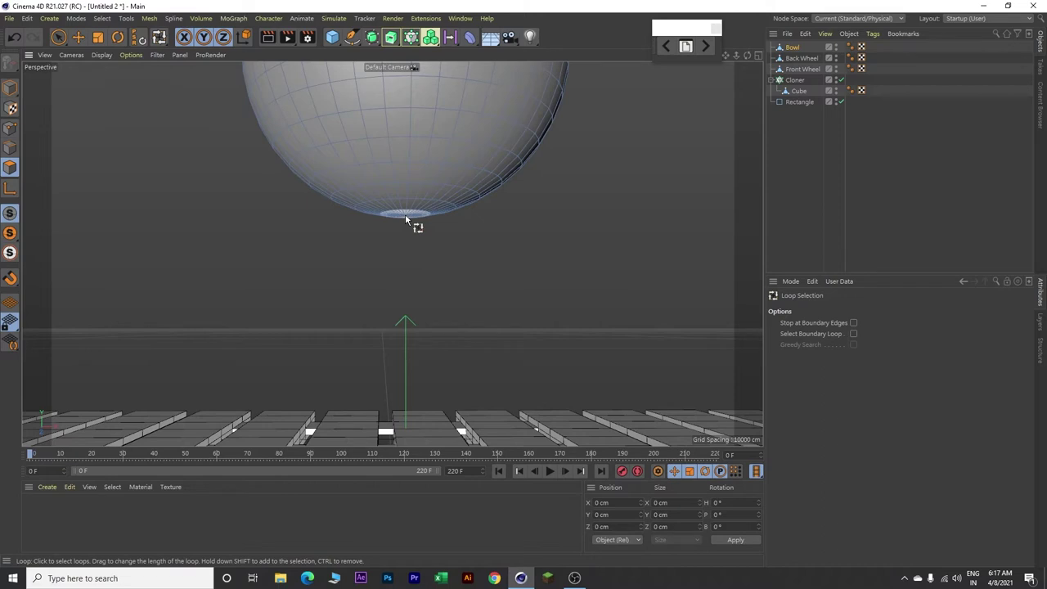
{"action": "left_click_drag", "start_coordinate": [407, 216], "coordinate": [410, 169]}
Step: Flatten the selected base polygons by scaling them along Y and setting their Y size to 0 cm
{"action": "key", "text": "t"}
{"action": "left_click_drag", "start_coordinate": [407, 274], "coordinate": [407, 229]}
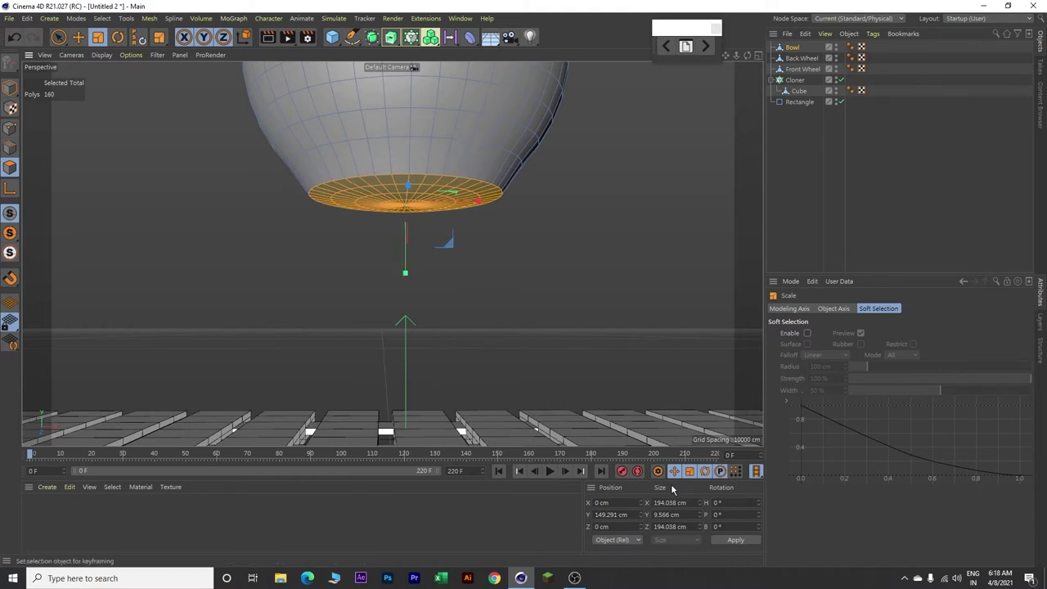
{"action": "left_click", "coordinate": [664, 515]}
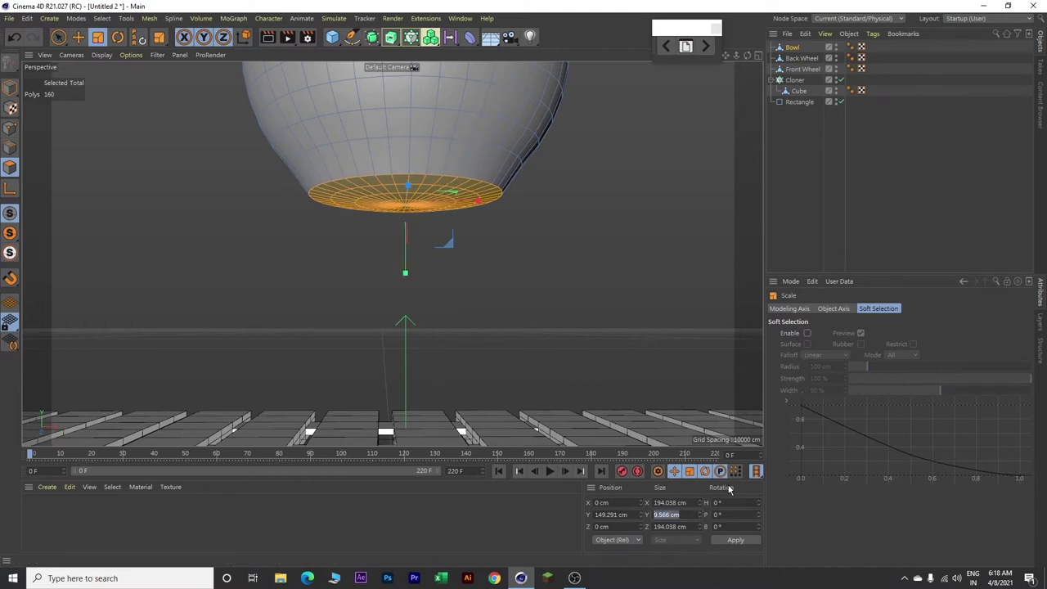
{"action": "type", "text": "0"}
{"action": "left_click", "coordinate": [736, 540]}
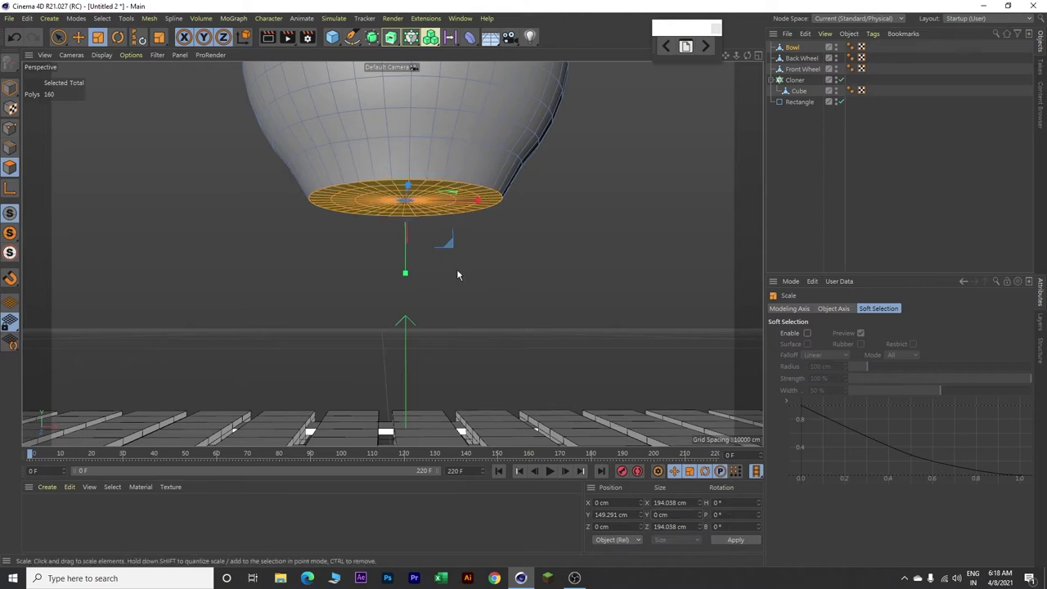
Step: Place the whole bowl object on the track's upper run by setting its position to X 1100 cm and Y 362 cm
{"action": "scroll", "coordinate": [510, 255], "scroll_direction": "down", "scroll_amount": 5}
{"action": "scroll", "coordinate": [509, 258], "scroll_direction": "down", "scroll_amount": 8}
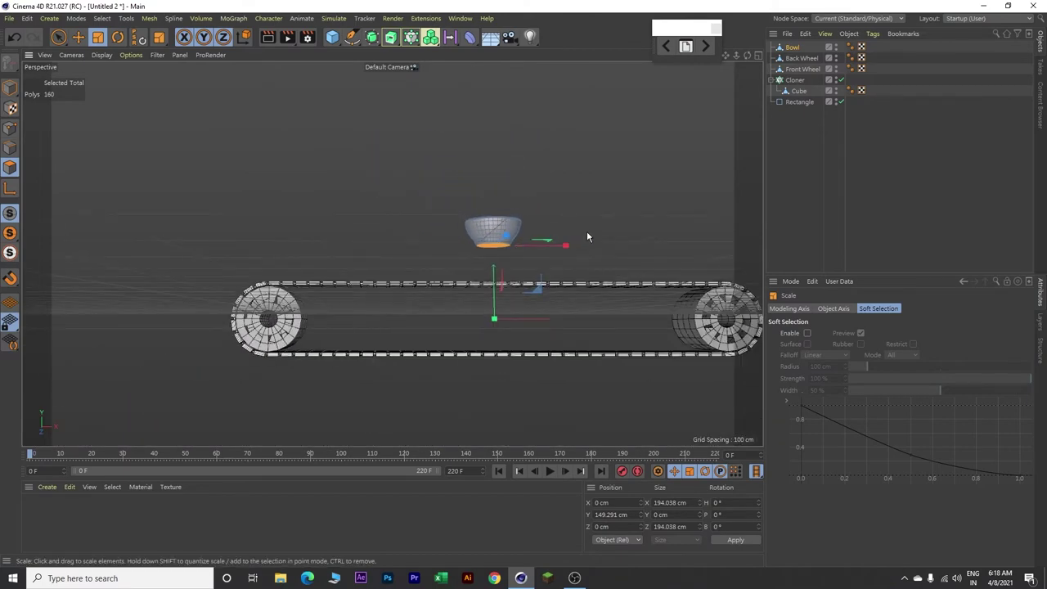
{"action": "middle_click_drag", "start_coordinate": [586, 233], "coordinate": [522, 233], "text": "alt"}
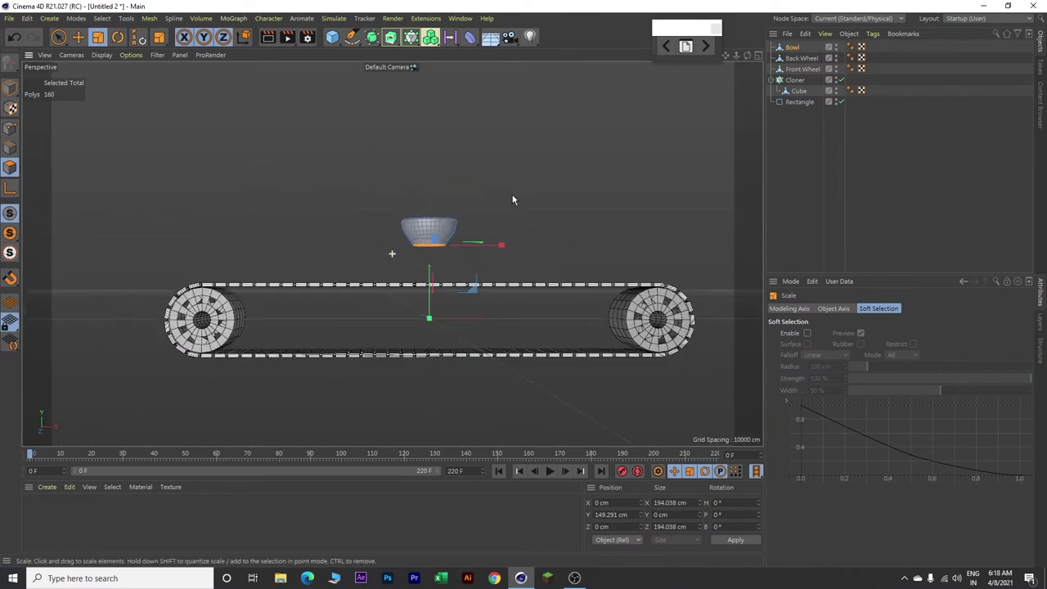
{"action": "left_click_drag", "start_coordinate": [513, 199], "coordinate": [507, 235], "text": "alt"}
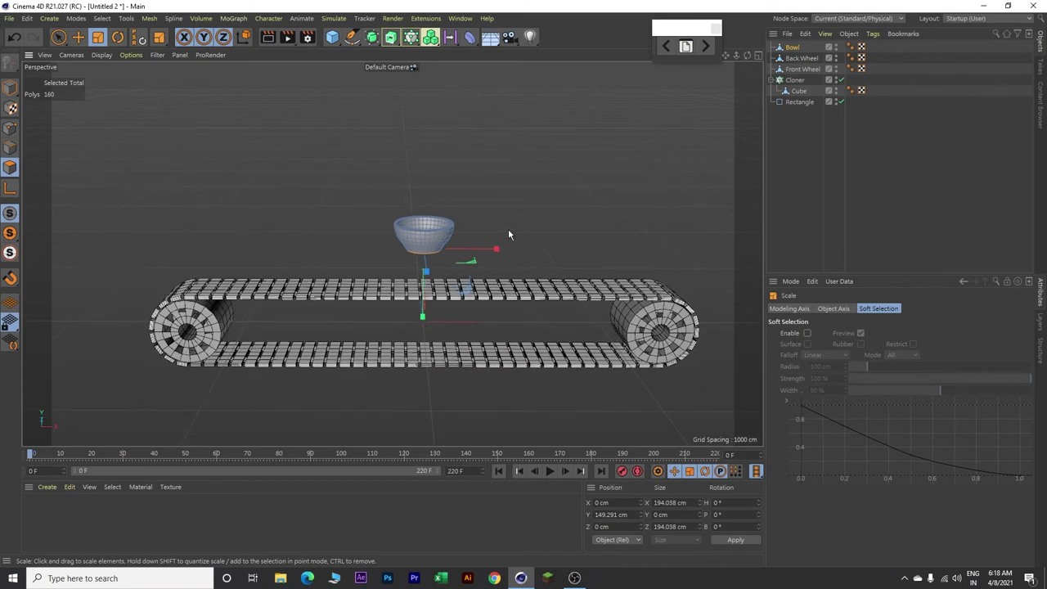
{"action": "left_click", "coordinate": [9, 88]}
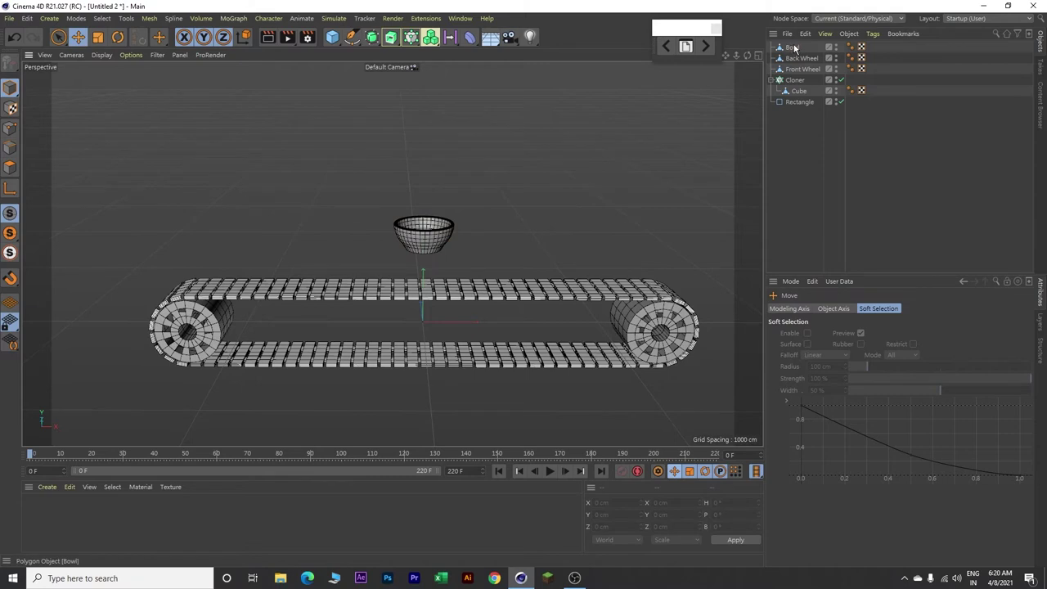
{"action": "left_click", "coordinate": [793, 47]}
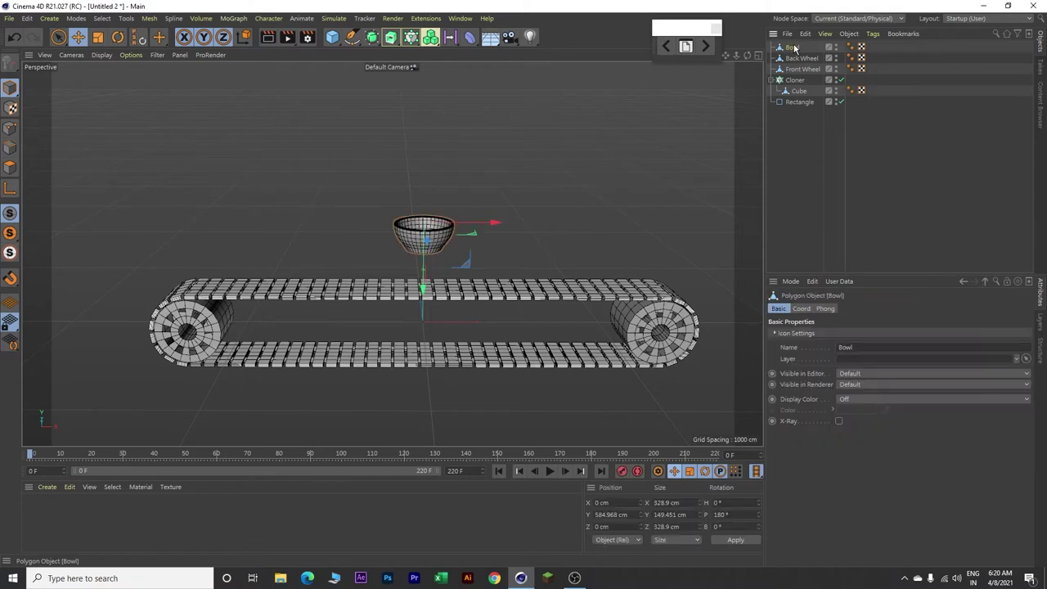
{"action": "left_click", "coordinate": [800, 309]}
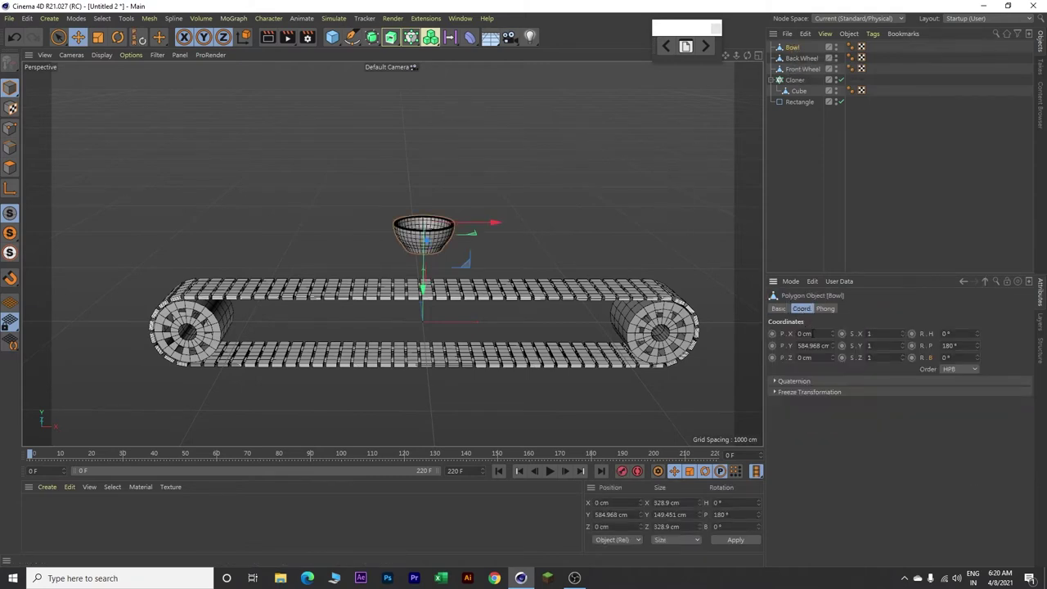
{"action": "double_click", "coordinate": [810, 333]}
{"action": "type", "text": "1100"}
{"action": "key", "text": "Return"}
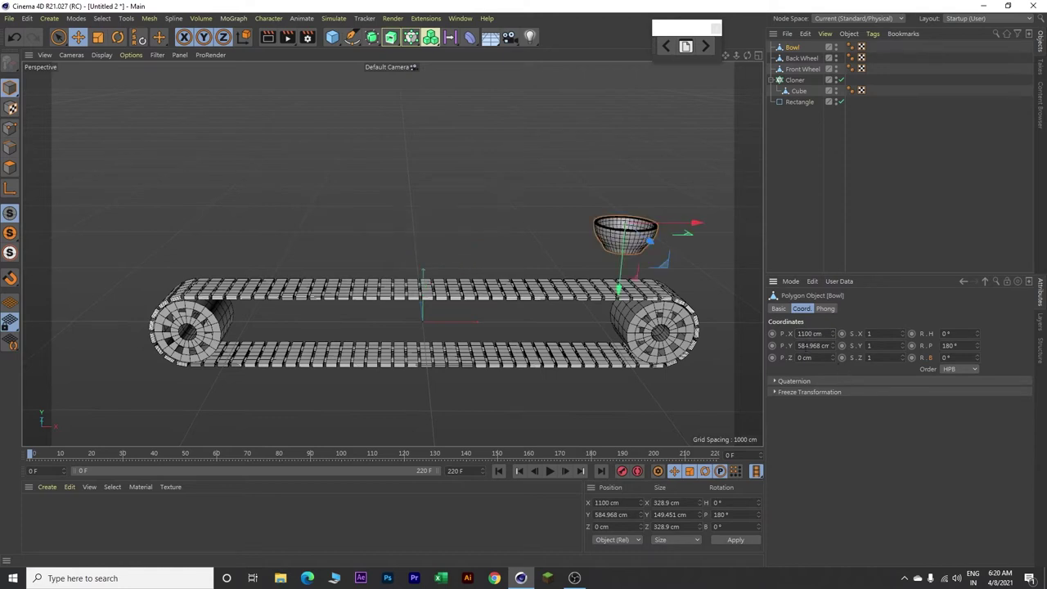
{"action": "key", "text": "Tab"}
{"action": "type", "text": "362"}
{"action": "key", "text": "Return"}
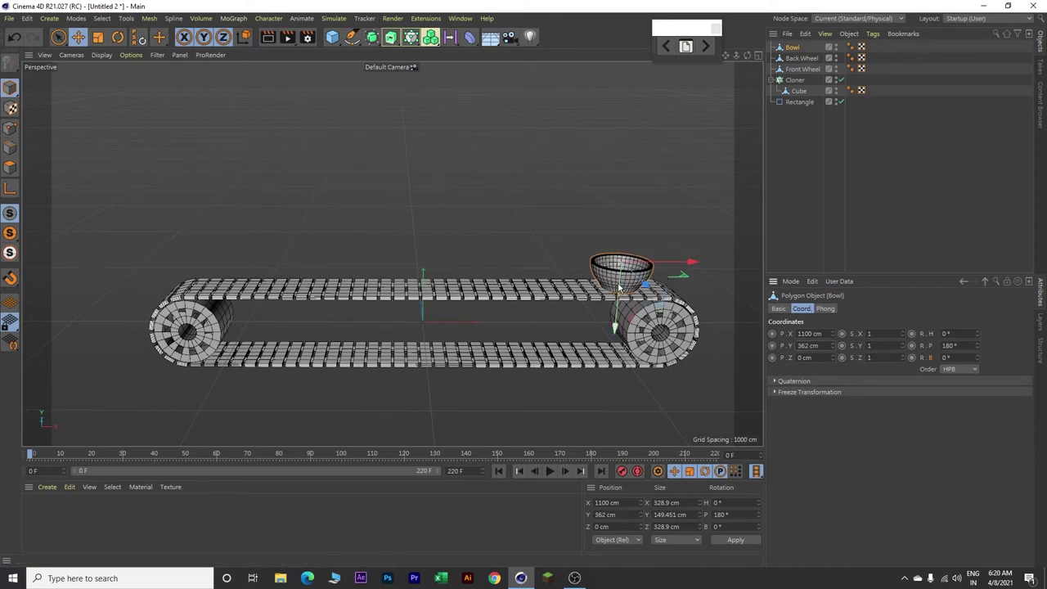
Step: Select every object in the scene and raise them together to a Y position of 391 cm
{"action": "left_click", "coordinate": [452, 159]}
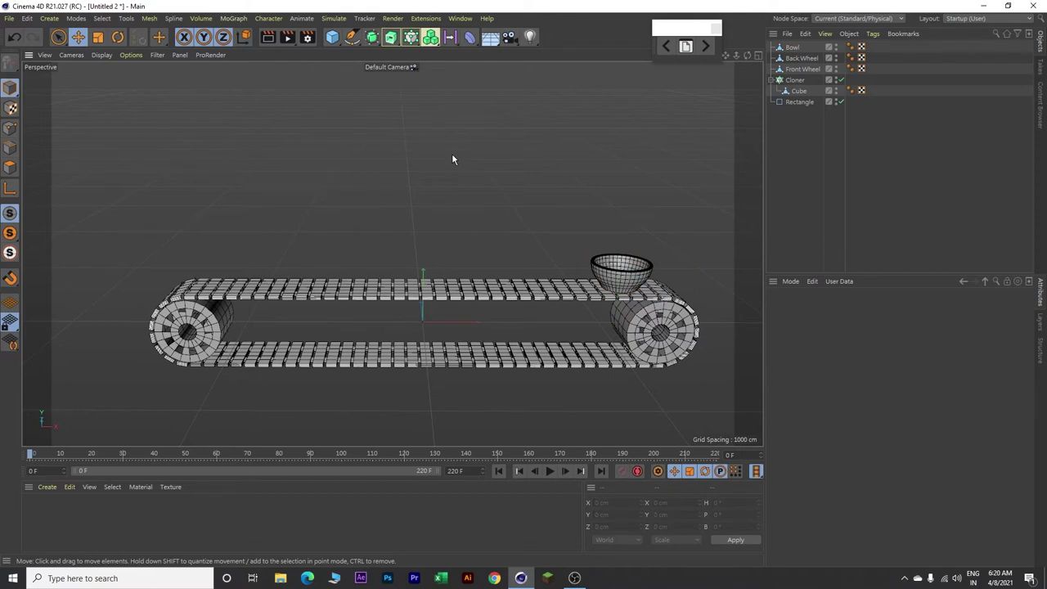
{"action": "key", "text": "ctrl+a"}
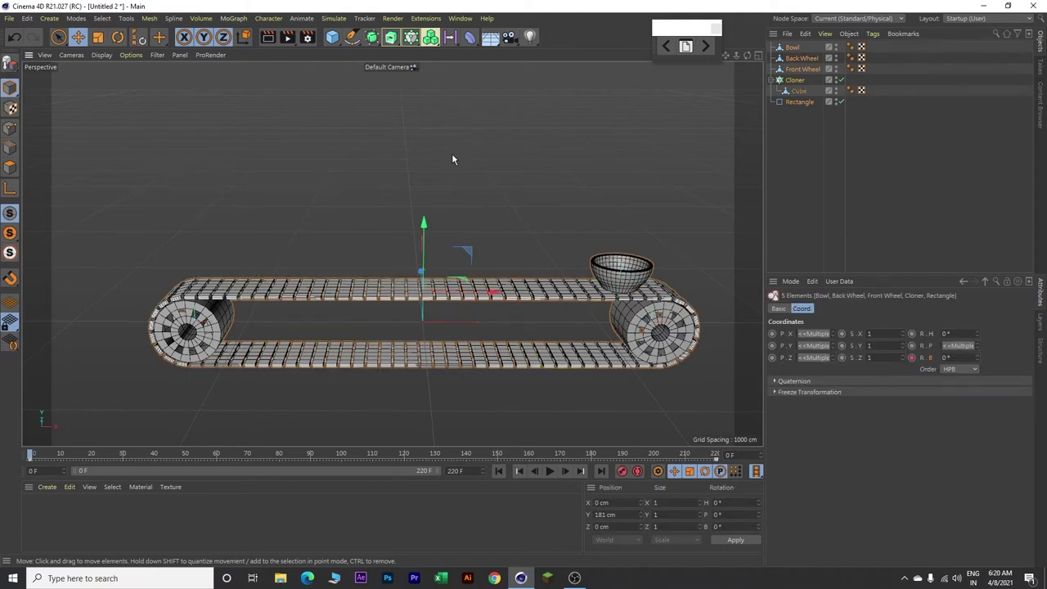
{"action": "left_click_drag", "start_coordinate": [424, 226], "coordinate": [428, 167]}
{"action": "left_click", "coordinate": [635, 515]}
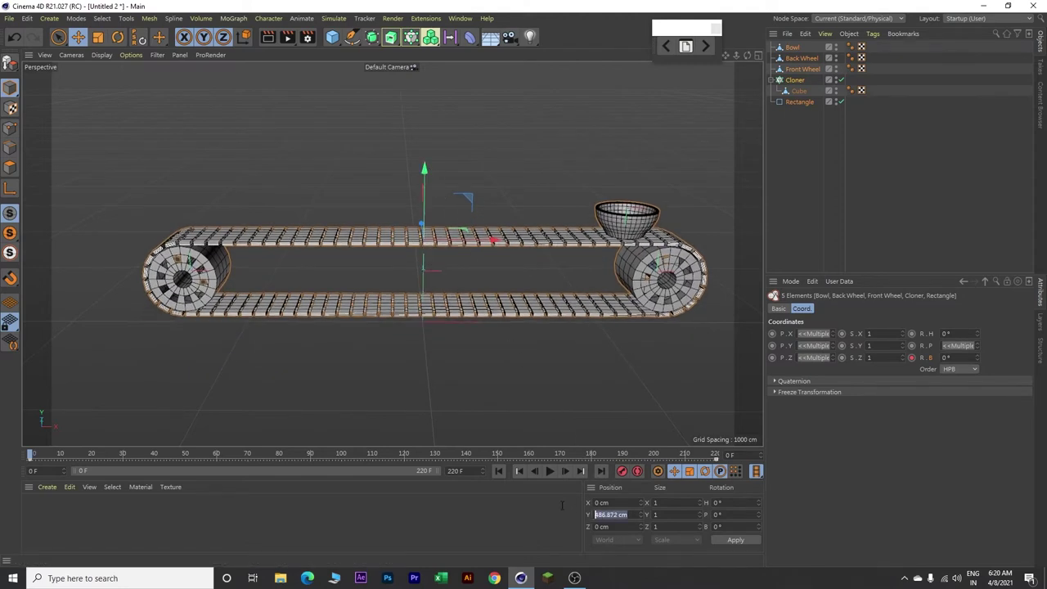
{"action": "type", "text": "391"}
{"action": "key", "text": "Return"}
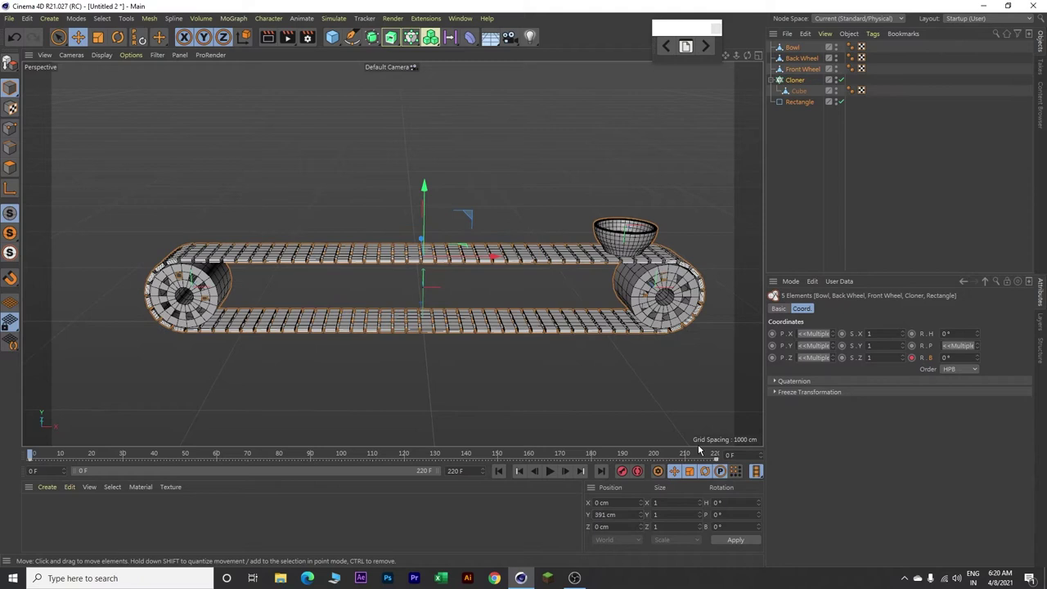
{"action": "left_click", "coordinate": [477, 133]}
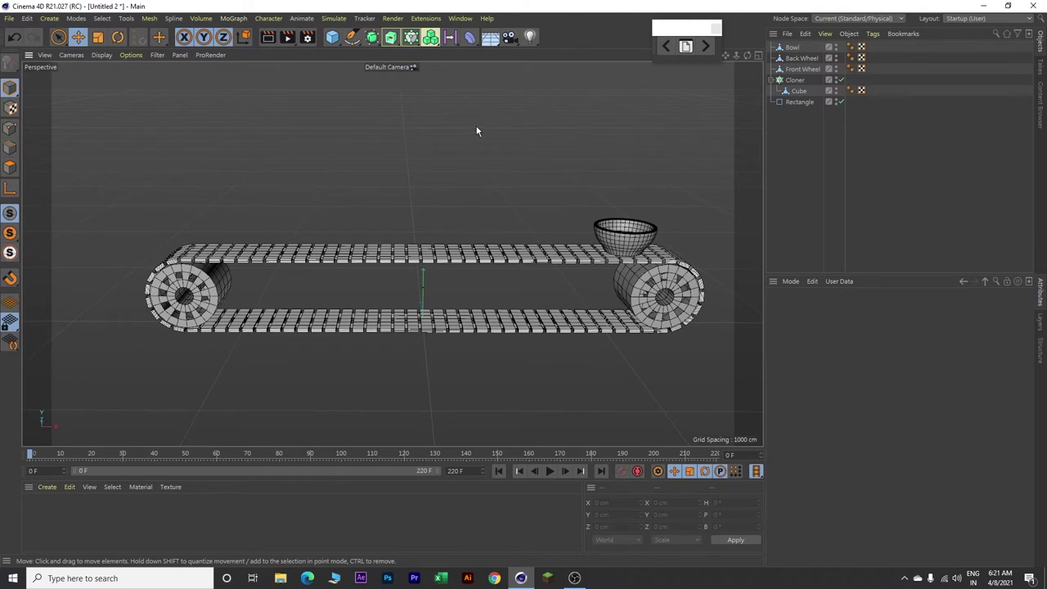
Step: Add a particle emitter and position it above the bowl at X 1250 cm and Y 1100 cm
{"action": "left_click", "coordinate": [340, 19]}
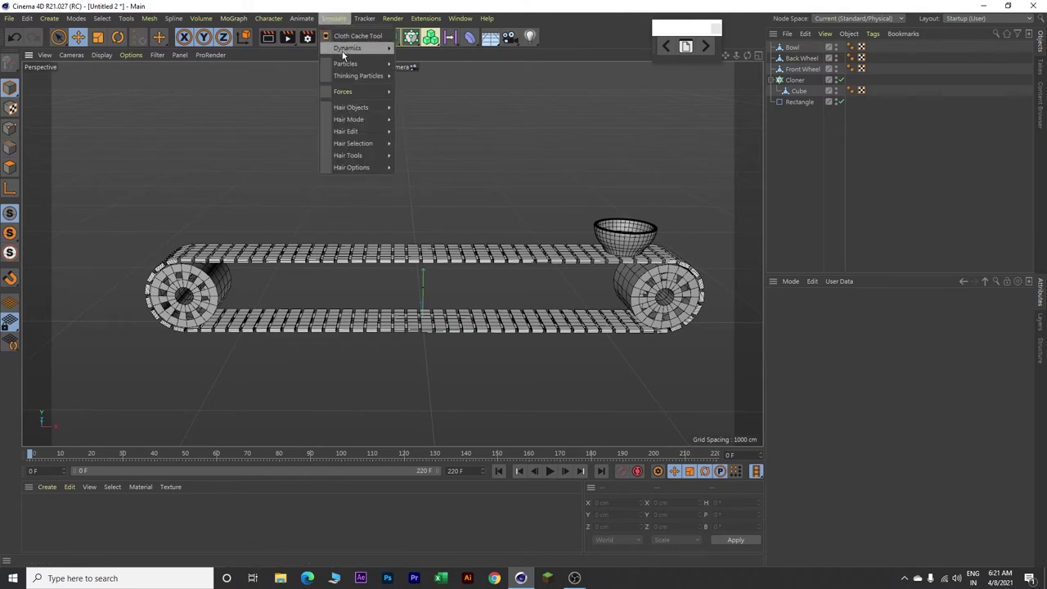
{"action": "mouse_move", "coordinate": [346, 65]}
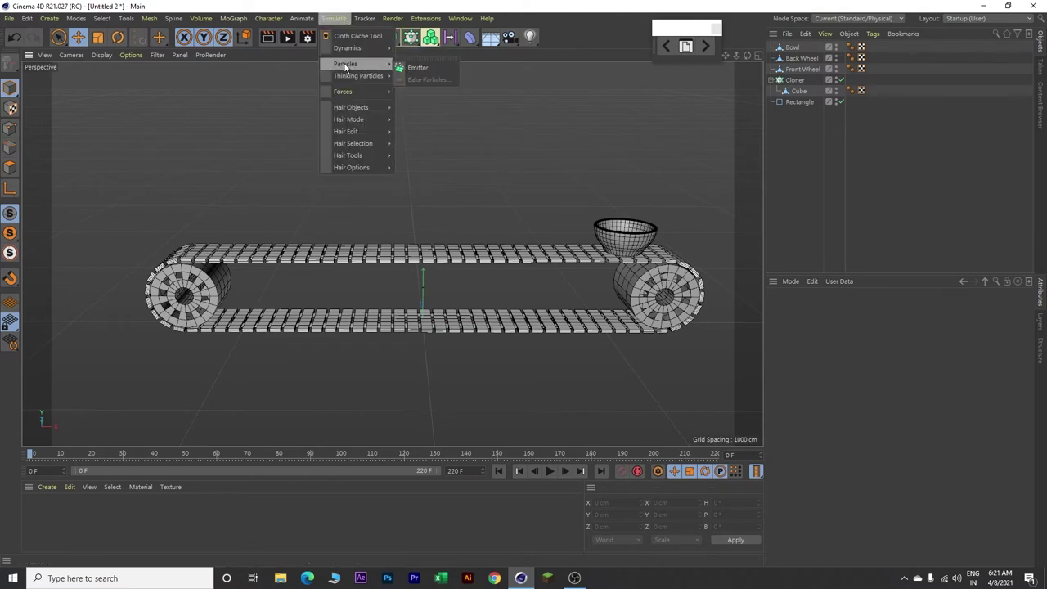
{"action": "left_click", "coordinate": [418, 67]}
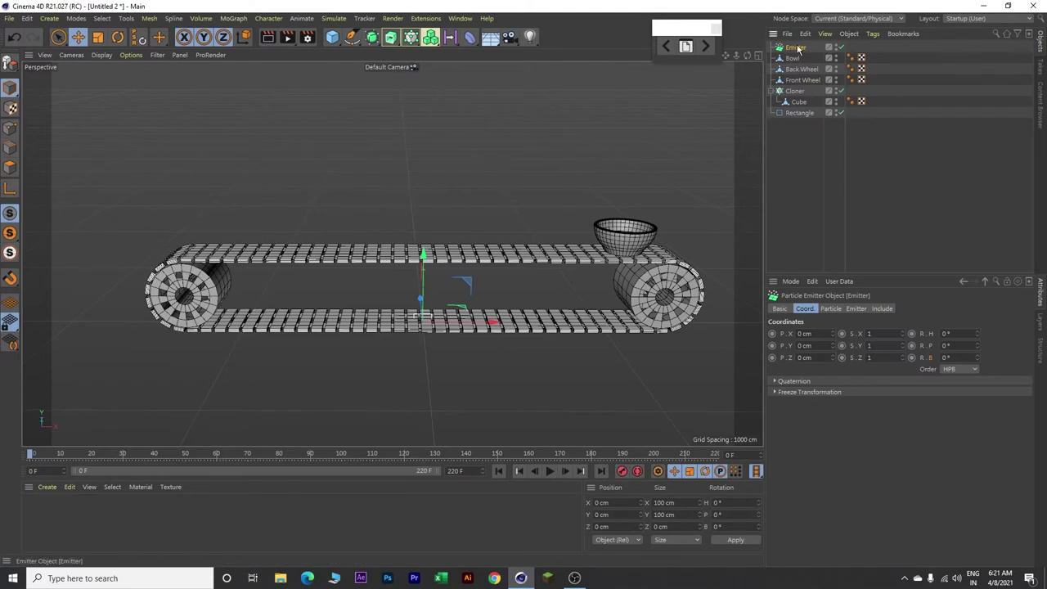
{"action": "double_click", "coordinate": [819, 331]}
{"action": "type", "text": "125"}
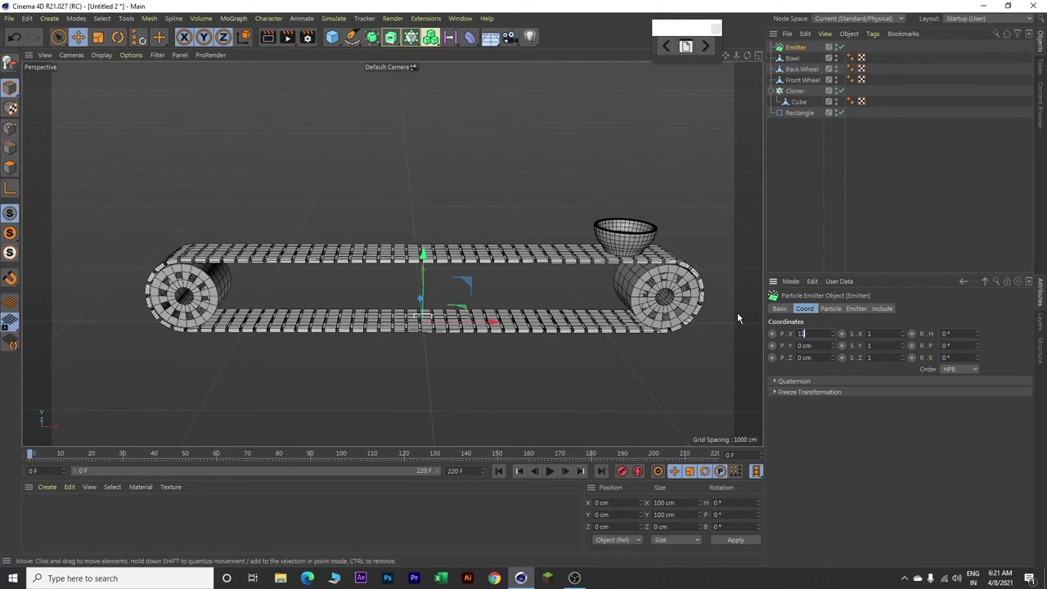
{"action": "type", "text": "0"}
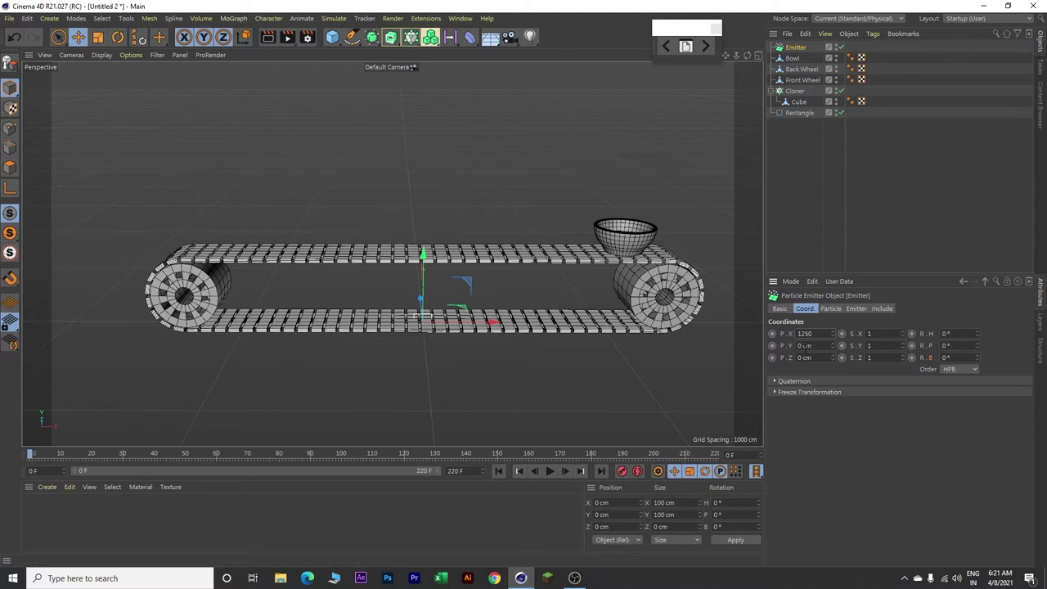
{"action": "key", "text": "Tab"}
{"action": "type", "text": "100"}
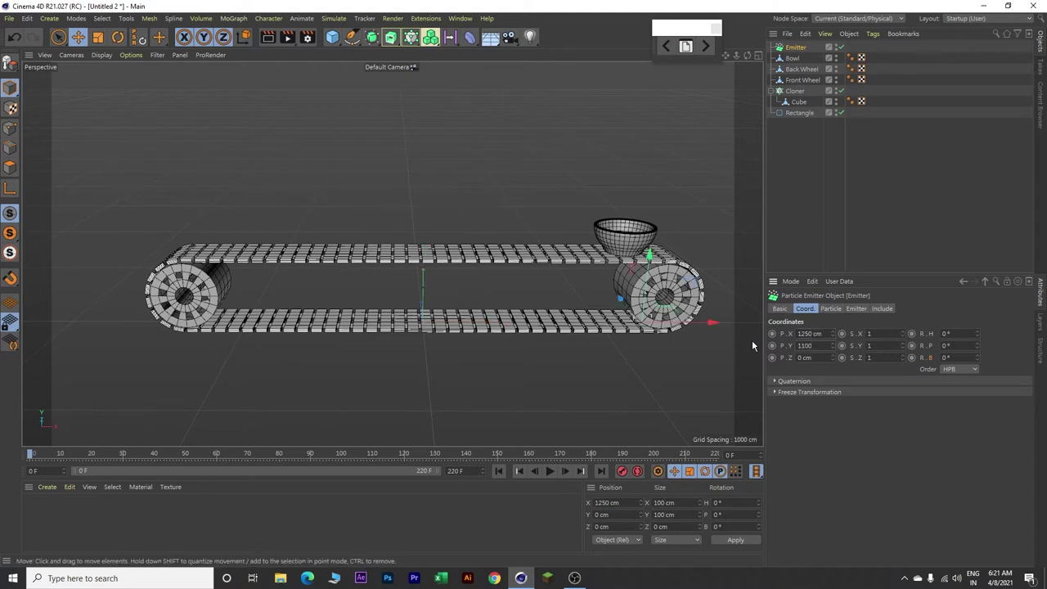
{"action": "key", "text": "Return"}
{"action": "key", "text": "Tab"}
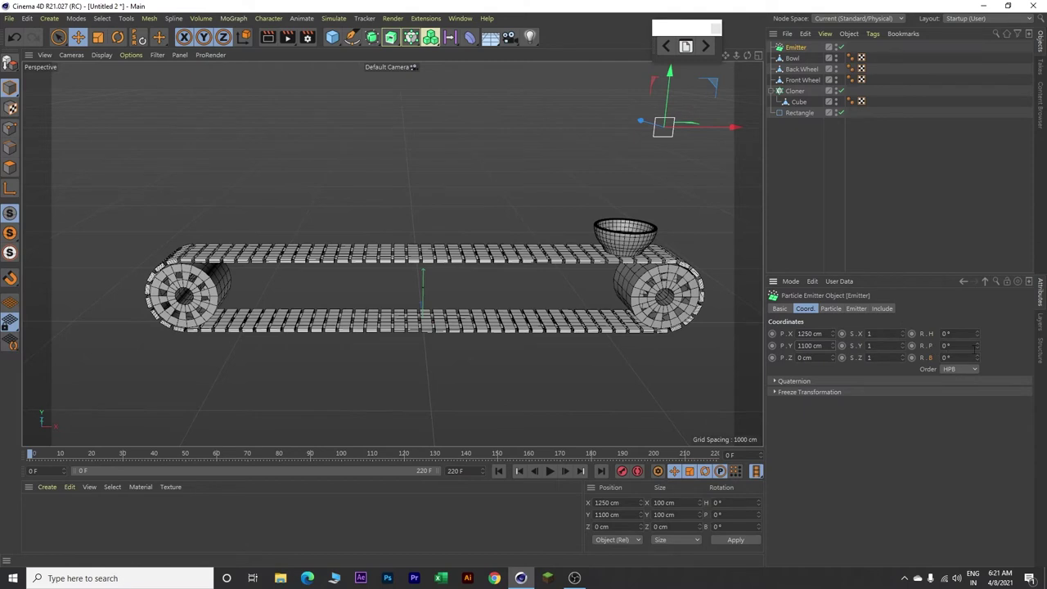
Step: Aim the emitter downward with a pitch rotation of -90° and set its emitter type to Cone
{"action": "left_click", "coordinate": [944, 345]}
{"action": "key", "text": "BackSpace"}
{"action": "type", "text": "-90"}
{"action": "key", "text": "Return"}
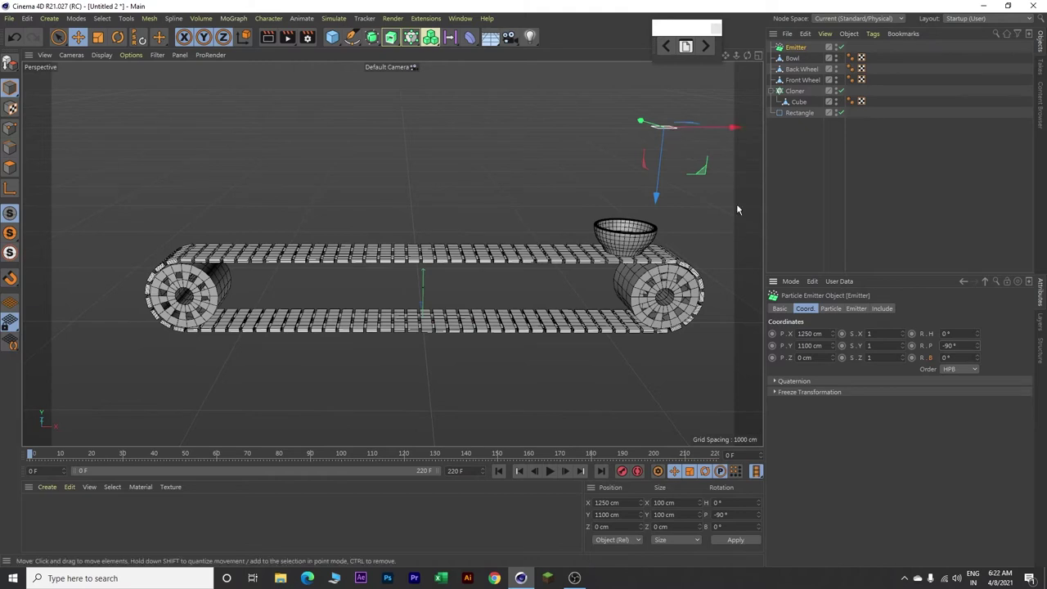
{"action": "left_click", "coordinate": [856, 309]}
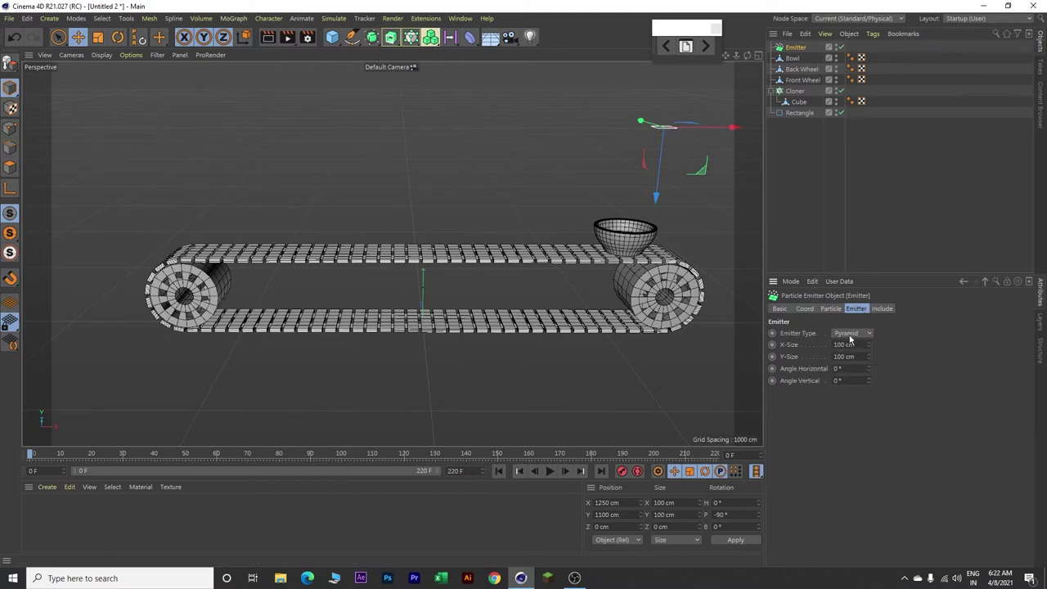
{"action": "left_click", "coordinate": [859, 336]}
{"action": "left_click", "coordinate": [854, 357]}
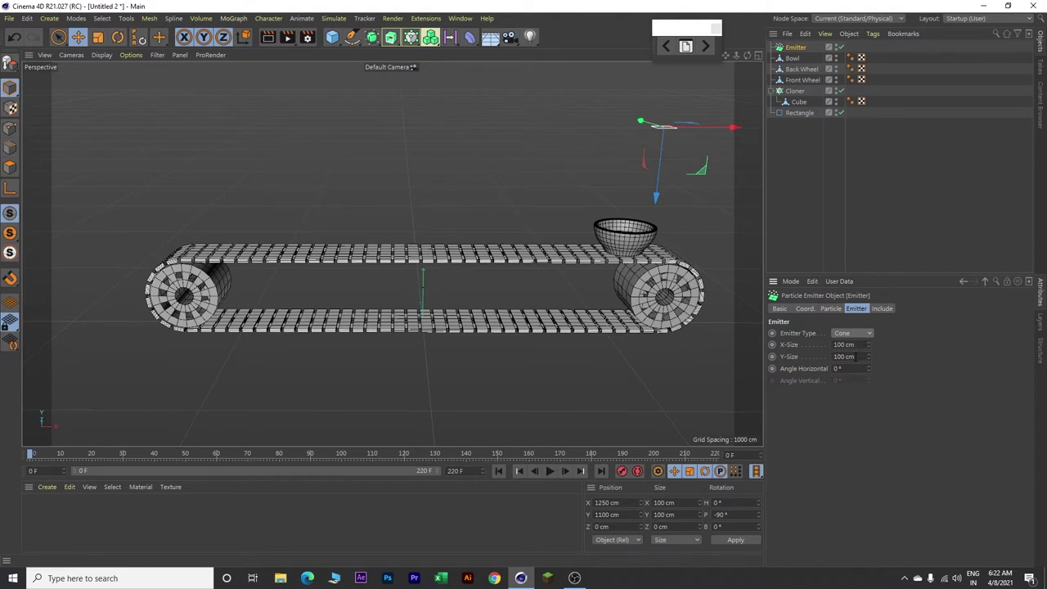
Step: Create a sphere with a 30 cm radius and make it a child of the emitter
{"action": "left_click", "coordinate": [332, 38]}
{"action": "left_click", "coordinate": [550, 77]}
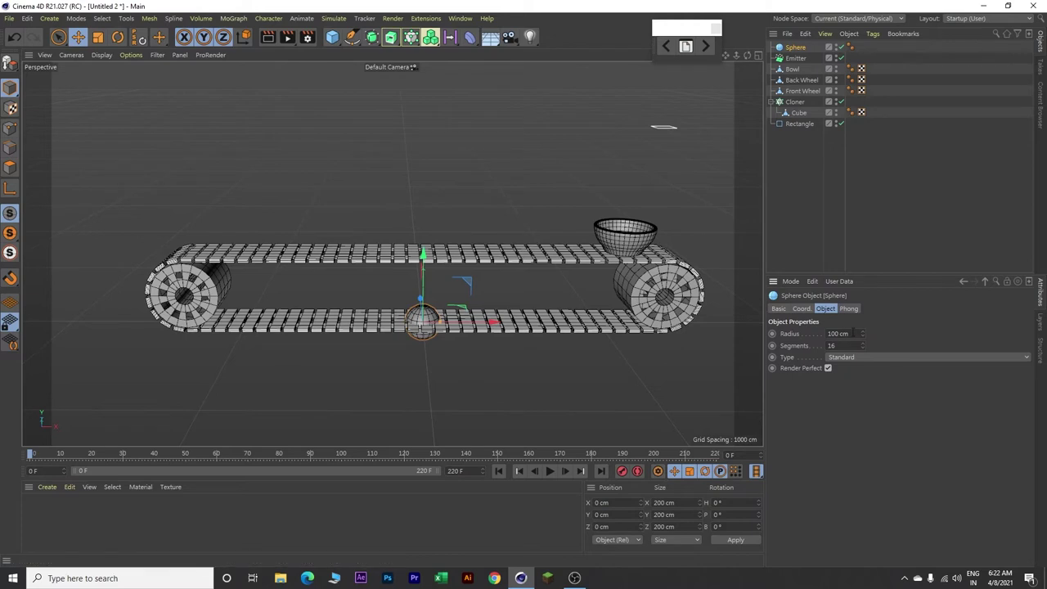
{"action": "double_click", "coordinate": [842, 334]}
{"action": "type", "text": "30"}
{"action": "key", "text": "Return"}
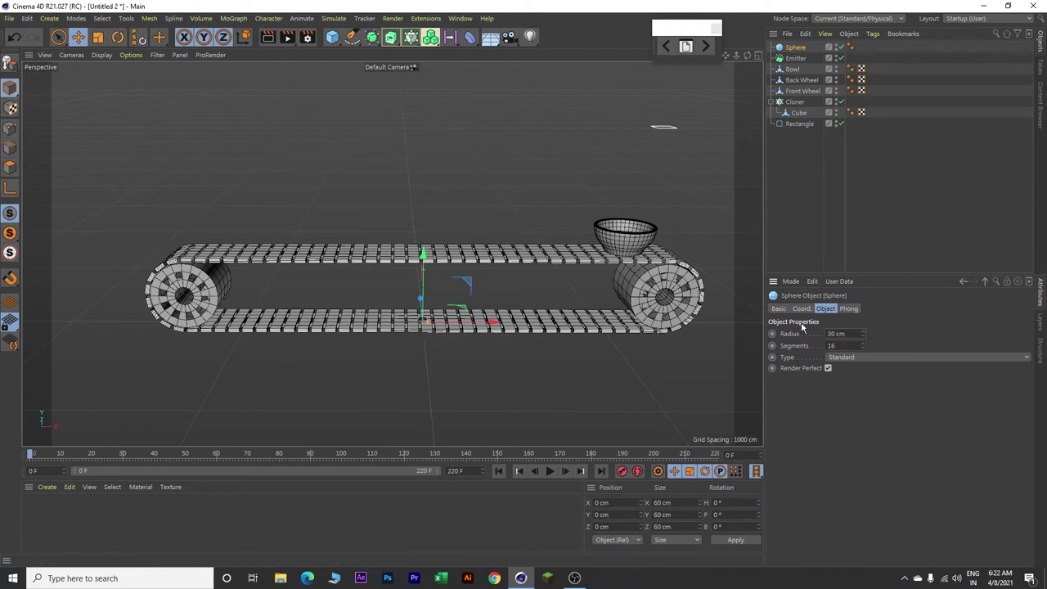
{"action": "left_click_drag", "start_coordinate": [800, 51], "coordinate": [806, 60]}
Step: Configure the emitter's particles with editor birthrate 5, stop emission at frame 170, speed 1000 cm and Show Objects enabled
{"action": "left_click", "coordinate": [798, 48]}
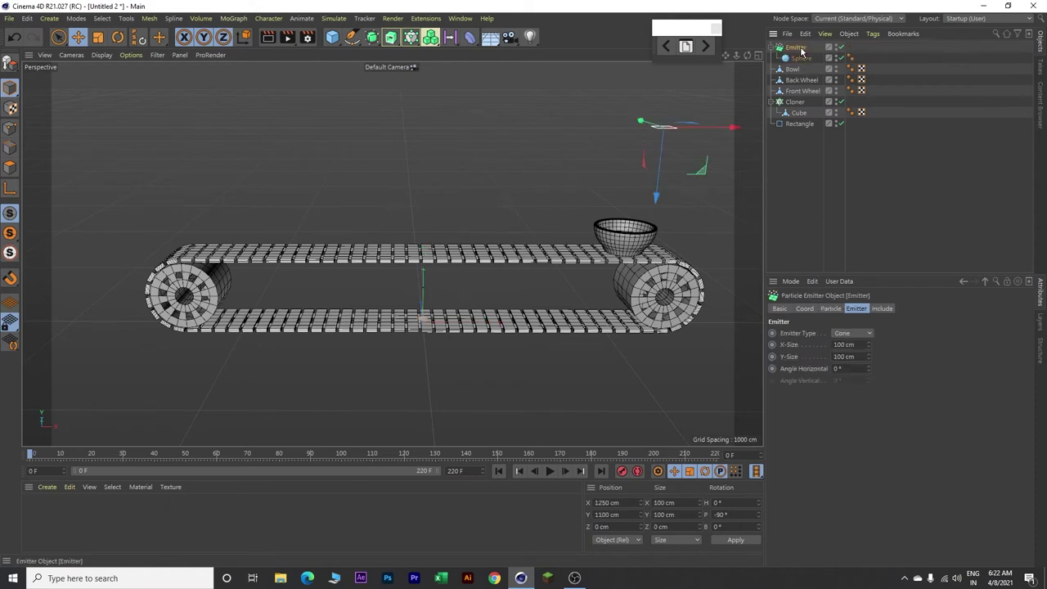
{"action": "left_click", "coordinate": [831, 308]}
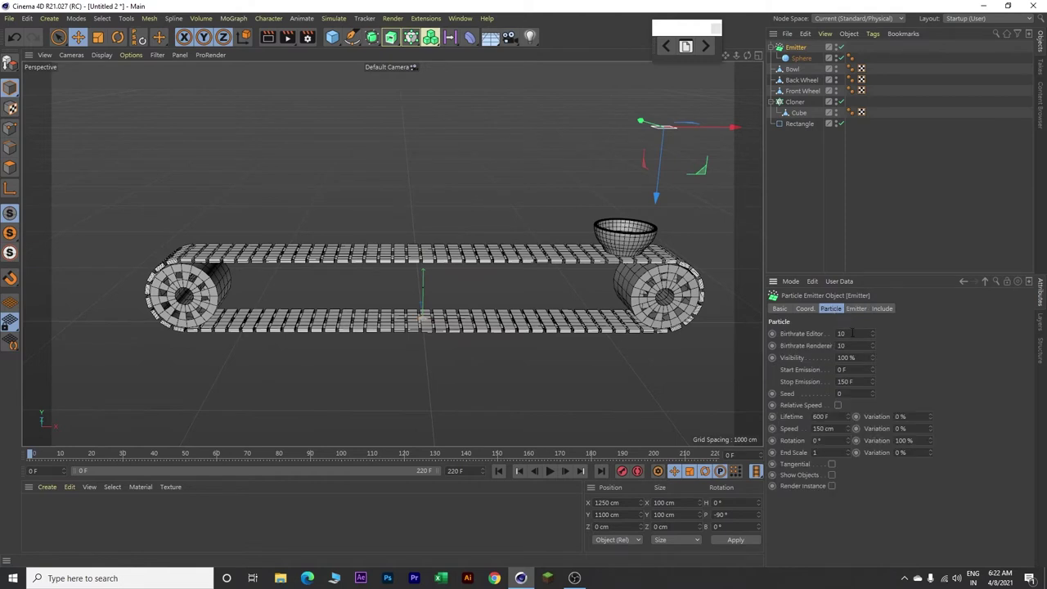
{"action": "double_click", "coordinate": [854, 333]}
{"action": "type", "text": "5"}
{"action": "double_click", "coordinate": [852, 382]}
{"action": "type", "text": "170"}
{"action": "key", "text": "Return"}
{"action": "key", "text": "Return"}
{"action": "left_click", "coordinate": [827, 429]}
{"action": "type", "text": "1000"}
{"action": "key", "text": "Return"}
{"action": "left_click", "coordinate": [832, 475]}
Step: Give the emitter's sphere a Rigid Body tag with 0% bounce and 200% friction
{"action": "left_click", "coordinate": [800, 59]}
{"action": "right_click", "coordinate": [803, 61]}
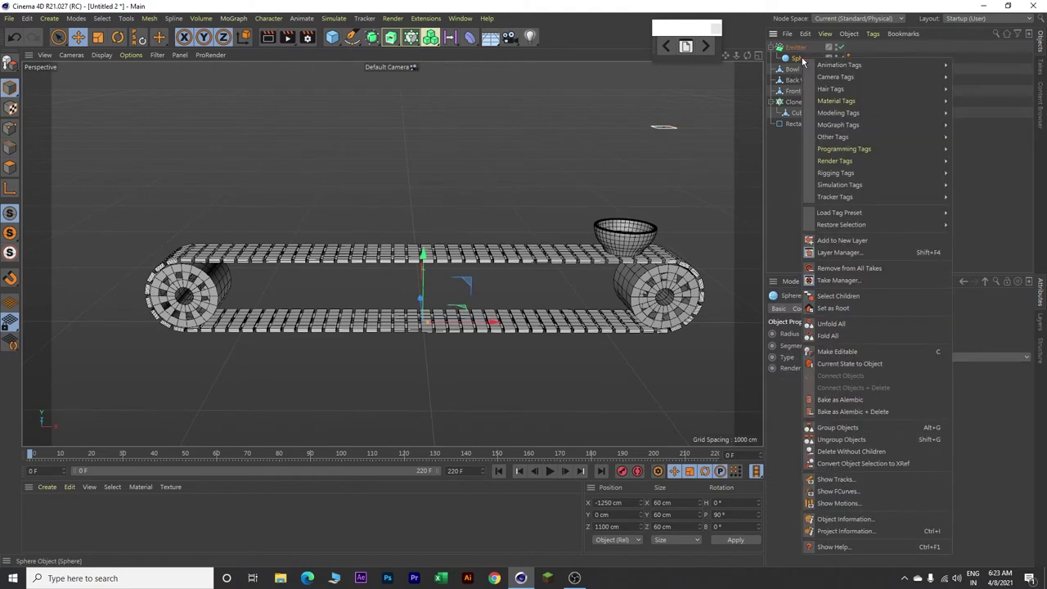
{"action": "mouse_move", "coordinate": [860, 187]}
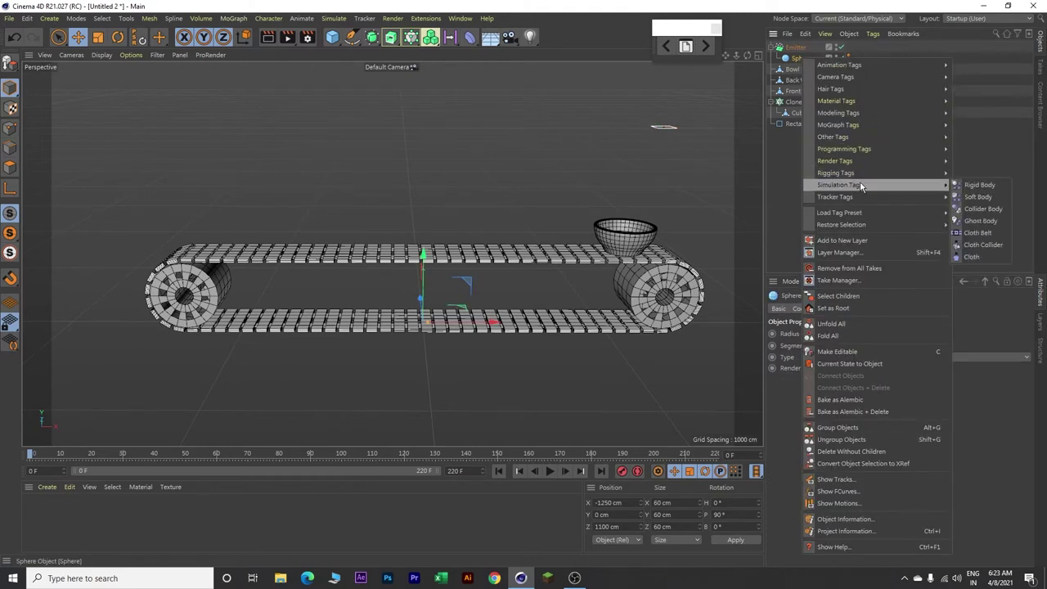
{"action": "left_click", "coordinate": [977, 186]}
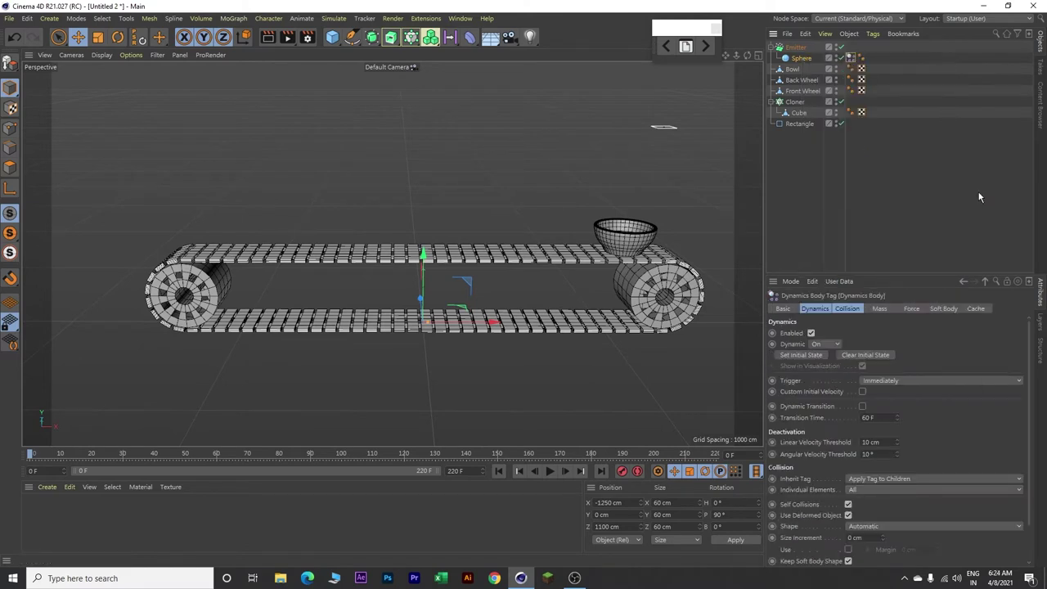
{"action": "scroll", "coordinate": [1026, 393], "scroll_direction": "down", "scroll_amount": 2}
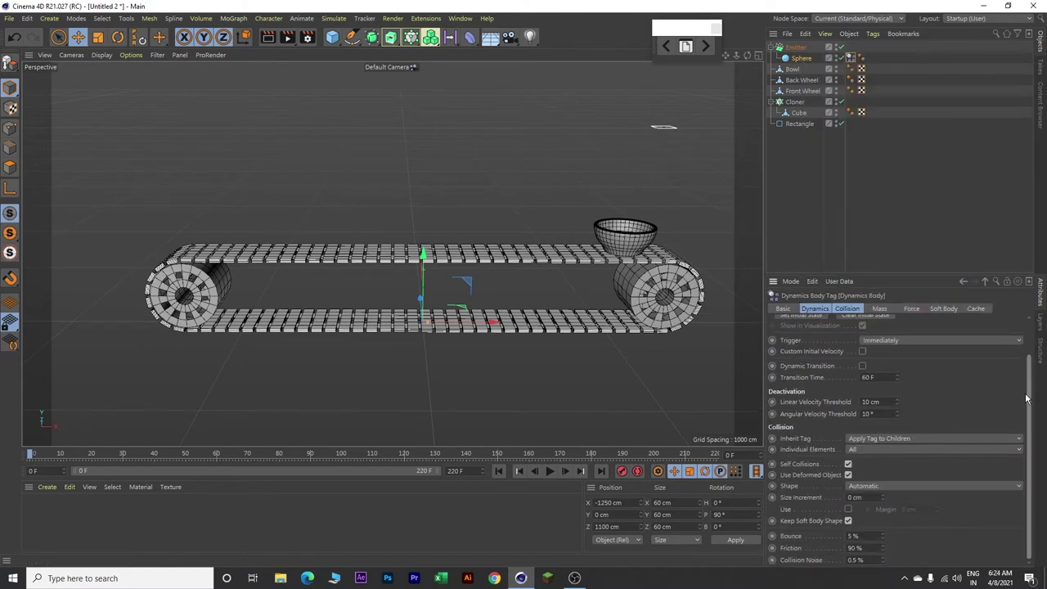
{"action": "double_click", "coordinate": [866, 535]}
{"action": "type", "text": "0"}
{"action": "key", "text": "Tab"}
{"action": "type", "text": "20"}
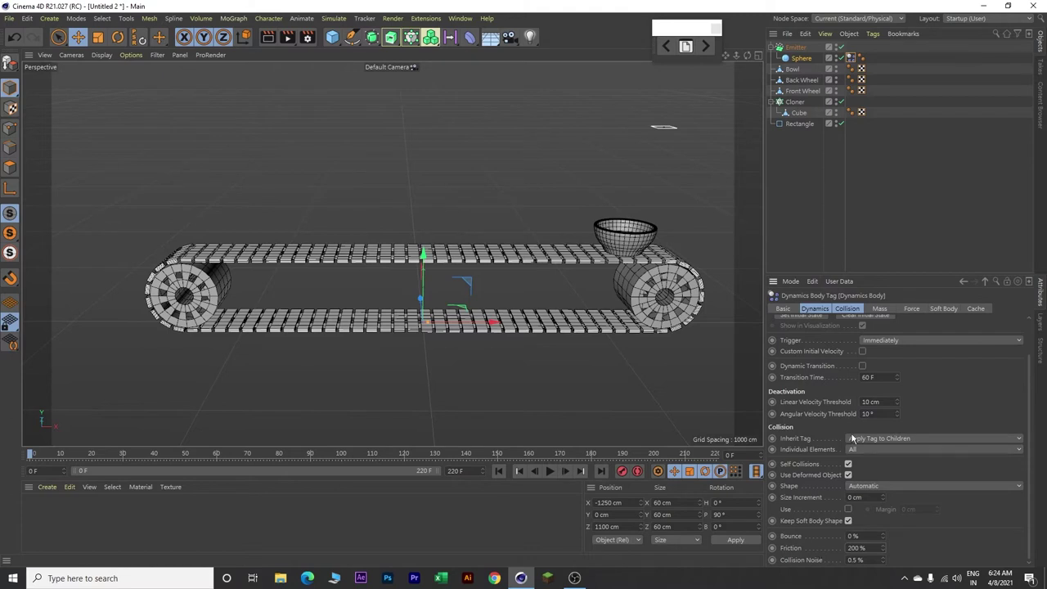
Step: Add a Collider Body simulation tag to the Cloner that forms the track
{"action": "left_click", "coordinate": [798, 102]}
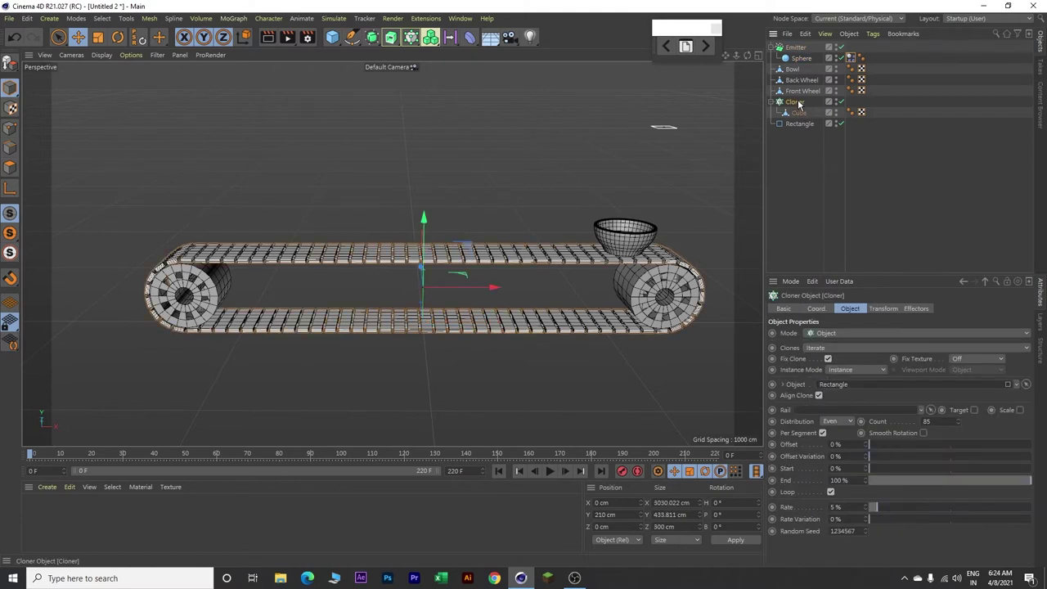
{"action": "right_click", "coordinate": [798, 102]}
{"action": "mouse_move", "coordinate": [854, 203]}
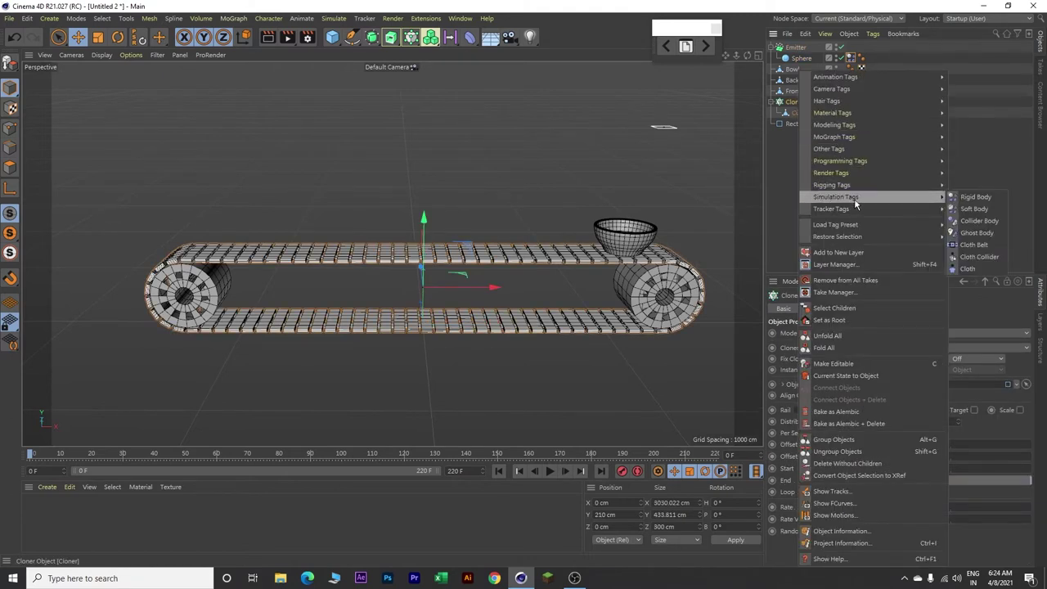
{"action": "left_click", "coordinate": [977, 222]}
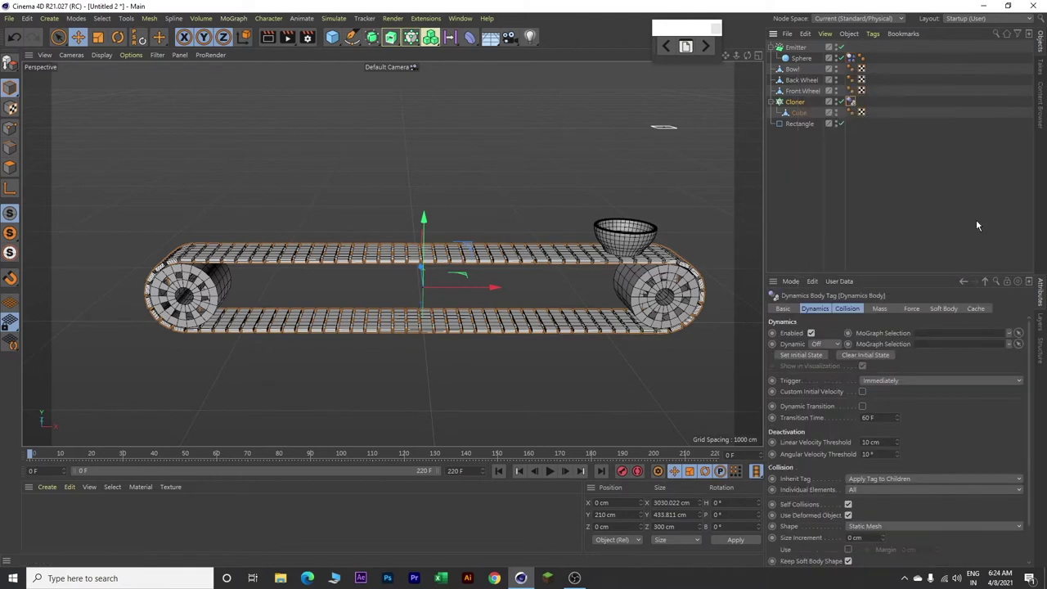
Step: Add a Rigid Body simulation tag to the Bowl and set its collision shape to Moving Mesh
{"action": "left_click", "coordinate": [792, 69]}
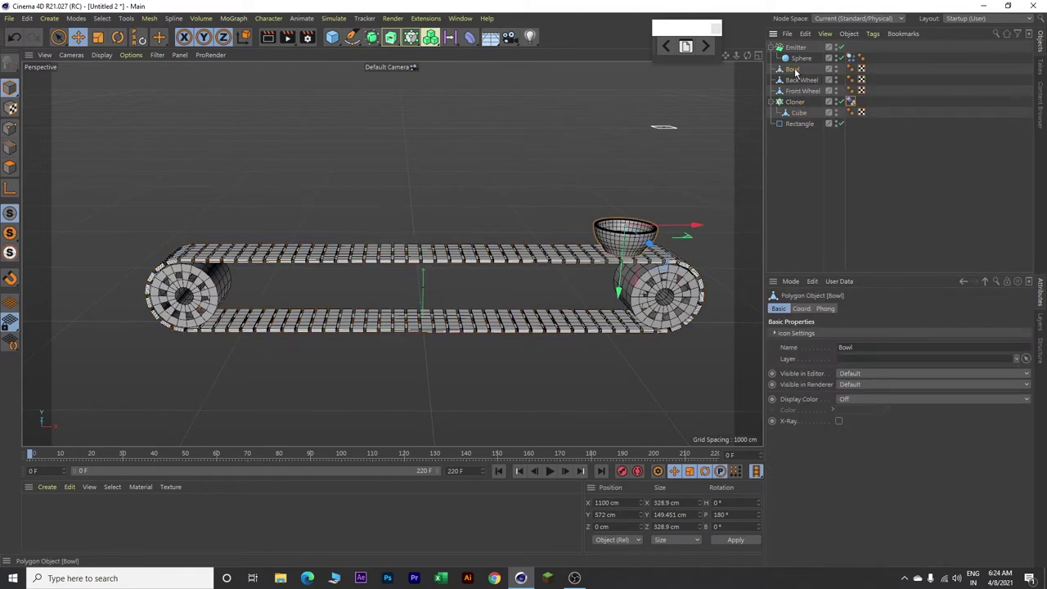
{"action": "right_click", "coordinate": [792, 69]}
{"action": "mouse_move", "coordinate": [847, 191]}
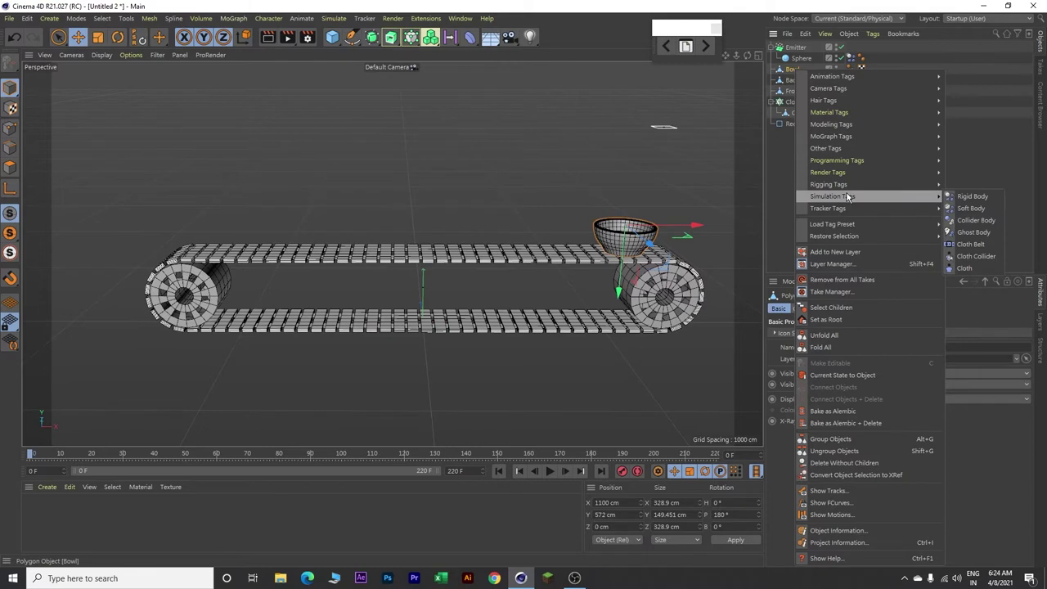
{"action": "left_click", "coordinate": [973, 197]}
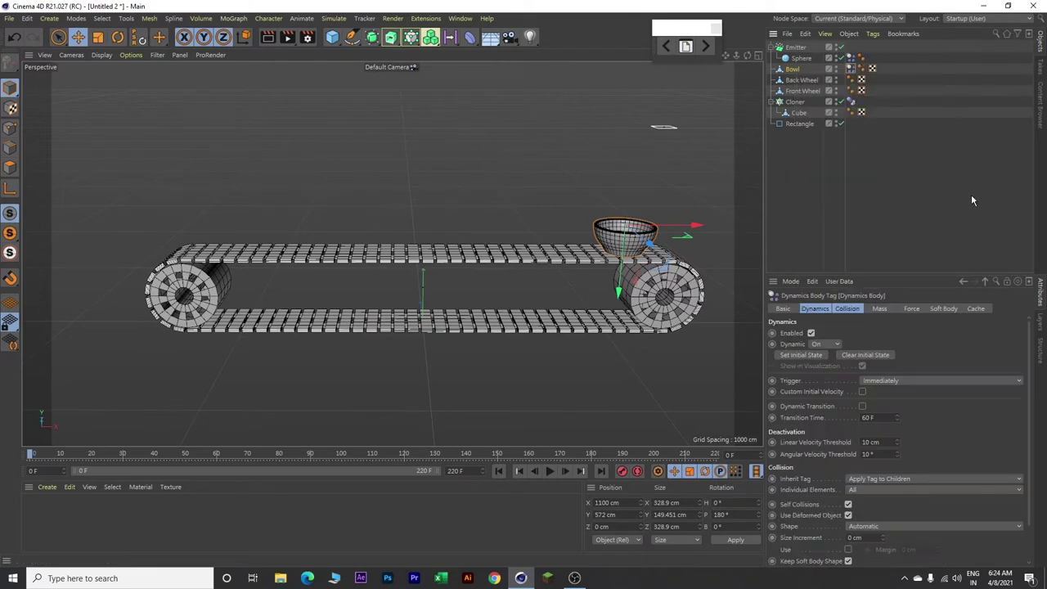
{"action": "left_click", "coordinate": [878, 526]}
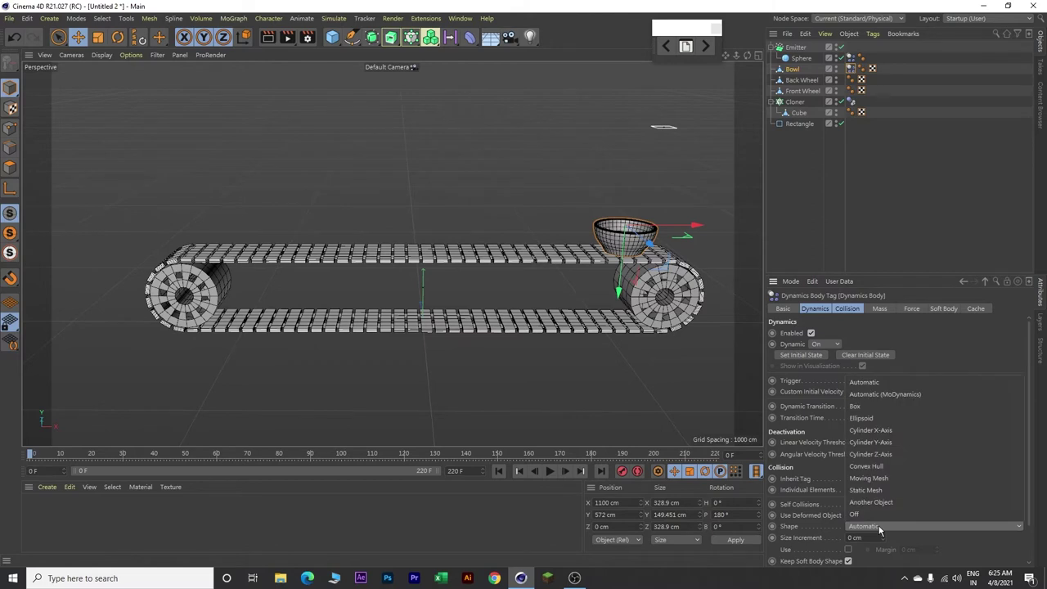
{"action": "left_click", "coordinate": [880, 480]}
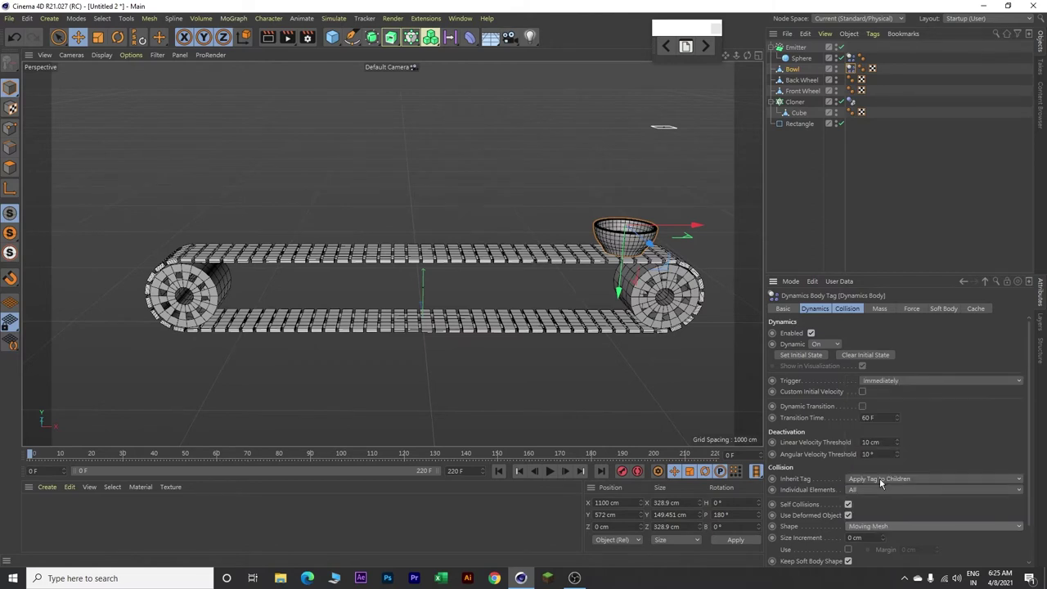
Step: Set the Bowl's rigid body collision to 0% bounce and 200% friction
{"action": "scroll", "coordinate": [891, 524], "scroll_direction": "down", "scroll_amount": 2}
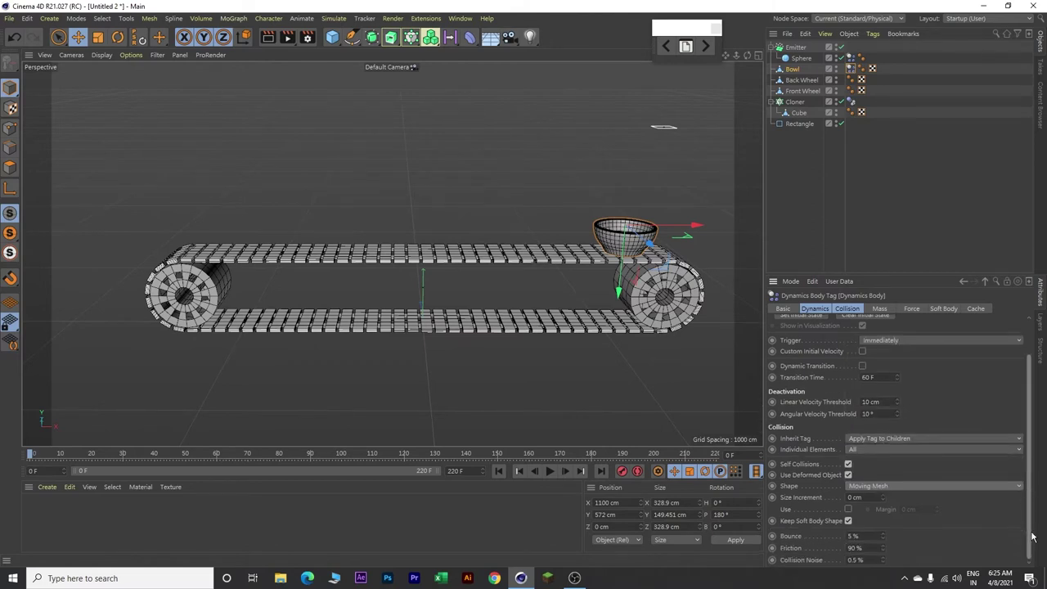
{"action": "left_click", "coordinate": [865, 536]}
{"action": "type", "text": "0"}
{"action": "key", "text": "Tab"}
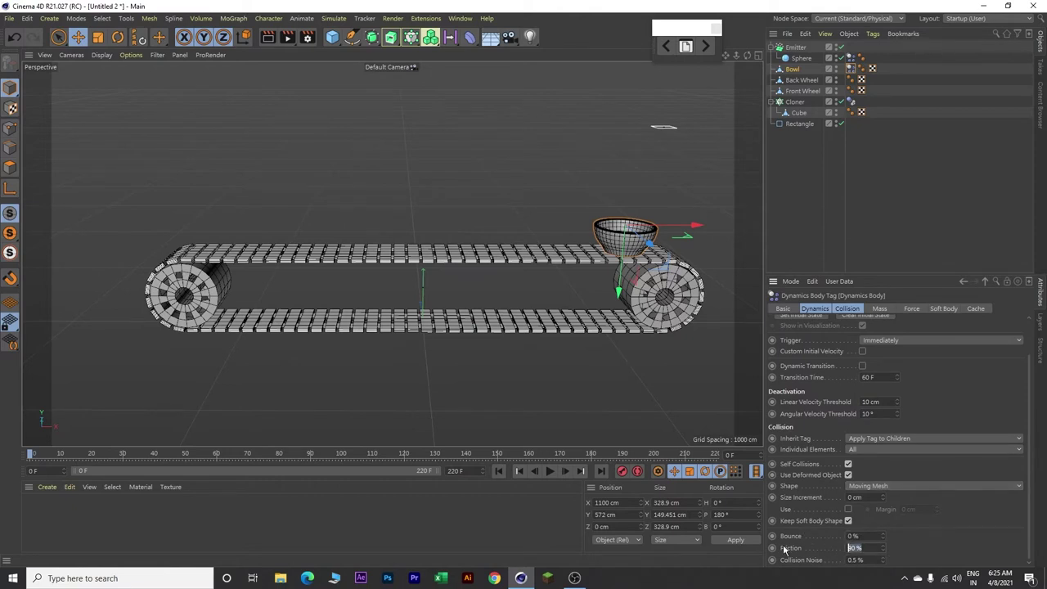
{"action": "type", "text": "200"}
Step: Play the simulation to check the bowl and spheres on the track, and return to the start frame
{"action": "left_click", "coordinate": [550, 471]}
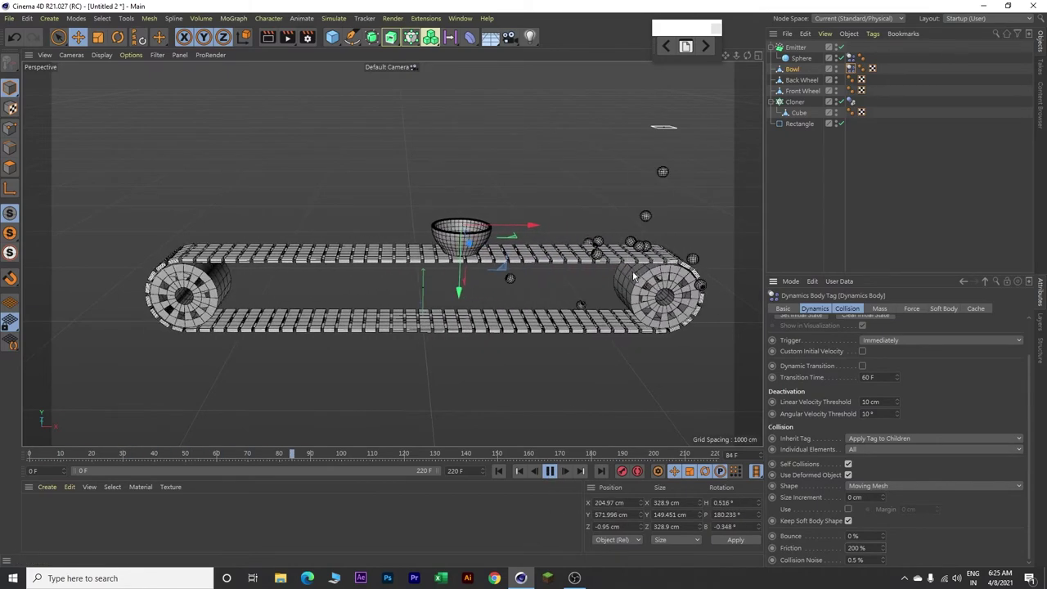
{"action": "left_click", "coordinate": [549, 471]}
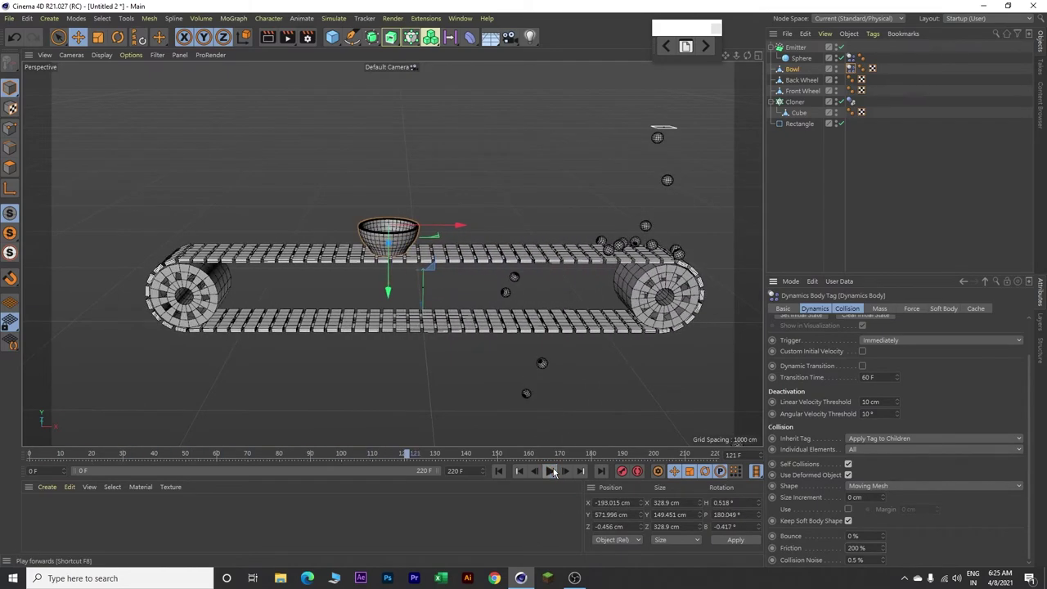
{"action": "left_click", "coordinate": [499, 472]}
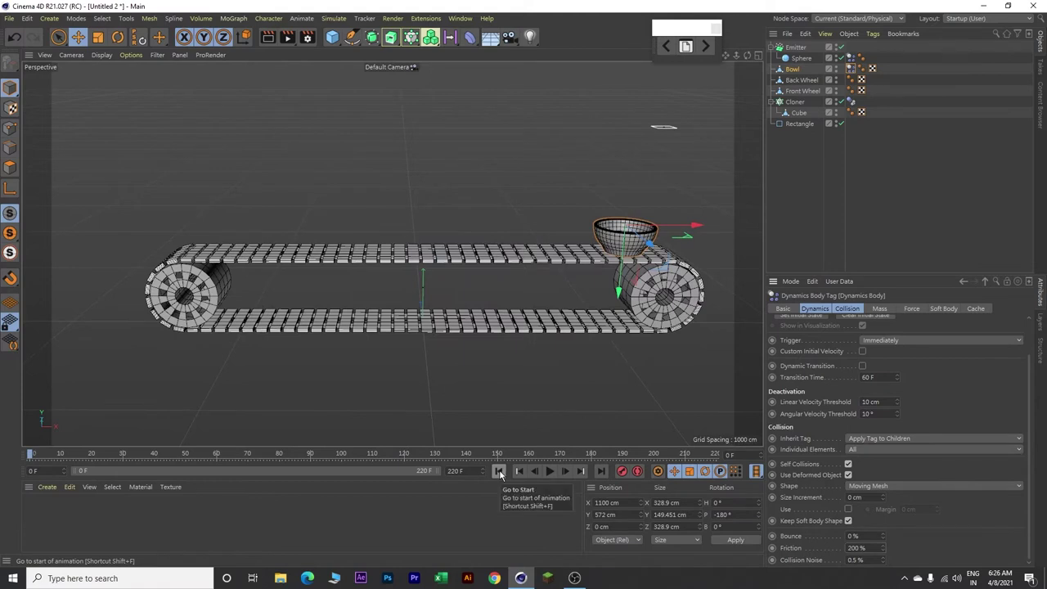
Step: Create a cylinder with a 75 cm radius, 300 cm height and 40 rotation segments
{"action": "left_click", "coordinate": [332, 38]}
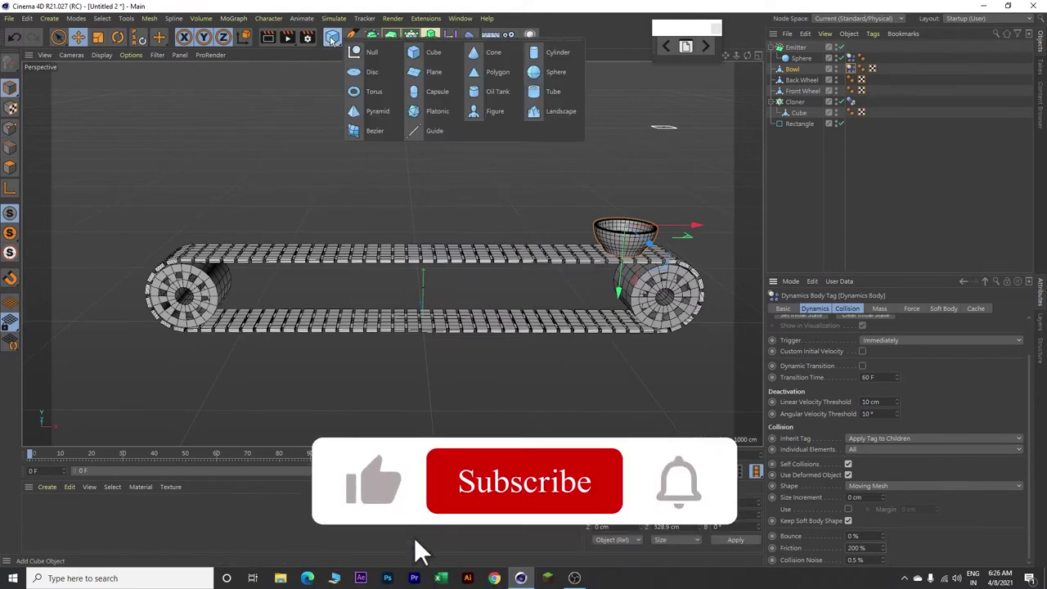
{"action": "left_click", "coordinate": [556, 51]}
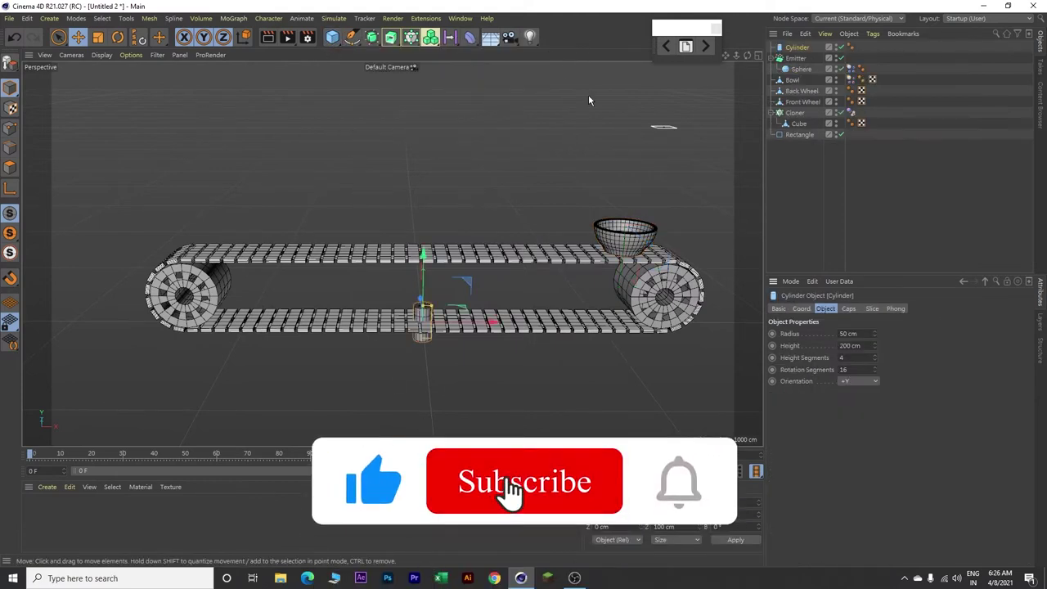
{"action": "double_click", "coordinate": [847, 333]}
{"action": "type", "text": "75"}
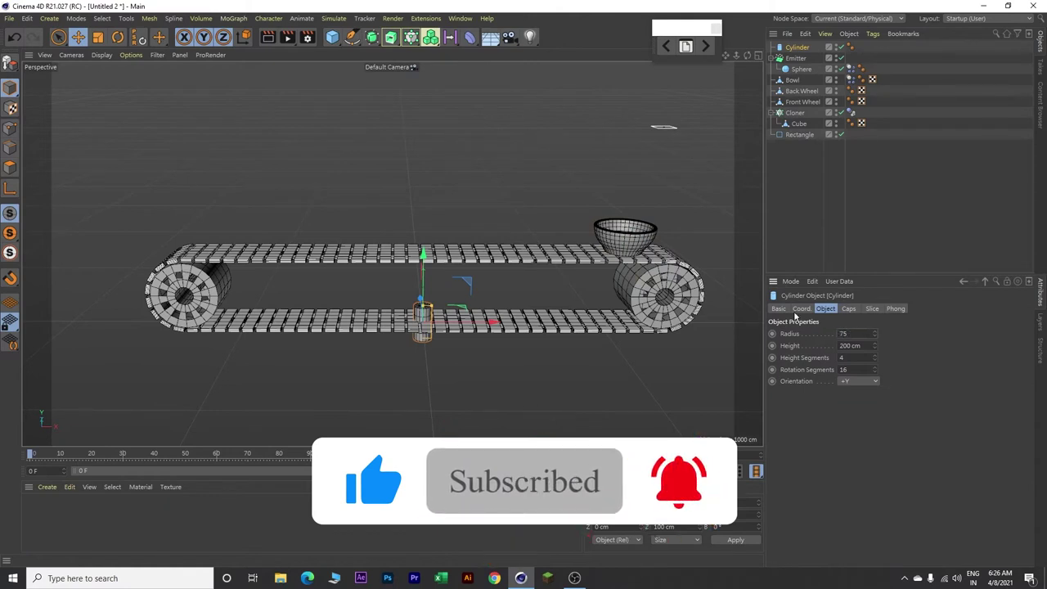
{"action": "key", "text": "Tab"}
{"action": "type", "text": "30"}
{"action": "key", "text": "Return"}
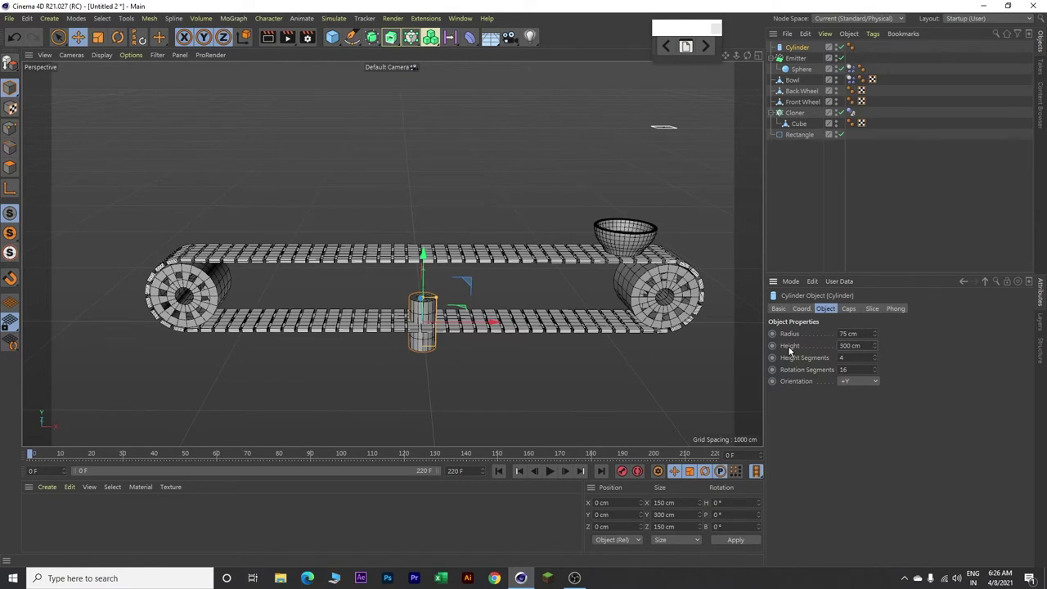
{"action": "double_click", "coordinate": [855, 368]}
{"action": "type", "text": "40"}
{"action": "key", "text": "Return"}
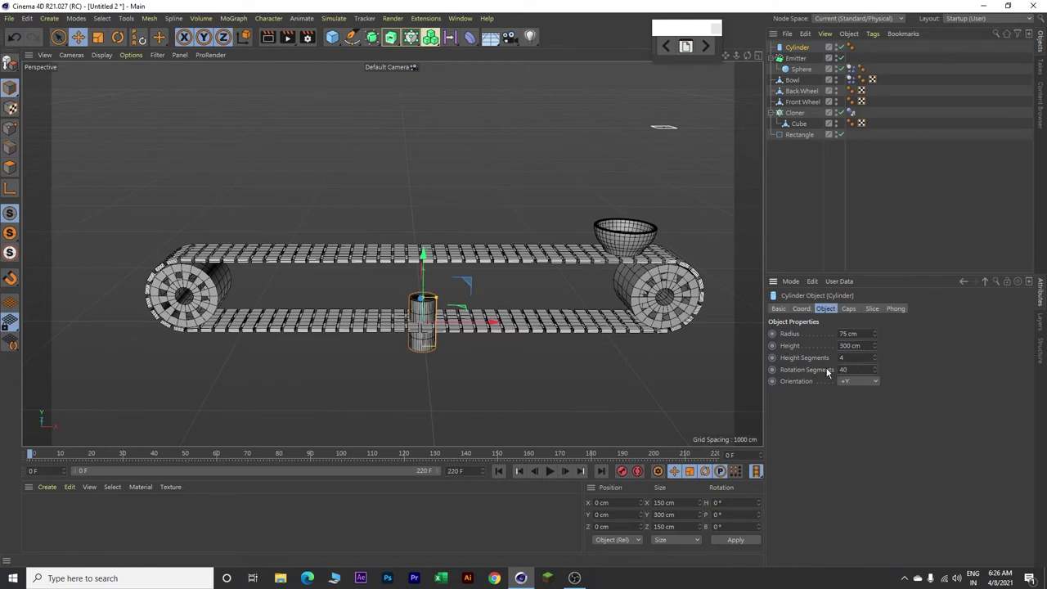
Step: Position the cylinder around the emitter at X 1250 cm and Y 1000 cm
{"action": "left_click", "coordinate": [801, 308]}
{"action": "type", "text": "125"}
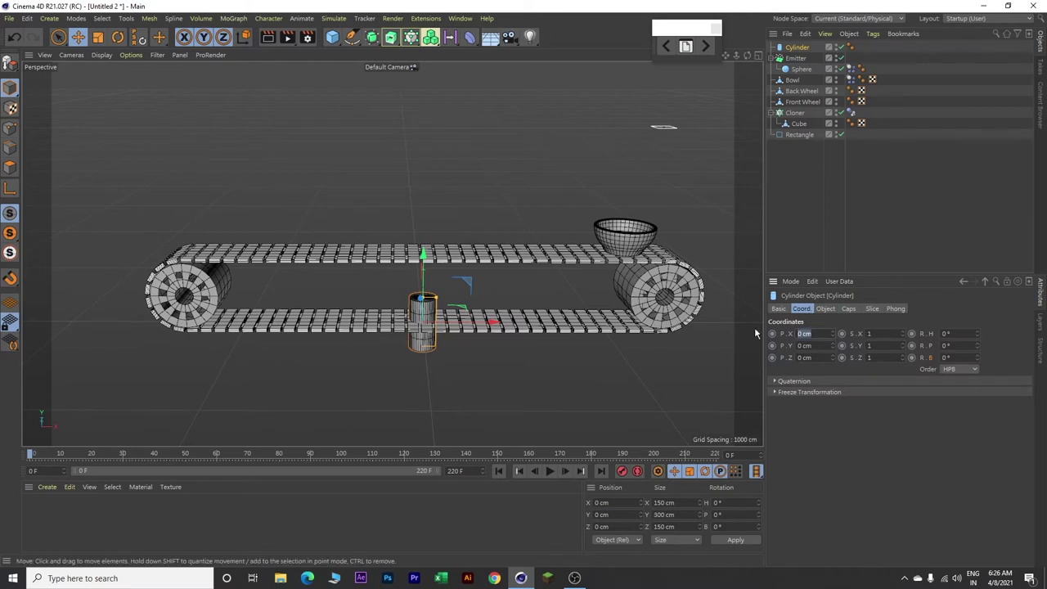
{"action": "type", "text": "0"}
{"action": "key", "text": "Return"}
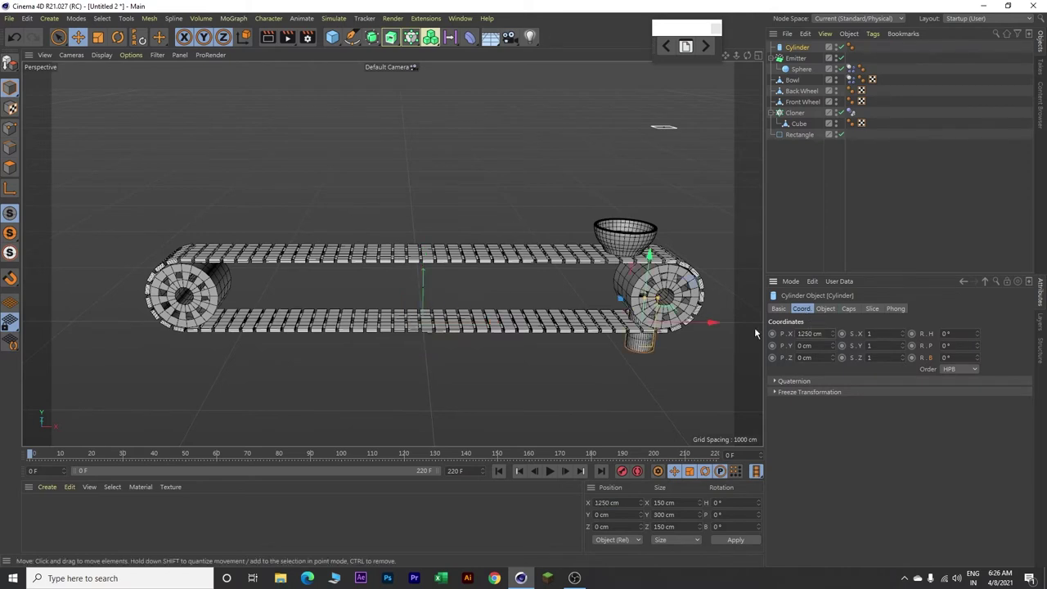
{"action": "key", "text": "Tab"}
{"action": "type", "text": "1000"}
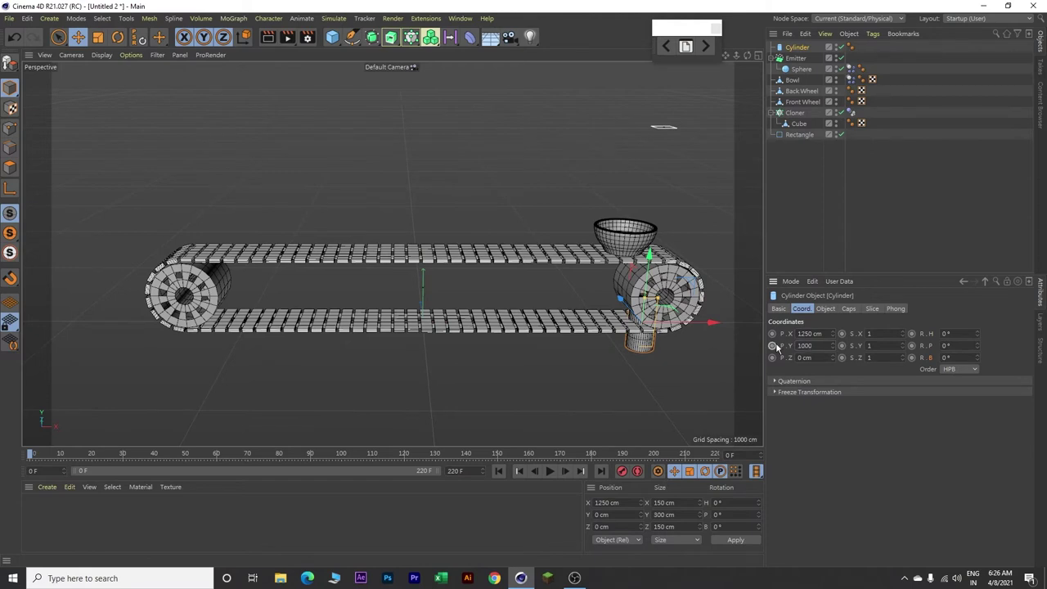
{"action": "key", "text": "Return"}
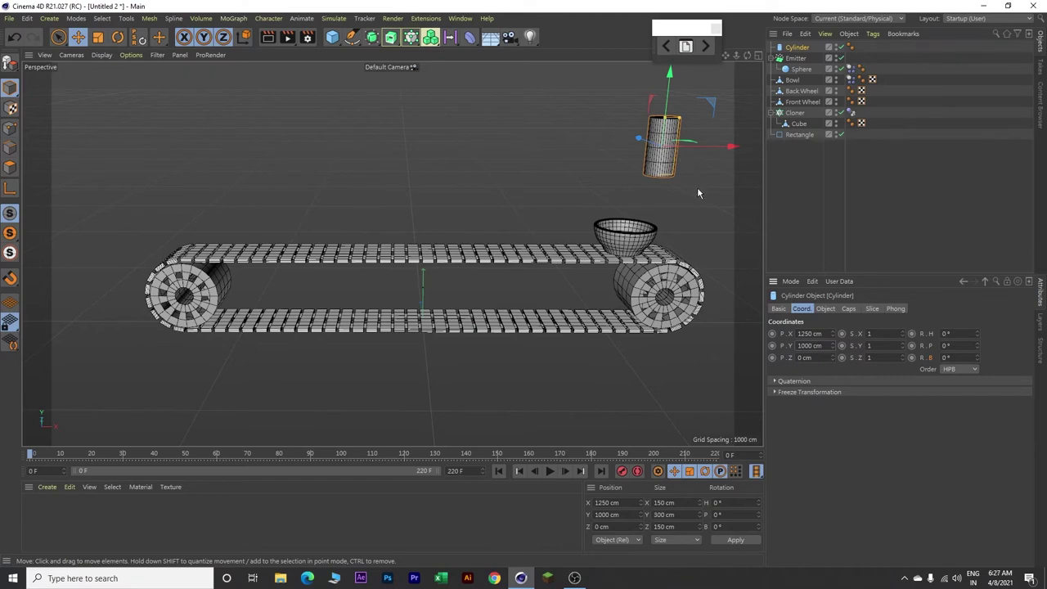
Step: Convert the cylinder to an editable polygon object and delete its bottom cap polygons
{"action": "left_click_drag", "start_coordinate": [697, 186], "coordinate": [696, 175], "text": "alt"}
{"action": "scroll", "coordinate": [695, 178], "scroll_direction": "up", "scroll_amount": 3}
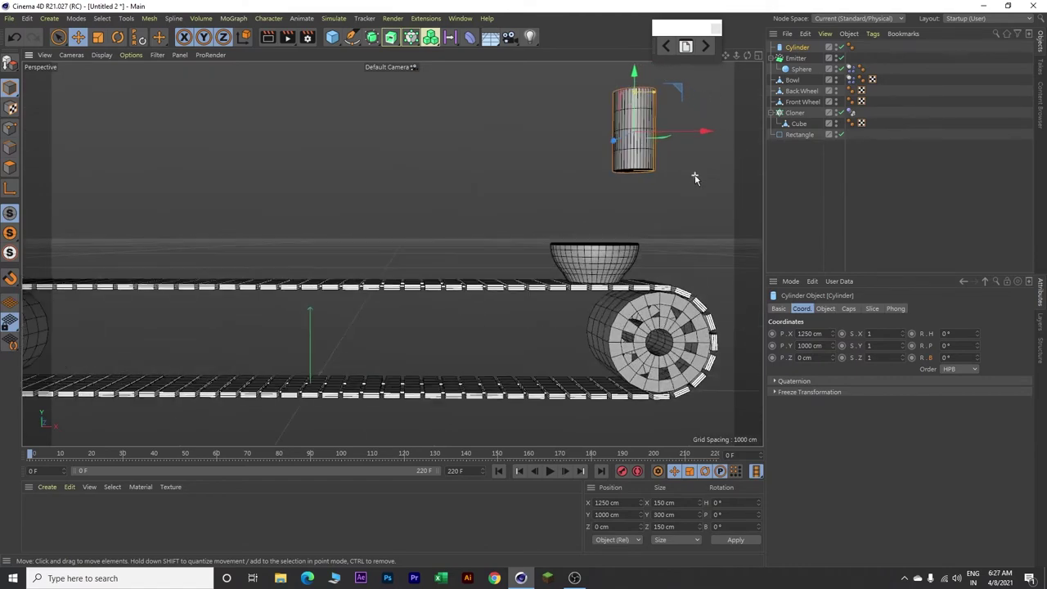
{"action": "scroll", "coordinate": [694, 178], "scroll_direction": "up", "scroll_amount": 5}
{"action": "left_click_drag", "start_coordinate": [653, 190], "coordinate": [653, 178], "text": "alt"}
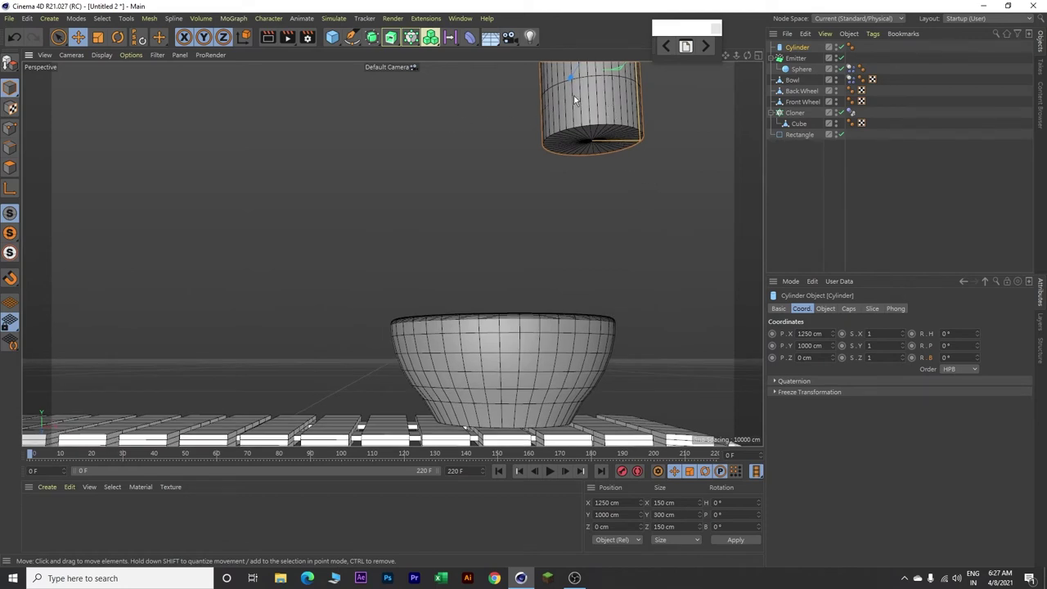
{"action": "left_click", "coordinate": [10, 64]}
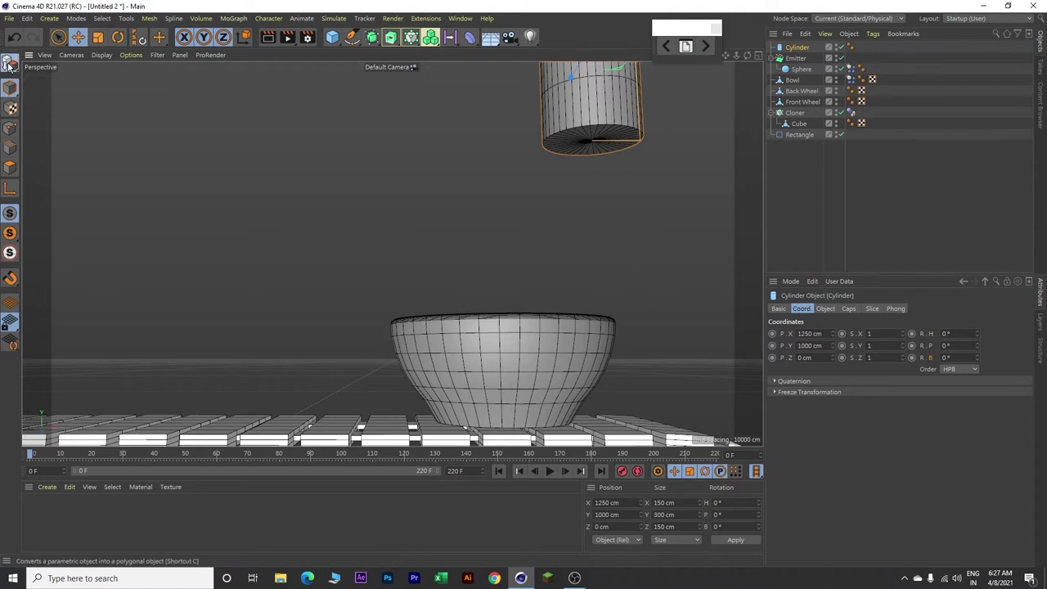
{"action": "left_click", "coordinate": [10, 168]}
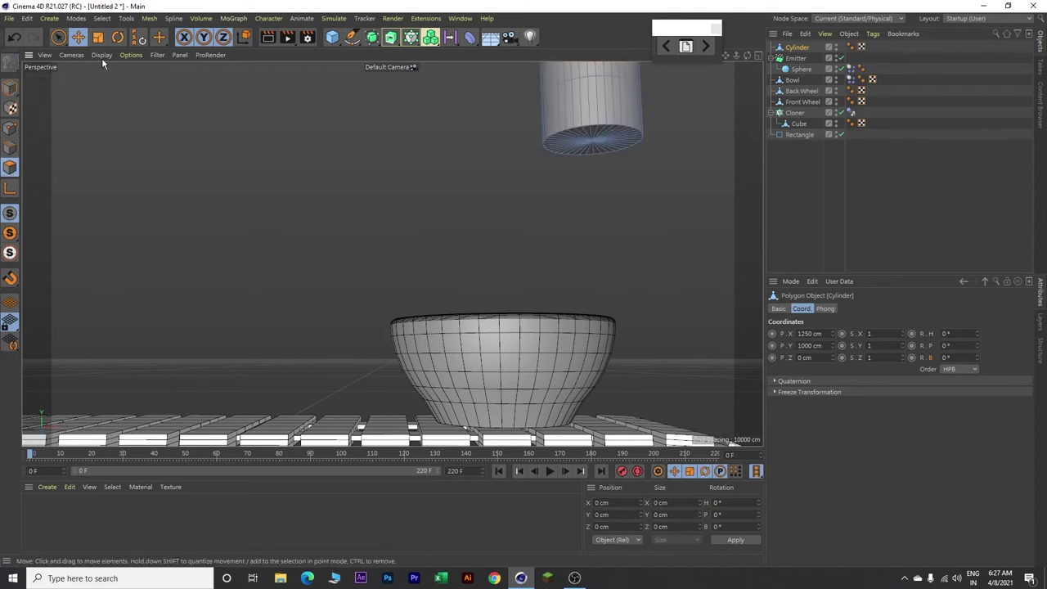
{"action": "left_click_drag", "start_coordinate": [59, 38], "coordinate": [116, 53]}
{"action": "mouse_move", "coordinate": [596, 147]}
{"action": "left_mouse_down"}
{"action": "mouse_move", "coordinate": [625, 133]}
{"action": "mouse_move", "coordinate": [580, 146]}
{"action": "mouse_move", "coordinate": [599, 143]}
{"action": "left_mouse_up"}
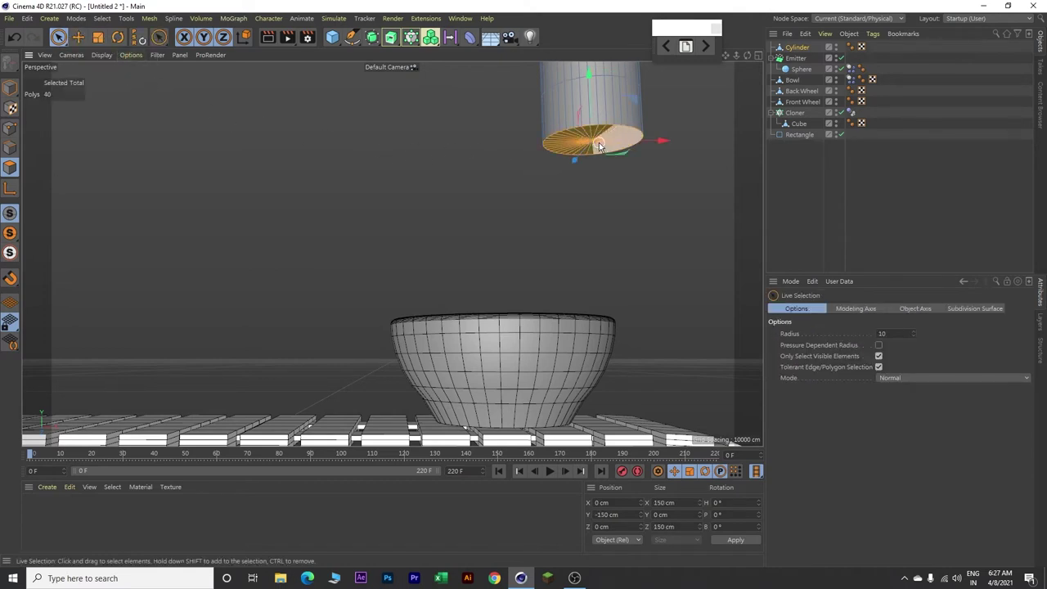
{"action": "key", "text": "Delete"}
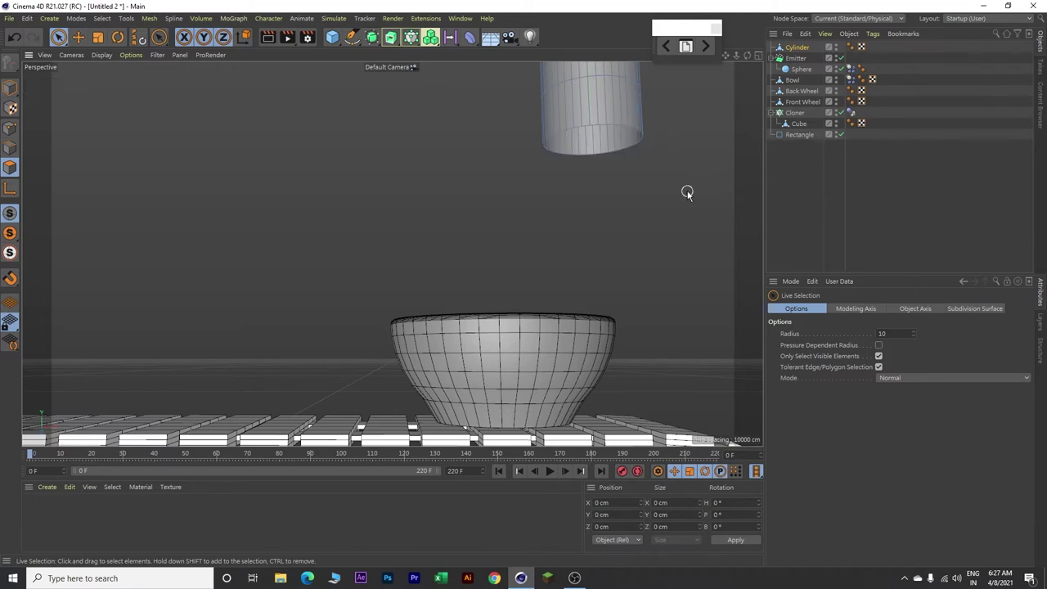
Step: Add a Collider Body simulation tag to the open-bottomed cylinder
{"action": "scroll", "coordinate": [678, 191], "scroll_direction": "down", "scroll_amount": 5}
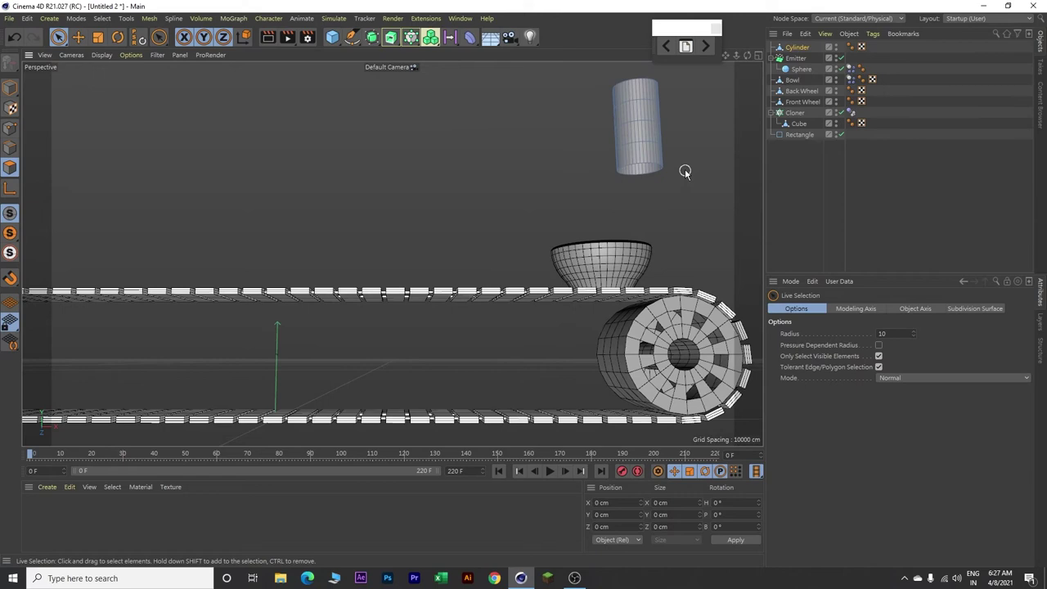
{"action": "left_click_drag", "start_coordinate": [685, 164], "coordinate": [687, 186], "text": "alt"}
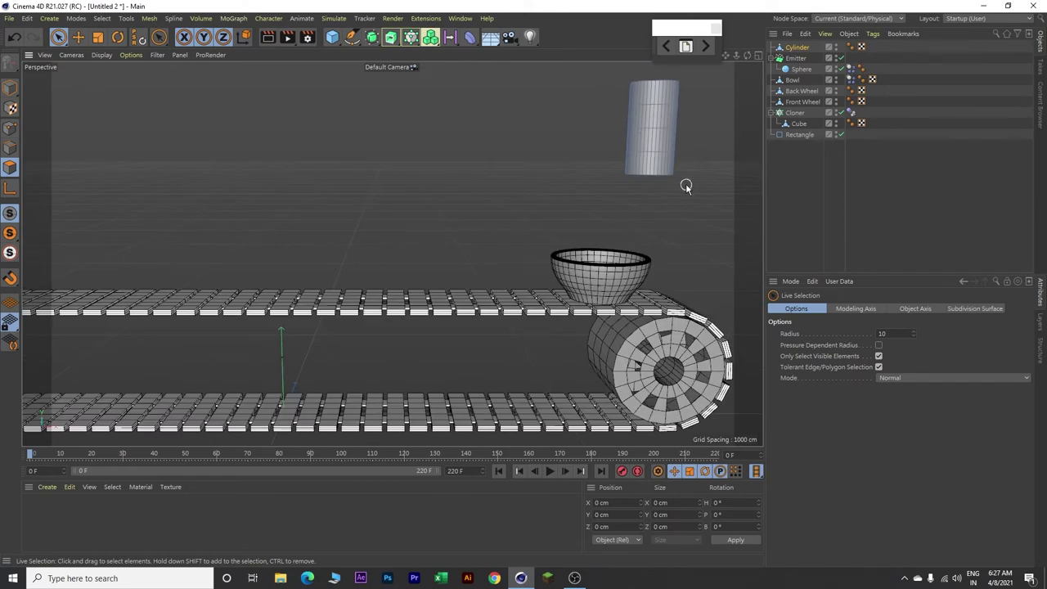
{"action": "key", "text": "e"}
{"action": "left_click_drag", "start_coordinate": [671, 198], "coordinate": [720, 152], "text": "alt"}
{"action": "right_click", "coordinate": [795, 48]}
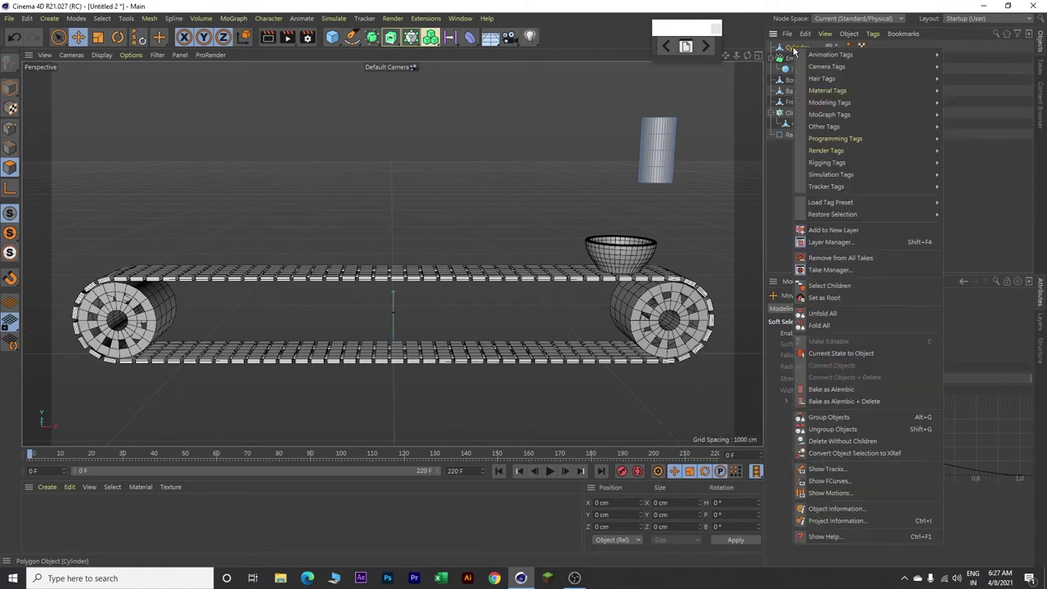
{"action": "mouse_move", "coordinate": [822, 120]}
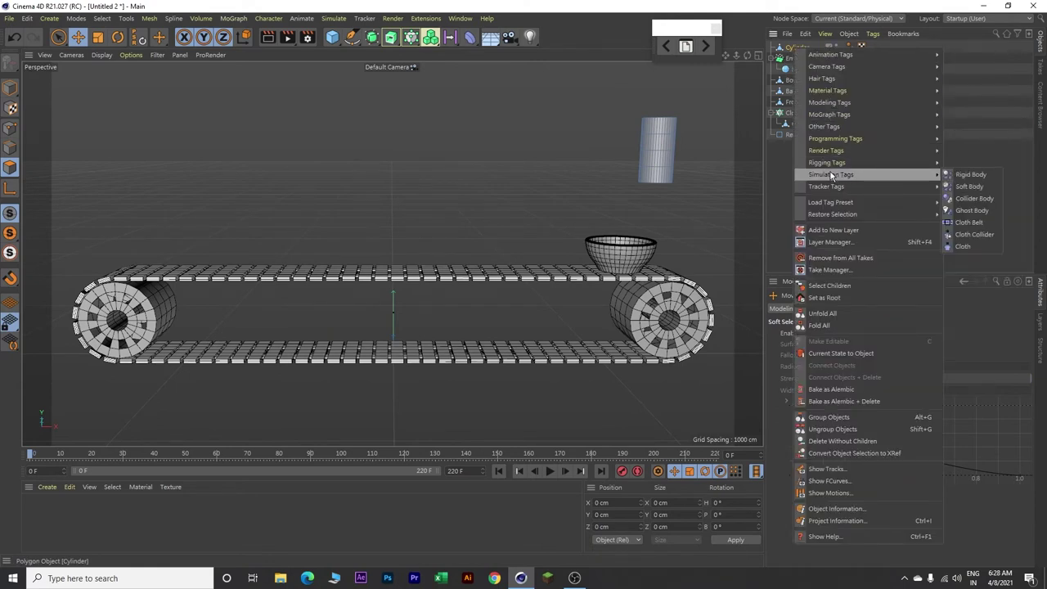
{"action": "mouse_move", "coordinate": [925, 179]}
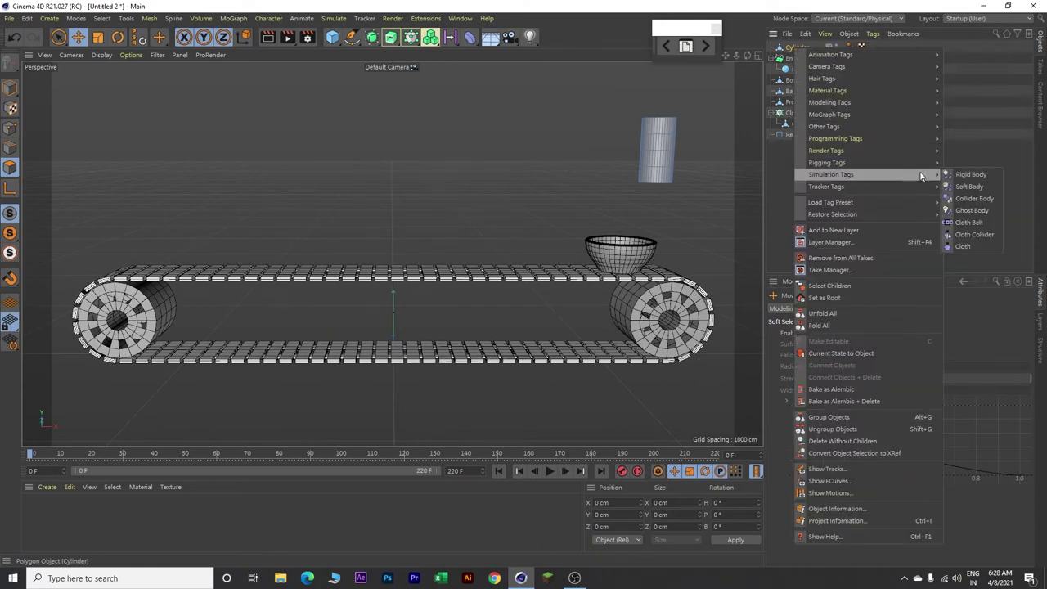
{"action": "left_click", "coordinate": [971, 201]}
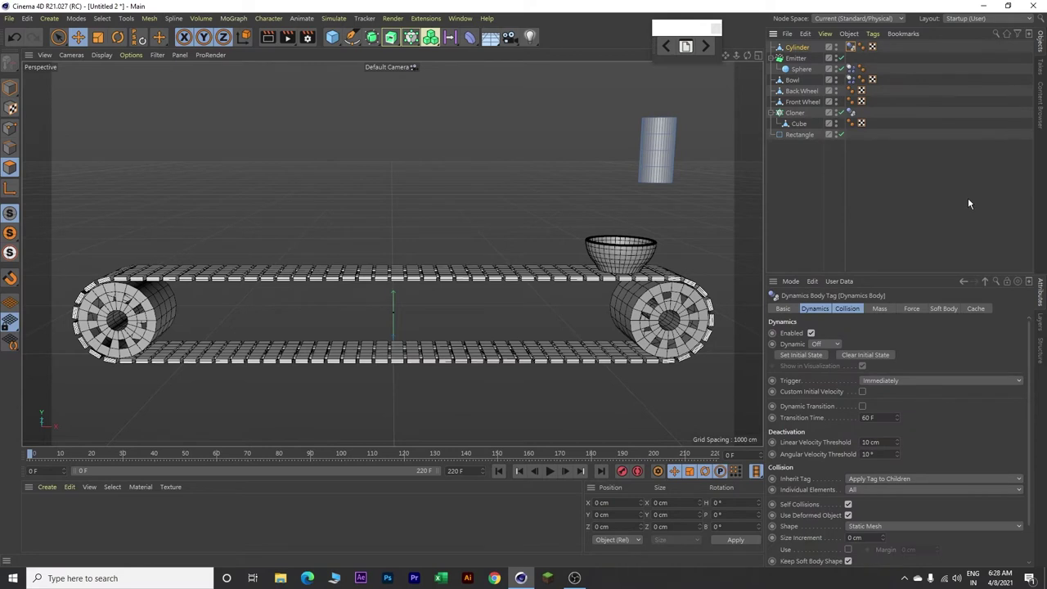
Step: Keyframe the cylinder's X position at 1250 cm on frame 0 and at -850 cm on frame 180
{"action": "left_click", "coordinate": [798, 47]}
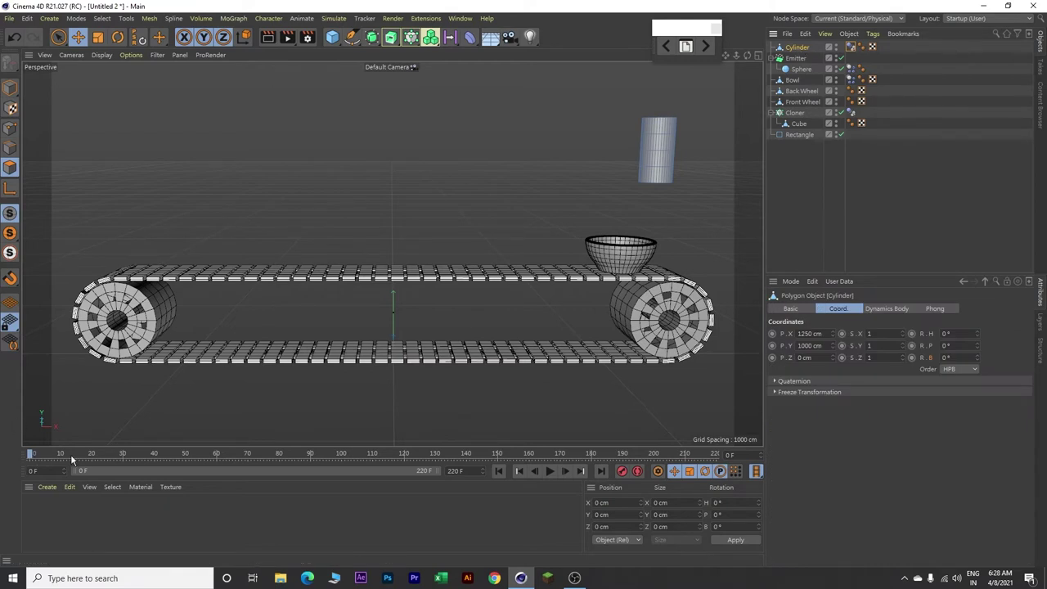
{"action": "left_click", "coordinate": [773, 334]}
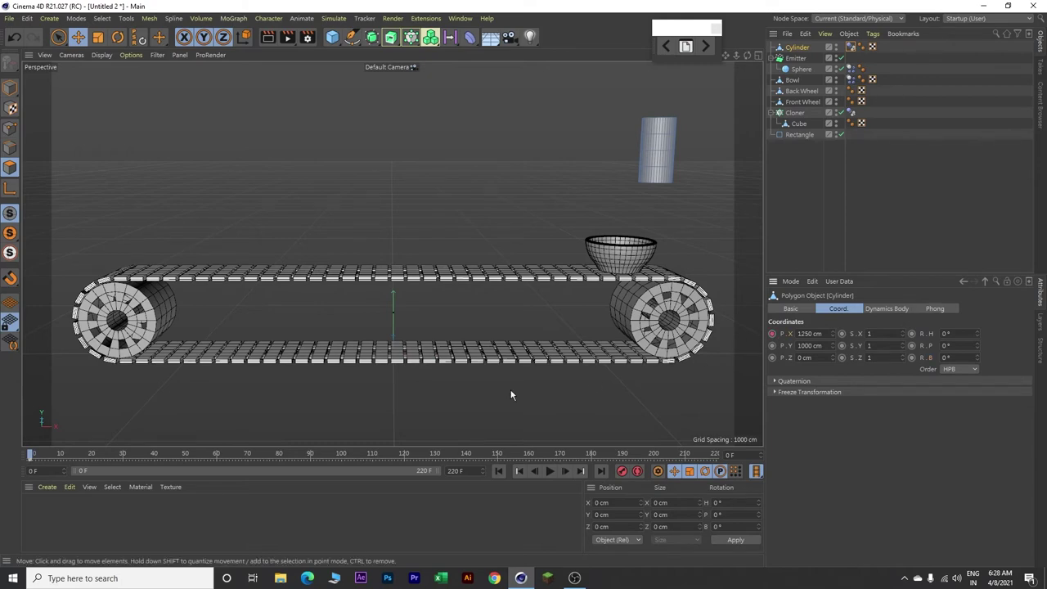
{"action": "left_click_drag", "start_coordinate": [30, 456], "coordinate": [594, 459]}
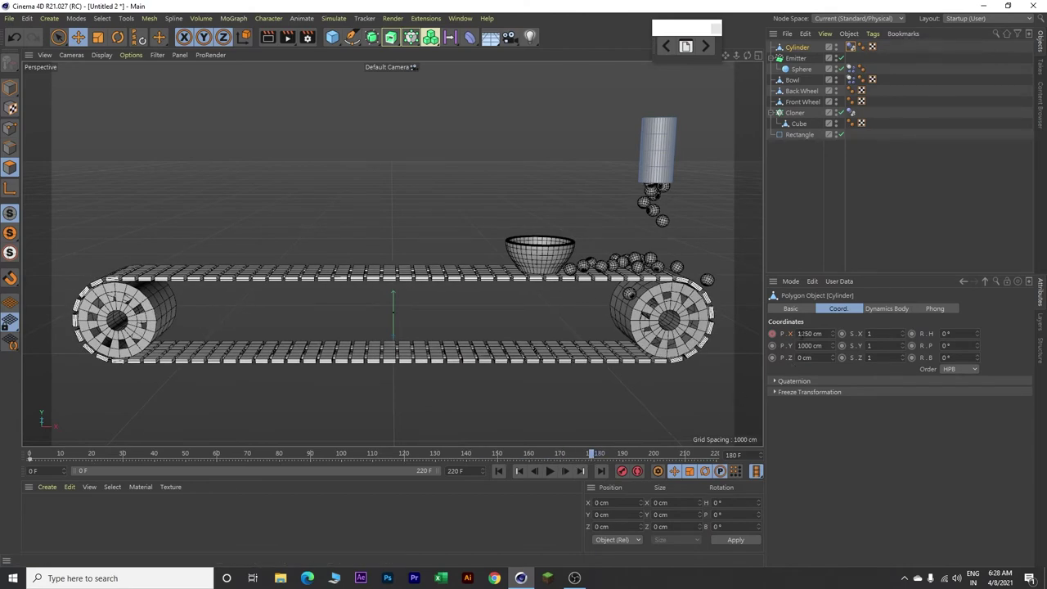
{"action": "left_click", "coordinate": [824, 334]}
{"action": "type", "text": "-850"}
{"action": "key", "text": "Return"}
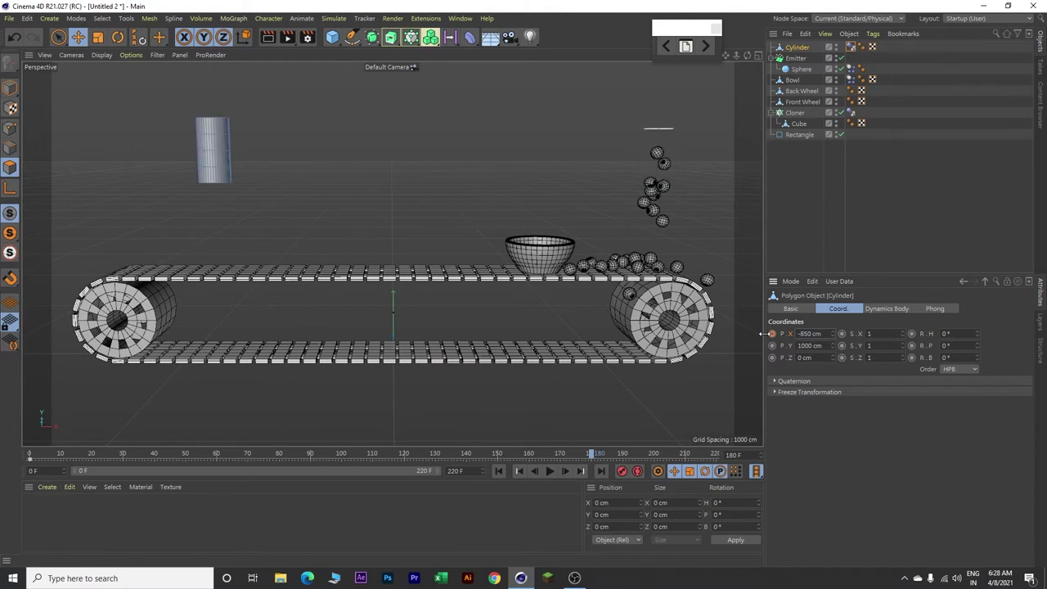
{"action": "left_click", "coordinate": [772, 335]}
Step: Set all keys on the cylinder's X position F-curve to linear interpolation
{"action": "right_click", "coordinate": [788, 336]}
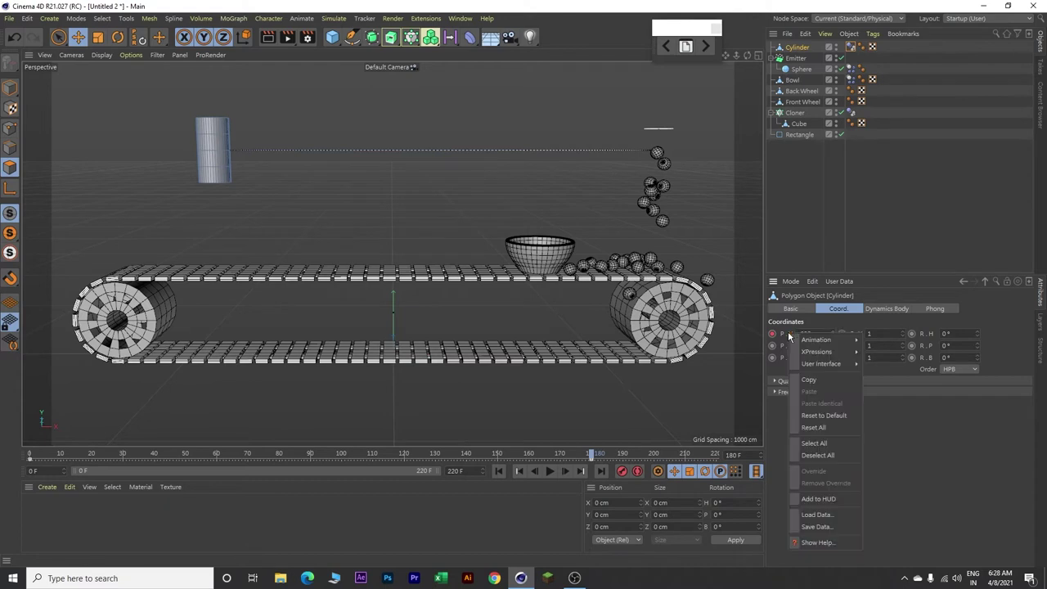
{"action": "mouse_move", "coordinate": [813, 342]}
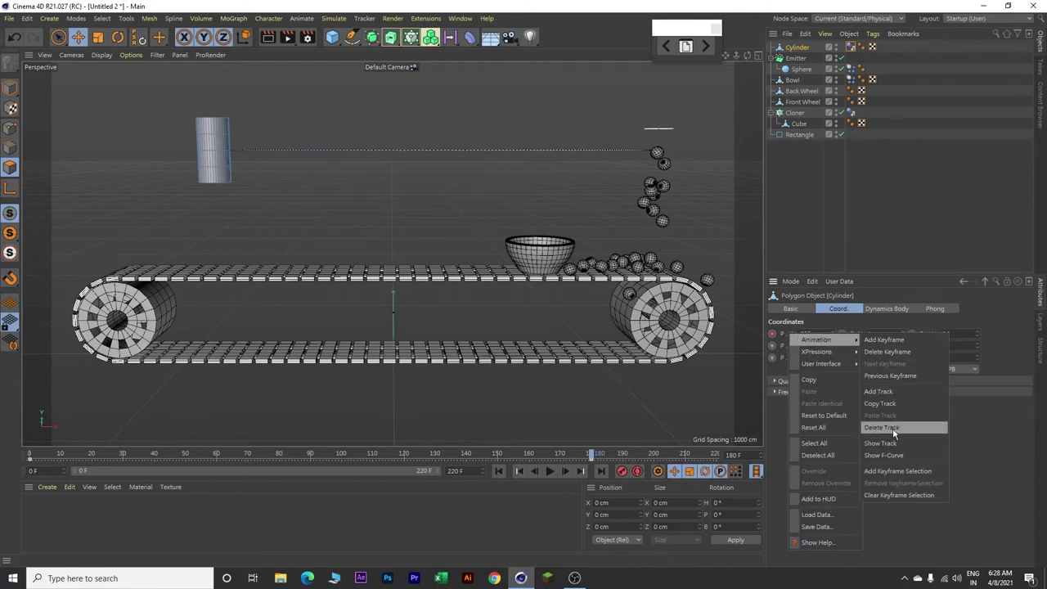
{"action": "left_click", "coordinate": [888, 455]}
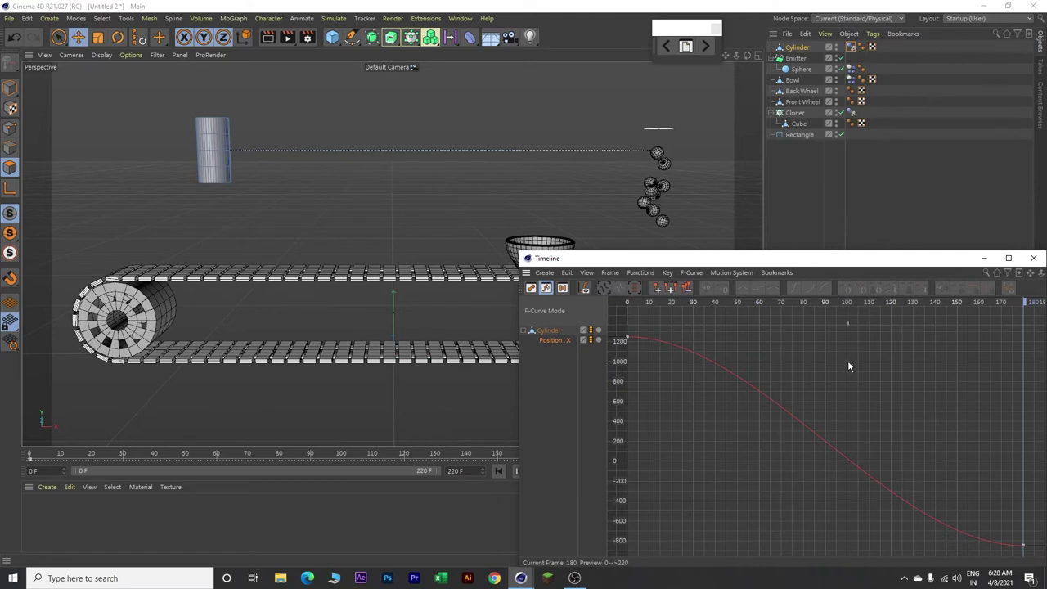
{"action": "key", "text": "ctrl+a"}
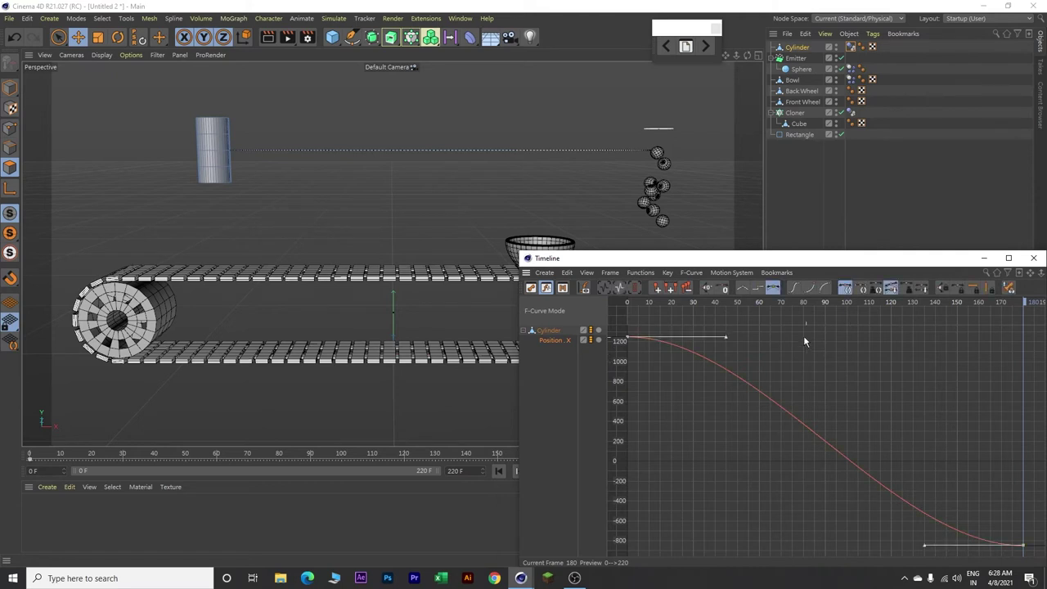
{"action": "left_click", "coordinate": [744, 290]}
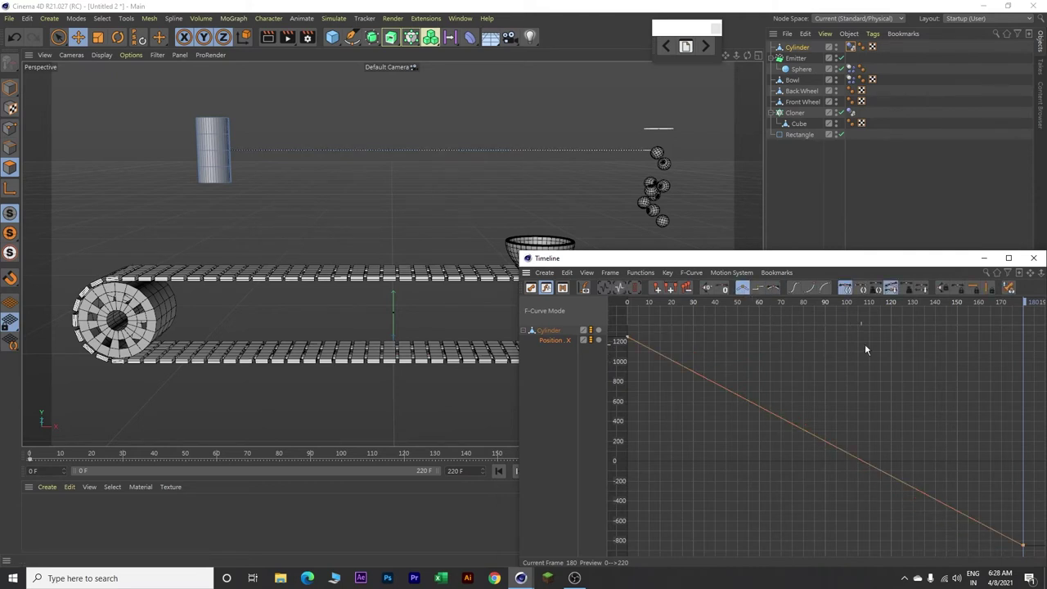
{"action": "left_click", "coordinate": [1033, 257]}
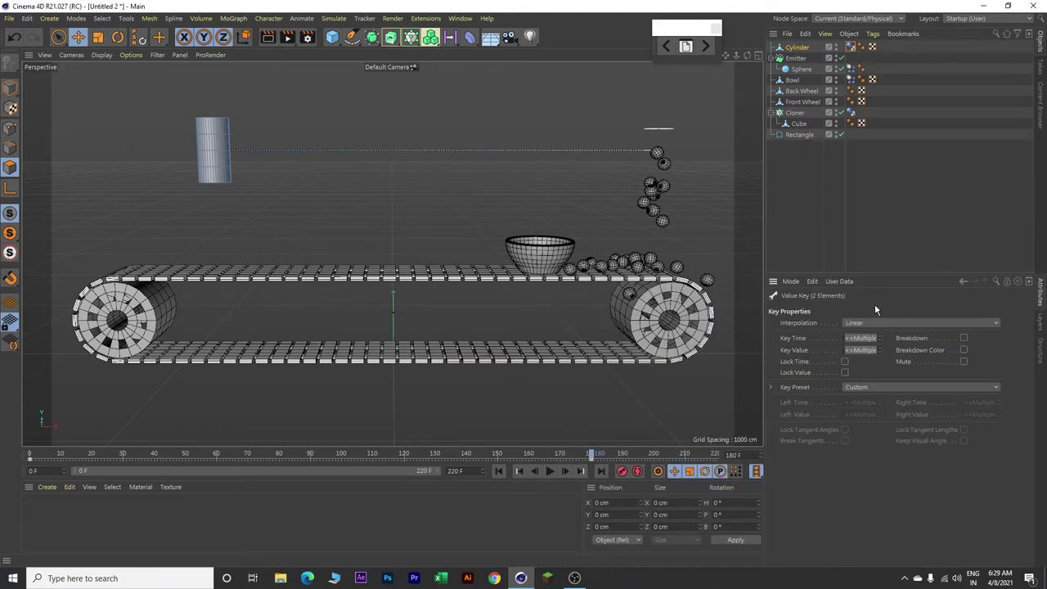
Step: Return the animation to frame 0 and select the emitter
{"action": "left_click_drag", "start_coordinate": [592, 458], "coordinate": [30, 456]}
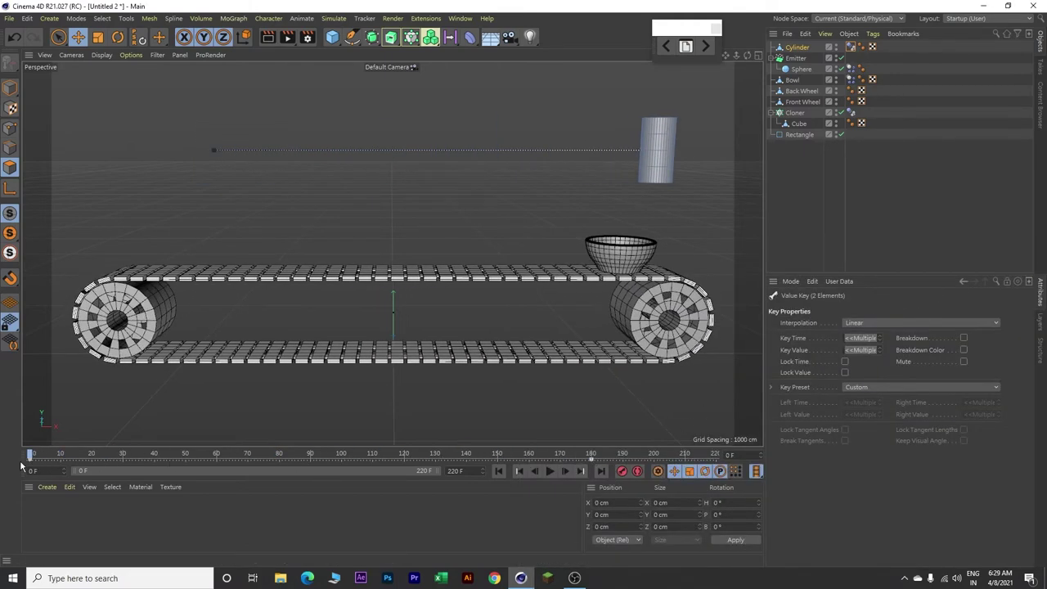
{"action": "left_click", "coordinate": [797, 58]}
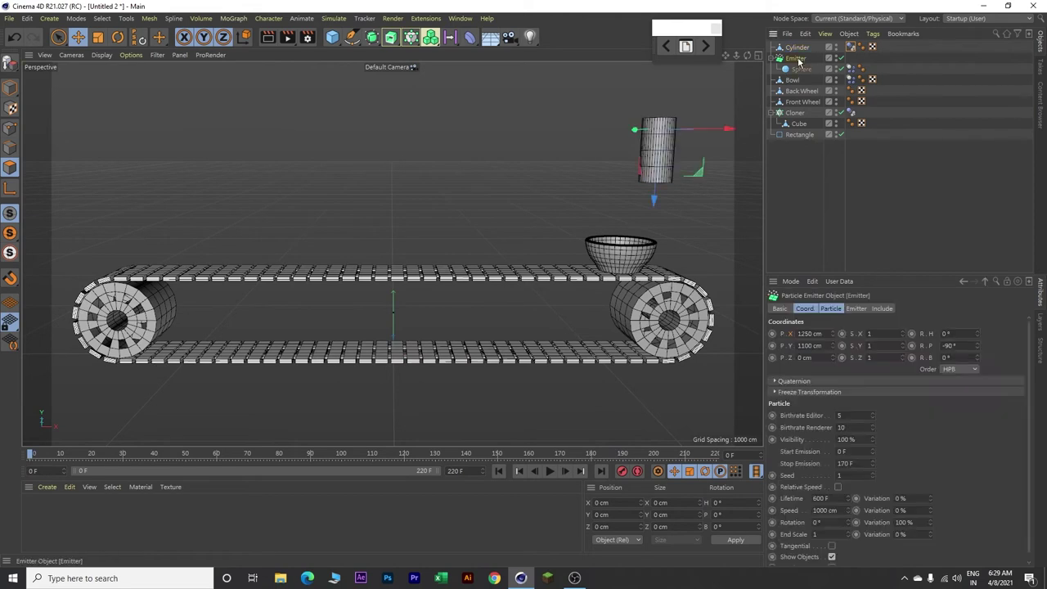
Step: Keyframe the emitter's X position at frame 0, and at frame 180 with a value of -850 cm
{"action": "left_click", "coordinate": [772, 335]}
{"action": "left_click_drag", "start_coordinate": [33, 455], "coordinate": [593, 464]}
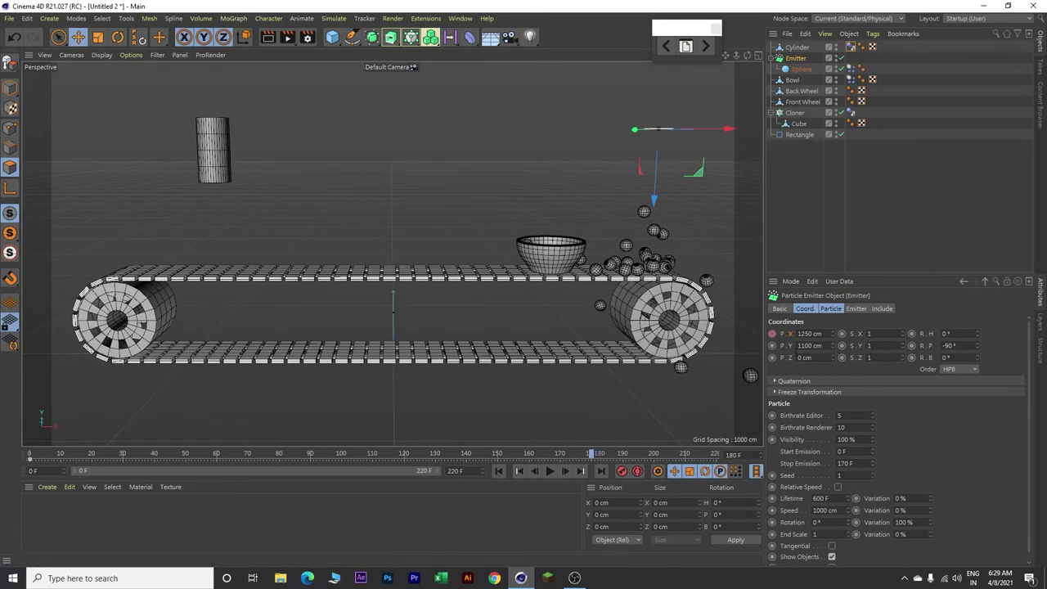
{"action": "double_click", "coordinate": [818, 334]}
{"action": "key", "text": "BackSpace"}
{"action": "type", "text": "-850"}
{"action": "key", "text": "Return"}
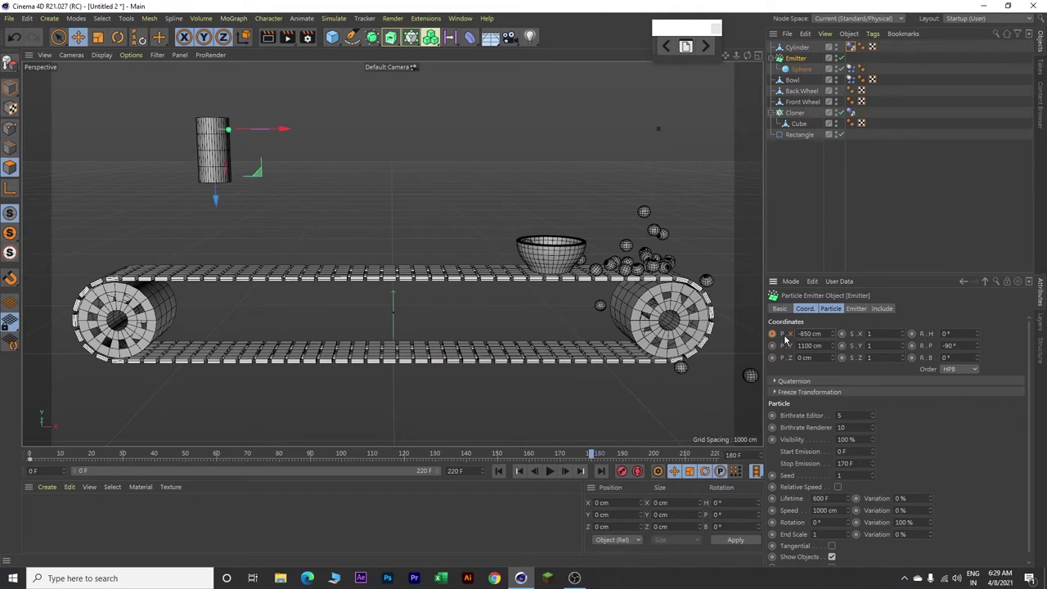
{"action": "left_click", "coordinate": [771, 334]}
Step: Set all keys of the emitter's X position curve to linear interpolation and return to the first frame
{"action": "right_click", "coordinate": [792, 338]}
{"action": "mouse_move", "coordinate": [814, 343]}
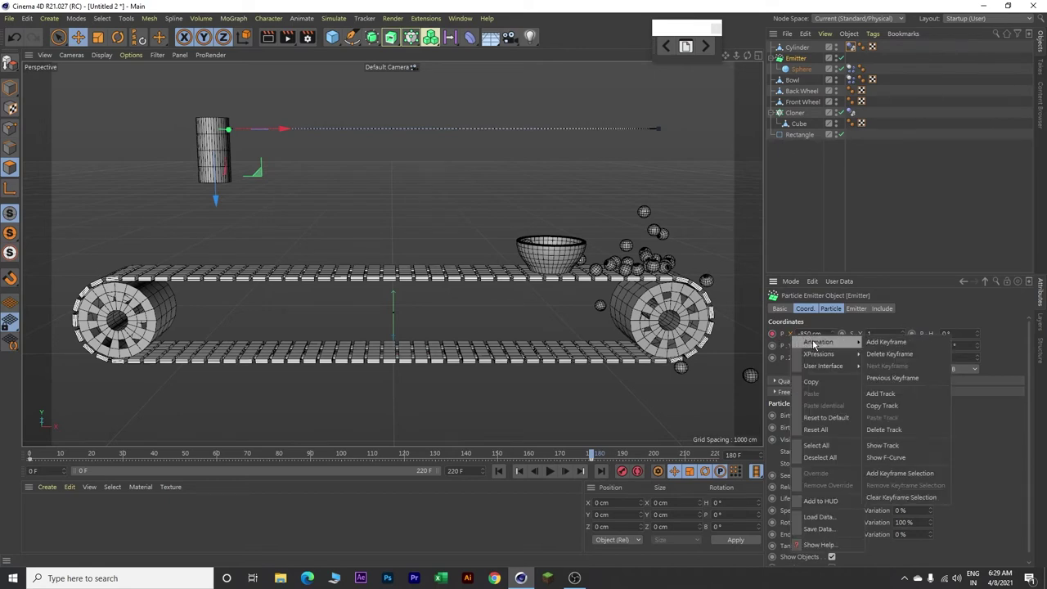
{"action": "left_click", "coordinate": [893, 456]}
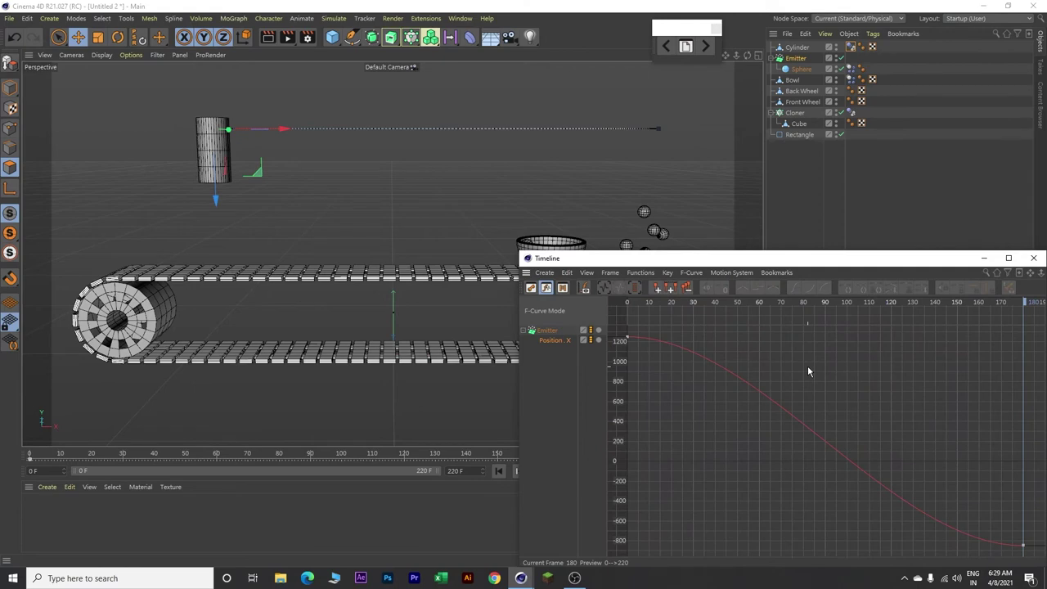
{"action": "key", "text": "ctrl+a"}
{"action": "left_click", "coordinate": [743, 288]}
{"action": "left_click", "coordinate": [1035, 258]}
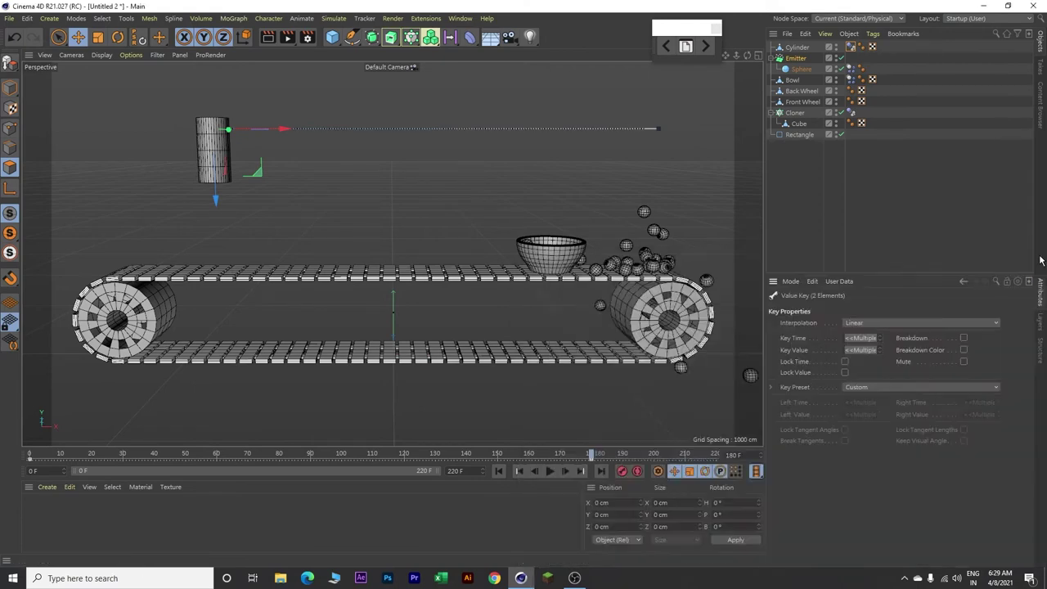
{"action": "left_click", "coordinate": [498, 472]}
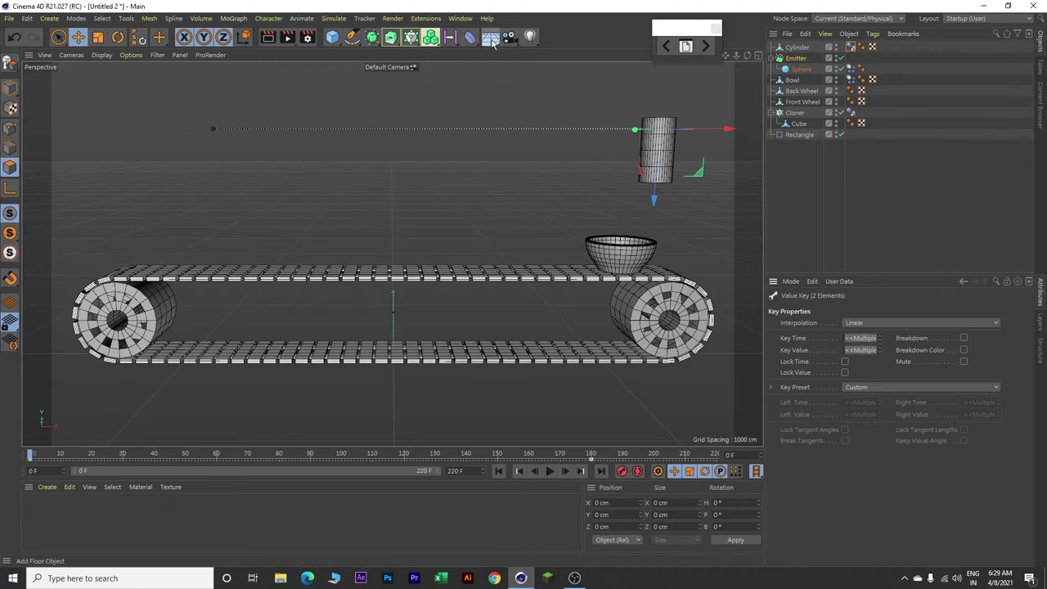
Step: Add a Floor object to the scene and switch the viewport display to Gouraud Shading
{"action": "left_click", "coordinate": [493, 42]}
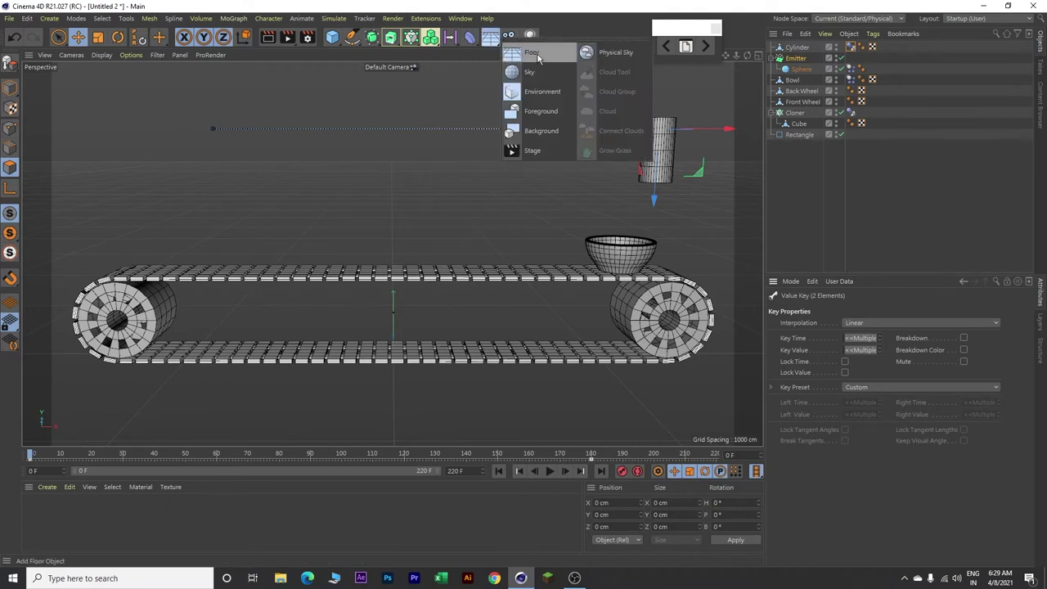
{"action": "left_click", "coordinate": [536, 53]}
{"action": "left_click", "coordinate": [102, 55]}
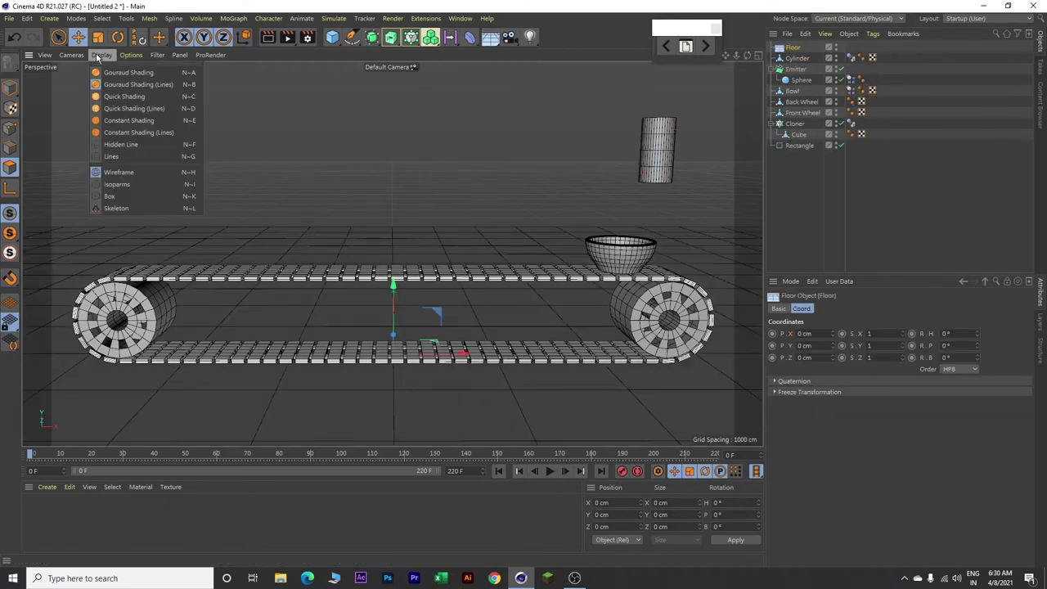
{"action": "left_click", "coordinate": [129, 72]}
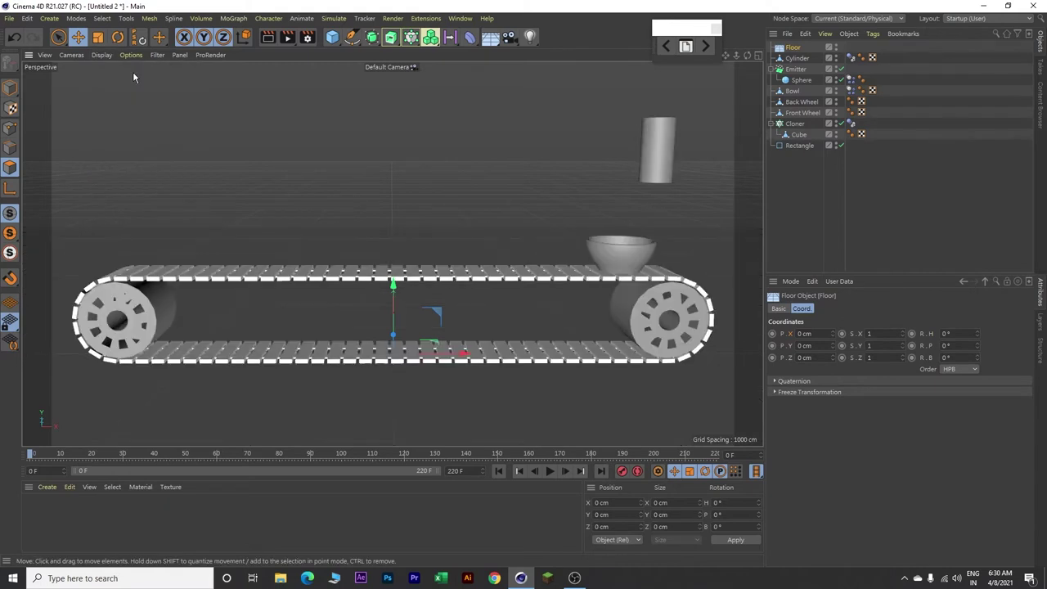
{"action": "left_click_drag", "start_coordinate": [296, 153], "coordinate": [296, 166], "text": "alt"}
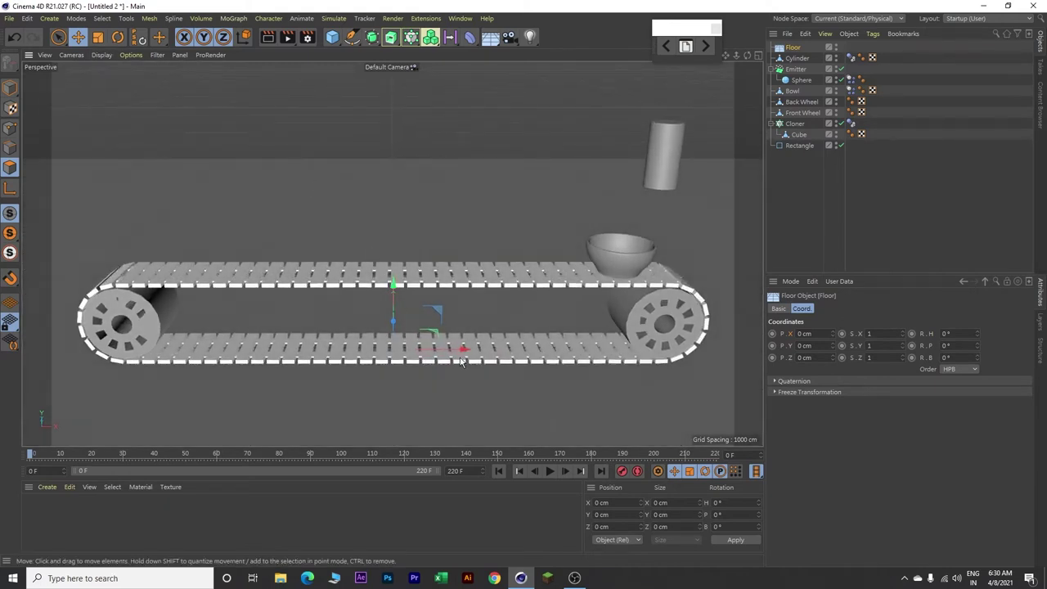
Step: Play the conveyor animation to check the falling spheres, then rewind to the first frame
{"action": "left_click", "coordinate": [550, 471]}
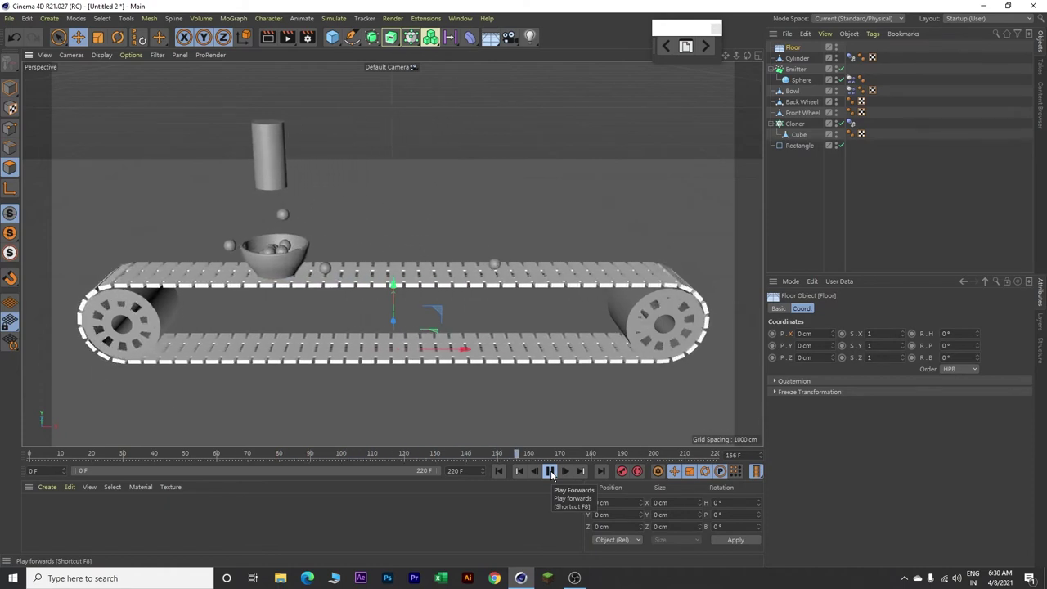
{"action": "left_click", "coordinate": [549, 471]}
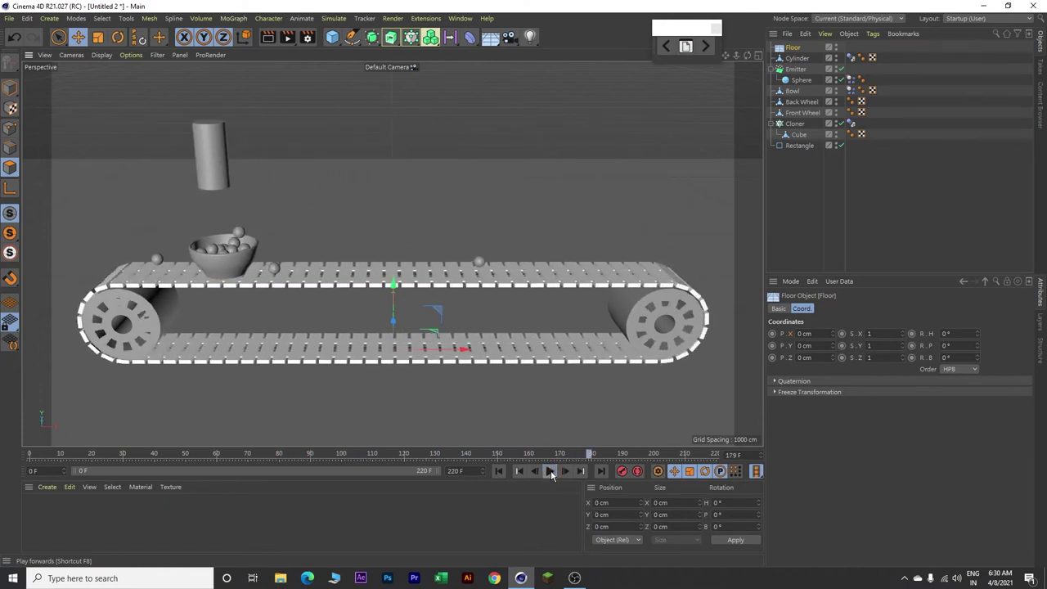
{"action": "left_click", "coordinate": [498, 471]}
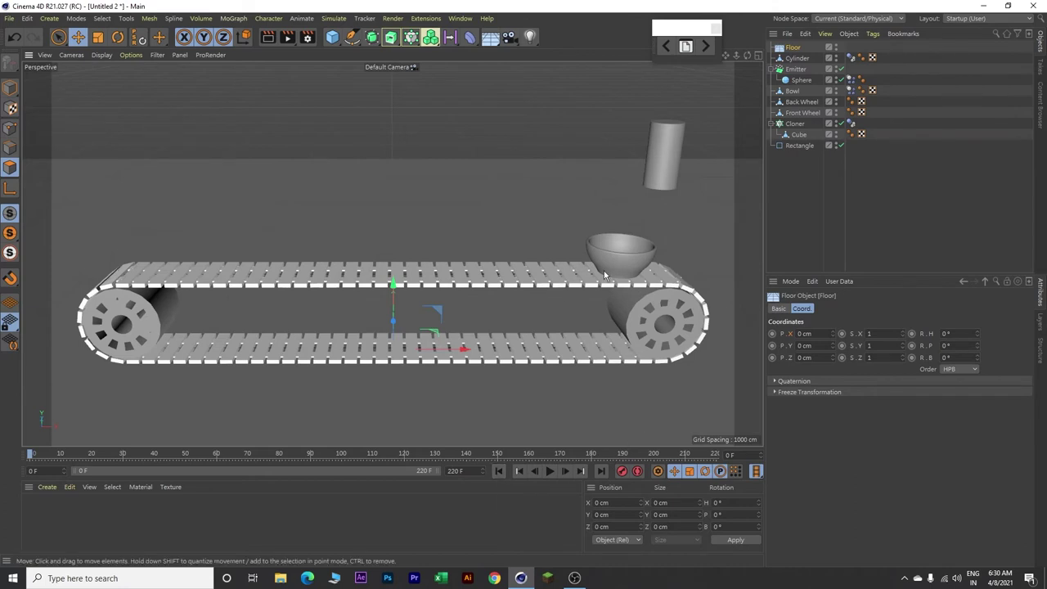
Step: Create a new material and set its color to H 190°, S 90 % and V 90 %
{"action": "double_click", "coordinate": [106, 517]}
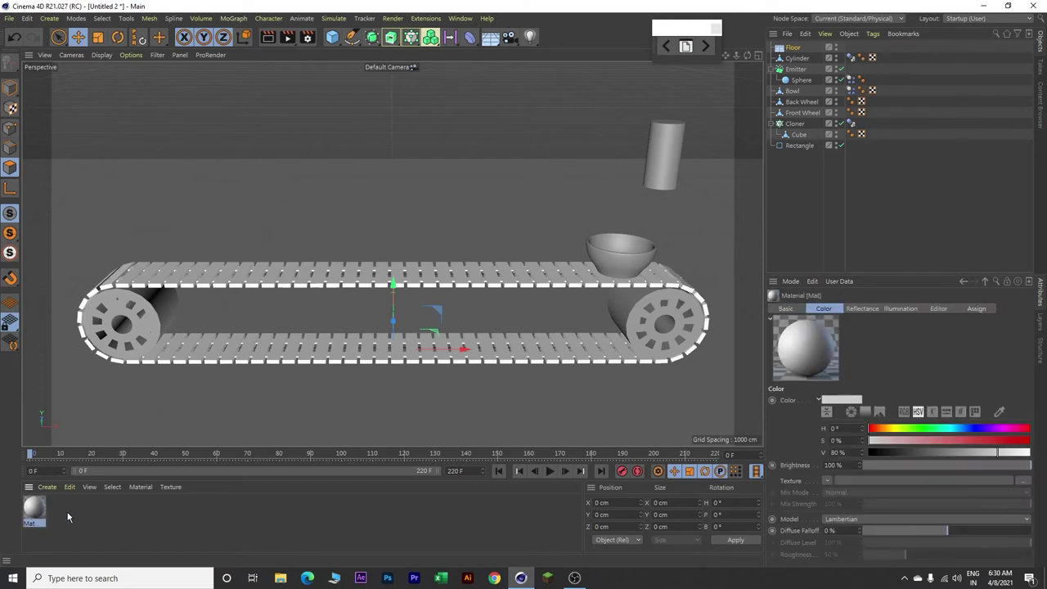
{"action": "double_click", "coordinate": [32, 512]}
{"action": "left_click", "coordinate": [186, 200]}
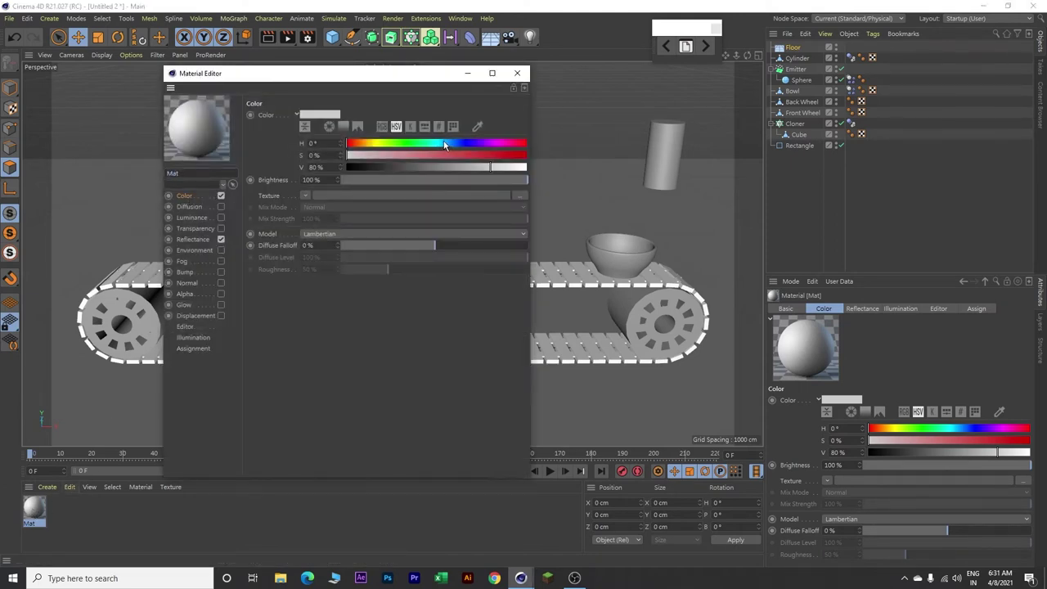
{"action": "left_click", "coordinate": [443, 143]}
{"action": "left_click", "coordinate": [492, 154]}
{"action": "left_click", "coordinate": [507, 166]}
{"action": "double_click", "coordinate": [332, 142]}
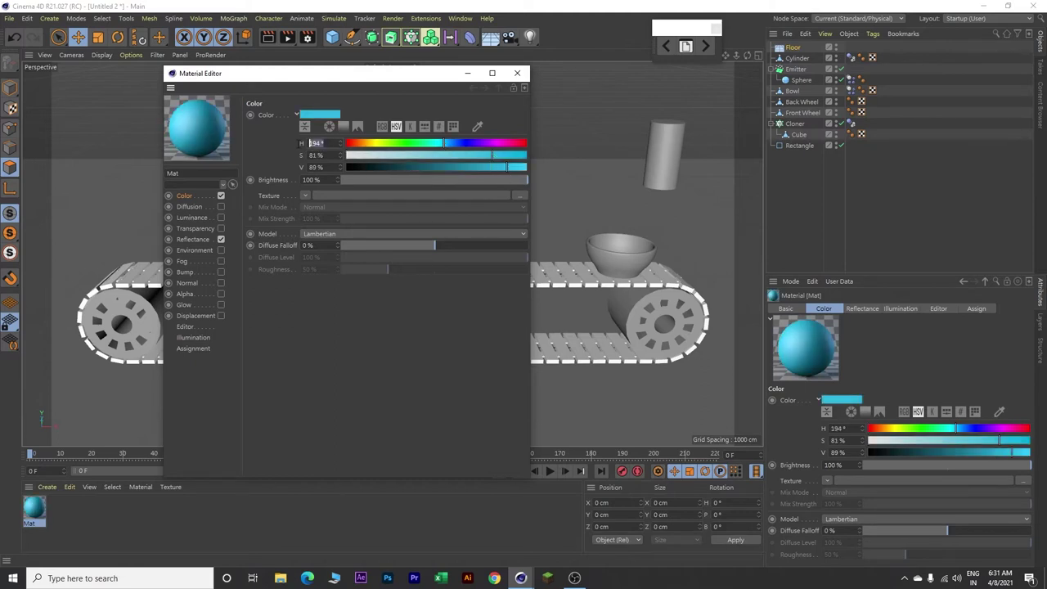
{"action": "type", "text": "190"}
{"action": "key", "text": "Tab"}
{"action": "type", "text": "50"}
{"action": "key", "text": "Tab"}
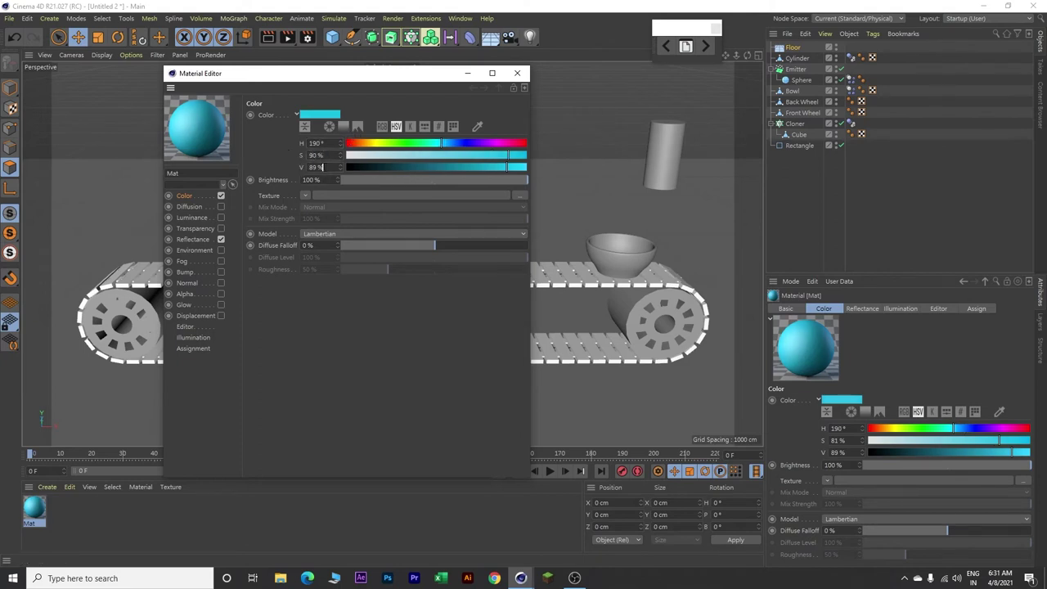
{"action": "type", "text": "90"}
Step: Add a GGX reflectance layer to the blue material and set its attenuation to Additive
{"action": "left_click", "coordinate": [193, 239]}
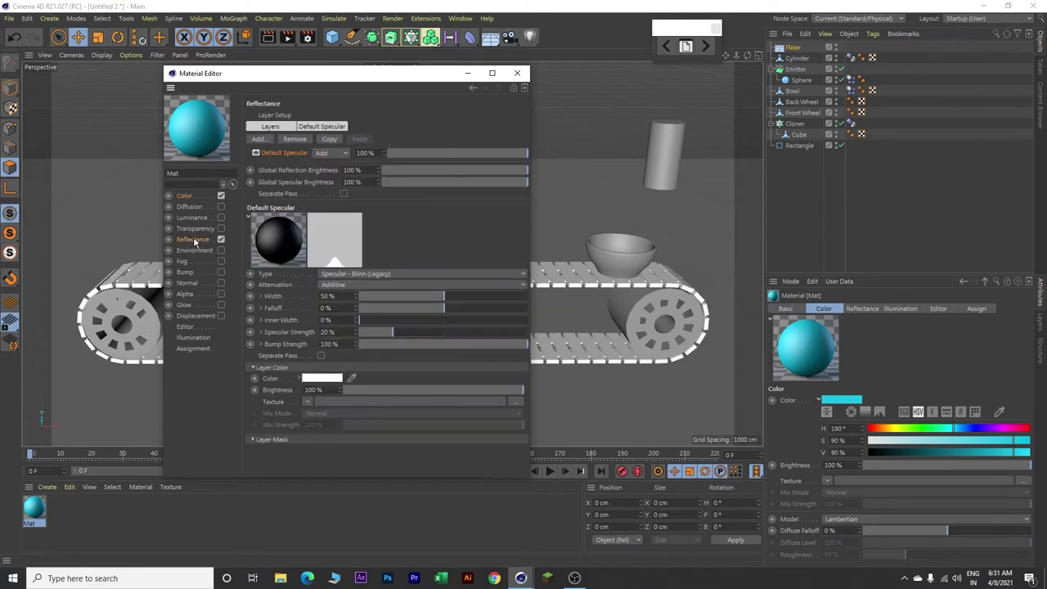
{"action": "left_click", "coordinate": [269, 127]}
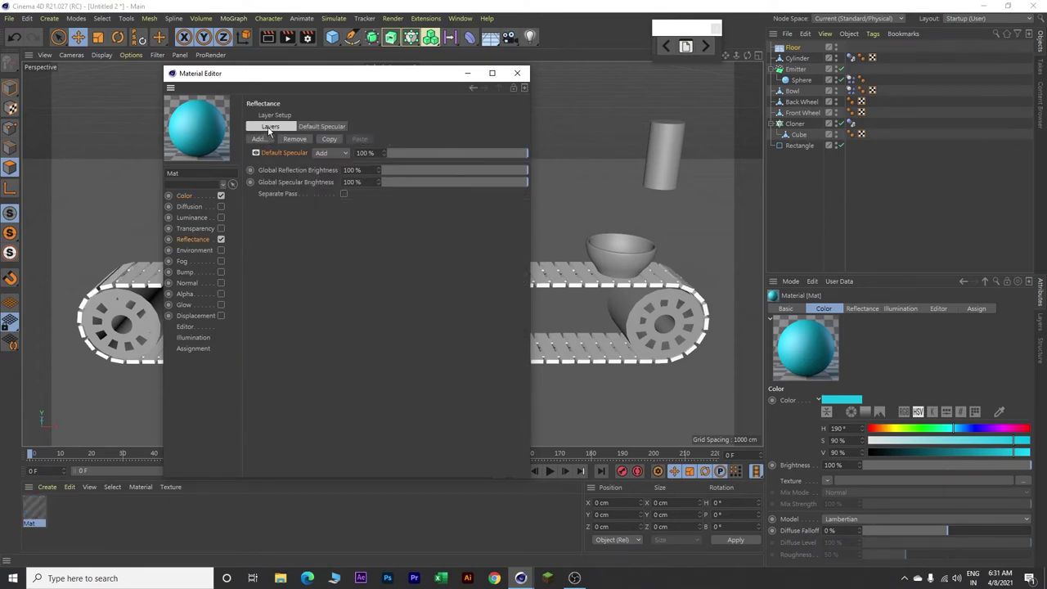
{"action": "left_click", "coordinate": [260, 140]}
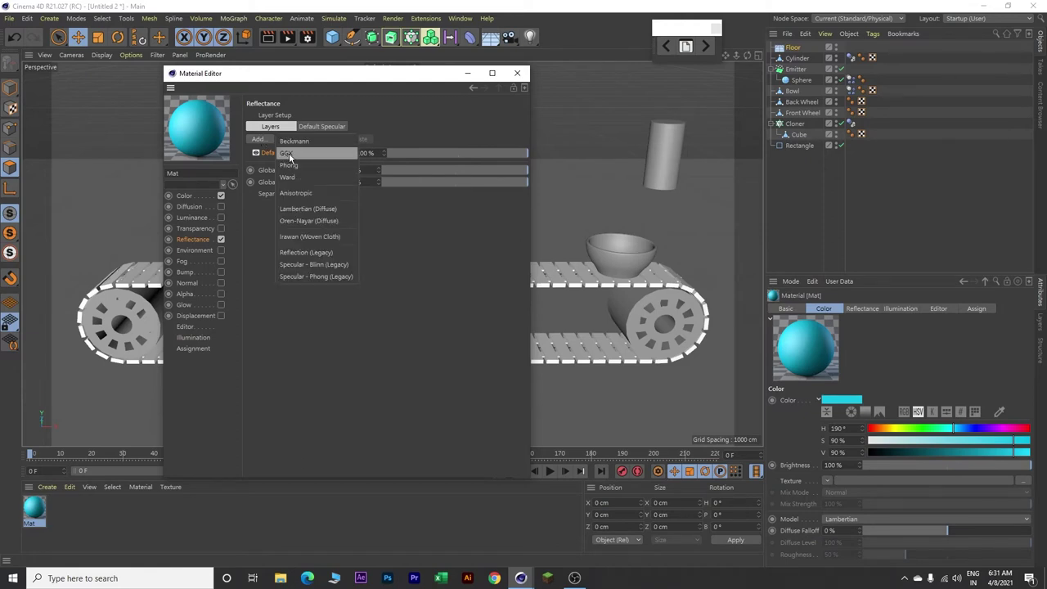
{"action": "left_click", "coordinate": [289, 152]}
{"action": "left_click", "coordinate": [374, 126]}
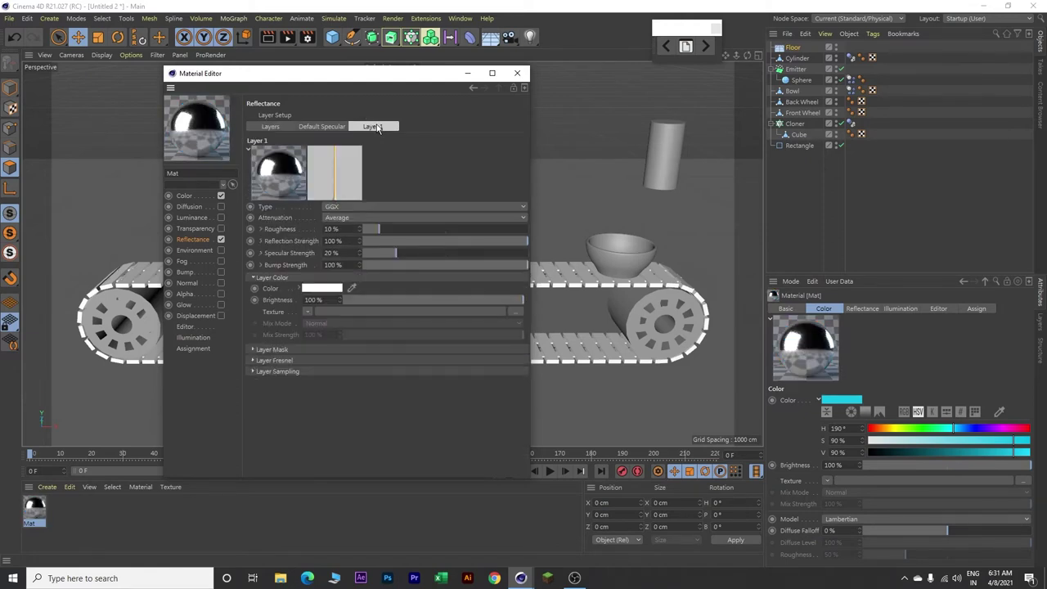
{"action": "left_click", "coordinate": [363, 216]}
{"action": "left_click", "coordinate": [354, 251]}
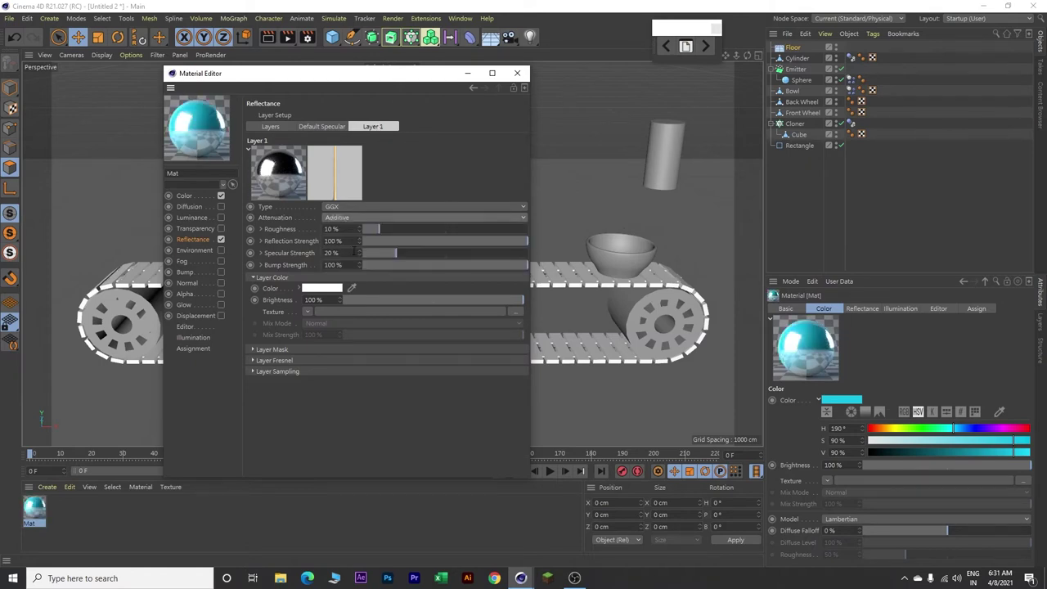
Step: Set the GGX layer's roughness to 0 % and its reflection strength to 10 %
{"action": "double_click", "coordinate": [321, 228]}
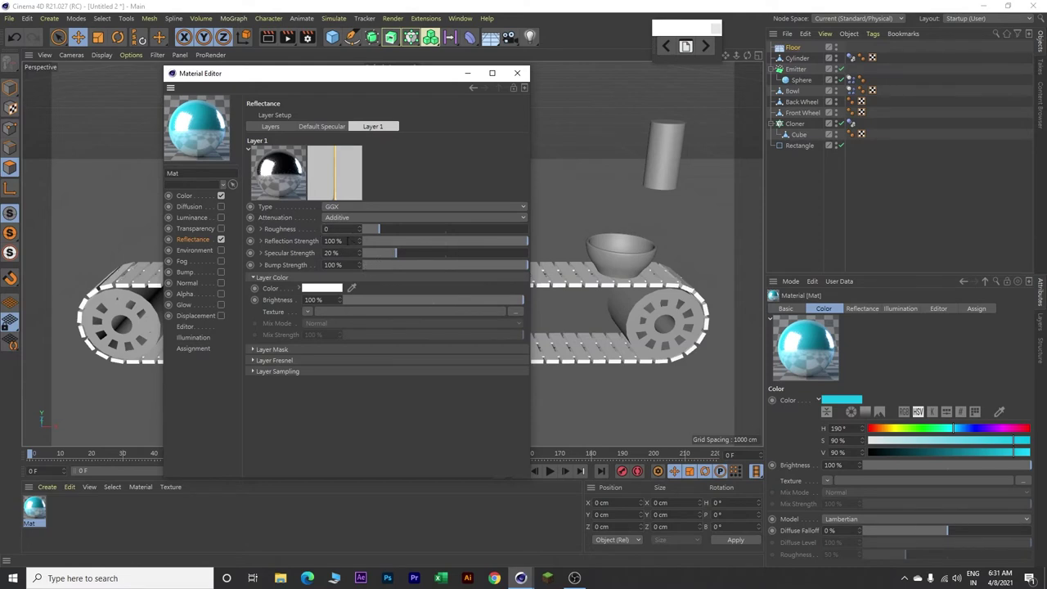
{"action": "type", "text": "0"}
{"action": "key", "text": "Return"}
{"action": "double_click", "coordinate": [339, 241]}
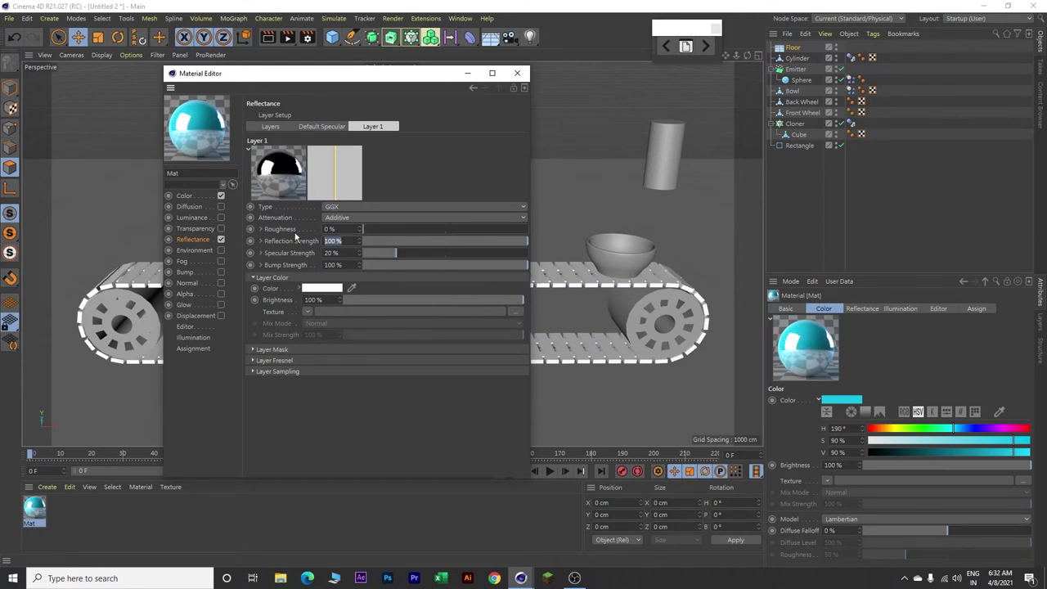
{"action": "type", "text": "10"}
{"action": "key", "text": "Return"}
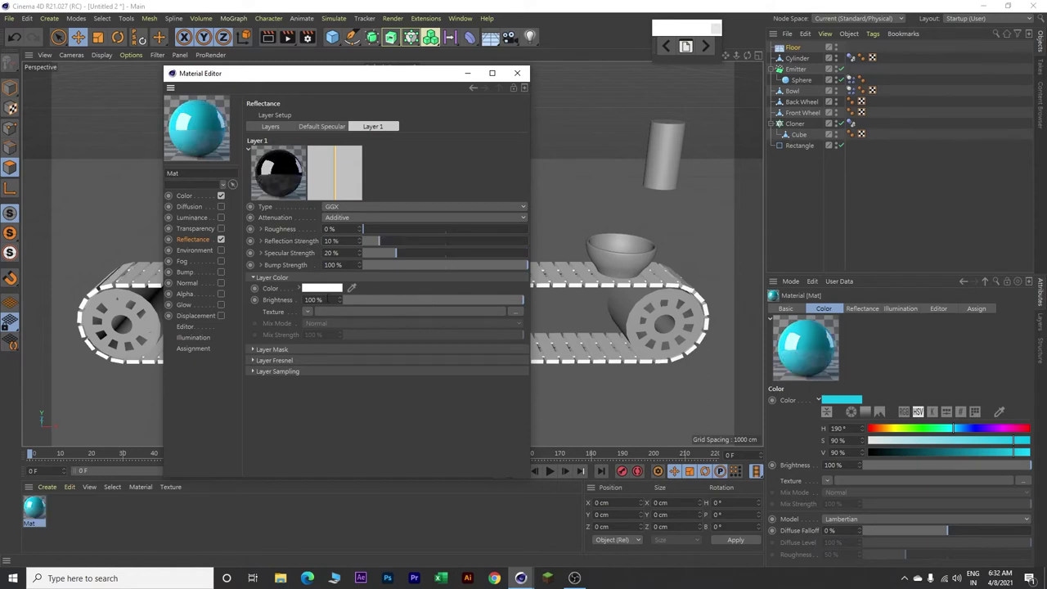
Step: Set the reflectance layer color's brightness to 80 % and apply the blue material to the bowl
{"action": "double_click", "coordinate": [320, 299]}
{"action": "type", "text": "80"}
{"action": "key", "text": "Return"}
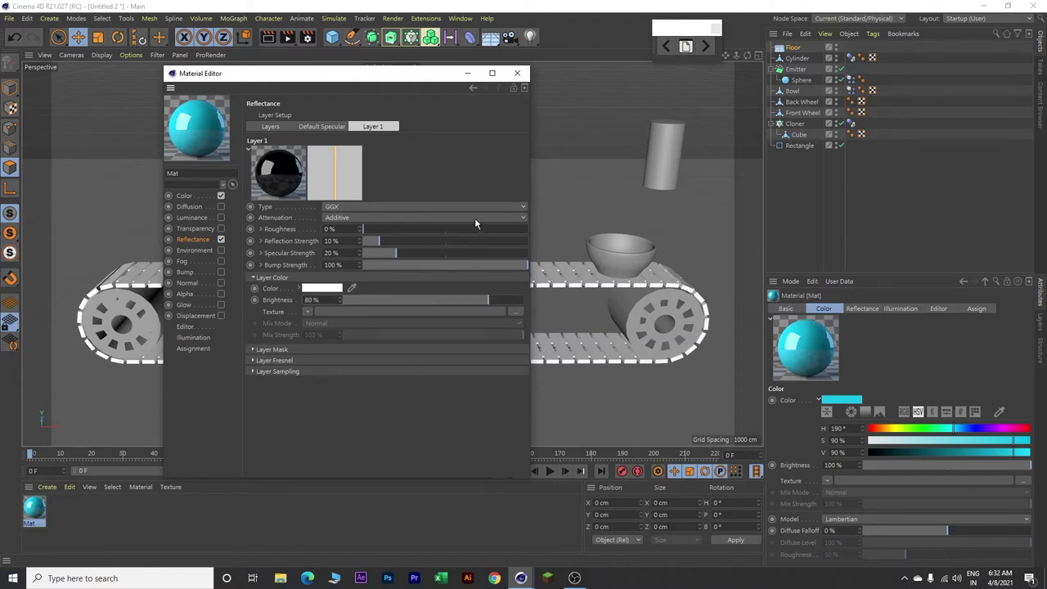
{"action": "left_click", "coordinate": [516, 73]}
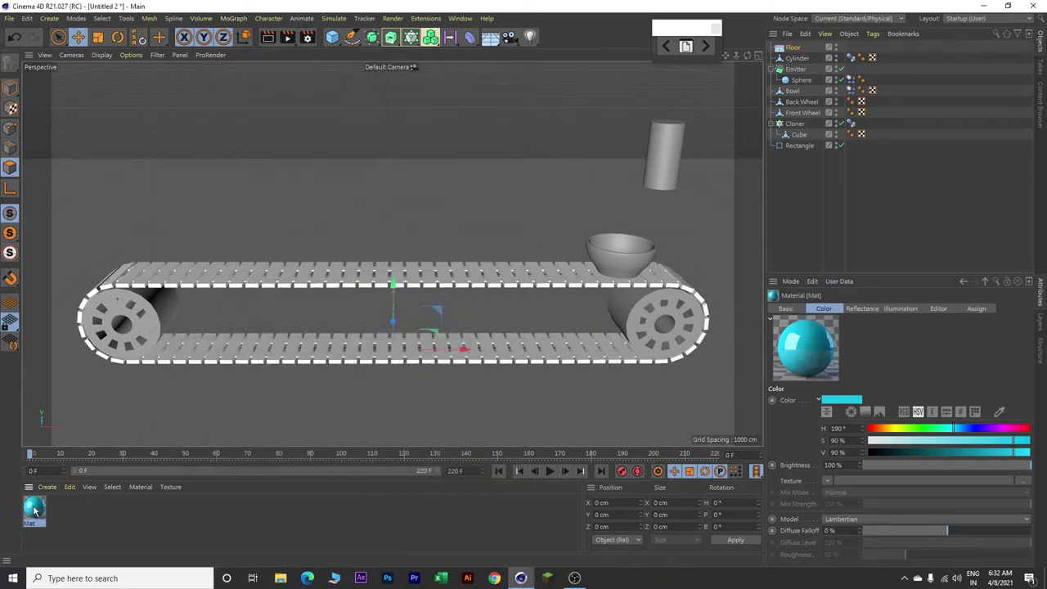
{"action": "left_click_drag", "start_coordinate": [35, 511], "coordinate": [617, 258]}
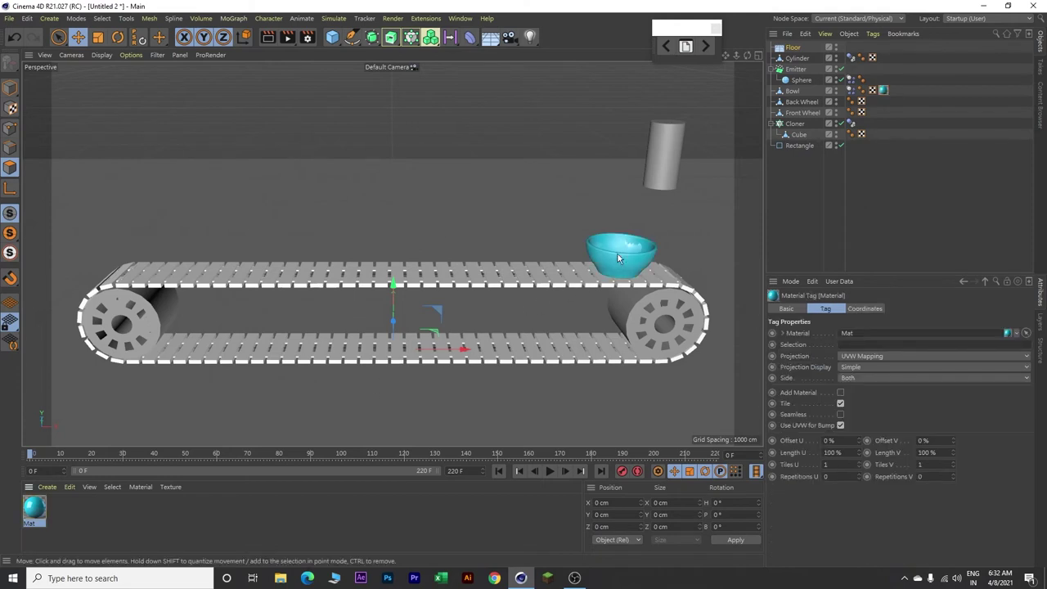
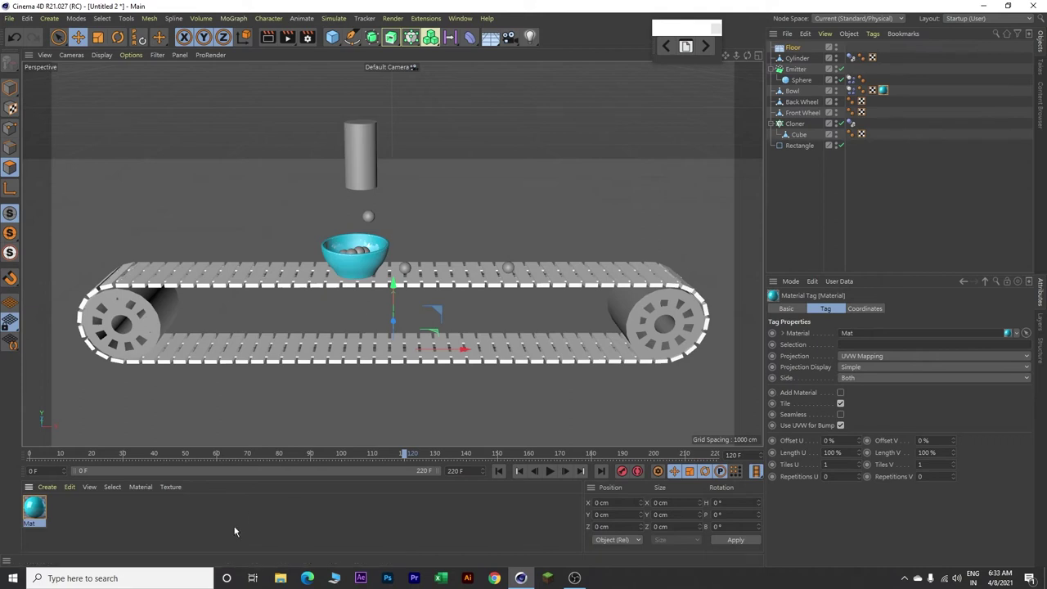
Step: Create another new material, add a GGX reflectance layer to it and show that layer's settings
{"action": "double_click", "coordinate": [166, 509]}
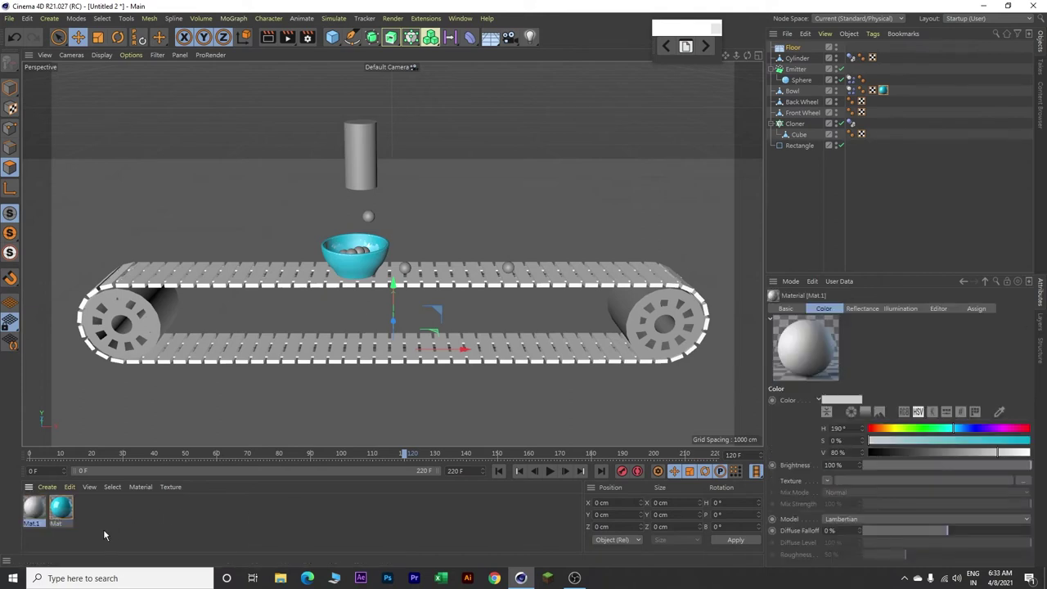
{"action": "double_click", "coordinate": [31, 509]}
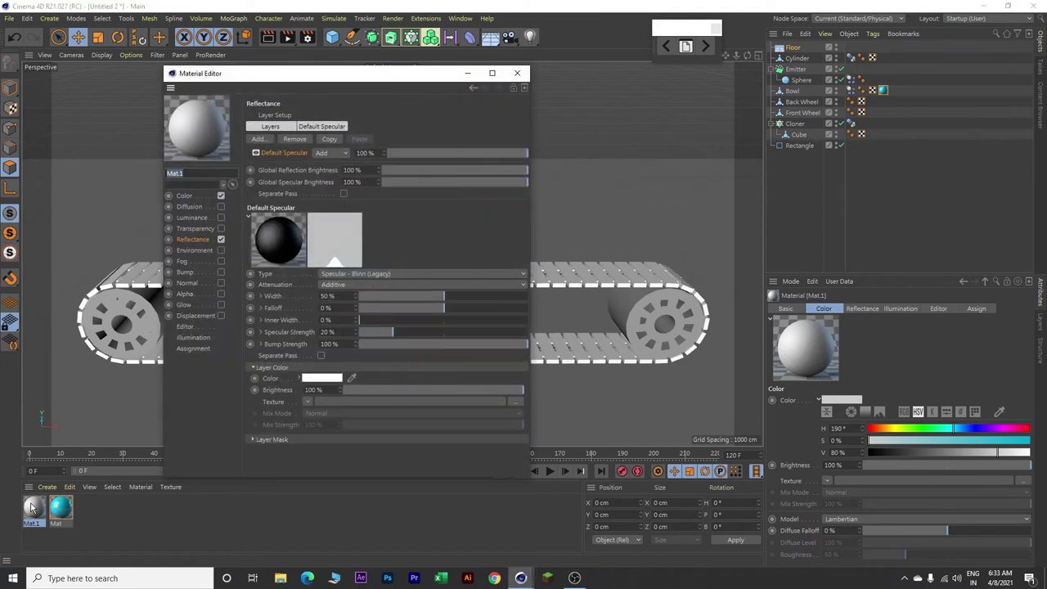
{"action": "left_click", "coordinate": [198, 243]}
{"action": "left_click", "coordinate": [275, 128]}
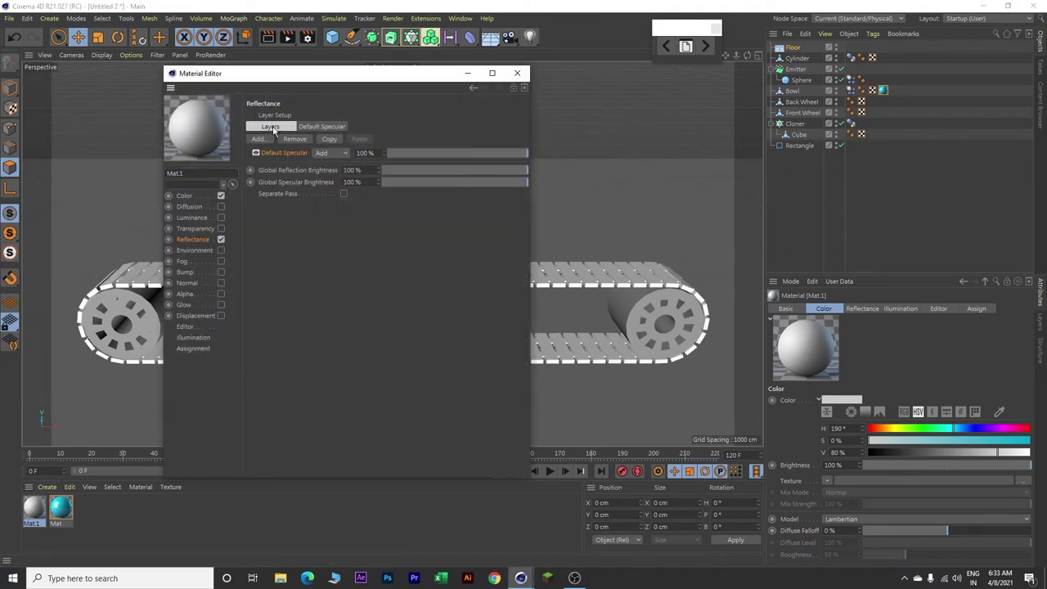
{"action": "left_click", "coordinate": [260, 140]}
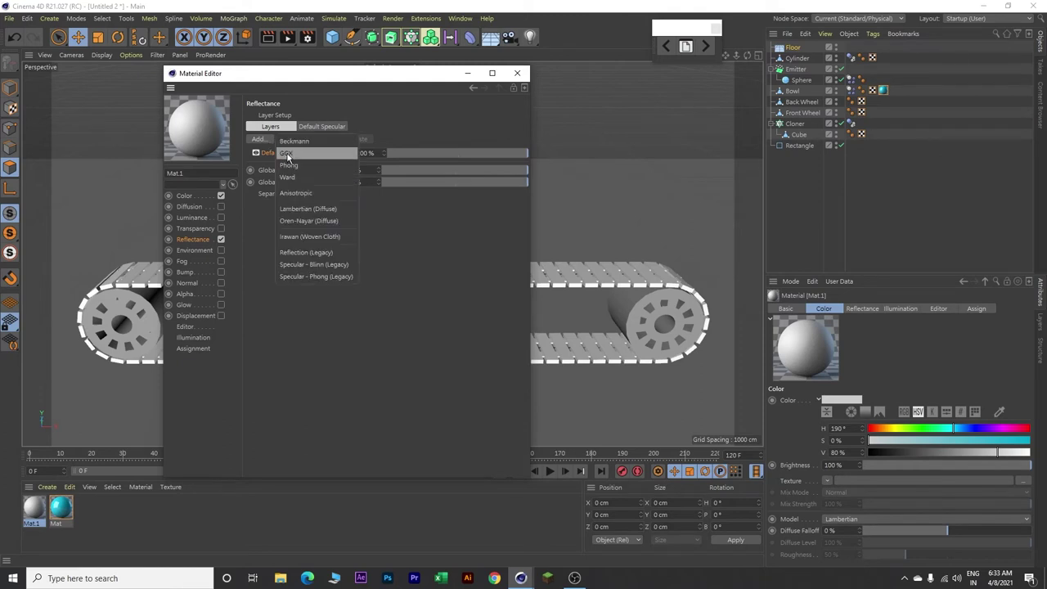
{"action": "left_click", "coordinate": [286, 153]}
{"action": "left_click", "coordinate": [378, 127]}
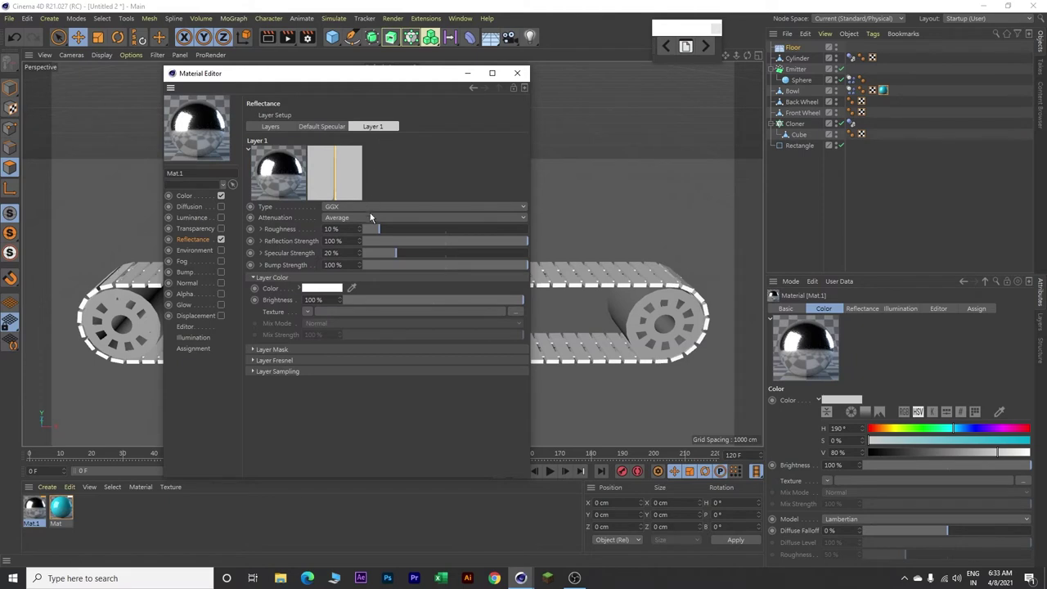
Step: Set the new GGX layer's attenuation to Additive, its roughness to 0 % and its reflection strength to 10 %
{"action": "left_click", "coordinate": [370, 216]}
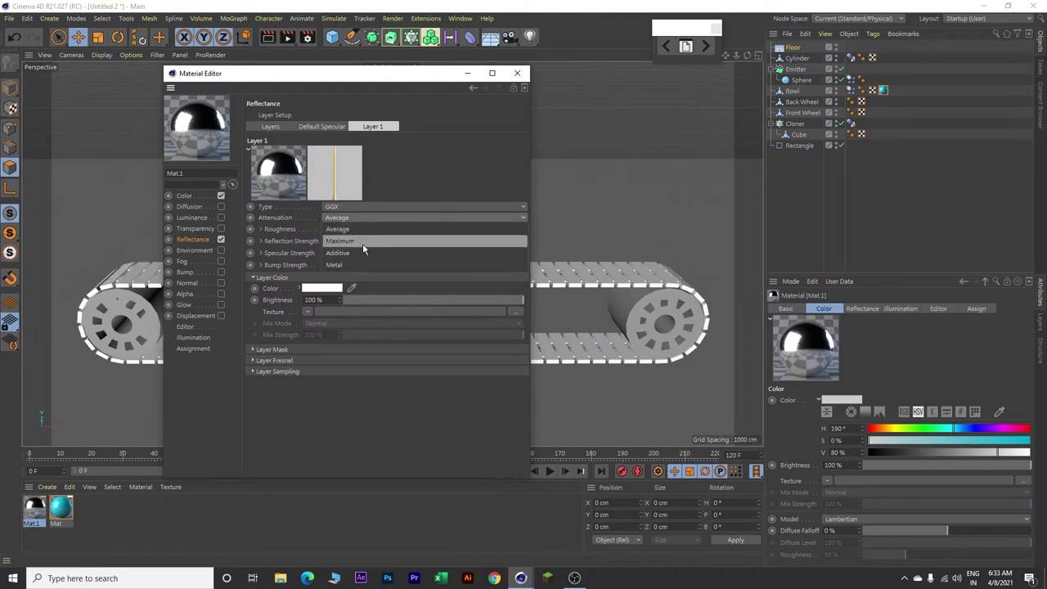
{"action": "left_click", "coordinate": [358, 252]}
{"action": "key", "text": "Tab"}
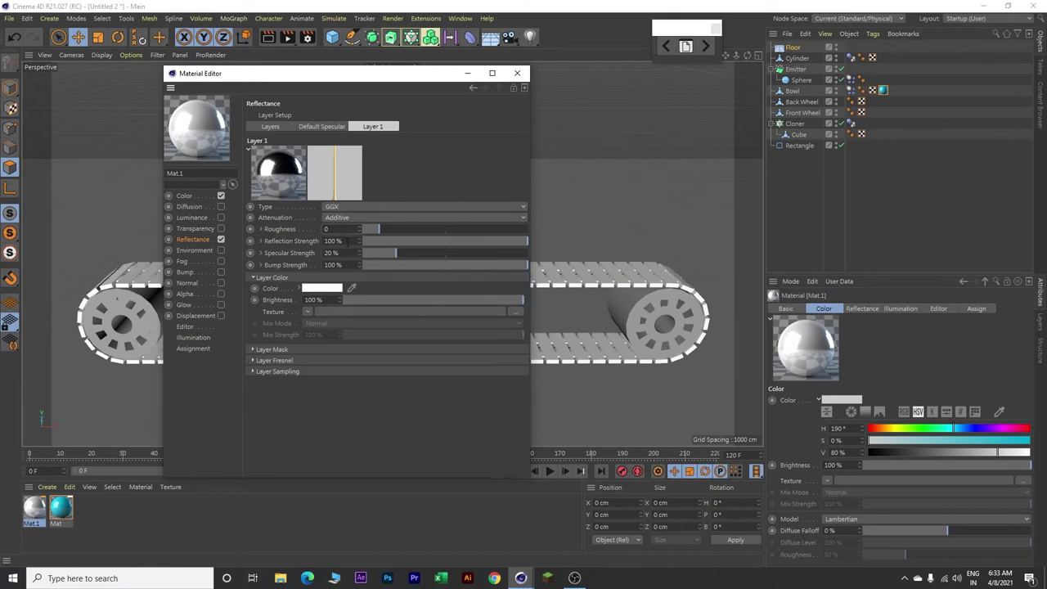
{"action": "key", "text": "Tab"}
{"action": "type", "text": "10"}
{"action": "key", "text": "Return"}
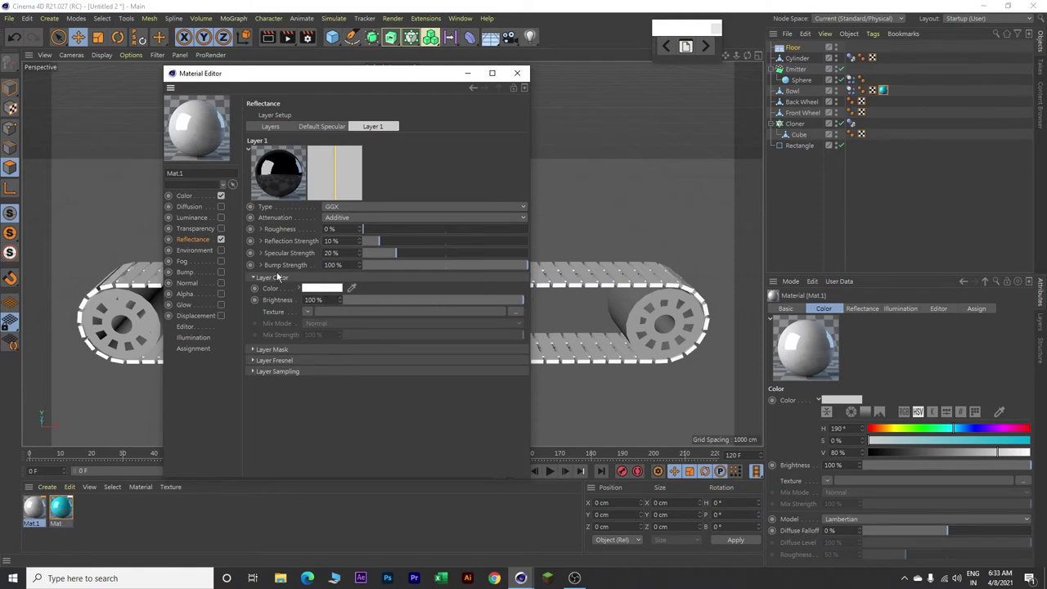
Step: Assign the Variation effect shader as the texture of the new material's color channel
{"action": "left_click", "coordinate": [190, 197]}
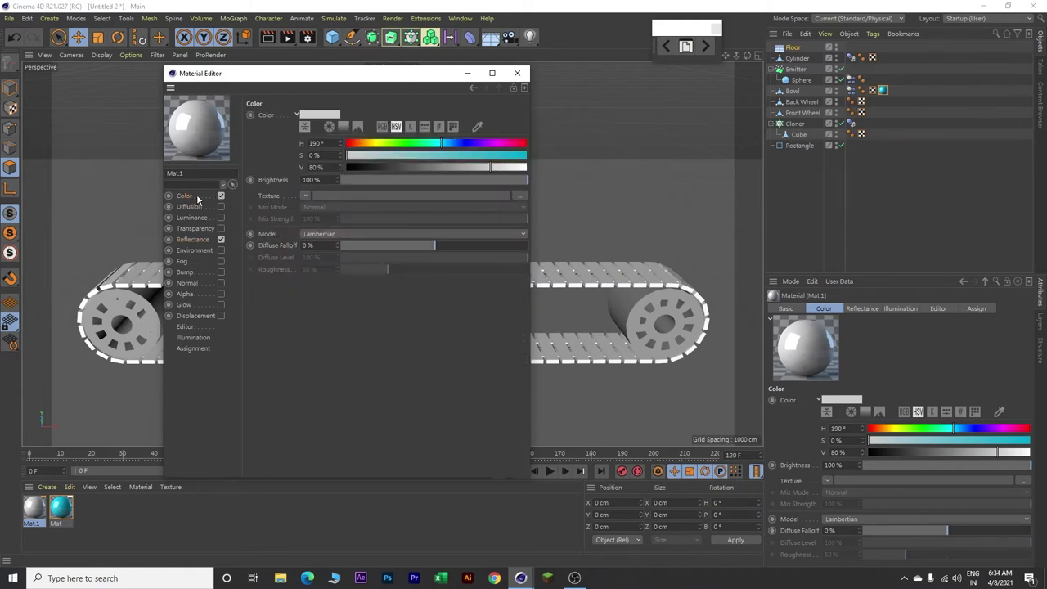
{"action": "left_click", "coordinate": [306, 195]}
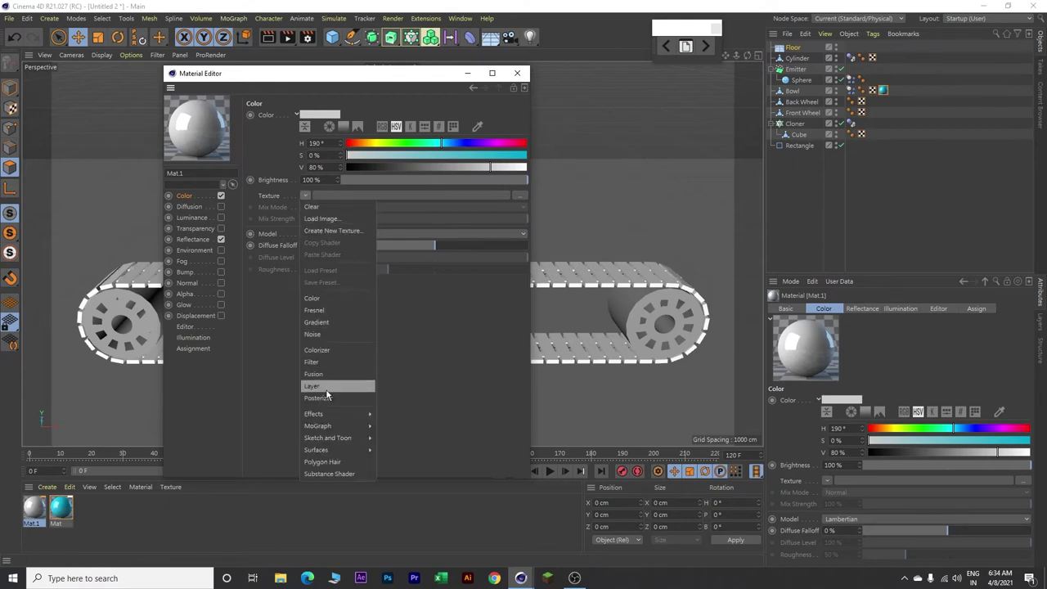
{"action": "mouse_move", "coordinate": [326, 415]}
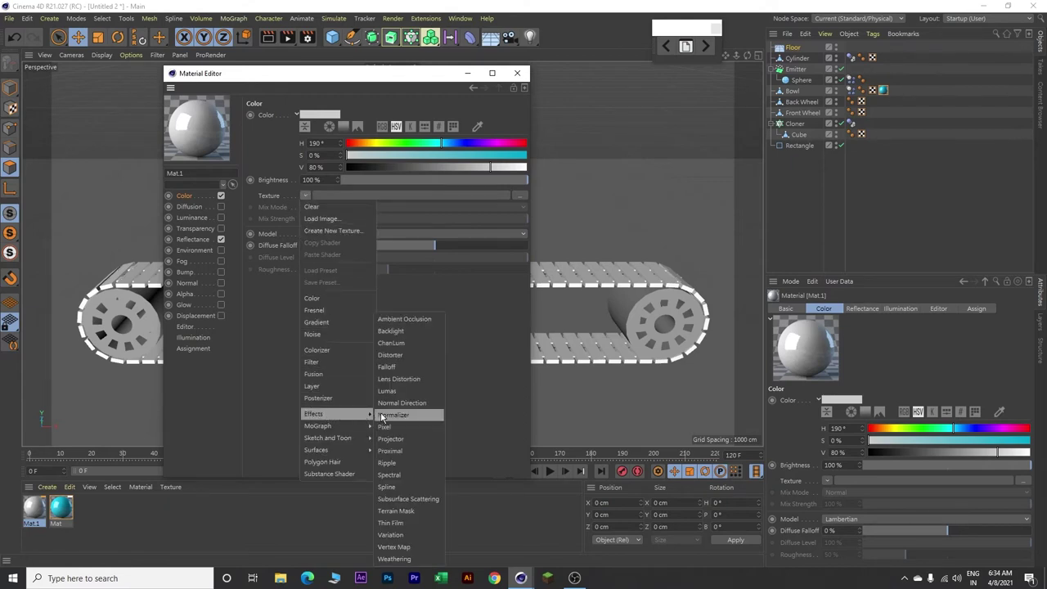
{"action": "left_click", "coordinate": [391, 535]}
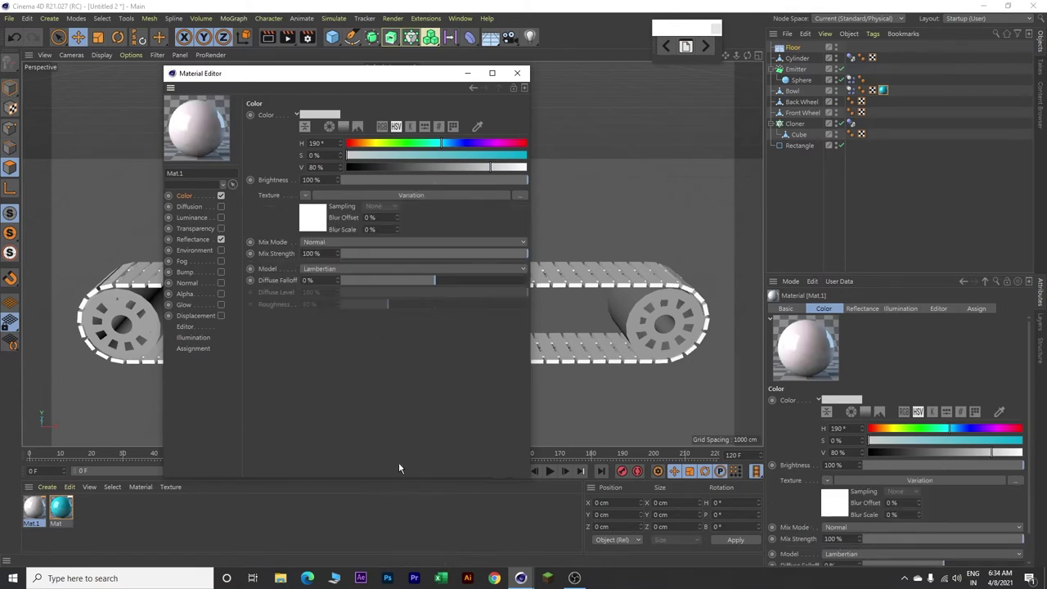
Step: In the Variation shader, set the gradient blend to 100 %, the gradient mode to Replace and the random color to 0 %
{"action": "left_click", "coordinate": [428, 196]}
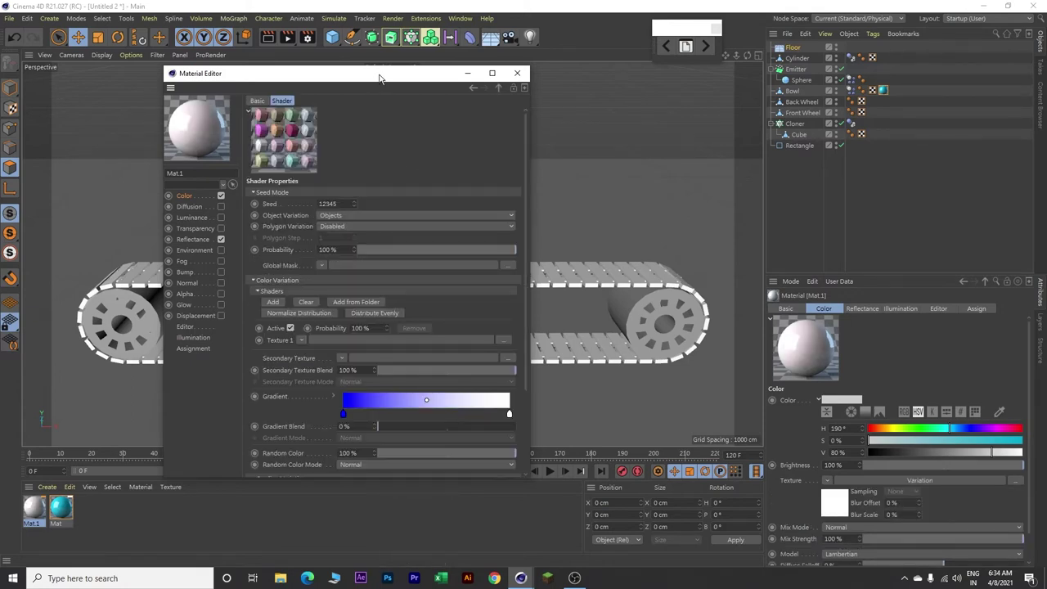
{"action": "left_click_drag", "start_coordinate": [381, 74], "coordinate": [395, 48]}
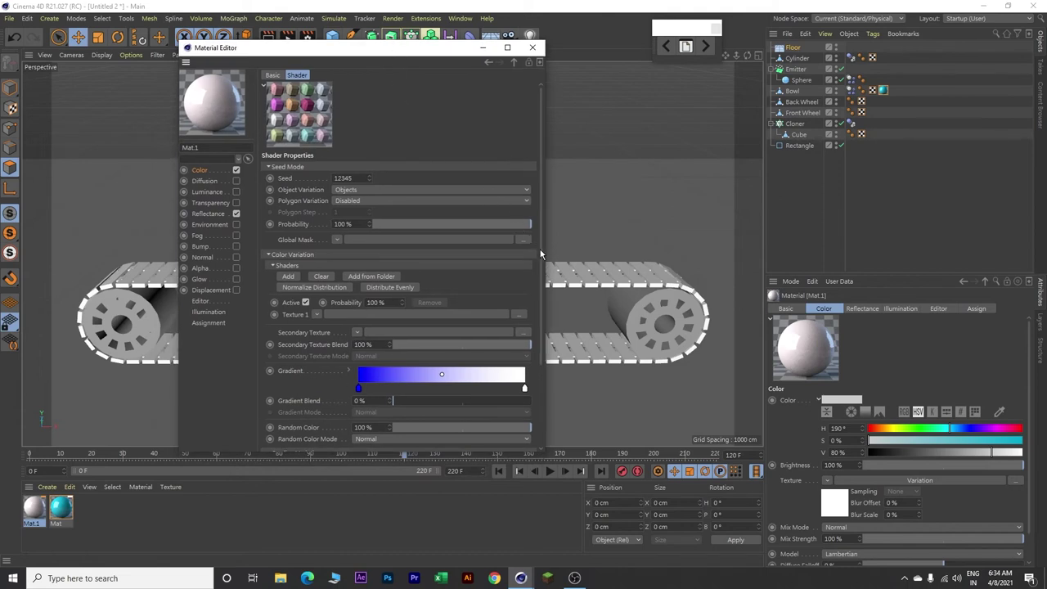
{"action": "left_click_drag", "start_coordinate": [541, 254], "coordinate": [538, 282]}
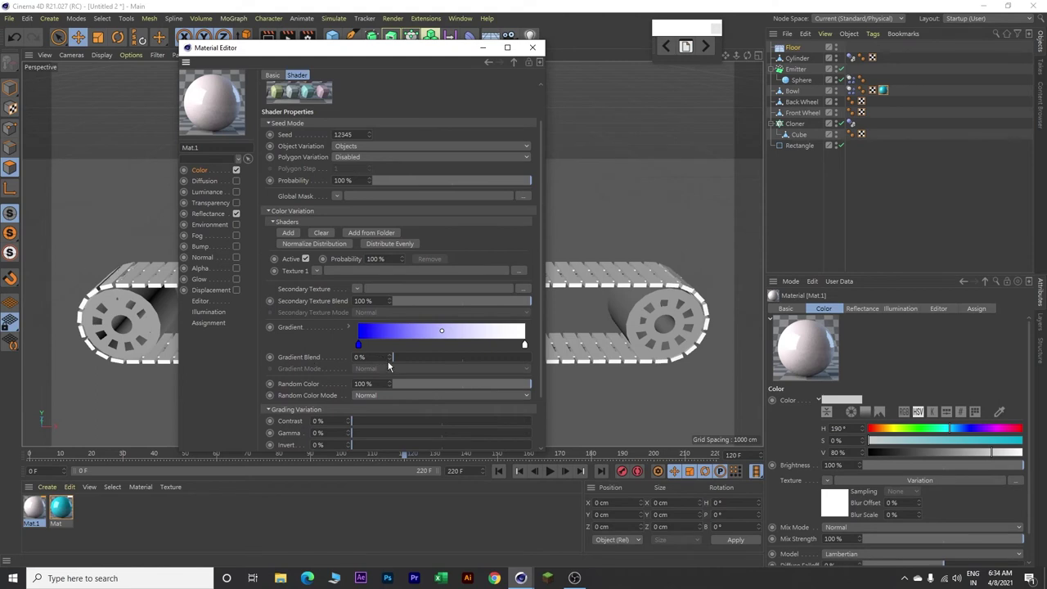
{"action": "left_click_drag", "start_coordinate": [392, 356], "coordinate": [537, 360]}
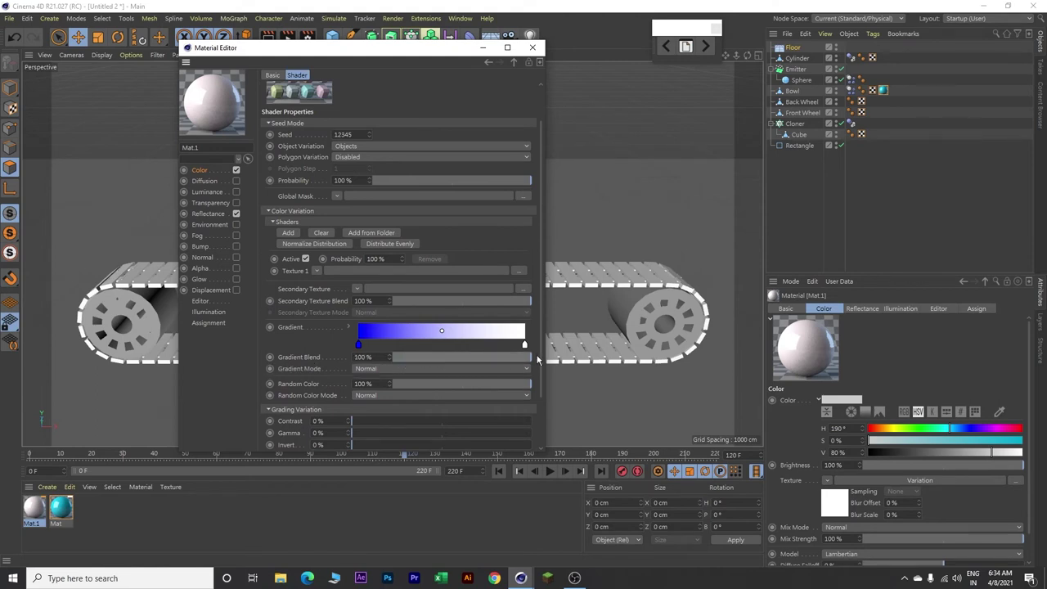
{"action": "left_click", "coordinate": [394, 369]}
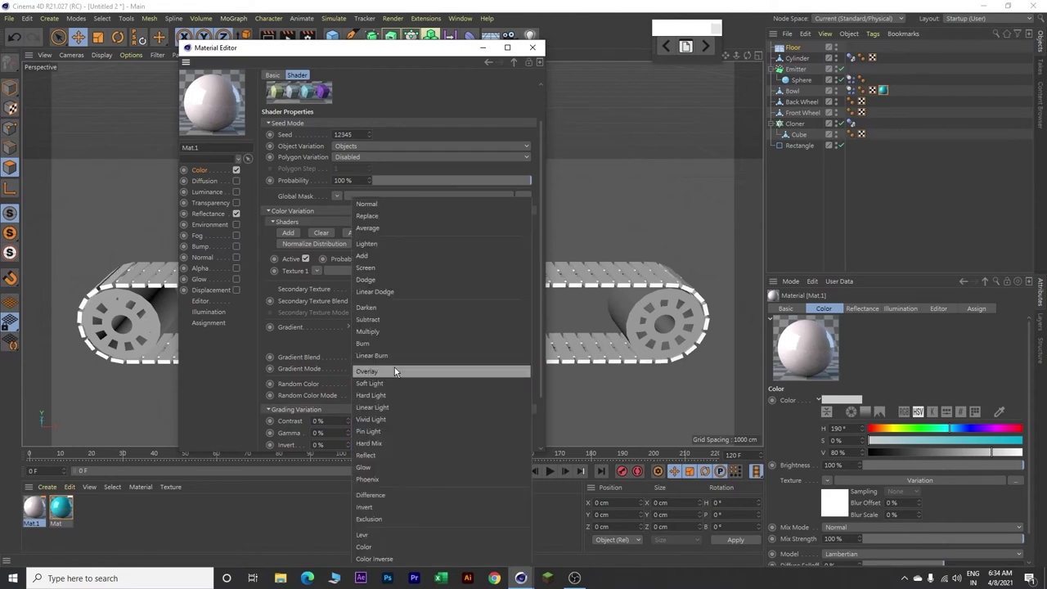
{"action": "left_click", "coordinate": [387, 216]}
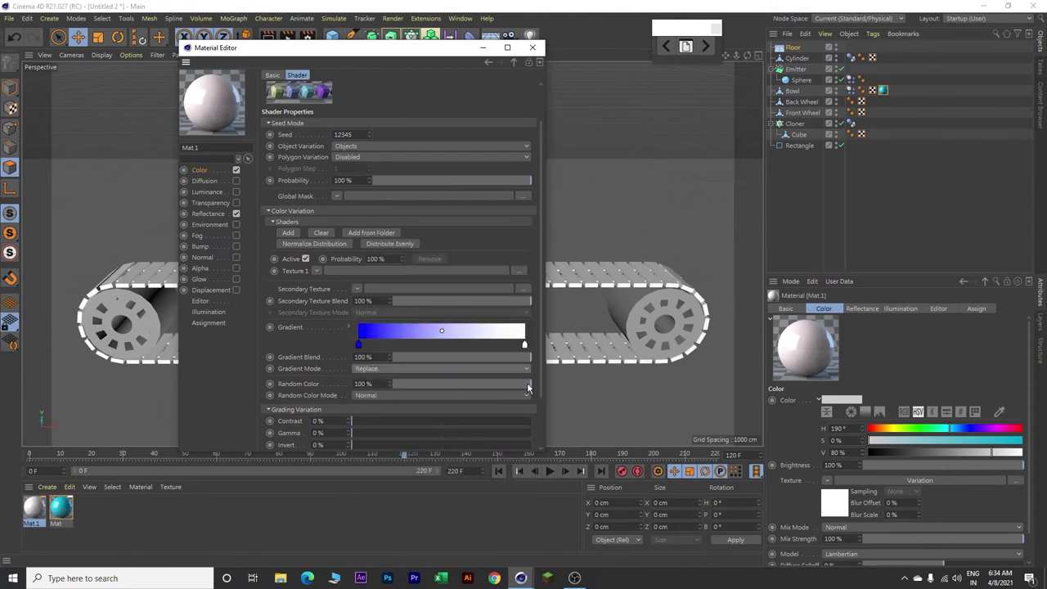
{"action": "left_click_drag", "start_coordinate": [531, 383], "coordinate": [399, 383]}
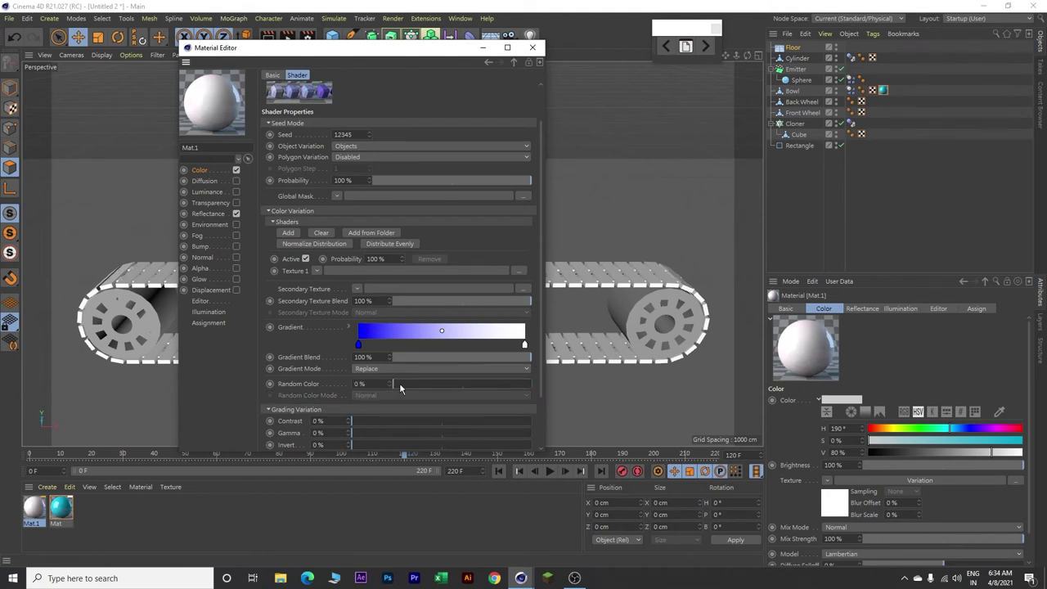
Step: Load the Full Colors preset into the Variation shader's gradient and apply the material to the emitter's Sphere
{"action": "left_click", "coordinate": [349, 326]}
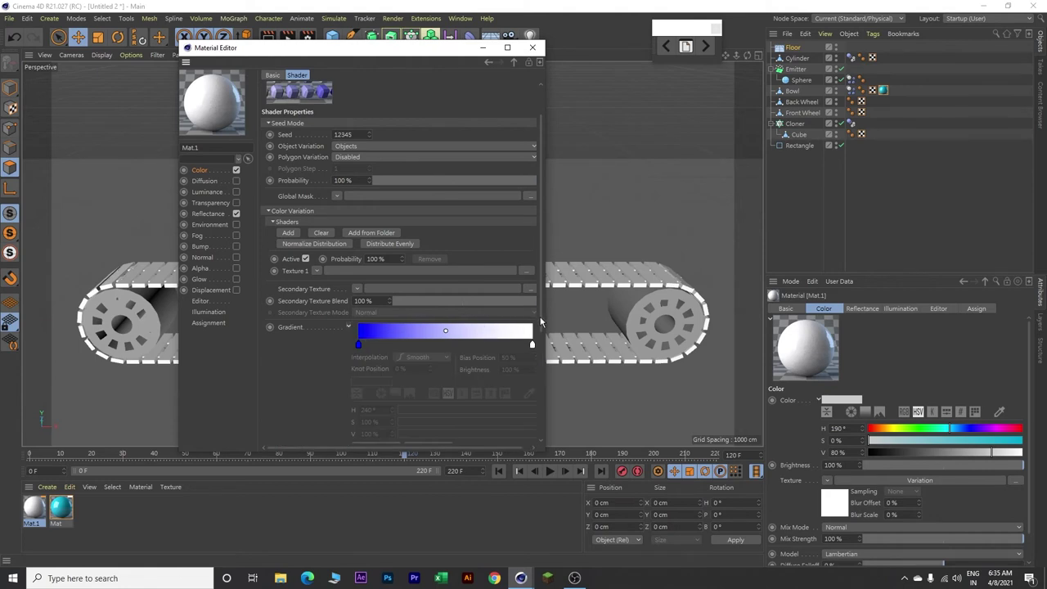
{"action": "scroll", "coordinate": [540, 319], "scroll_direction": "down", "scroll_amount": 3}
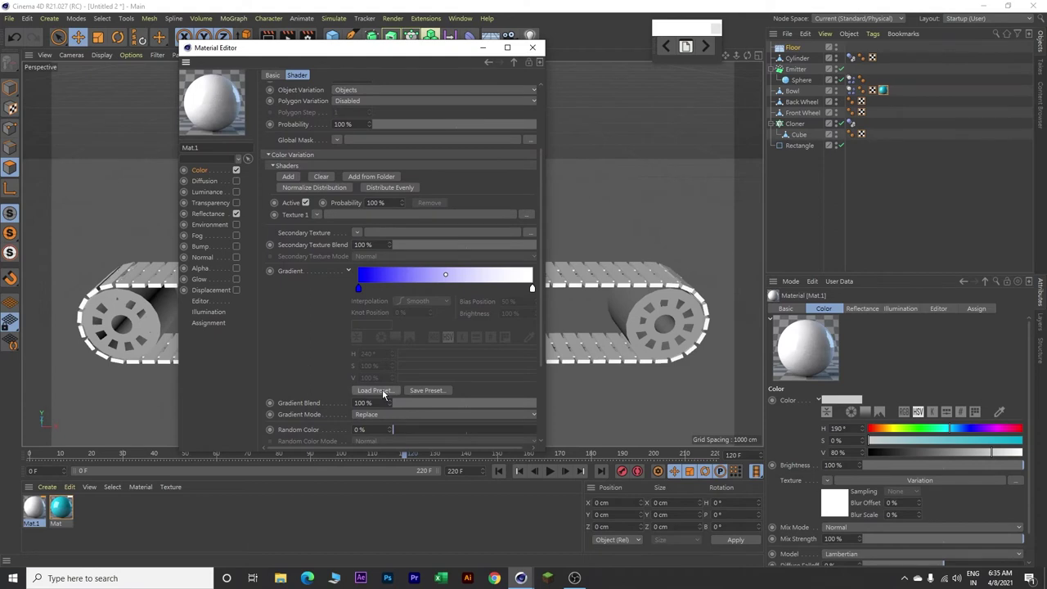
{"action": "left_click", "coordinate": [382, 393]}
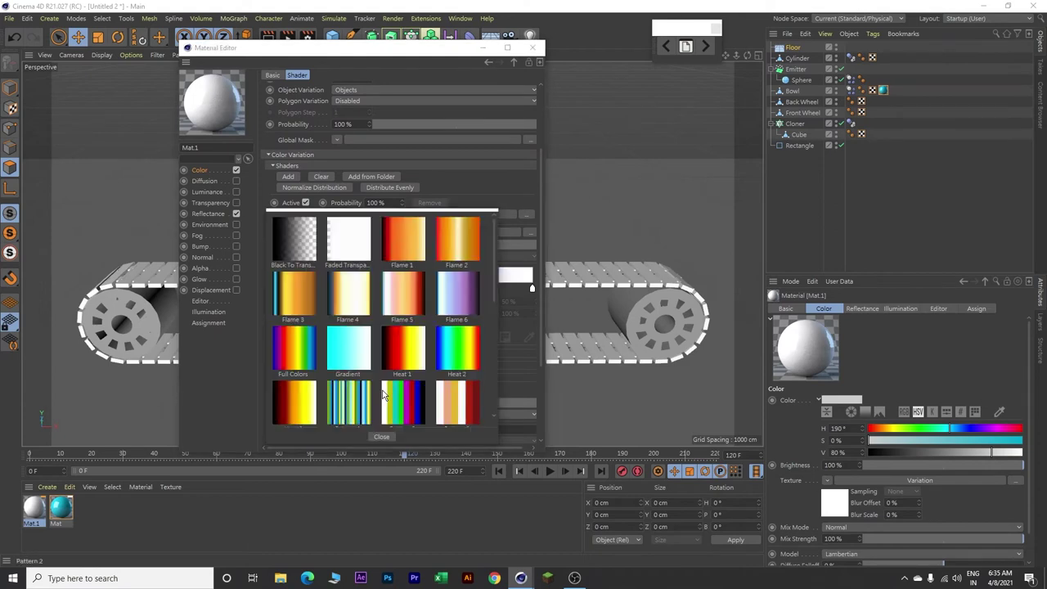
{"action": "left_click", "coordinate": [297, 352]}
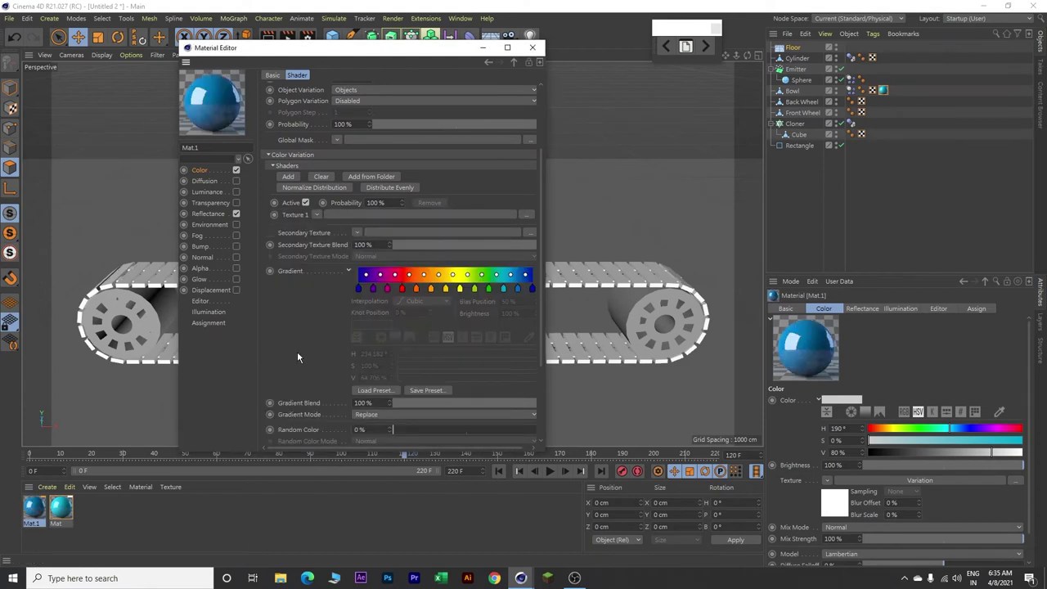
{"action": "left_click", "coordinate": [532, 47]}
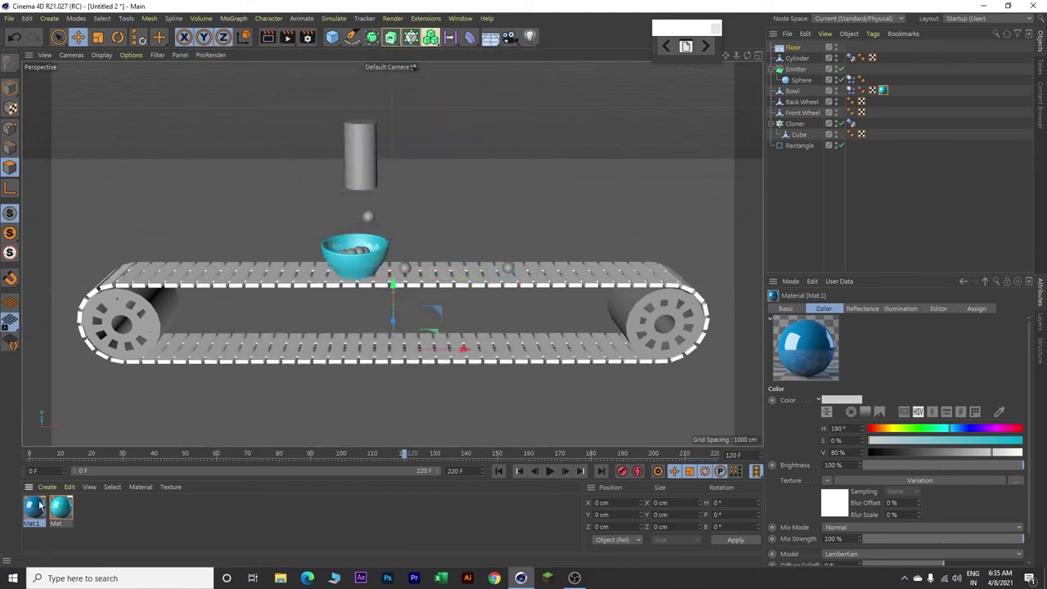
{"action": "left_click_drag", "start_coordinate": [56, 502], "coordinate": [393, 333]}
{"action": "left_click_drag", "start_coordinate": [715, 164], "coordinate": [799, 82]}
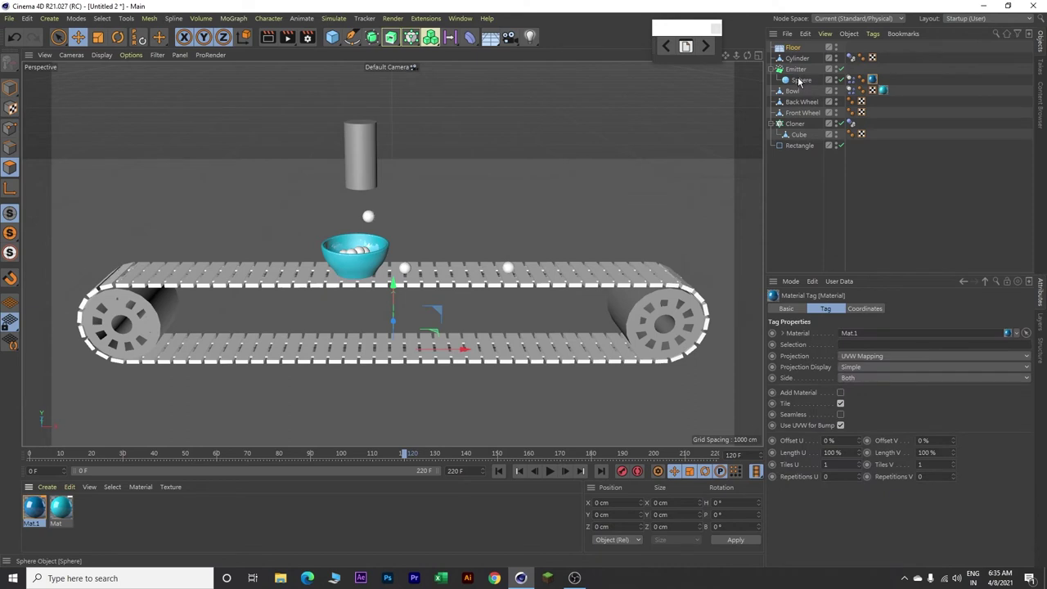
Step: Render the current frame around the bowl in the Picture Viewer to check the sphere colors
{"action": "left_click_drag", "start_coordinate": [471, 186], "coordinate": [461, 202], "text": "alt"}
{"action": "left_click_drag", "start_coordinate": [454, 255], "coordinate": [461, 201], "text": "alt"}
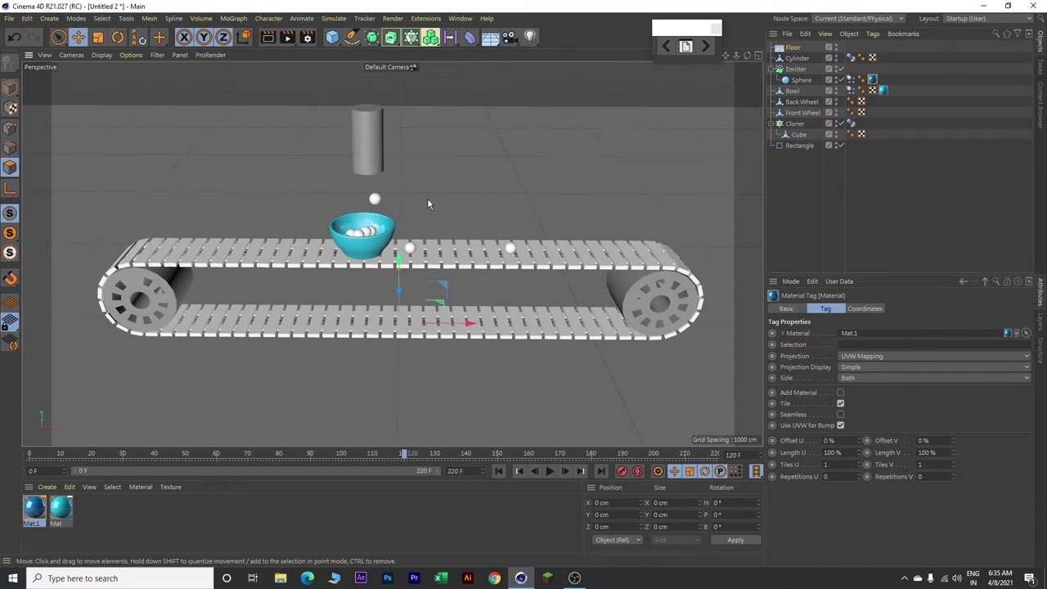
{"action": "scroll", "coordinate": [427, 203], "scroll_direction": "up", "scroll_amount": 4}
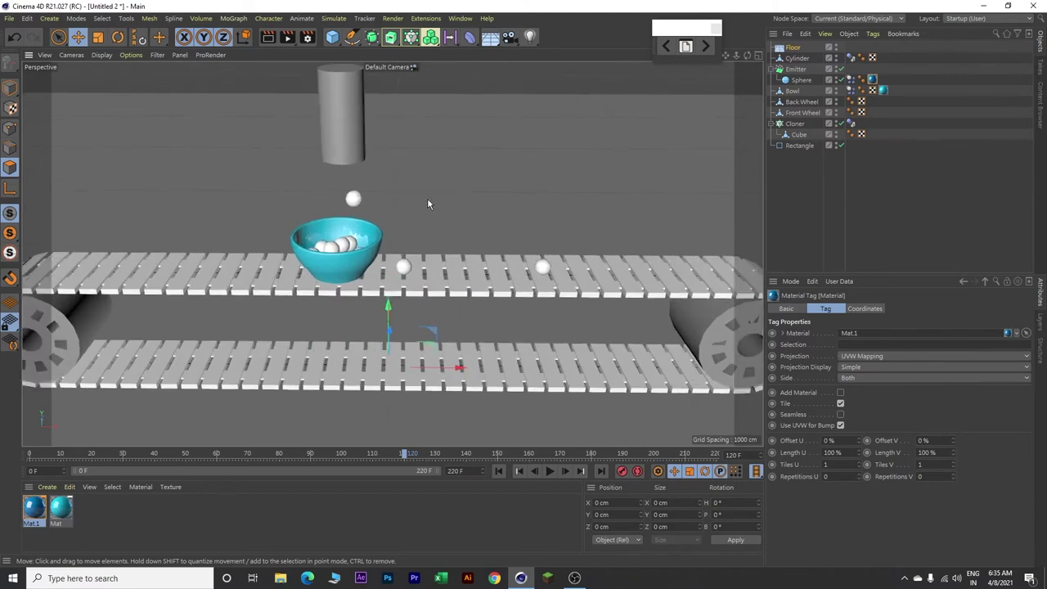
{"action": "key", "text": "shift+r"}
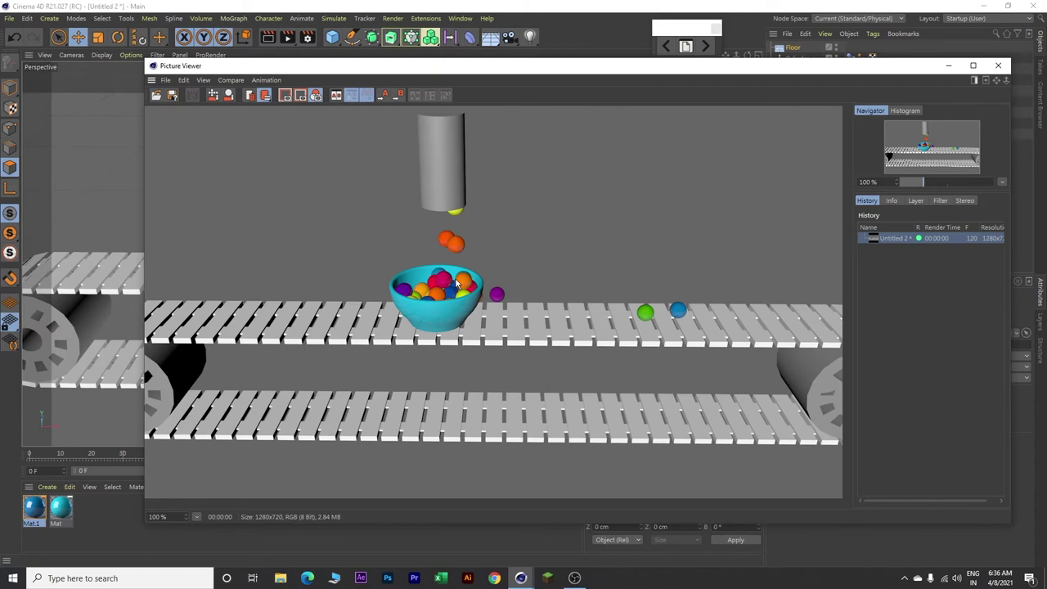
{"action": "left_click", "coordinate": [998, 65]}
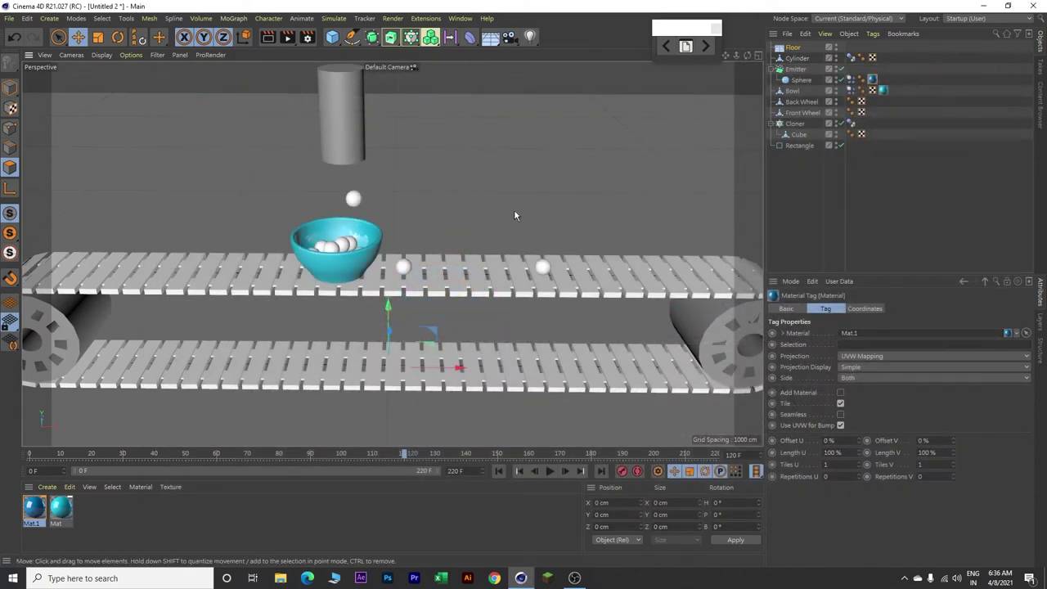
Step: Add a Sky object to the conveyor scene
{"action": "scroll", "coordinate": [507, 213], "scroll_direction": "down", "scroll_amount": 6}
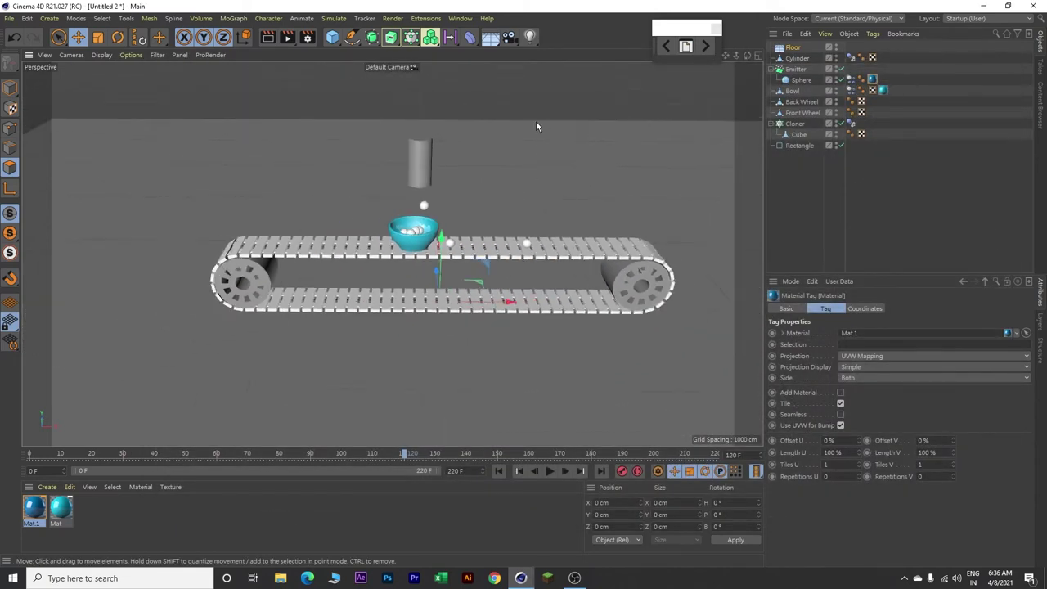
{"action": "left_click", "coordinate": [491, 38]}
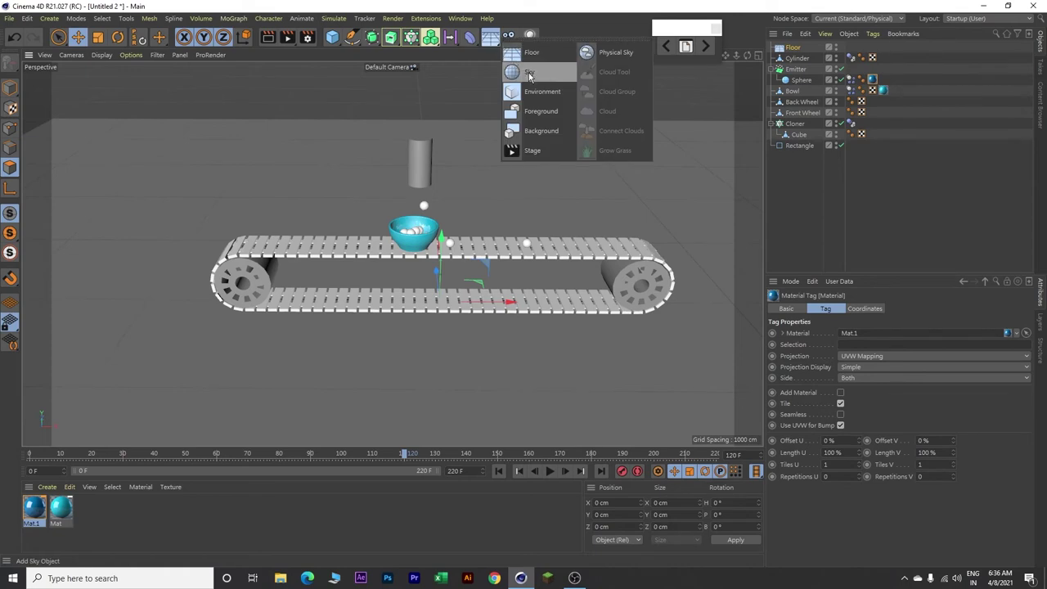
{"action": "left_click", "coordinate": [529, 75]}
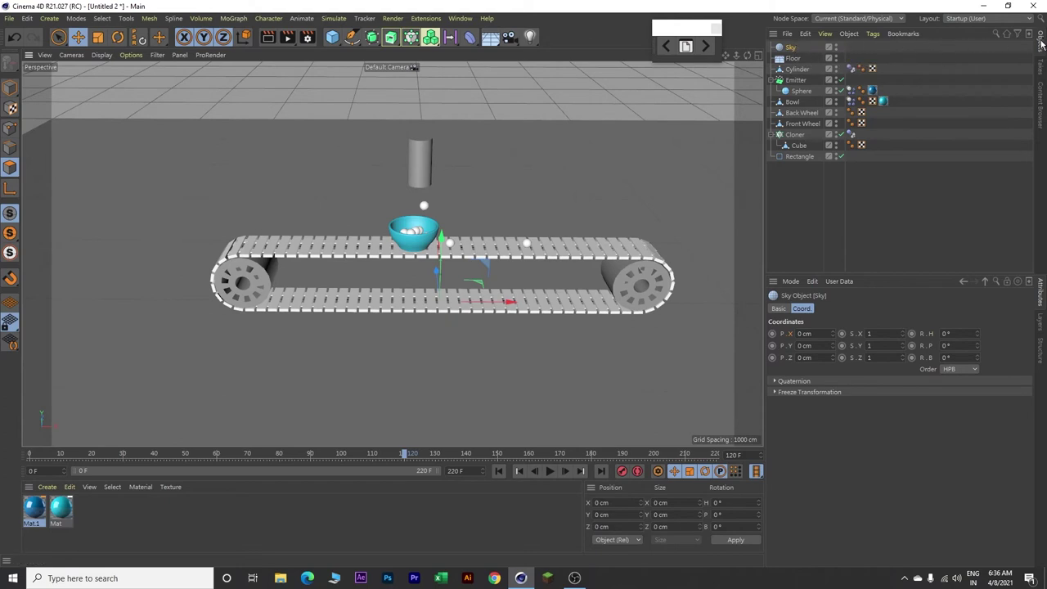
Step: Find the Sunny Promenade material among the HDRI lighting presets and add it to the scene's materials
{"action": "left_click", "coordinate": [1041, 106]}
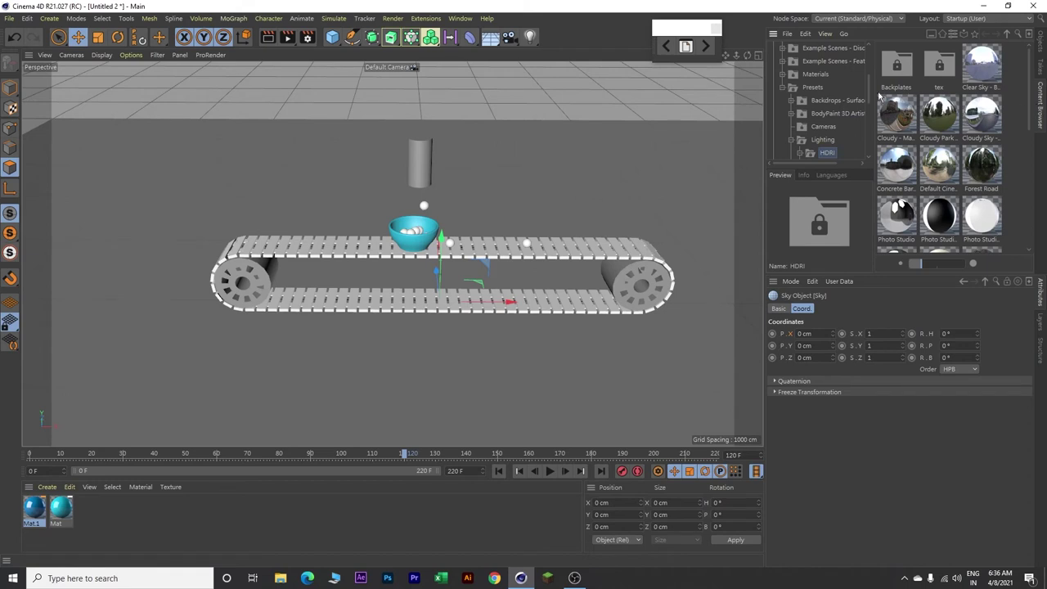
{"action": "mouse_move", "coordinate": [868, 88]}
{"action": "left_mouse_down"}
{"action": "mouse_move", "coordinate": [866, 67]}
{"action": "mouse_move", "coordinate": [811, 67]}
{"action": "mouse_move", "coordinate": [867, 64]}
{"action": "mouse_move", "coordinate": [868, 86]}
{"action": "left_mouse_up"}
{"action": "left_click", "coordinate": [811, 65]}
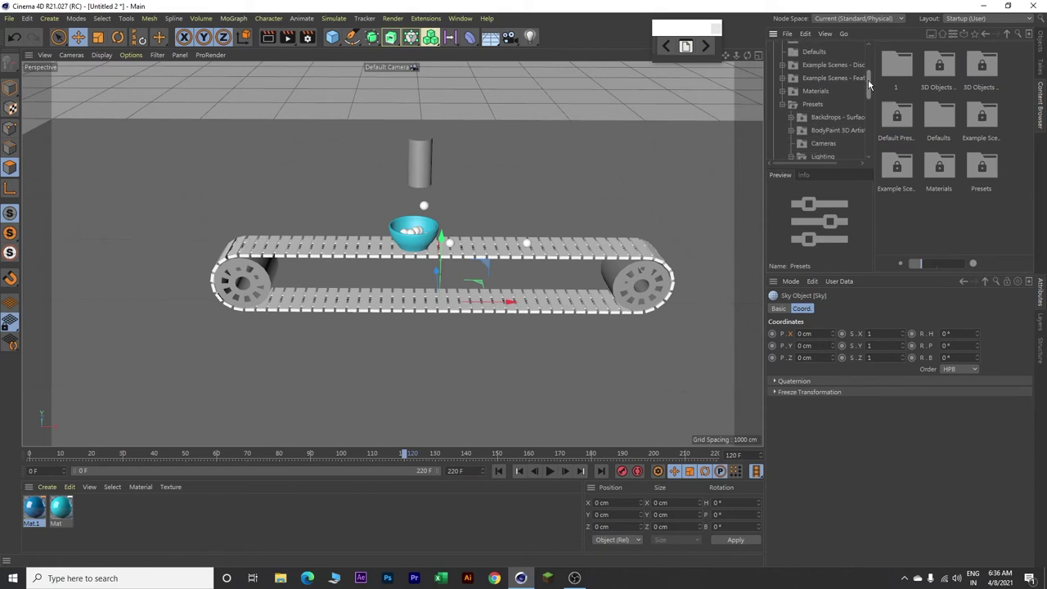
{"action": "left_click", "coordinate": [812, 102]}
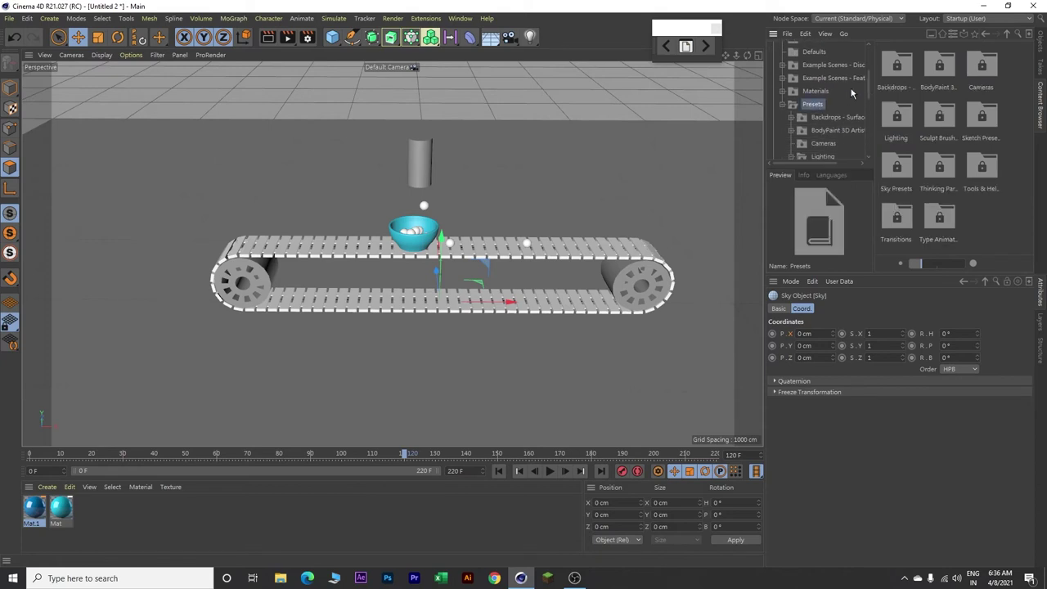
{"action": "left_click_drag", "start_coordinate": [868, 79], "coordinate": [867, 97]}
{"action": "double_click", "coordinate": [824, 92]}
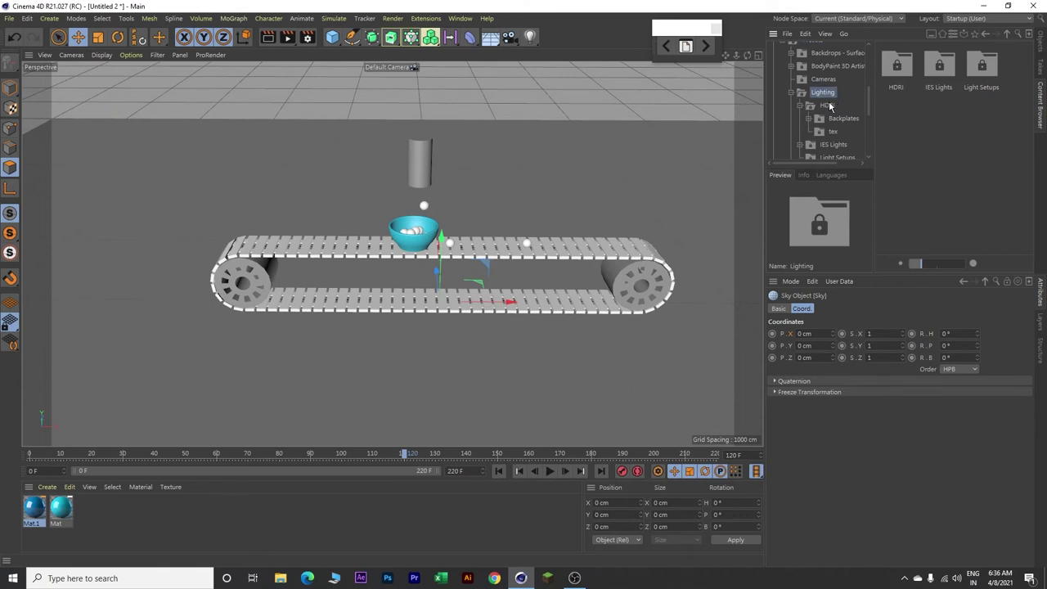
{"action": "left_click", "coordinate": [825, 106]}
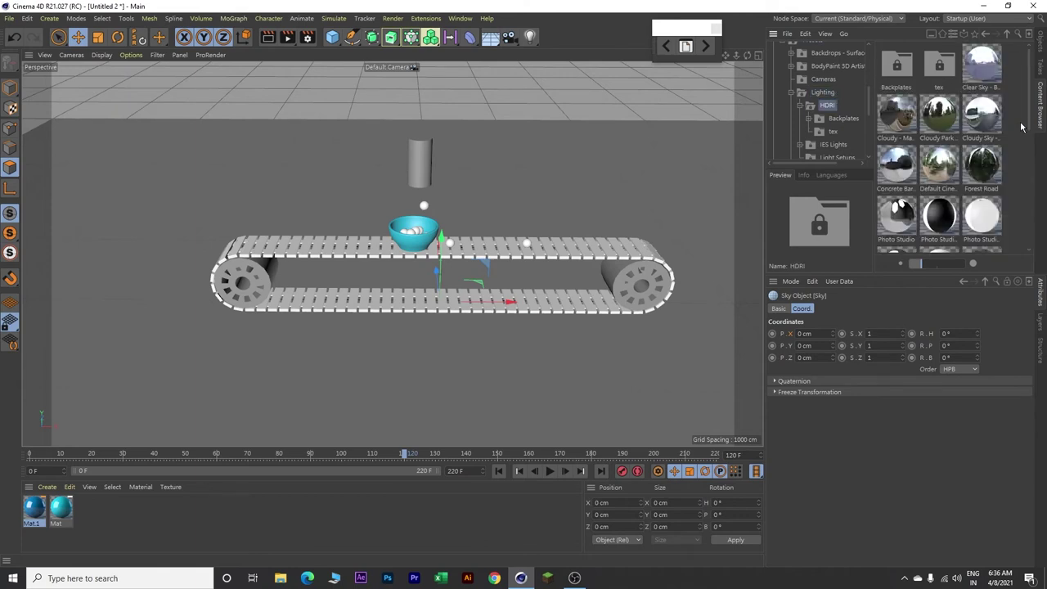
{"action": "left_click_drag", "start_coordinate": [1031, 122], "coordinate": [1030, 251]}
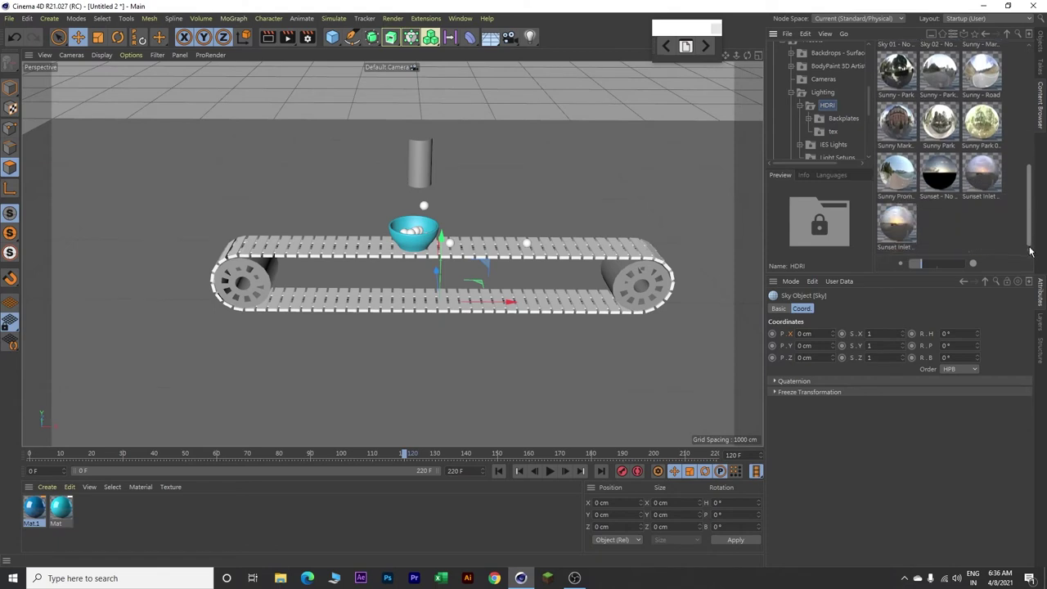
{"action": "left_click", "coordinate": [902, 172]}
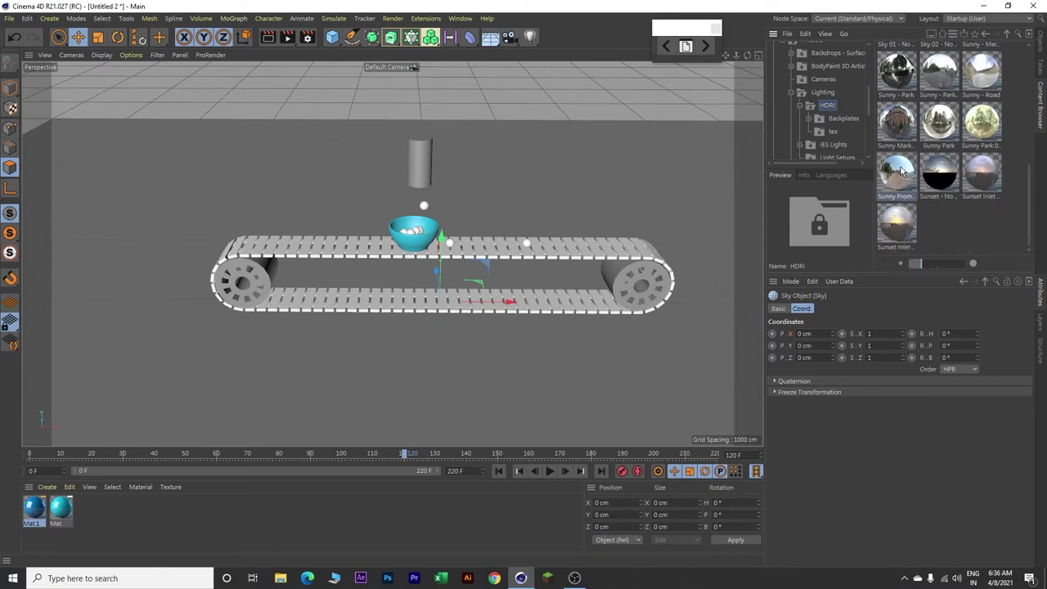
{"action": "left_click_drag", "start_coordinate": [169, 522], "coordinate": [167, 521]}
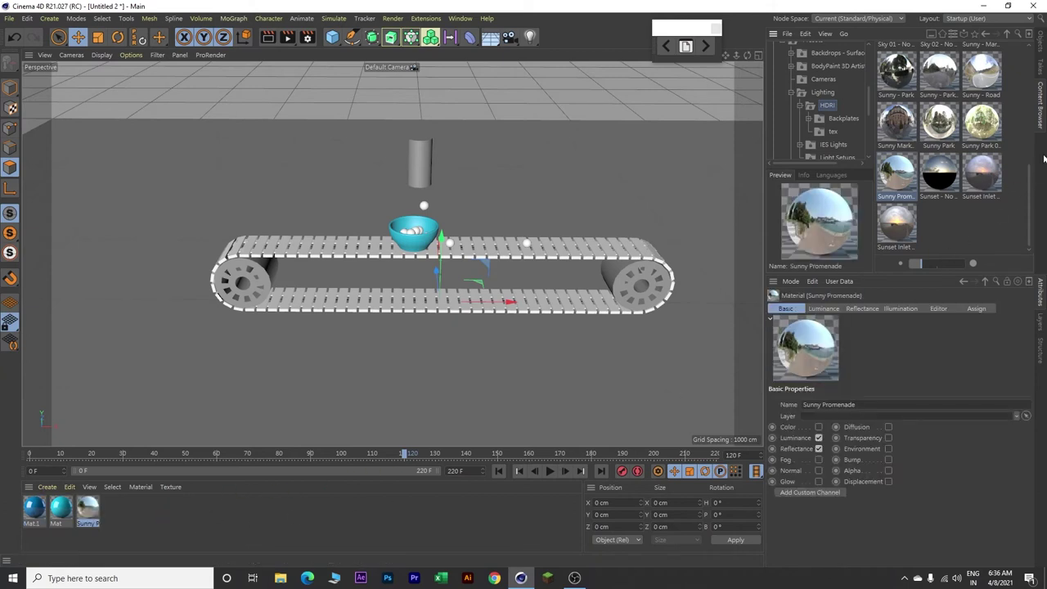
Step: Apply the Sunny Promenade material to the Sky object and turn off the material's Reflectance channel
{"action": "left_click", "coordinate": [1041, 44]}
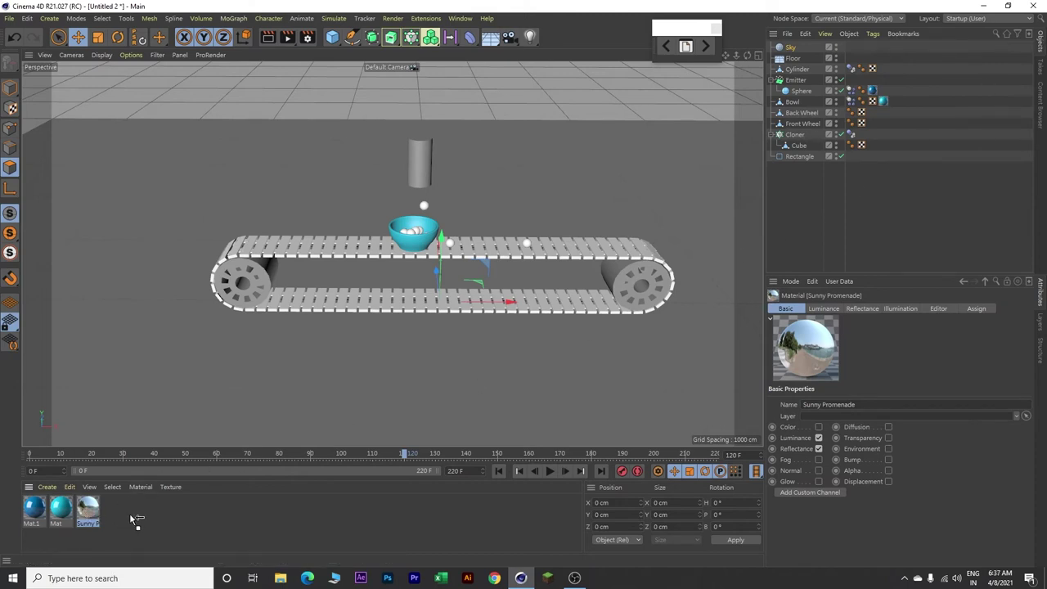
{"action": "left_click_drag", "start_coordinate": [645, 280], "coordinate": [793, 47]}
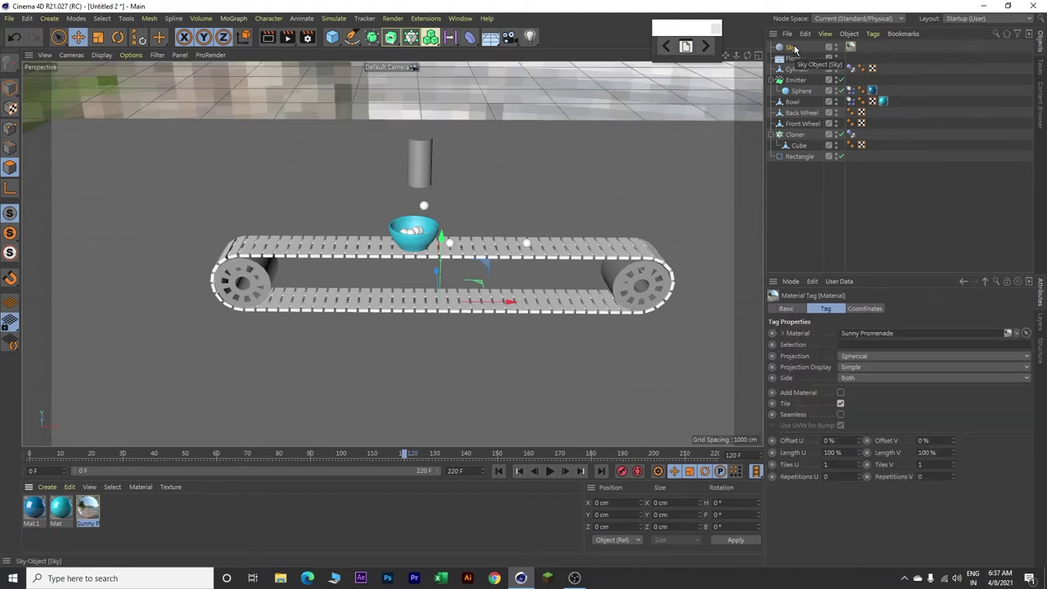
{"action": "double_click", "coordinate": [88, 509]}
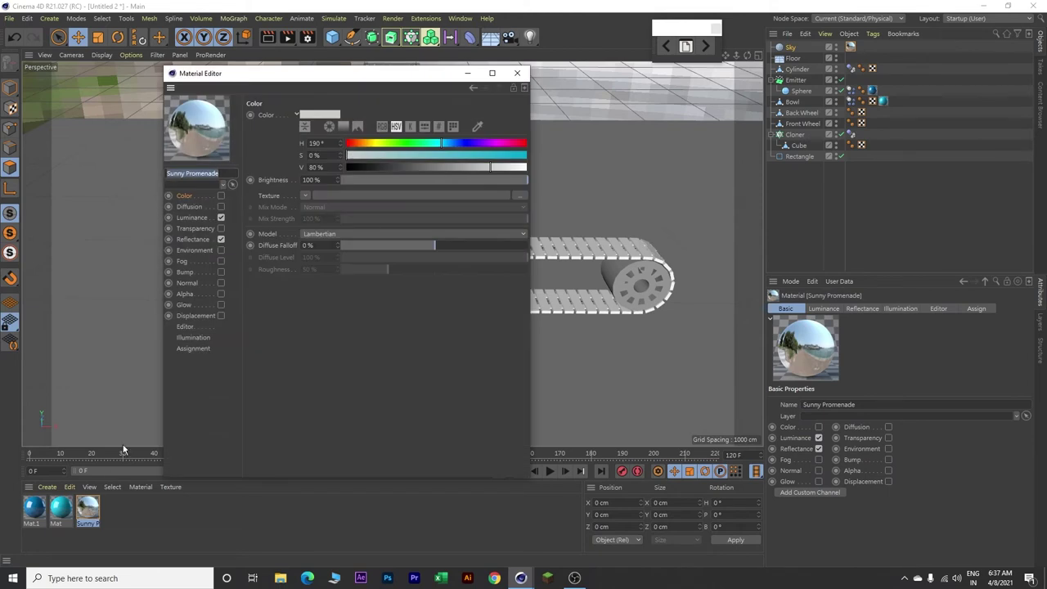
{"action": "left_click", "coordinate": [222, 240]}
{"action": "left_click", "coordinate": [517, 73]}
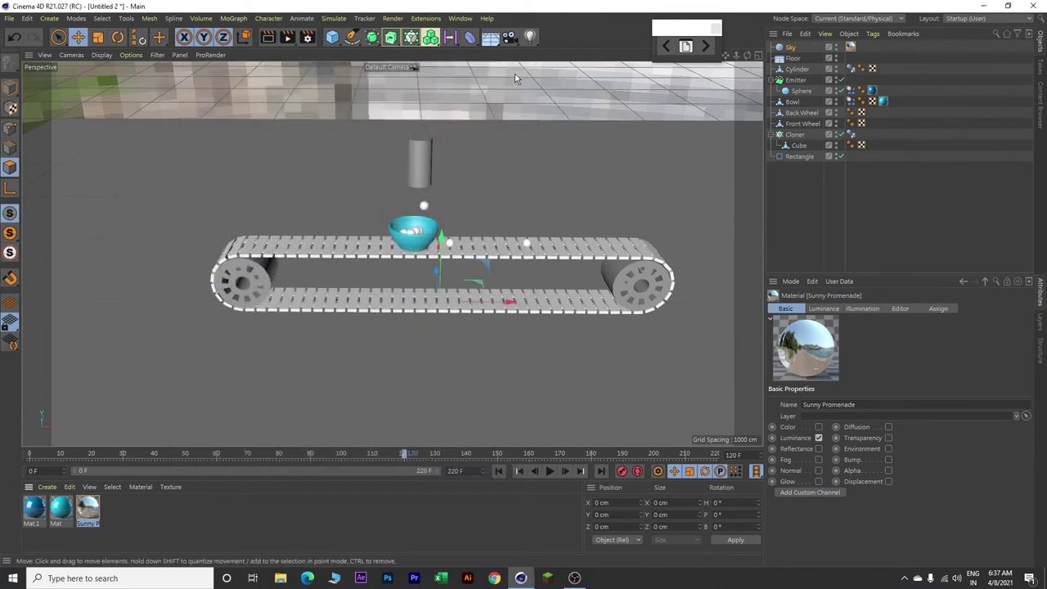
Step: Add a Compositing tag to the Sky and disable Seen by Camera
{"action": "left_click", "coordinate": [795, 47]}
{"action": "right_click", "coordinate": [797, 47]}
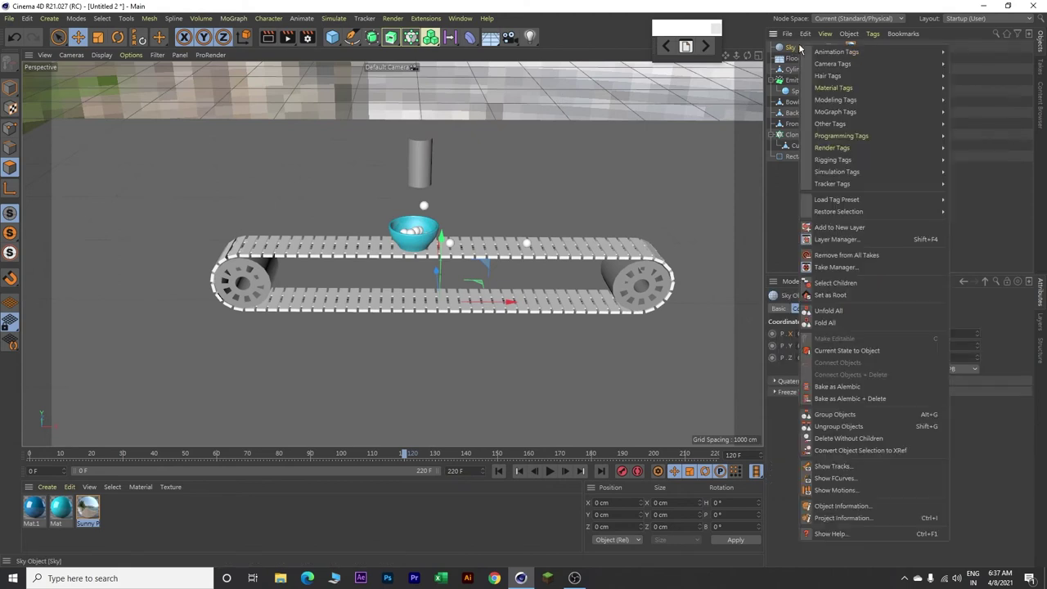
{"action": "mouse_move", "coordinate": [846, 152]}
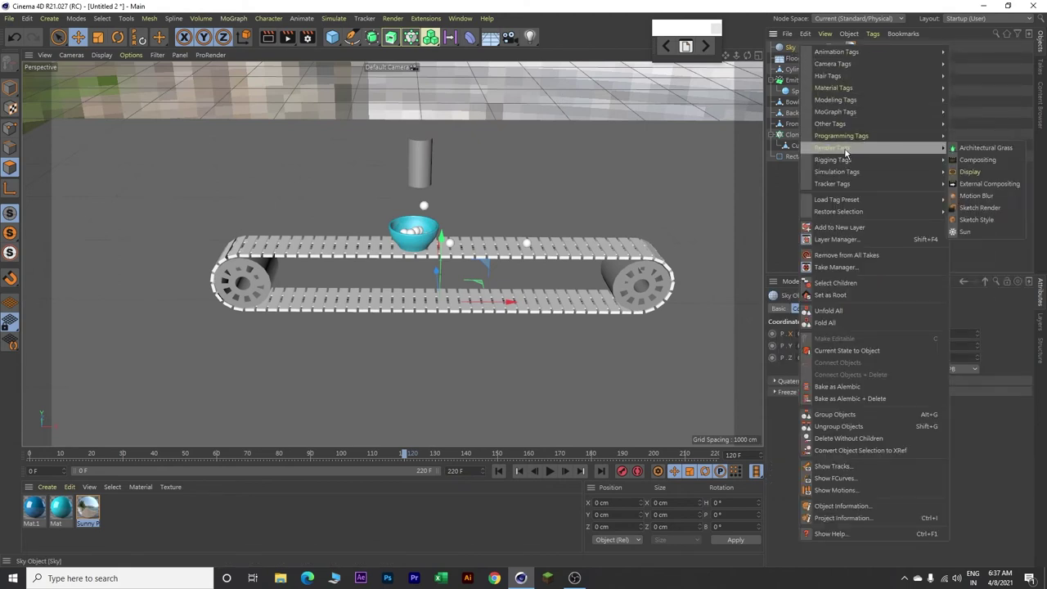
{"action": "left_click", "coordinate": [978, 161]}
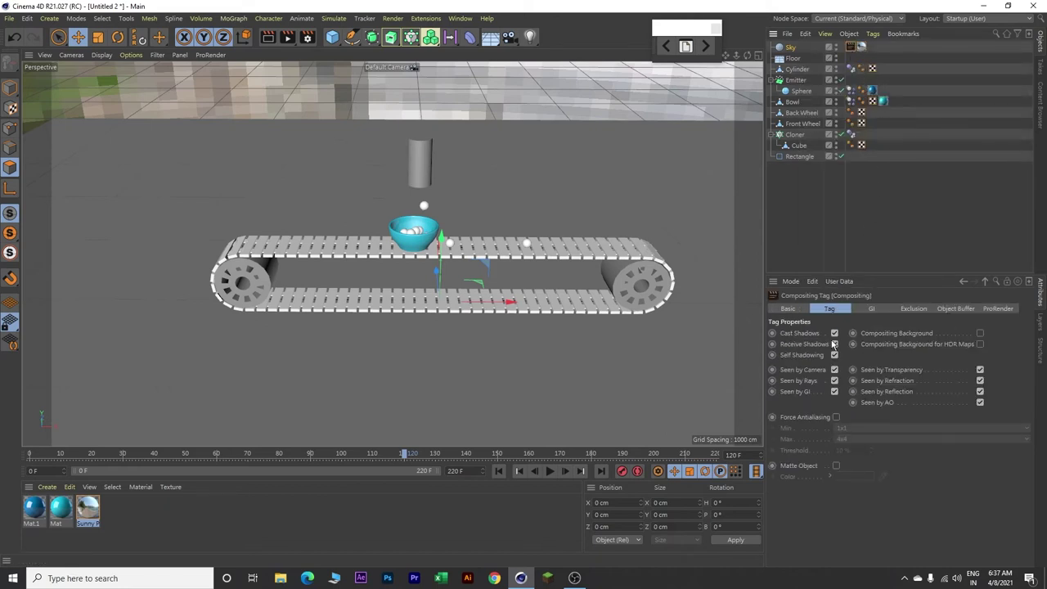
{"action": "left_click", "coordinate": [834, 370]}
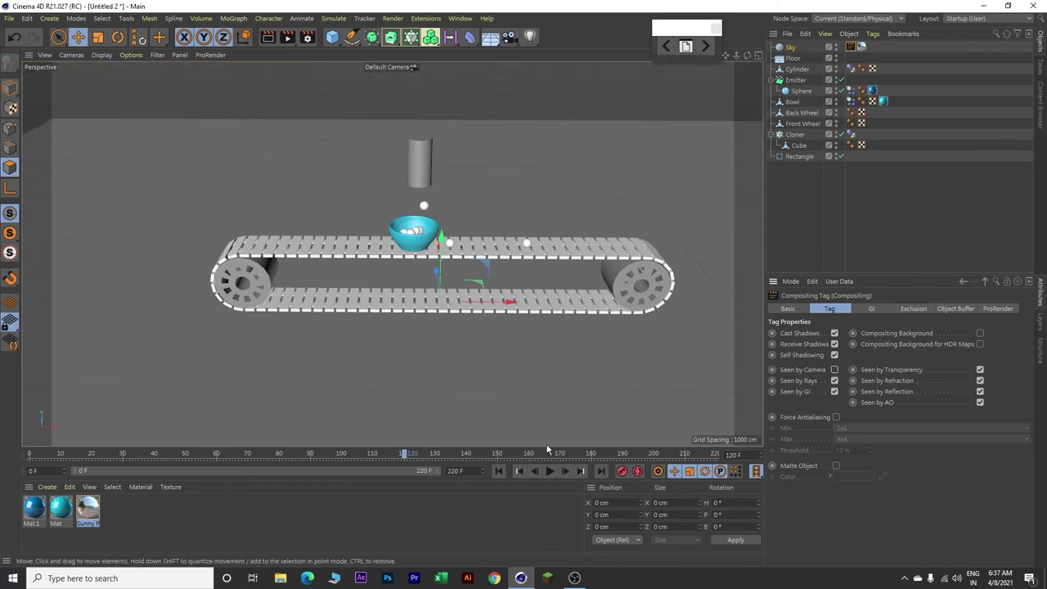
Step: Return to frame 0 and add a Plane with width and height set to 8000 cm
{"action": "left_click", "coordinate": [498, 471]}
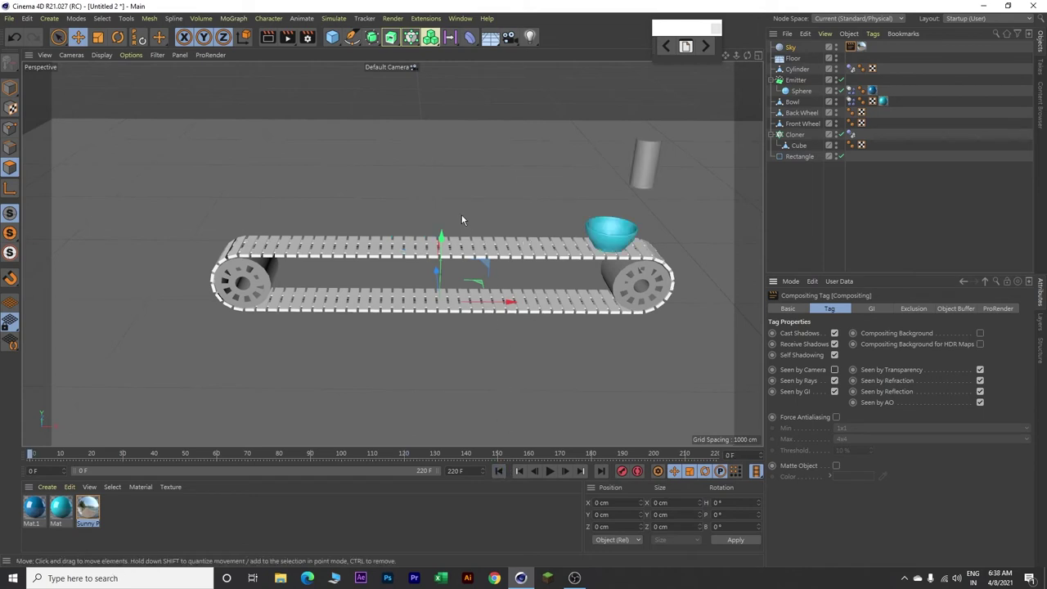
{"action": "scroll", "coordinate": [444, 185], "scroll_direction": "down", "scroll_amount": 4}
{"action": "scroll", "coordinate": [444, 185], "scroll_direction": "down", "scroll_amount": 1}
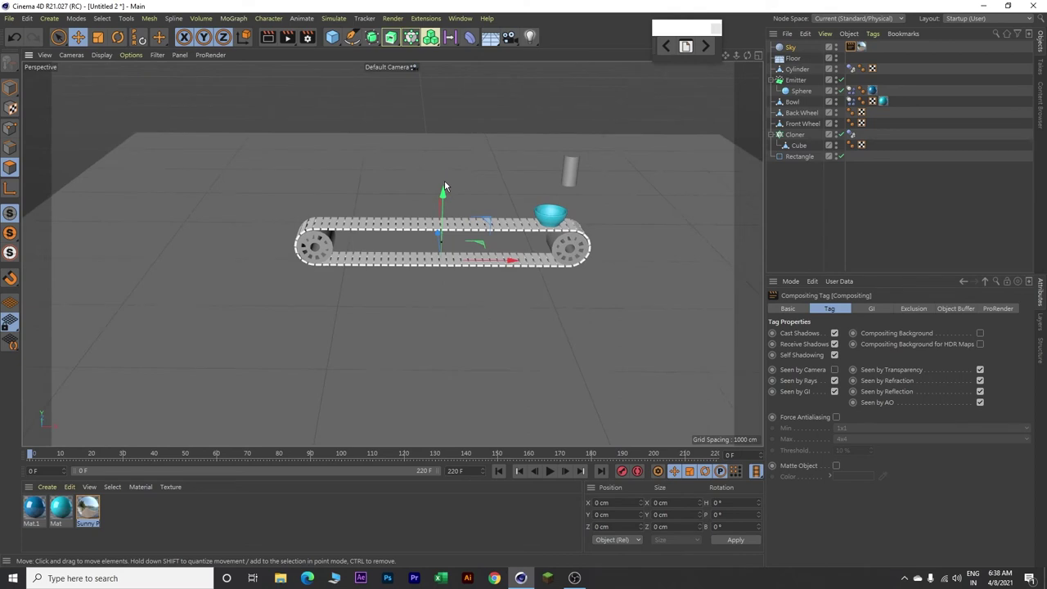
{"action": "left_click_drag", "start_coordinate": [334, 40], "coordinate": [431, 71]}
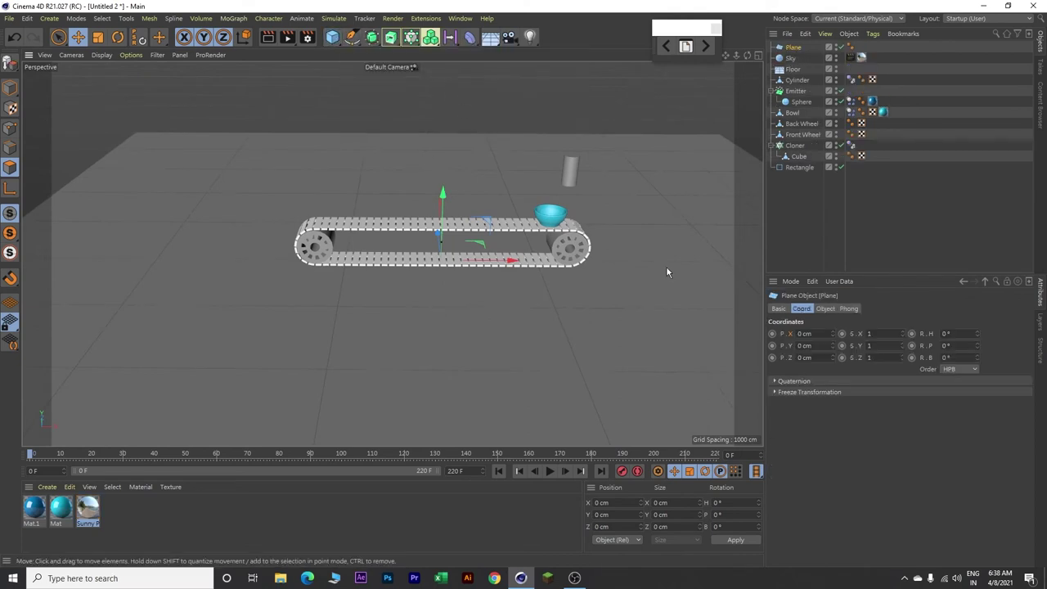
{"action": "left_click", "coordinate": [825, 308]}
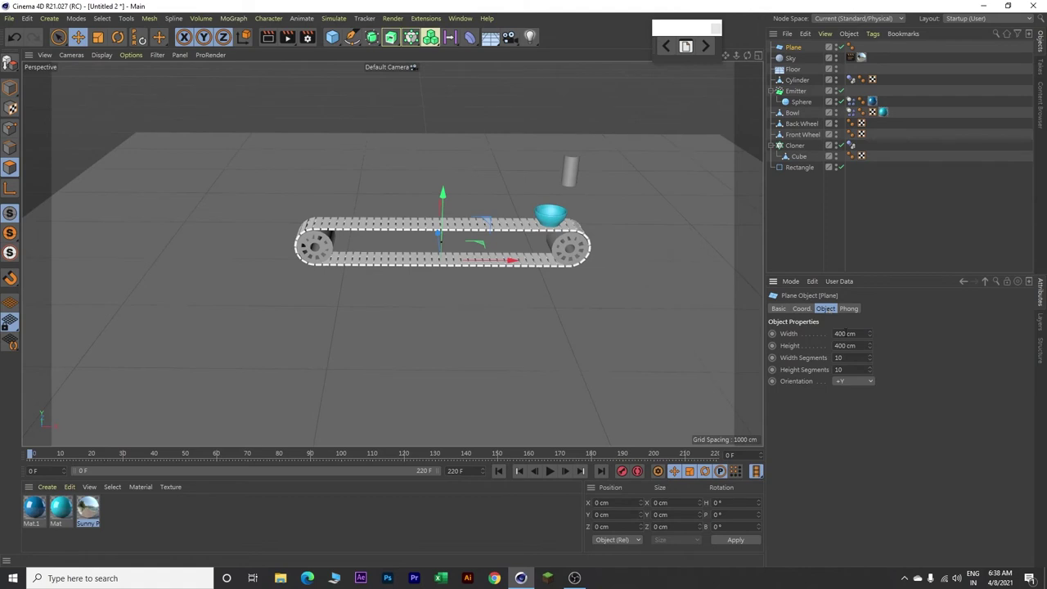
{"action": "left_click_drag", "start_coordinate": [862, 335], "coordinate": [818, 334]}
{"action": "type", "text": "80"}
{"action": "key", "text": "Return"}
{"action": "left_click_drag", "start_coordinate": [866, 346], "coordinate": [793, 350]}
{"action": "type", "text": "800"}
Step: Orient the Plane to -Z and set its Z position to 2000 cm to form a wall behind the conveyor
{"action": "left_click", "coordinate": [856, 381]}
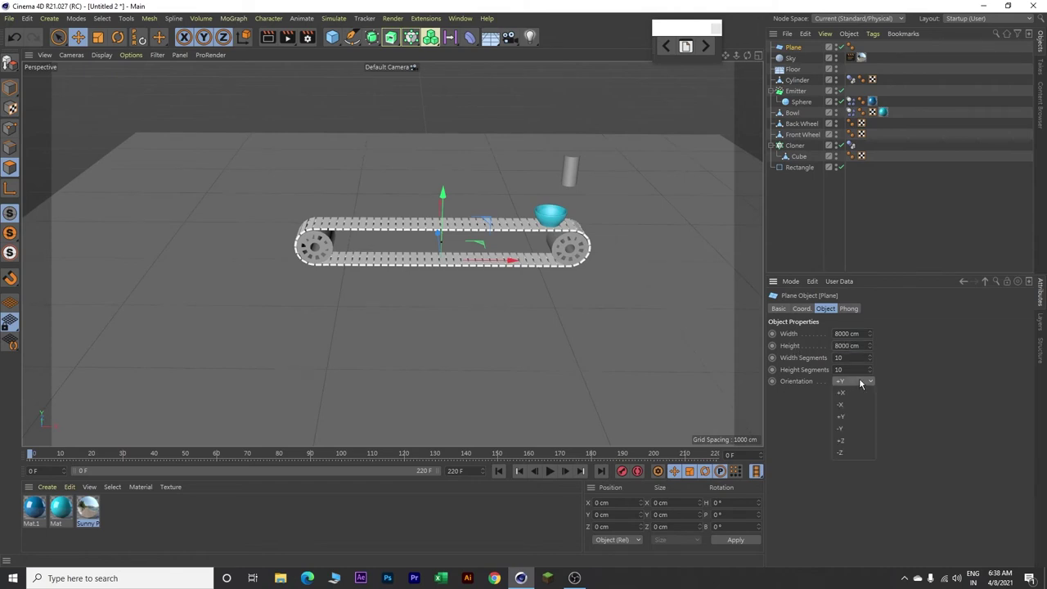
{"action": "left_click", "coordinate": [848, 452]}
{"action": "mouse_move", "coordinate": [567, 304]}
{"action": "left_mouse_down", "text": "alt"}
{"action": "mouse_move", "coordinate": [619, 316]}
{"action": "mouse_move", "coordinate": [573, 321]}
{"action": "left_mouse_up", "text": "alt"}
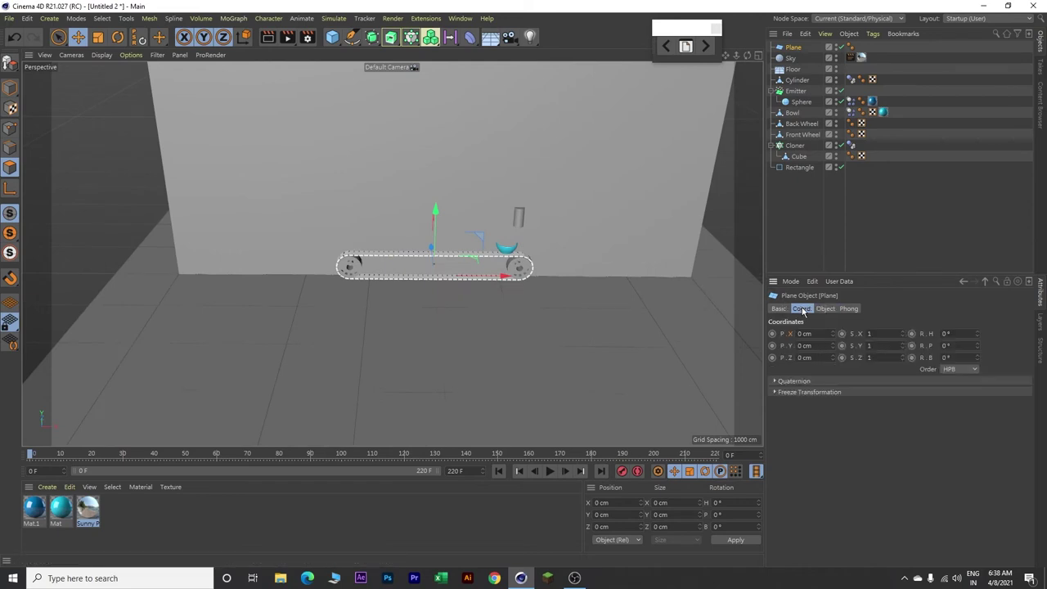
{"action": "left_click", "coordinate": [822, 357]}
{"action": "type", "text": "2000"}
{"action": "key", "text": "Return"}
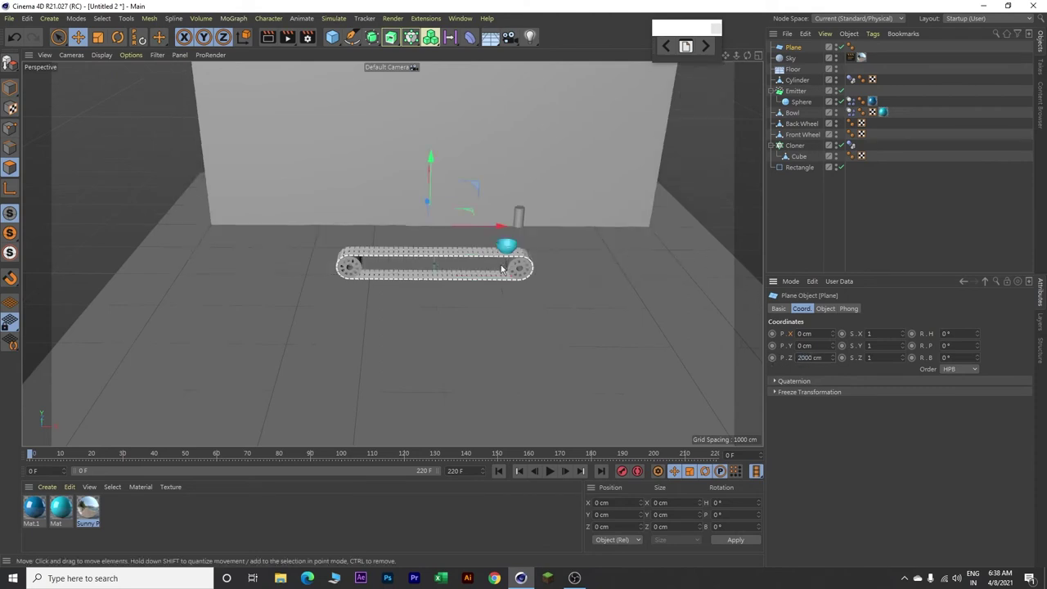
Step: Create a new material for the back wall and turn off its Reflectance channel
{"action": "scroll", "coordinate": [505, 253], "scroll_direction": "up", "scroll_amount": 5}
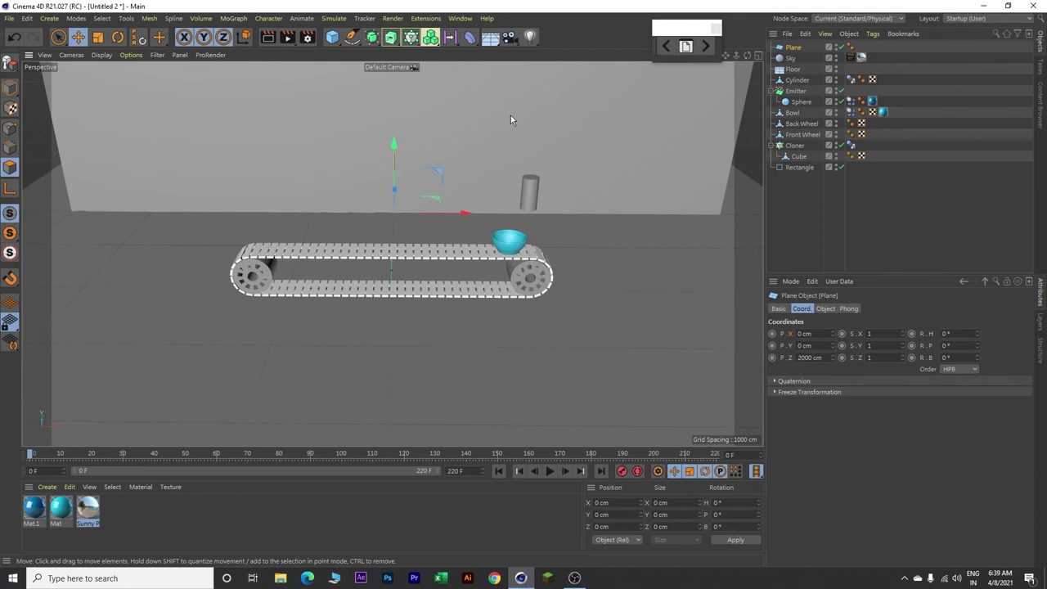
{"action": "double_click", "coordinate": [163, 509]}
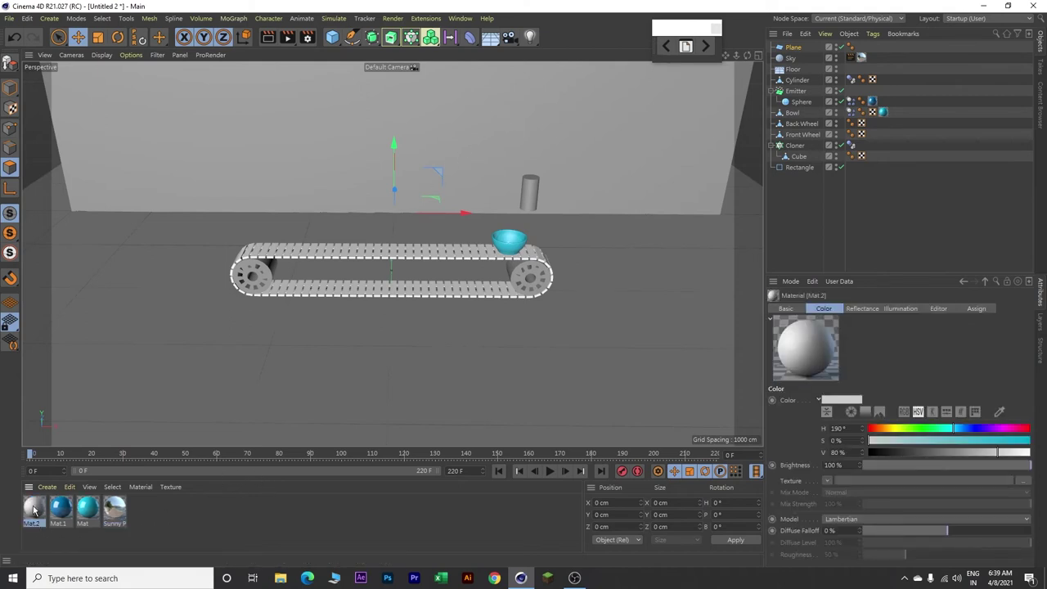
{"action": "double_click", "coordinate": [33, 509]}
{"action": "left_click", "coordinate": [221, 240]}
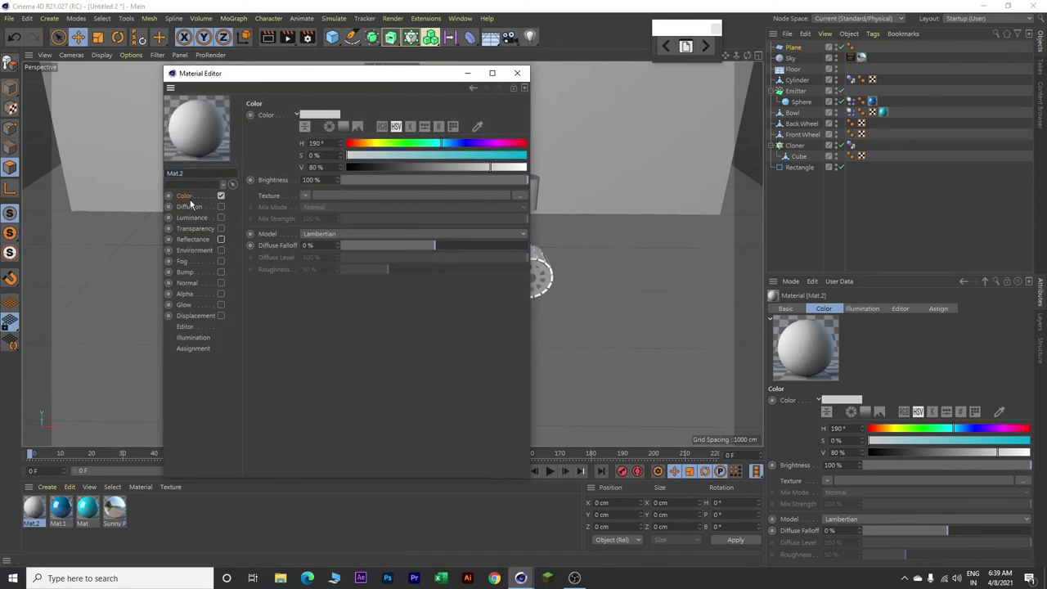
Step: Load the Wall Hanging image as the color texture without copying it to the project, and apply the material to the Plane
{"action": "left_click", "coordinate": [305, 196]}
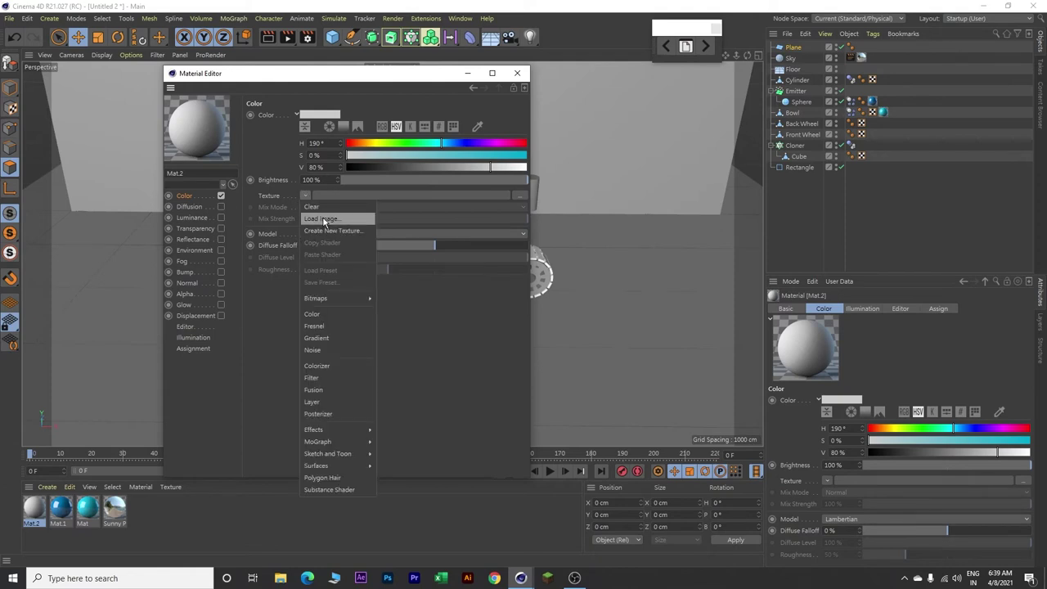
{"action": "left_click", "coordinate": [324, 220]}
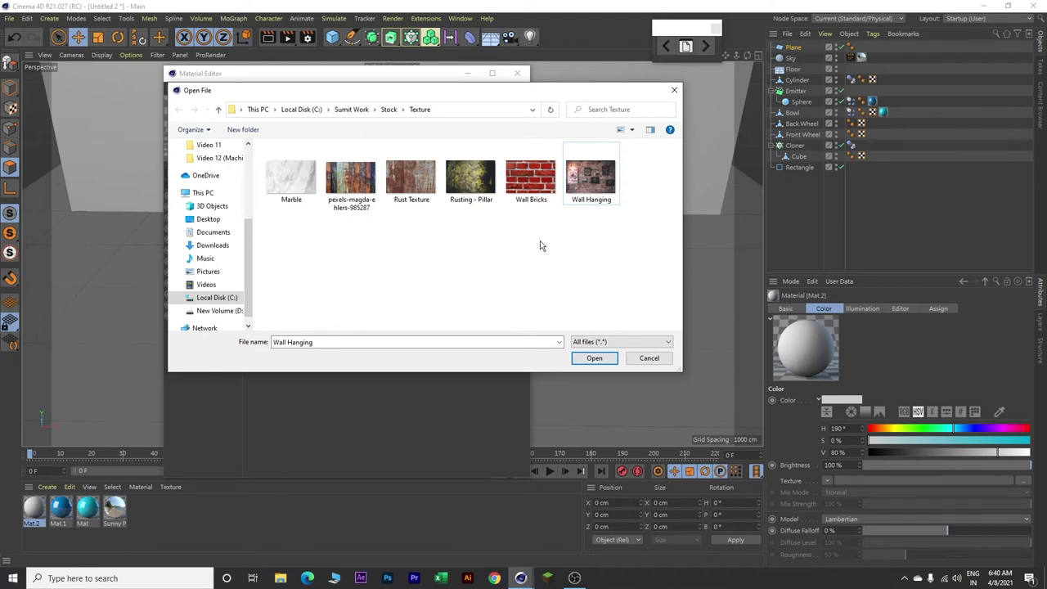
{"action": "left_click", "coordinate": [599, 181]}
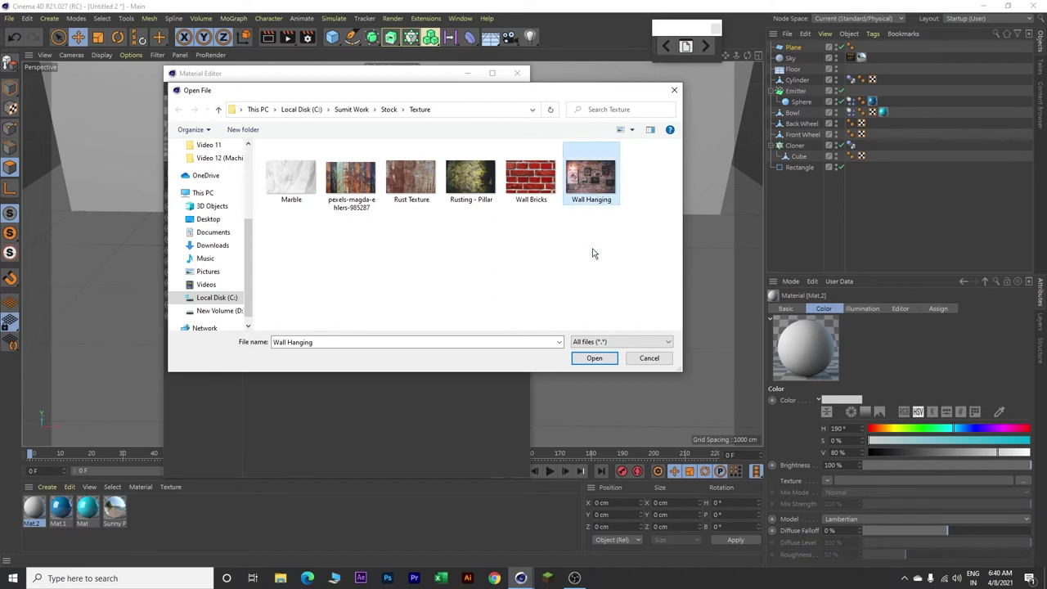
{"action": "left_click", "coordinate": [602, 359]}
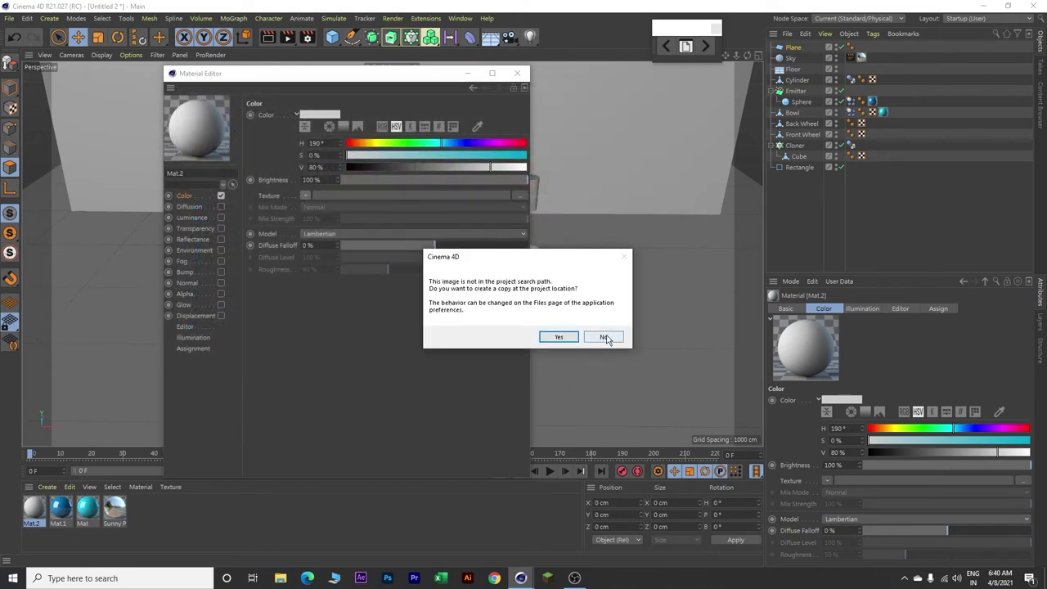
{"action": "left_click", "coordinate": [603, 337]}
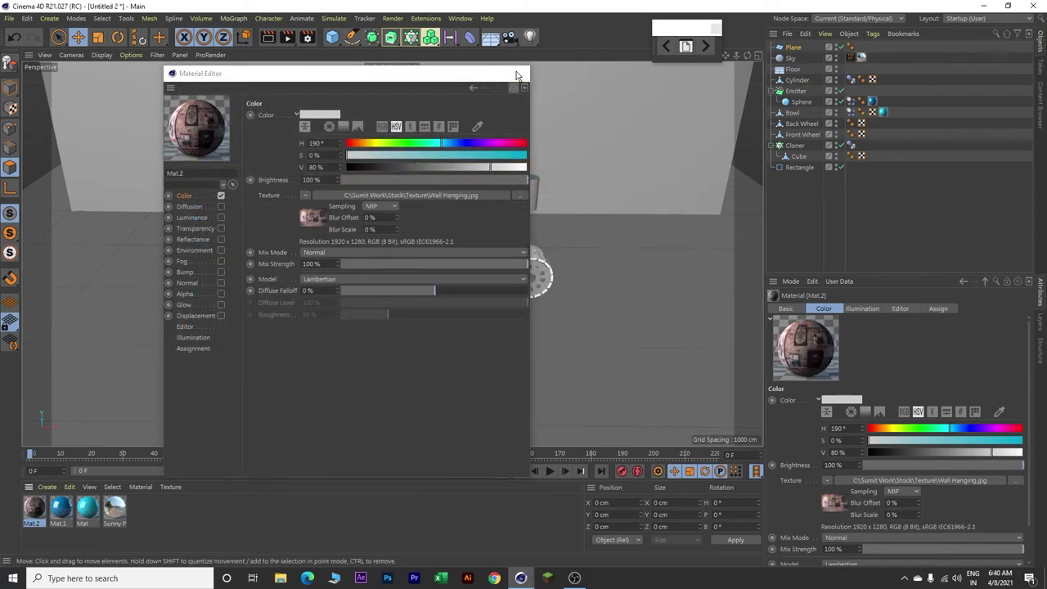
{"action": "left_click", "coordinate": [517, 72]}
{"action": "left_click_drag", "start_coordinate": [33, 509], "coordinate": [296, 131]}
Step: Set the wall texture's Length U and Length V to 50 % and its Offset V to 3 %
{"action": "scroll", "coordinate": [365, 152], "scroll_direction": "down", "scroll_amount": 6}
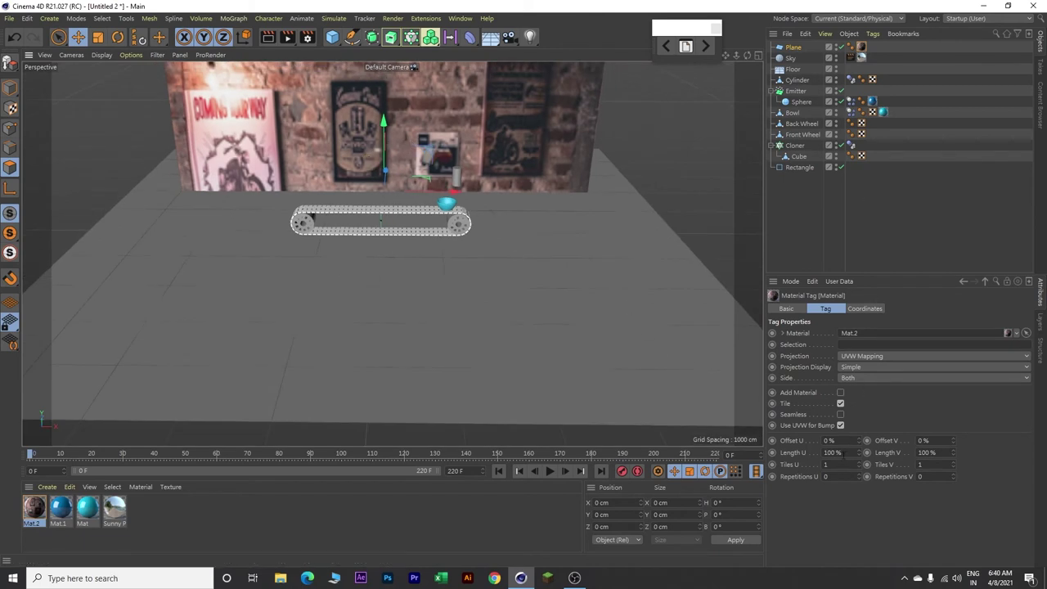
{"action": "double_click", "coordinate": [847, 453]}
{"action": "type", "text": "1"}
{"action": "type", "text": "0"}
{"action": "double_click", "coordinate": [914, 453]}
{"action": "type", "text": "50"}
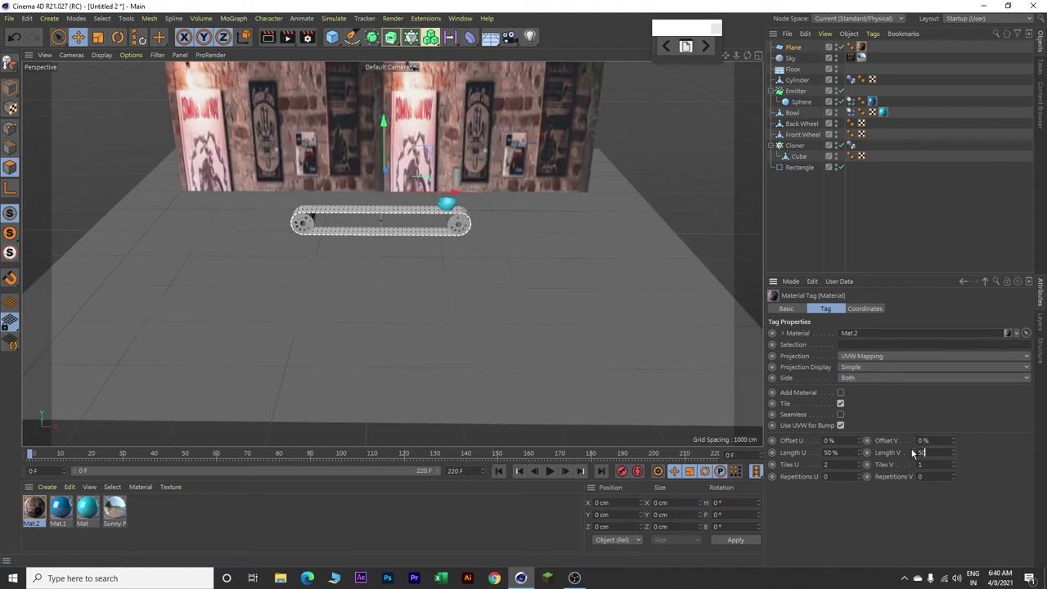
{"action": "key", "text": "Return"}
{"action": "double_click", "coordinate": [916, 440]}
{"action": "type", "text": "5"}
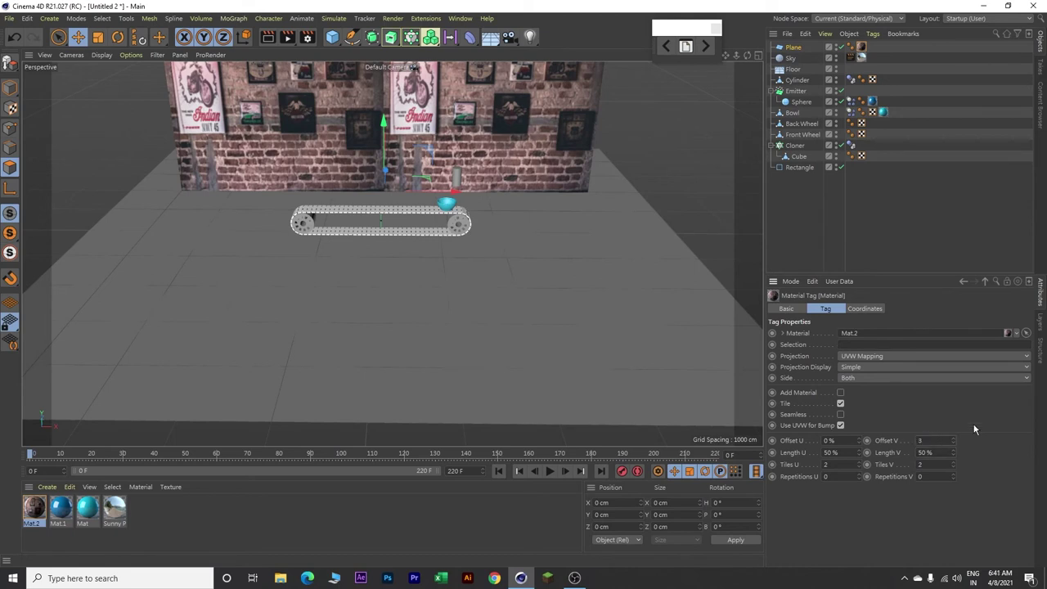
{"action": "key", "text": "Return"}
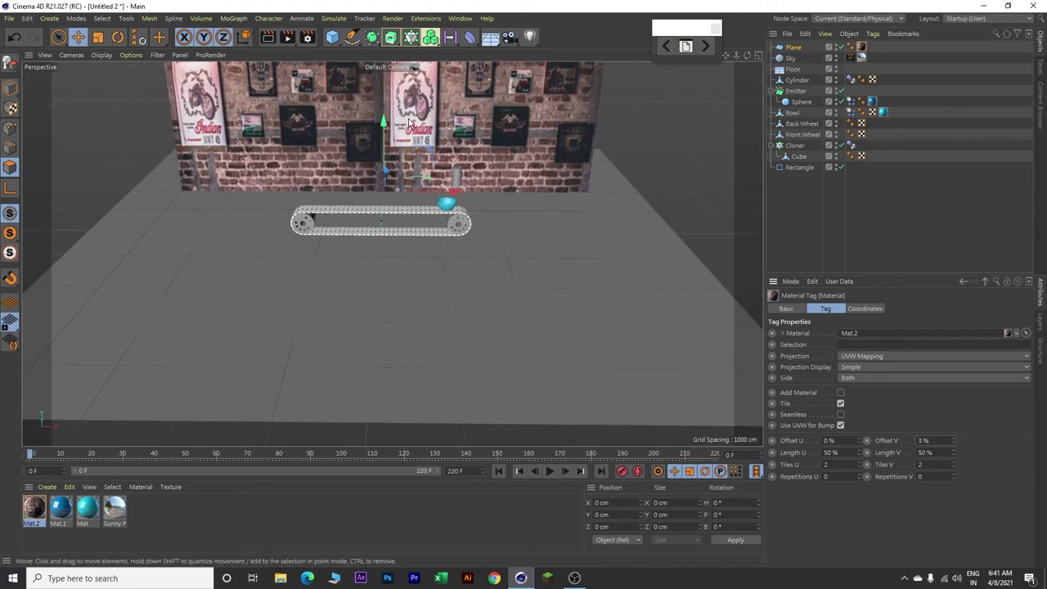
Step: Create a new material for the conveyor belt and turn off its Reflectance channel
{"action": "left_click_drag", "start_coordinate": [421, 121], "coordinate": [479, 200], "text": "alt"}
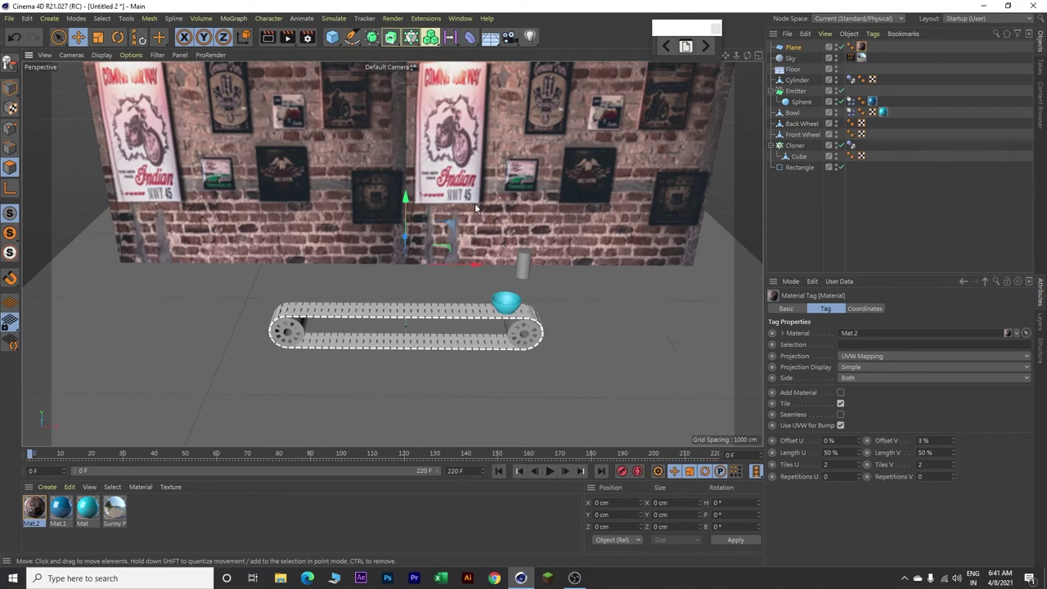
{"action": "scroll", "coordinate": [475, 210], "scroll_direction": "up", "scroll_amount": 5}
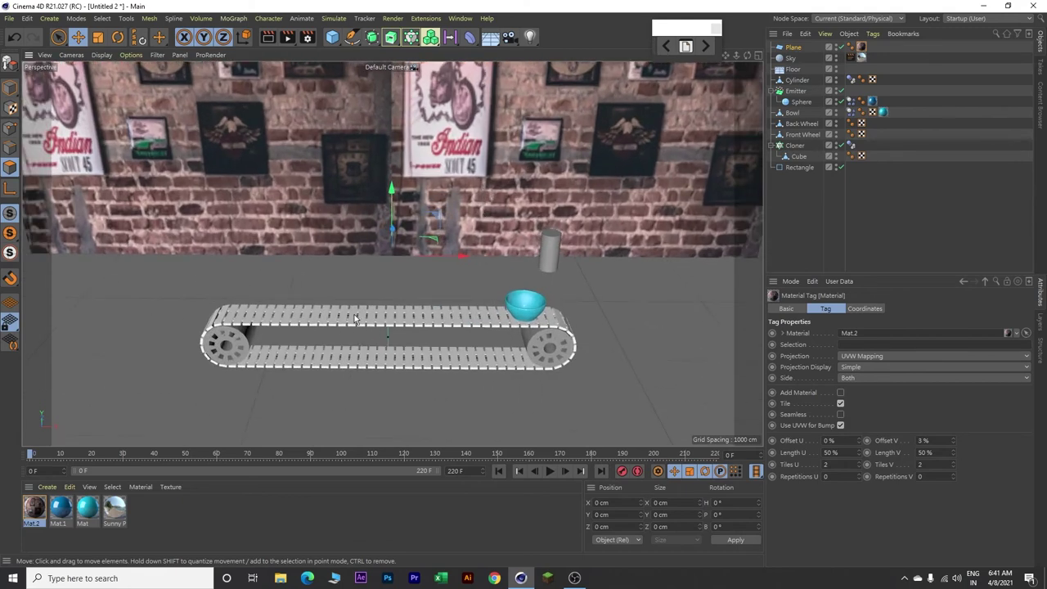
{"action": "double_click", "coordinate": [188, 508]}
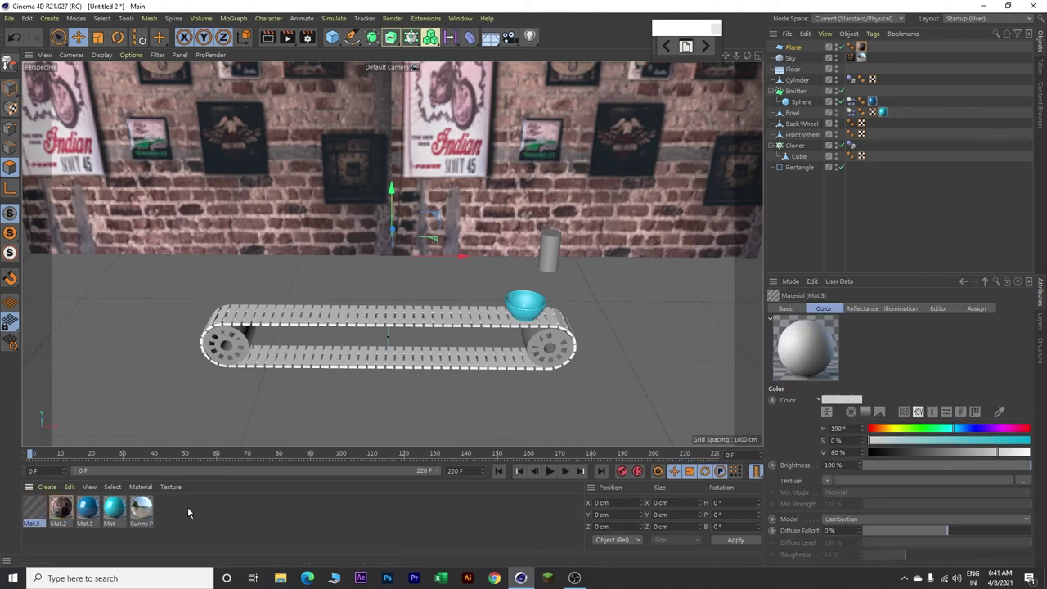
{"action": "double_click", "coordinate": [33, 507]}
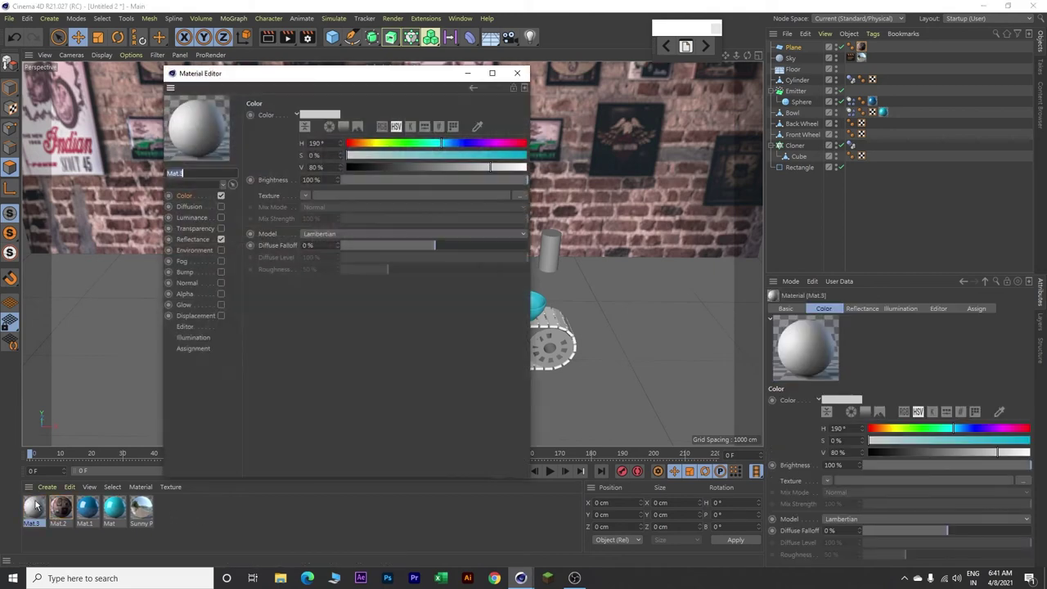
{"action": "left_click", "coordinate": [220, 238]}
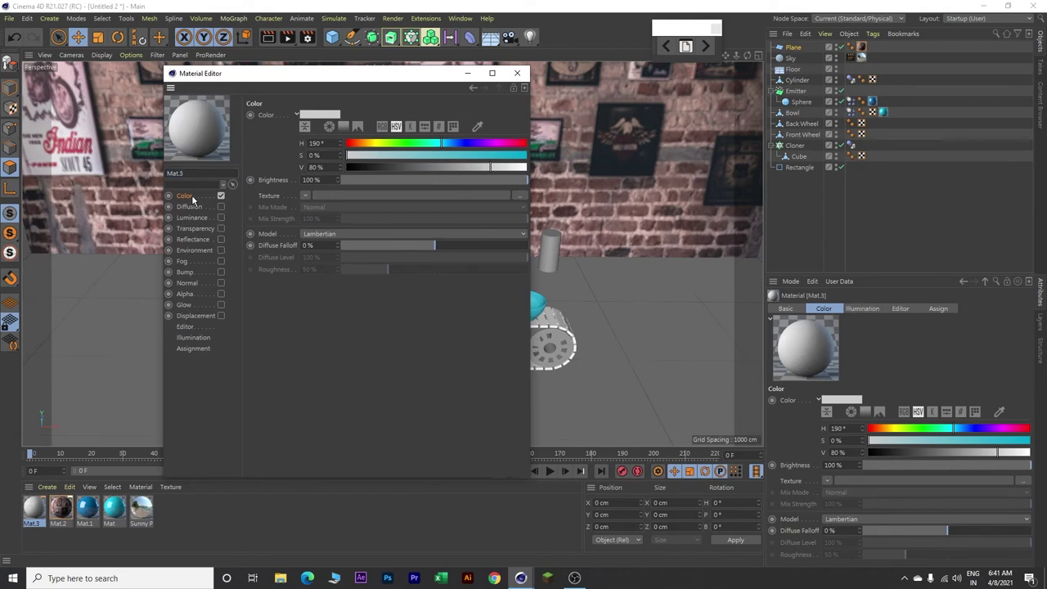
Step: Load the Rust Texture image as the new material's color texture without copying it to the project
{"action": "left_click", "coordinate": [305, 195]}
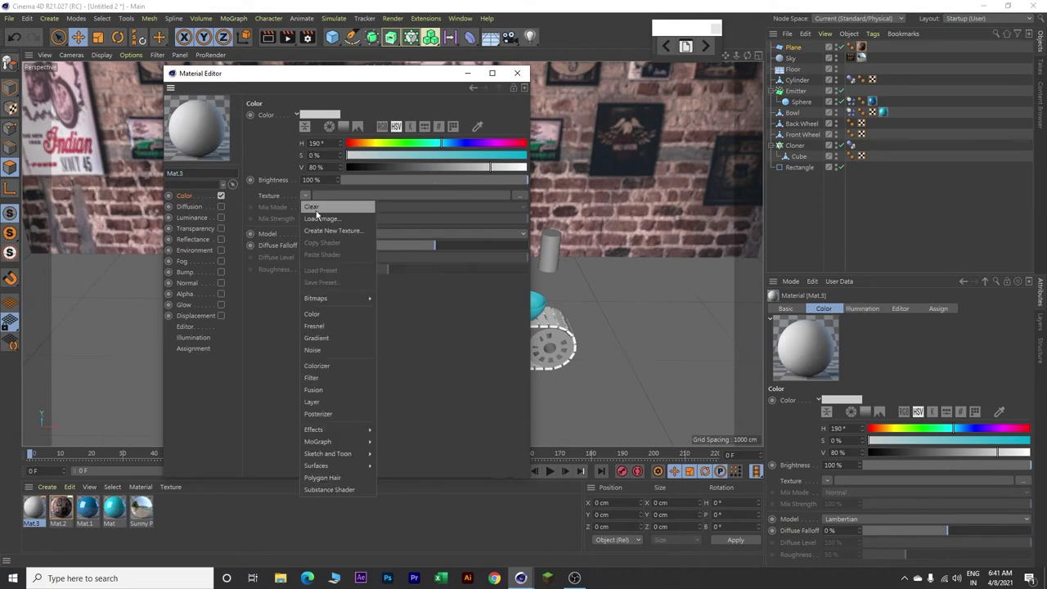
{"action": "left_click", "coordinate": [320, 220]}
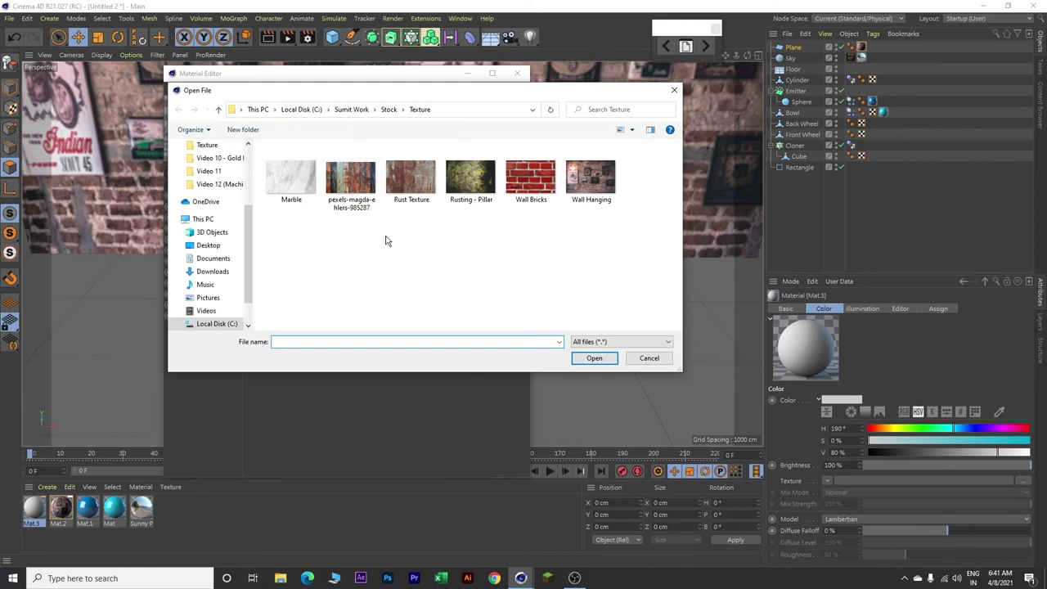
{"action": "left_click", "coordinate": [418, 187]}
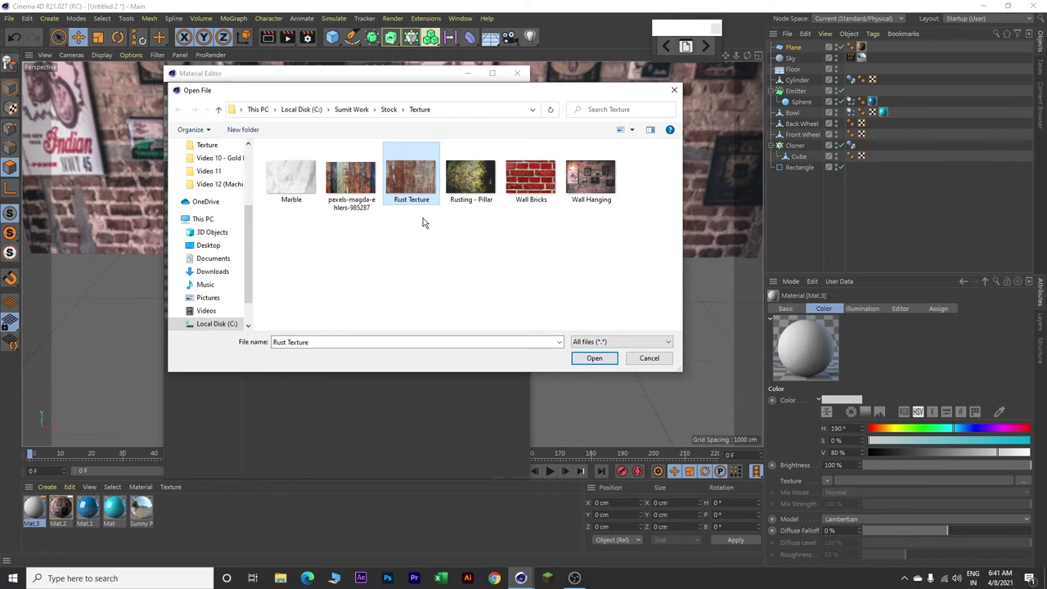
{"action": "left_click", "coordinate": [594, 359]}
{"action": "left_click", "coordinate": [605, 337]}
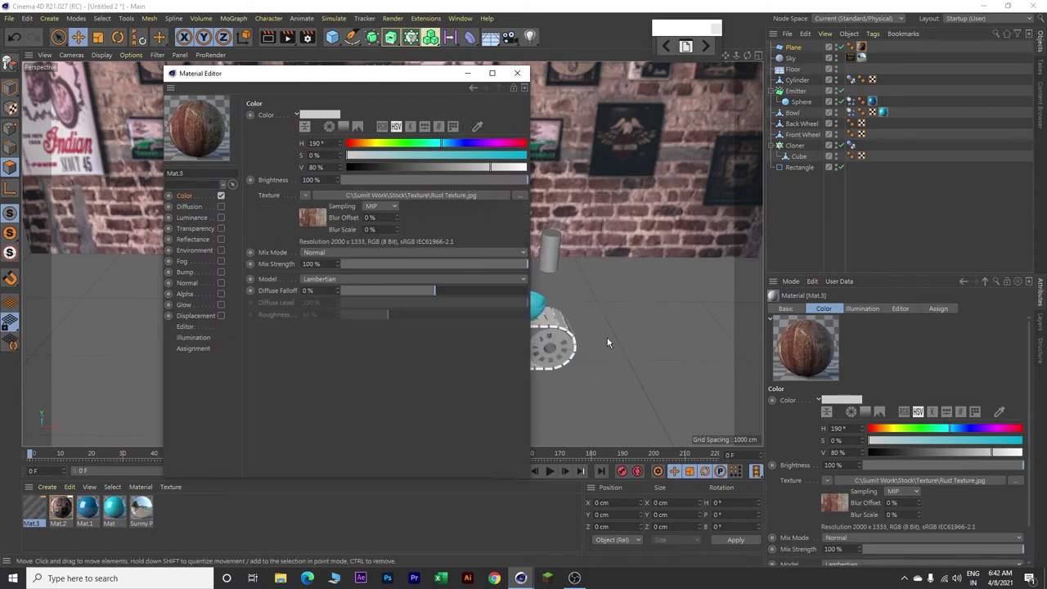
{"action": "left_click", "coordinate": [517, 72]}
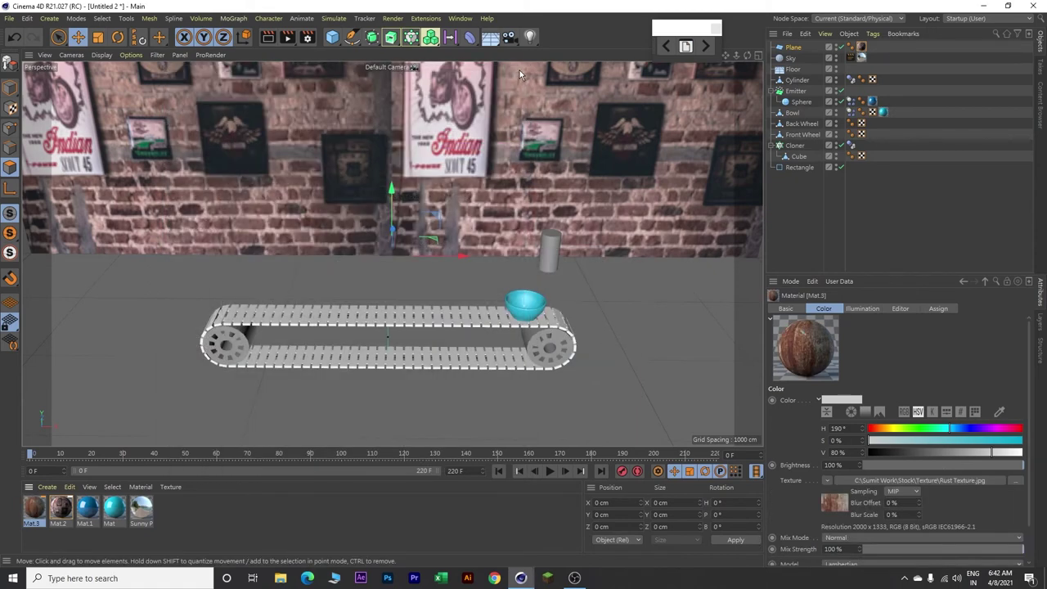
Step: Apply the rust material to the Cube under the Cloner and set its projection to Cubic
{"action": "left_click_drag", "start_coordinate": [36, 508], "coordinate": [803, 162]}
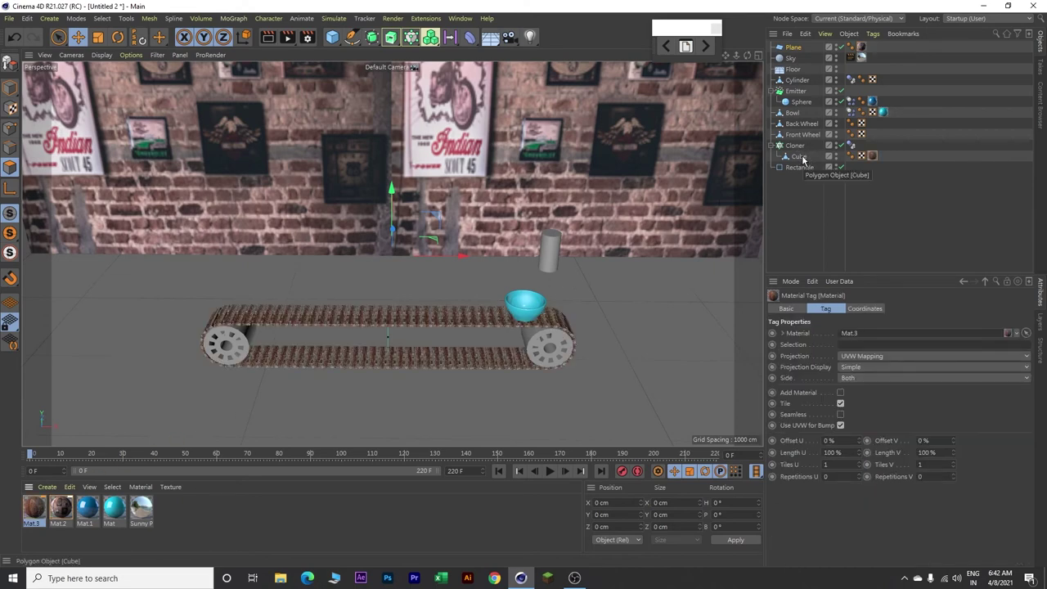
{"action": "left_click", "coordinate": [889, 355]}
{"action": "left_click", "coordinate": [870, 404]}
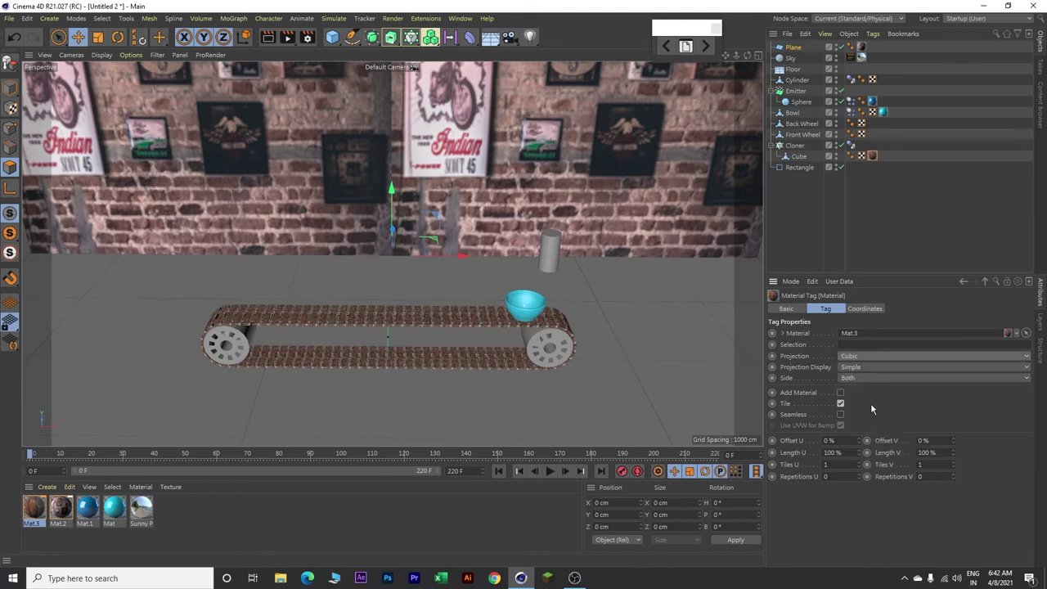
{"action": "scroll", "coordinate": [372, 343], "scroll_direction": "up", "scroll_amount": 4}
{"action": "scroll", "coordinate": [370, 347], "scroll_direction": "up", "scroll_amount": 2}
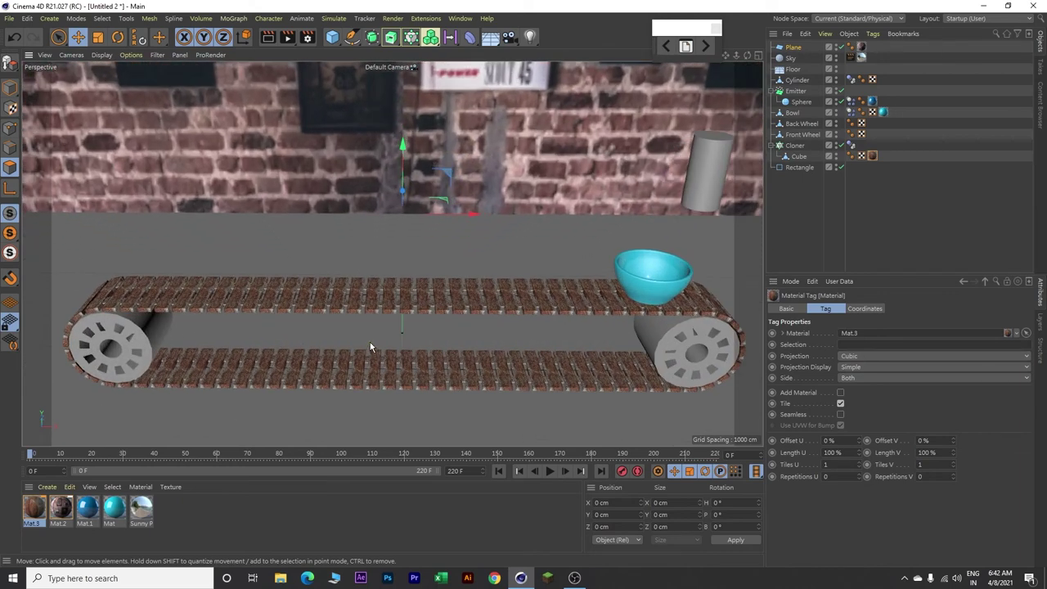
Step: Turn on the rust material's Reflectance channel and add a GGX reflection layer
{"action": "double_click", "coordinate": [33, 508]}
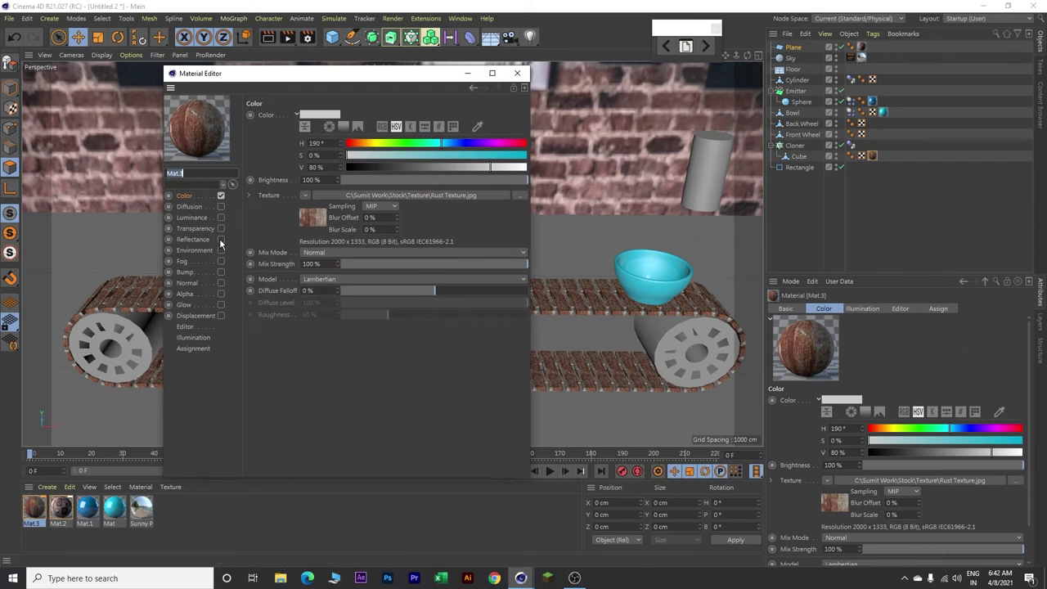
{"action": "left_click", "coordinate": [221, 239]}
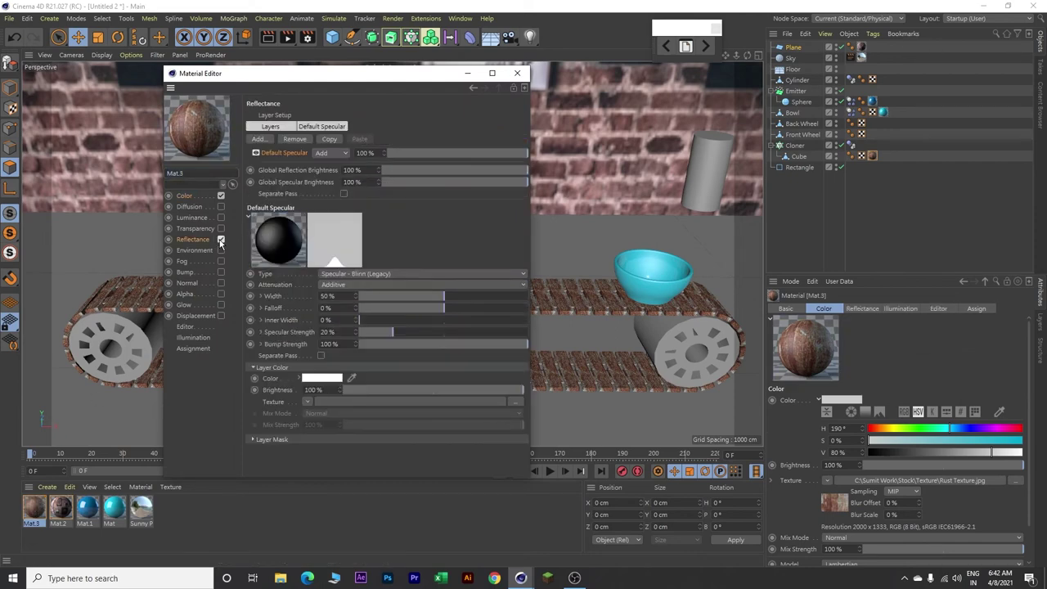
{"action": "left_click", "coordinate": [272, 129]}
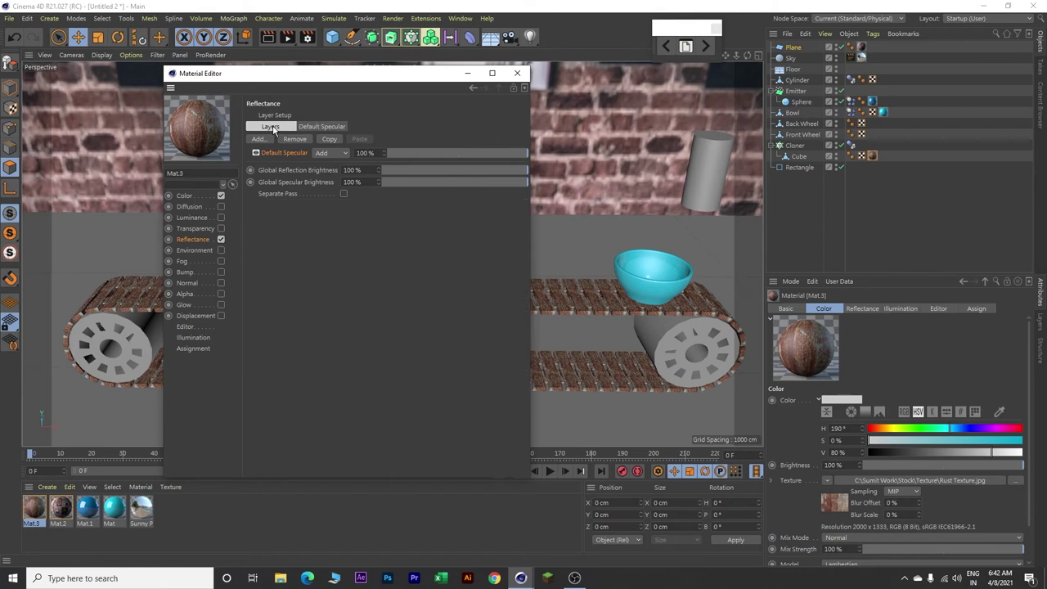
{"action": "left_click", "coordinate": [259, 139]}
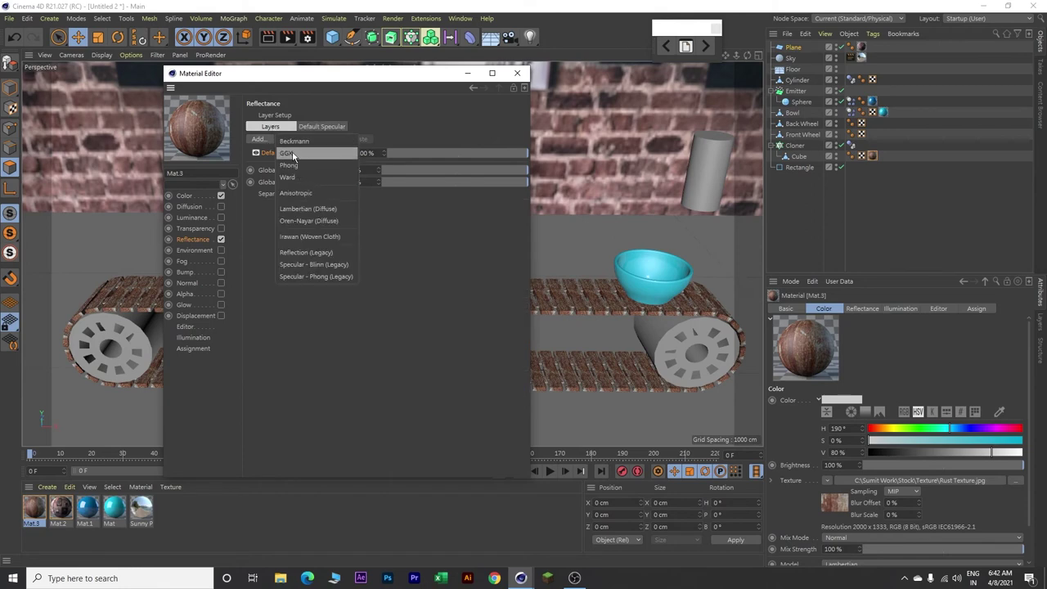
{"action": "left_click", "coordinate": [292, 154]}
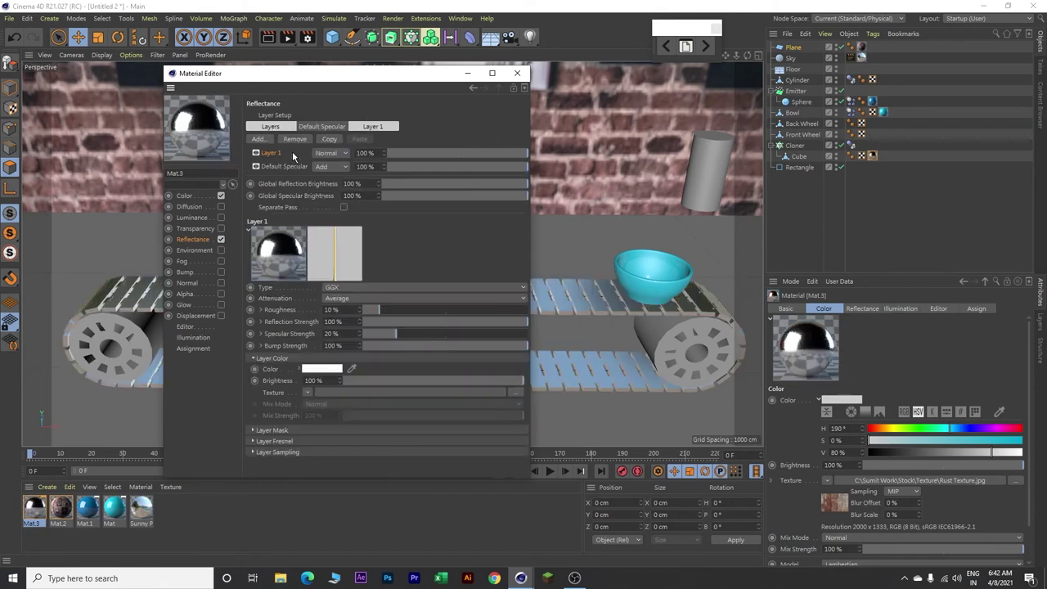
Step: Set the GGX layer's Attenuation to Additive and its Reflection Strength to 10 %
{"action": "left_click", "coordinate": [373, 126]}
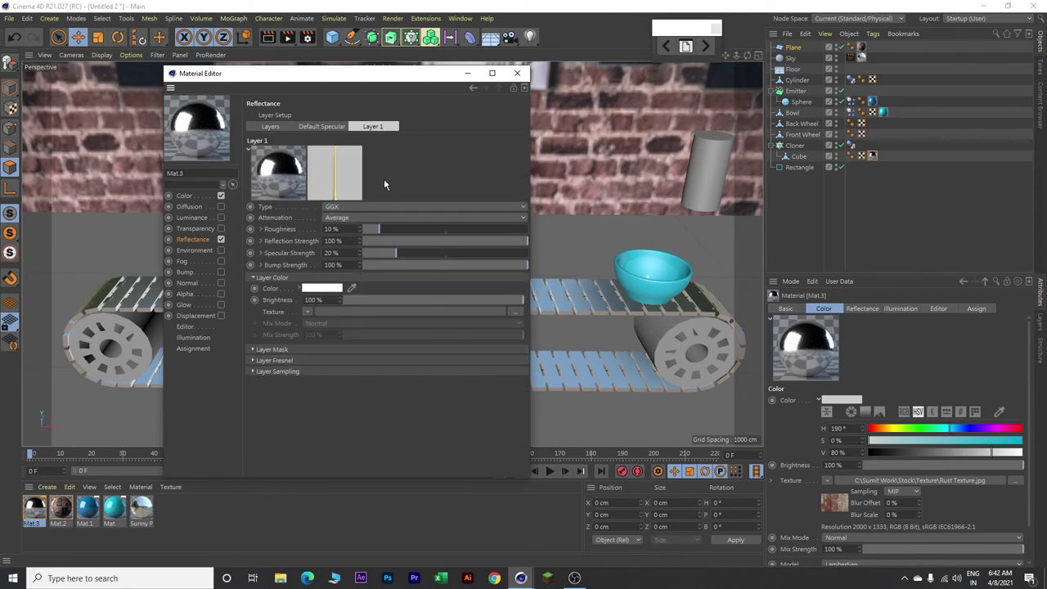
{"action": "left_click", "coordinate": [374, 216]}
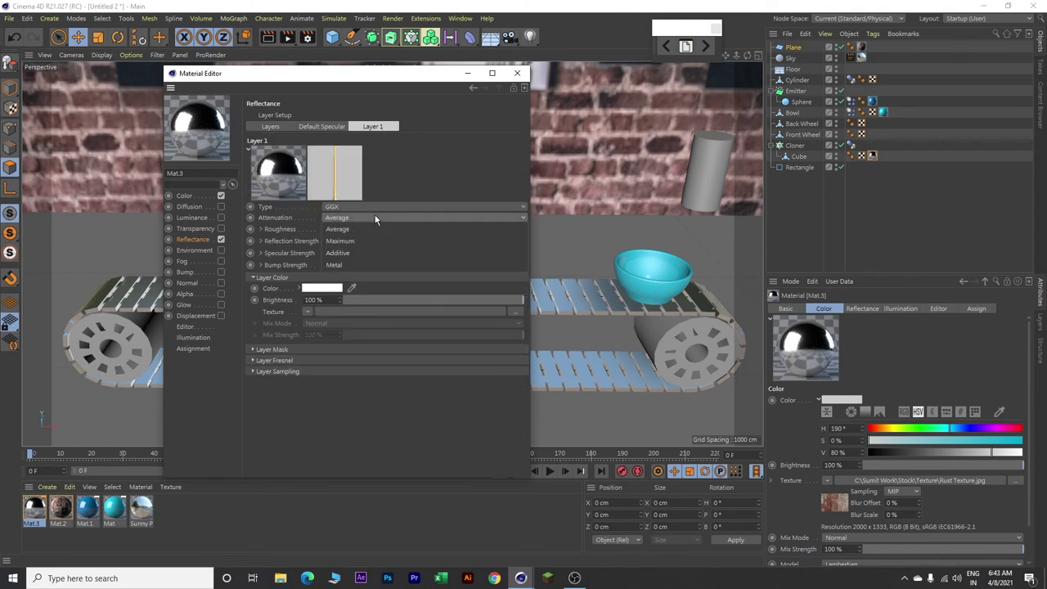
{"action": "left_click", "coordinate": [349, 253]}
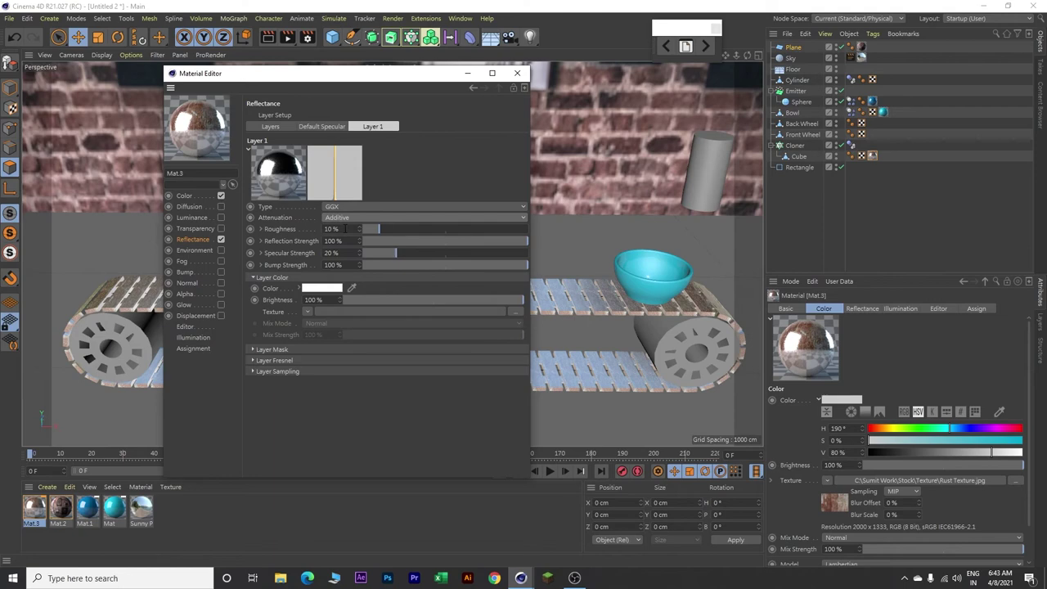
{"action": "left_click", "coordinate": [345, 241]}
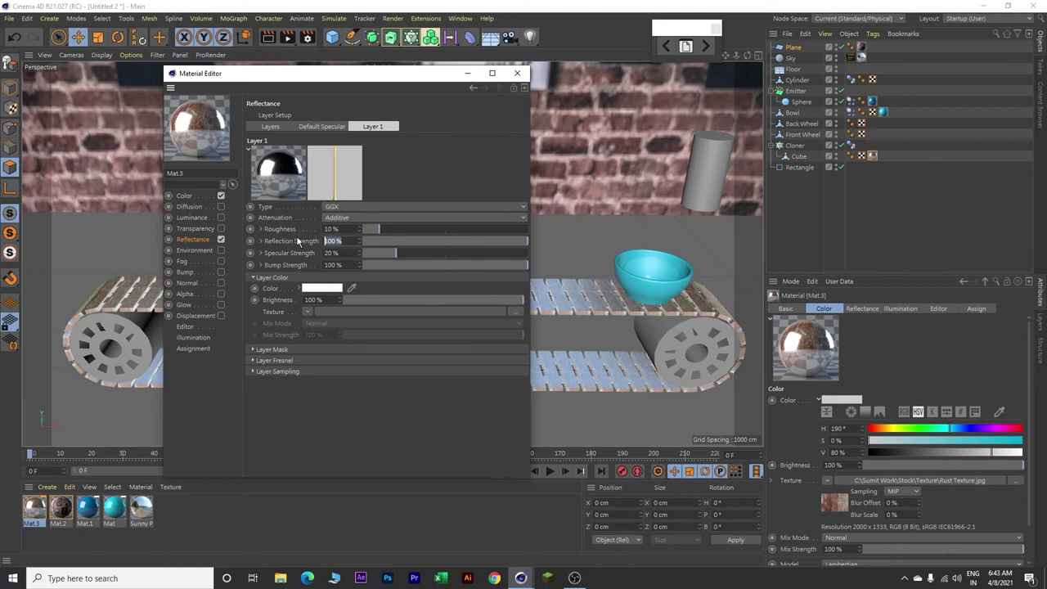
{"action": "type", "text": "10"}
{"action": "key", "text": "Return"}
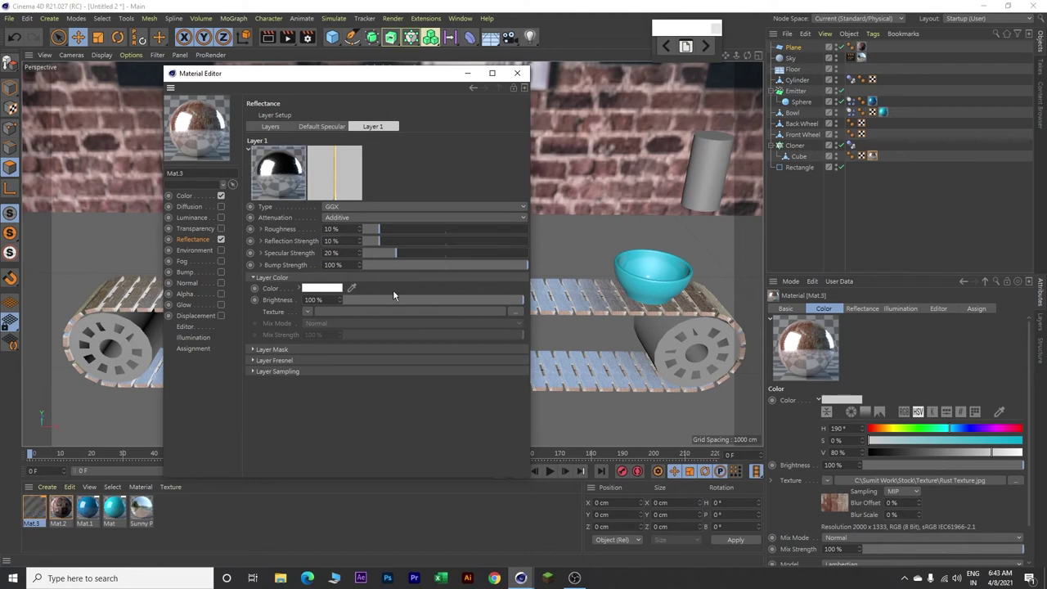
Step: Set the GGX layer's color Brightness to 50 % and close the material's settings
{"action": "left_click", "coordinate": [320, 299]}
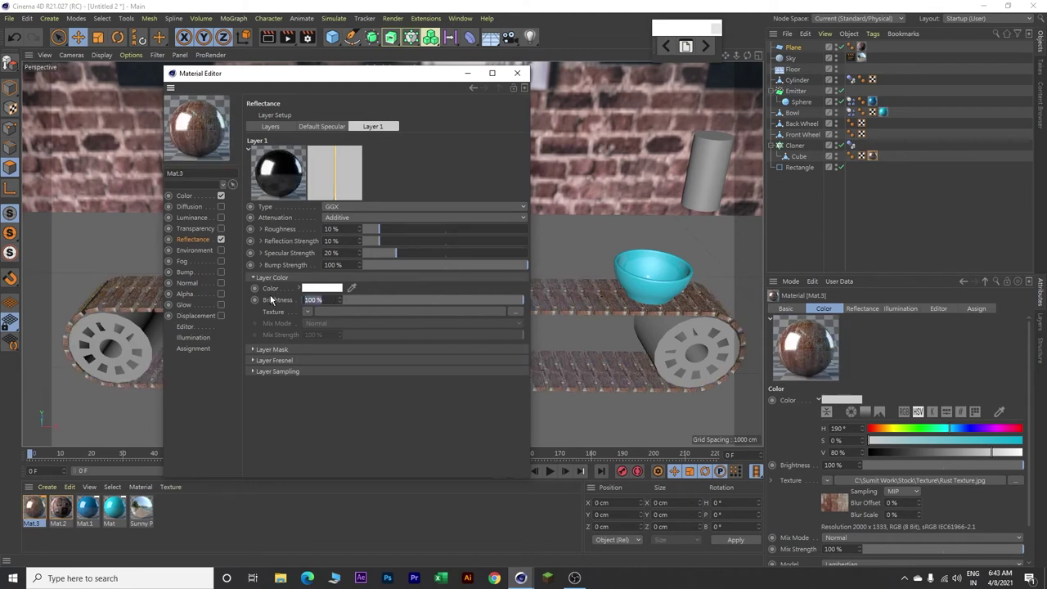
{"action": "type", "text": "50"}
{"action": "key", "text": "Return"}
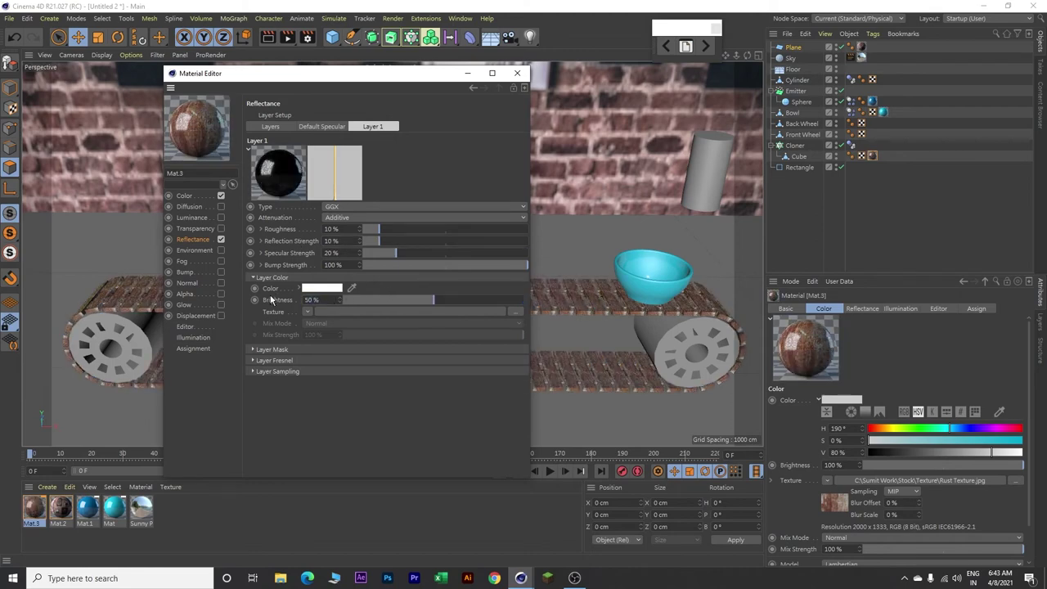
{"action": "left_click", "coordinate": [520, 73]}
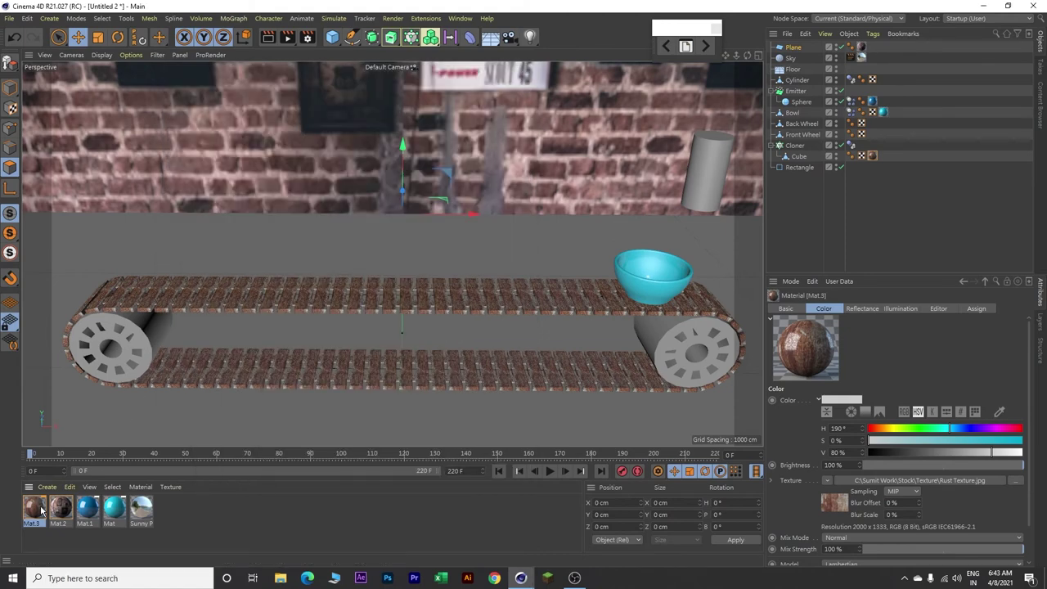
Step: Apply the rust material to both the Front Wheel and the Back Wheel of the conveyor
{"action": "left_click_drag", "start_coordinate": [38, 511], "coordinate": [131, 331]}
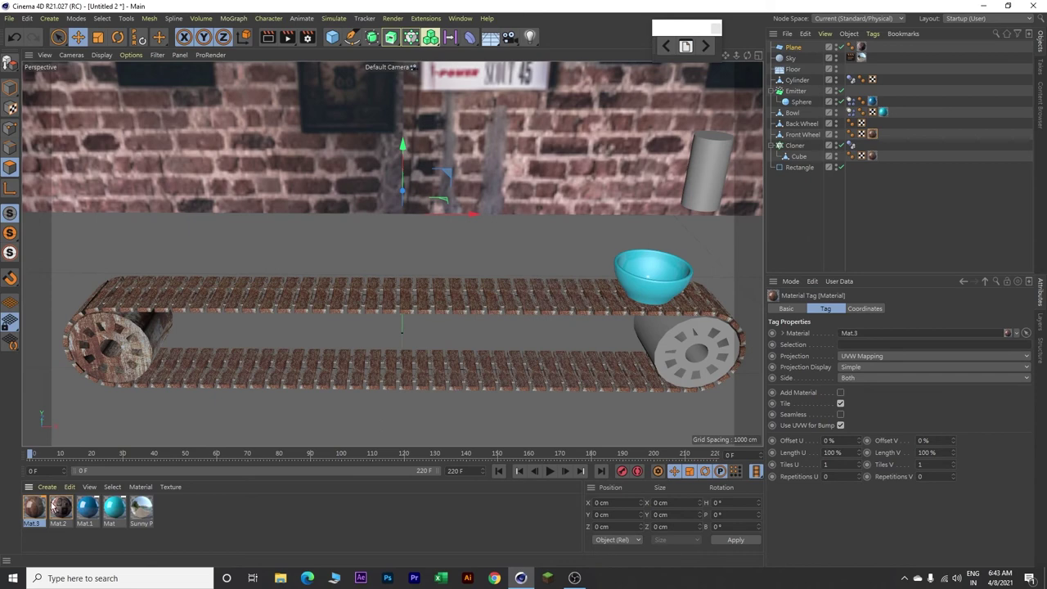
{"action": "left_click_drag", "start_coordinate": [31, 511], "coordinate": [451, 403]}
{"action": "left_click_drag", "start_coordinate": [662, 345], "coordinate": [670, 345]}
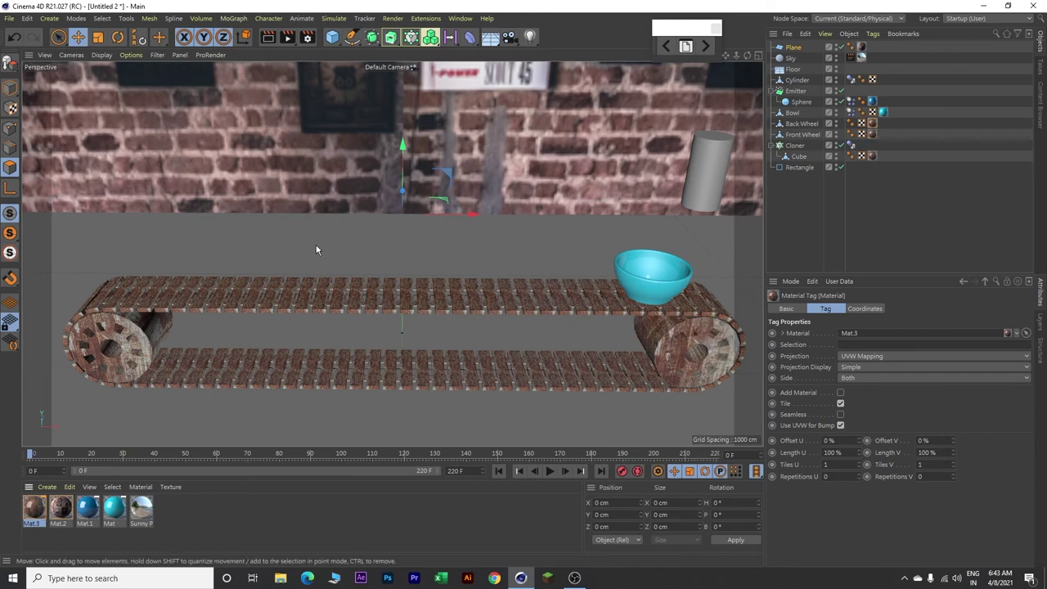
Step: Create another new material and turn off its Reflectance channel
{"action": "double_click", "coordinate": [217, 511]}
{"action": "double_click", "coordinate": [35, 509]}
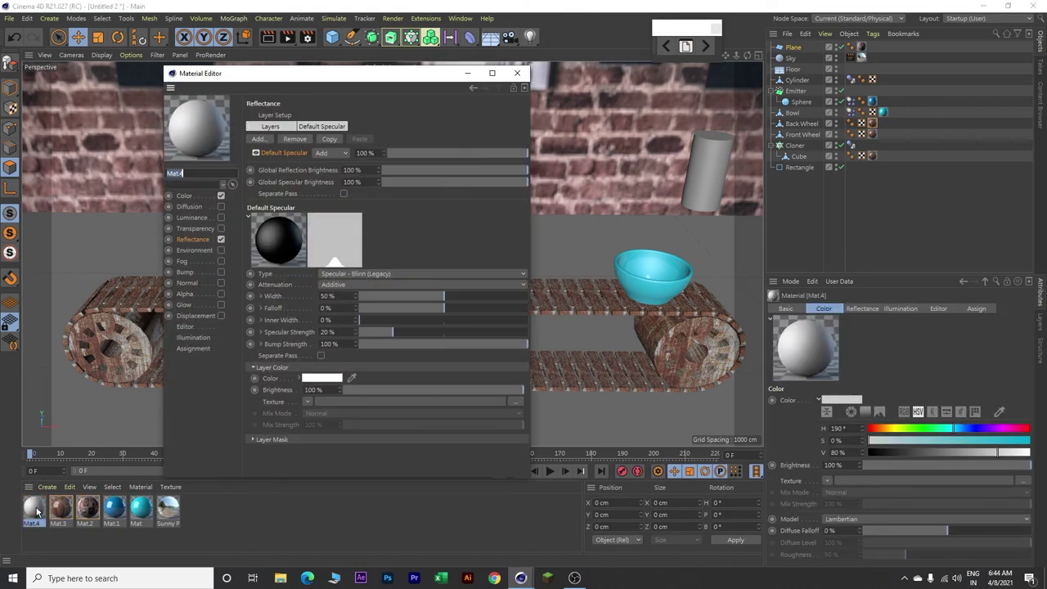
{"action": "left_click", "coordinate": [221, 240]}
Step: Load the Marble image as the newest material's color texture without copying it to the project
{"action": "left_click", "coordinate": [185, 196]}
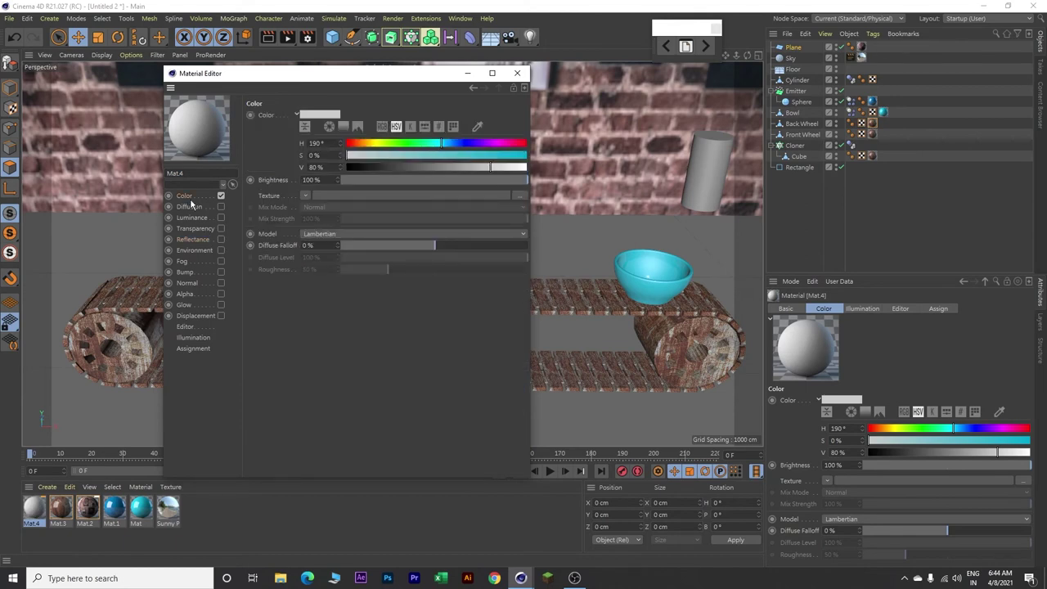
{"action": "left_click", "coordinate": [306, 196]}
{"action": "left_click", "coordinate": [316, 217]}
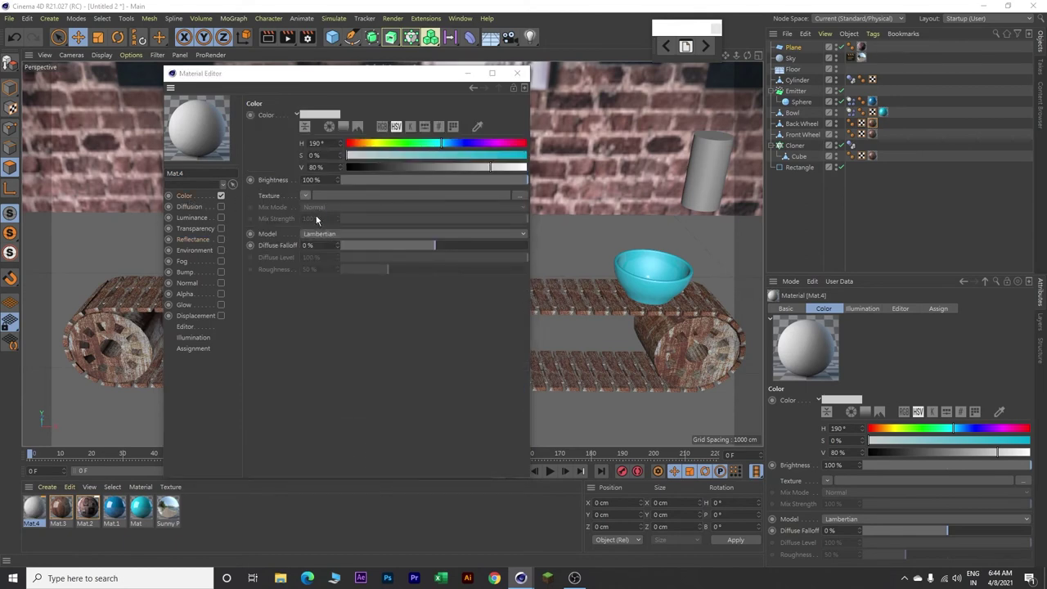
{"action": "left_click", "coordinate": [291, 181]}
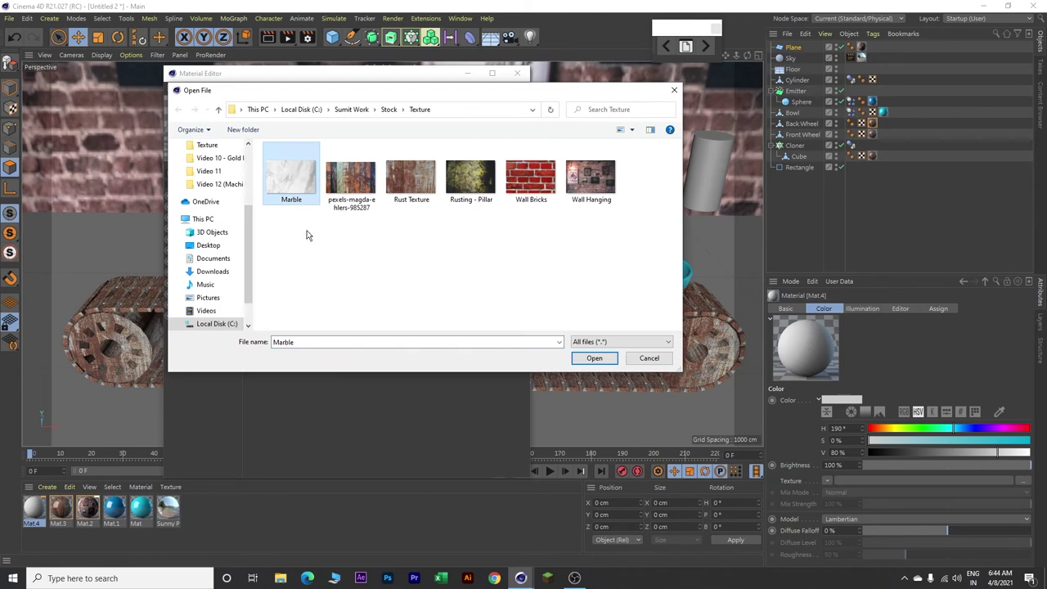
{"action": "left_click", "coordinate": [593, 357]}
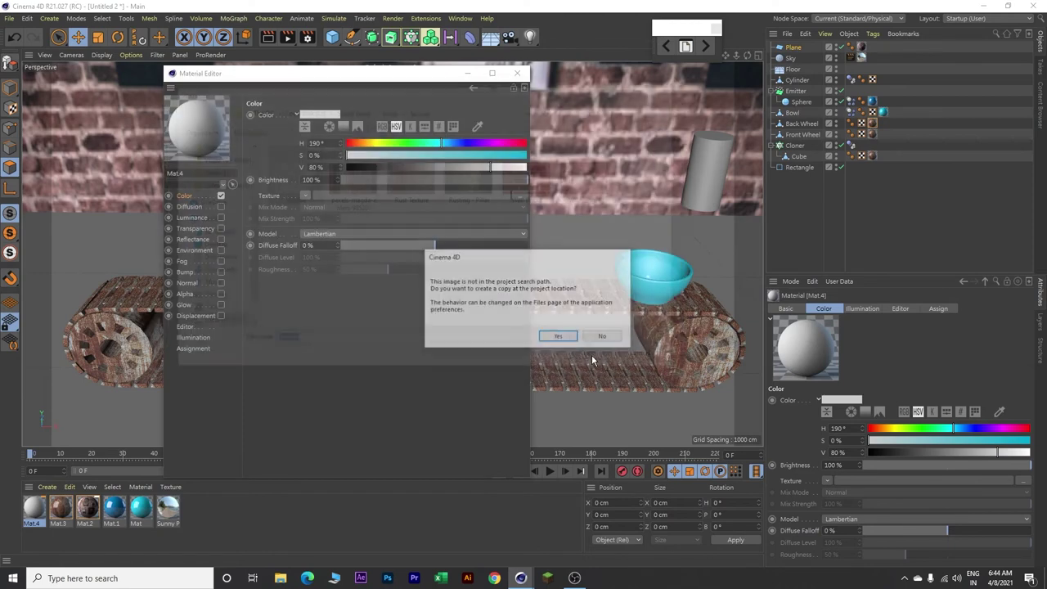
{"action": "left_click", "coordinate": [602, 336]}
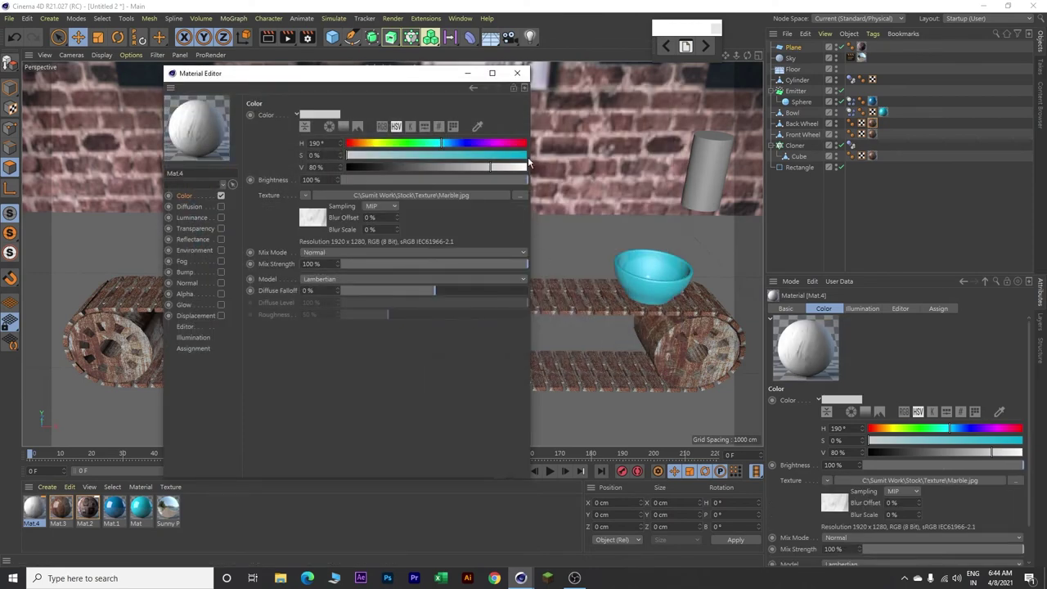
{"action": "left_click", "coordinate": [517, 73]}
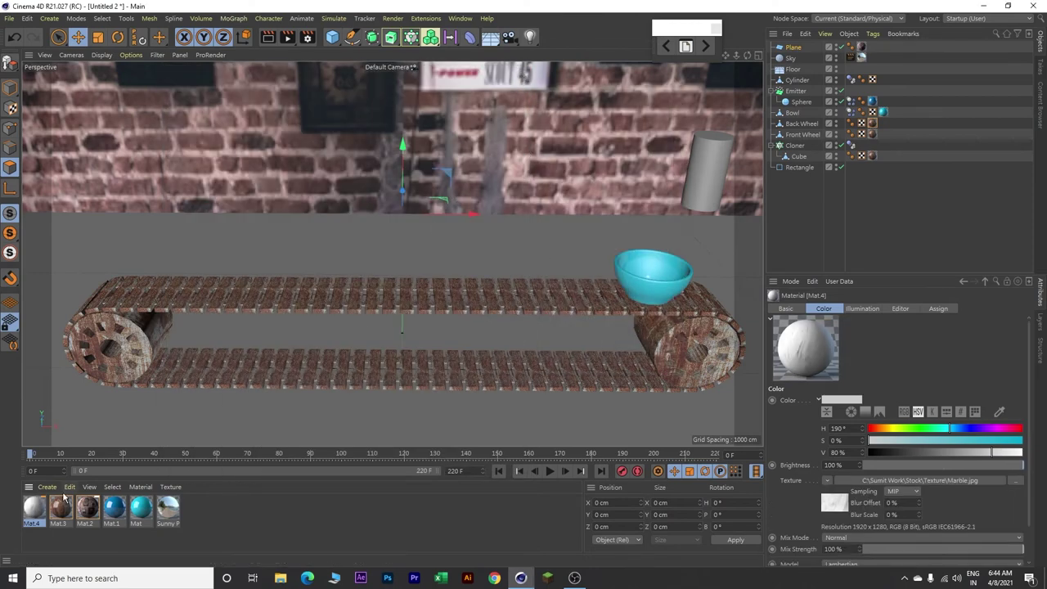
Step: Apply the marble material to the Floor and set its projection to Cubic
{"action": "left_click_drag", "start_coordinate": [34, 509], "coordinate": [798, 71]}
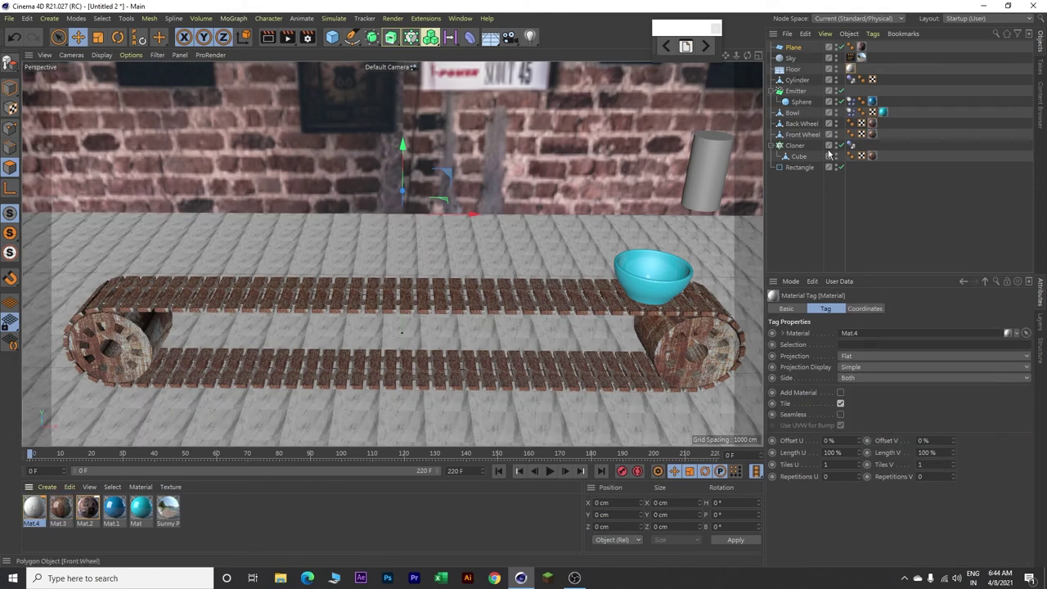
{"action": "left_click", "coordinate": [857, 358]}
{"action": "left_click", "coordinate": [861, 403]}
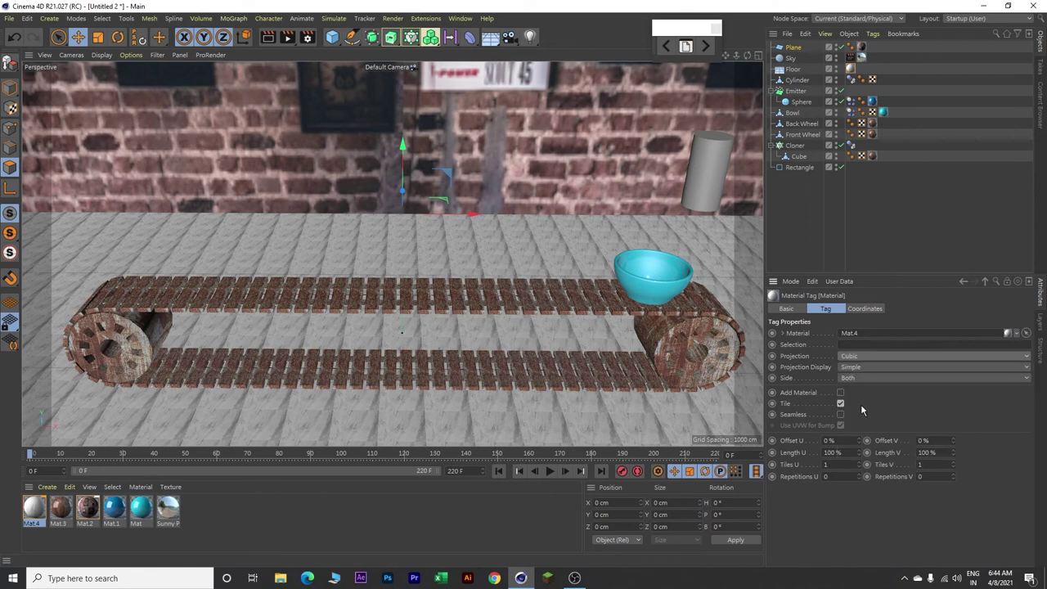
Step: Set the floor material's Length U and Length V to 400 %
{"action": "left_click", "coordinate": [827, 453]}
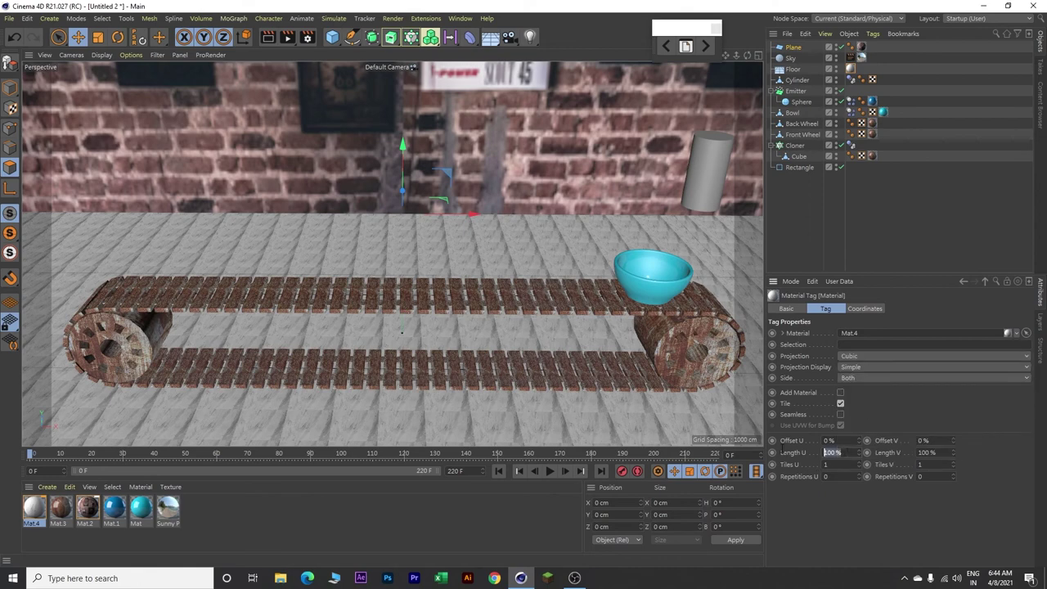
{"action": "type", "text": "400"}
{"action": "key", "text": "Tab"}
{"action": "type", "text": "4"}
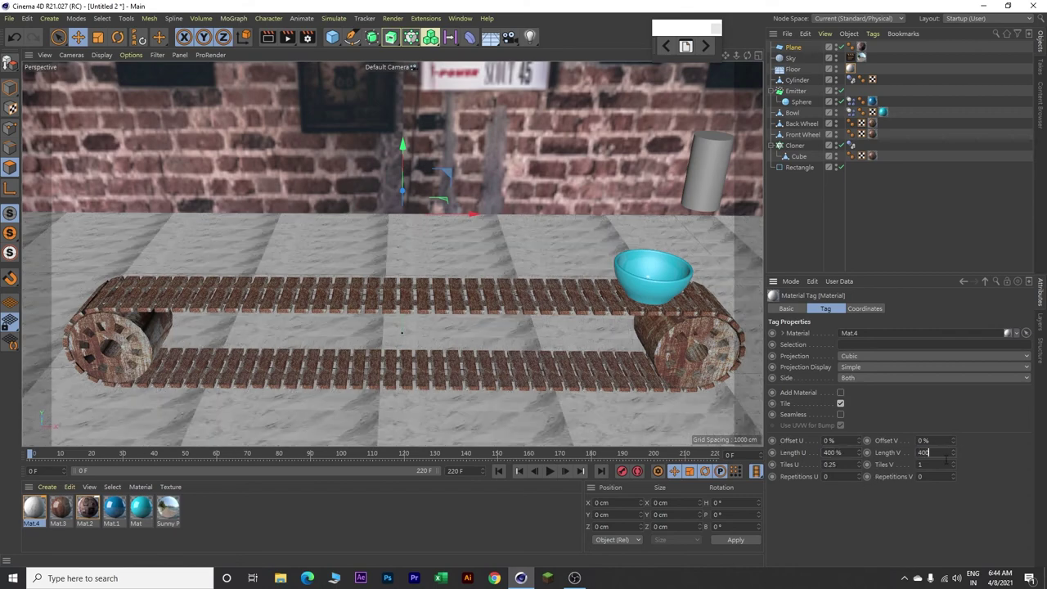
{"action": "type", "text": "00"}
{"action": "key", "text": "Return"}
Step: Add a cube and set its Y size to 2000 cm
{"action": "scroll", "coordinate": [536, 322], "scroll_direction": "down", "scroll_amount": 6}
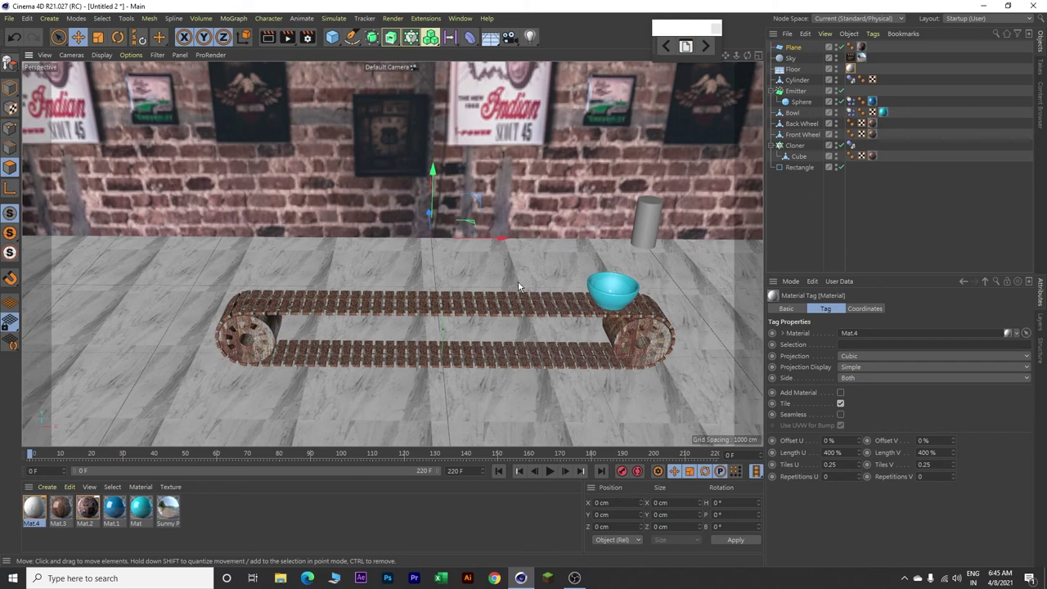
{"action": "left_click", "coordinate": [332, 37]}
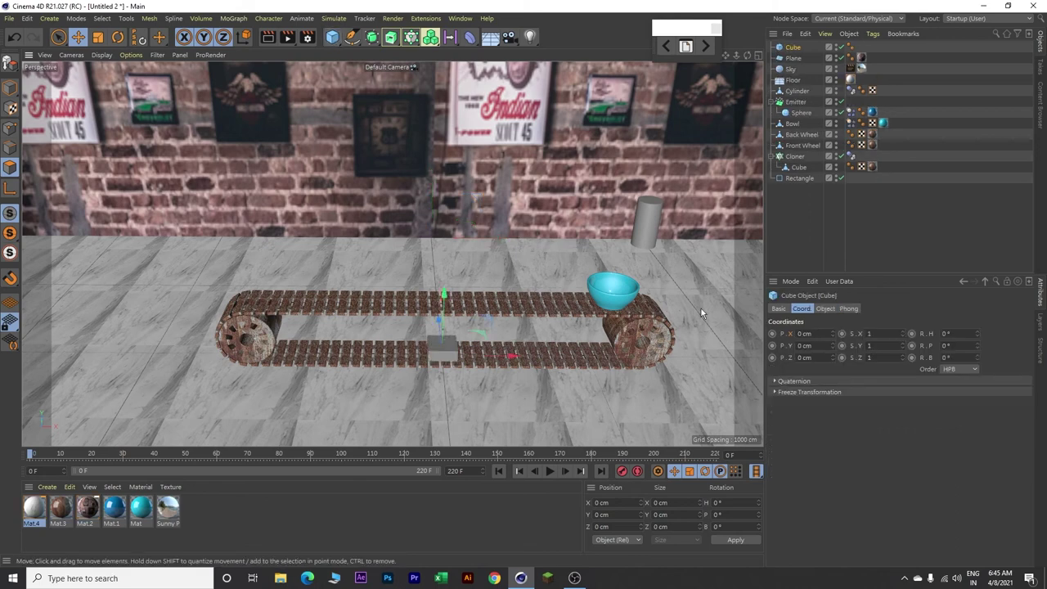
{"action": "left_click", "coordinate": [824, 309]}
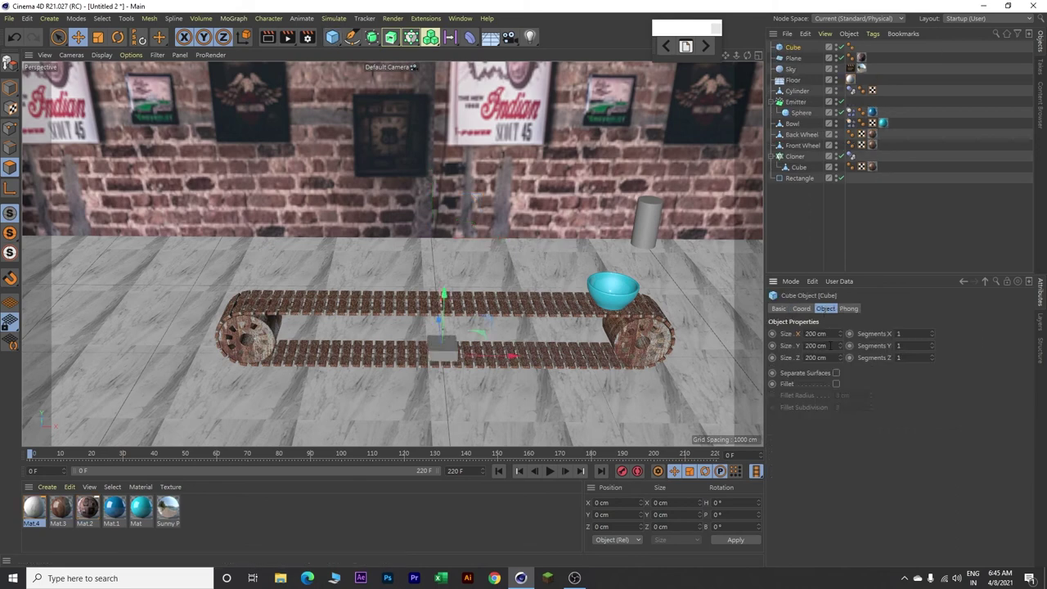
{"action": "double_click", "coordinate": [830, 345]}
{"action": "type", "text": "2000"}
{"action": "key", "text": "Return"}
Step: Enable the fillet on the tall cube and set its radius to 10 cm
{"action": "left_click", "coordinate": [835, 384]}
{"action": "double_click", "coordinate": [856, 395]}
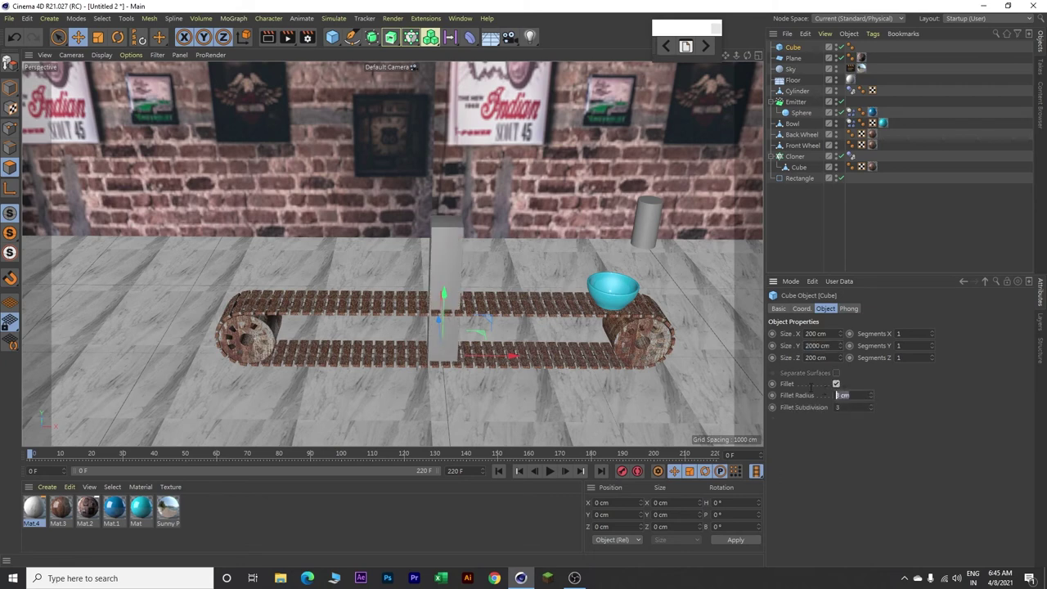
{"action": "type", "text": "10"}
{"action": "key", "text": "Tab"}
Step: Position the tall cube at X 1700 cm and Y 500 cm
{"action": "left_click", "coordinate": [803, 307]}
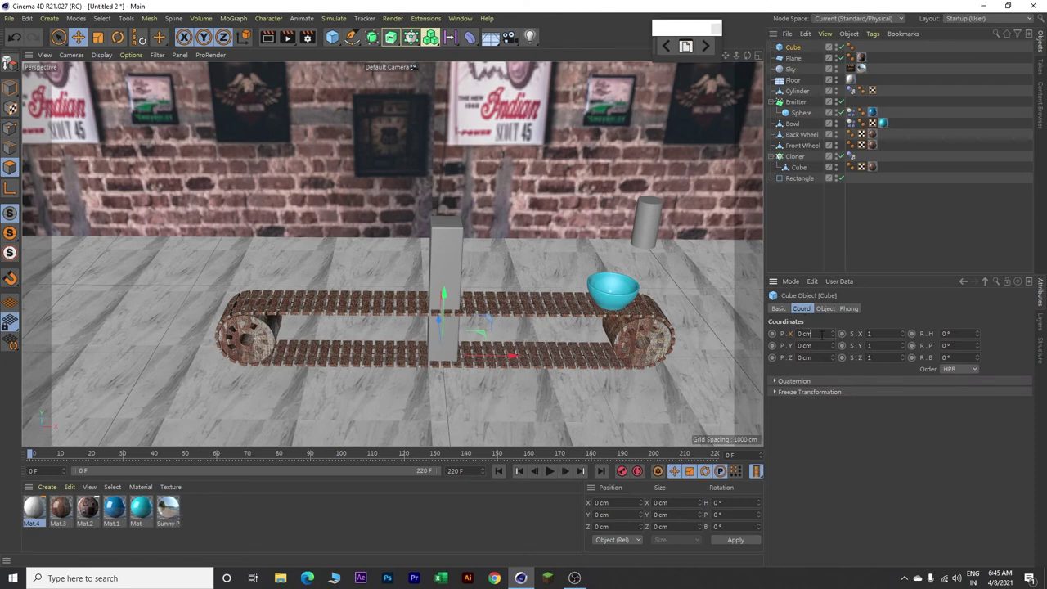
{"action": "type", "text": "1700"}
{"action": "key", "text": "Return"}
{"action": "double_click", "coordinate": [805, 345]}
{"action": "type", "text": "500"}
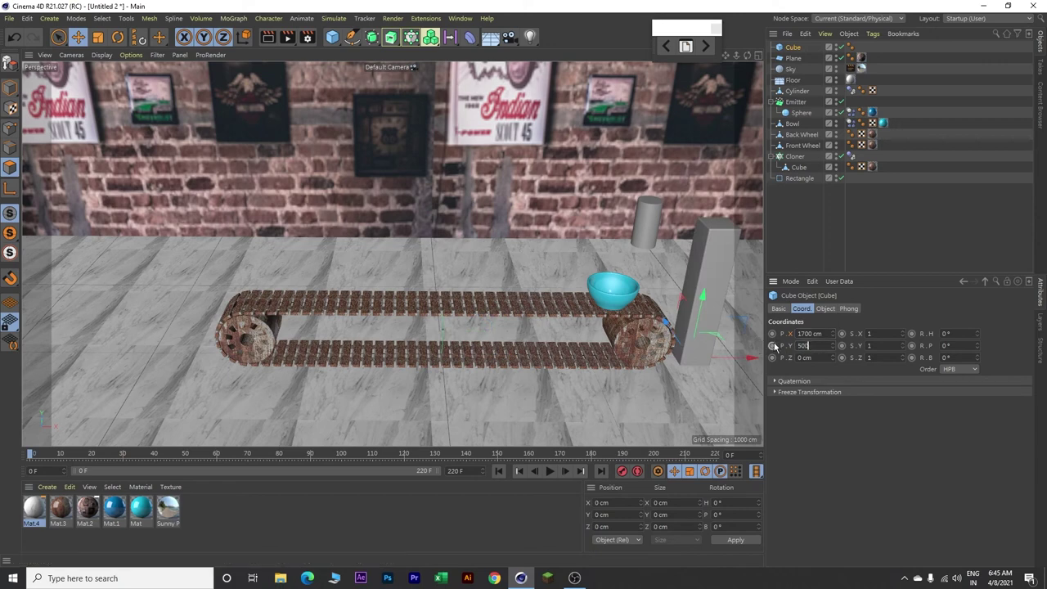
{"action": "key", "text": "Return"}
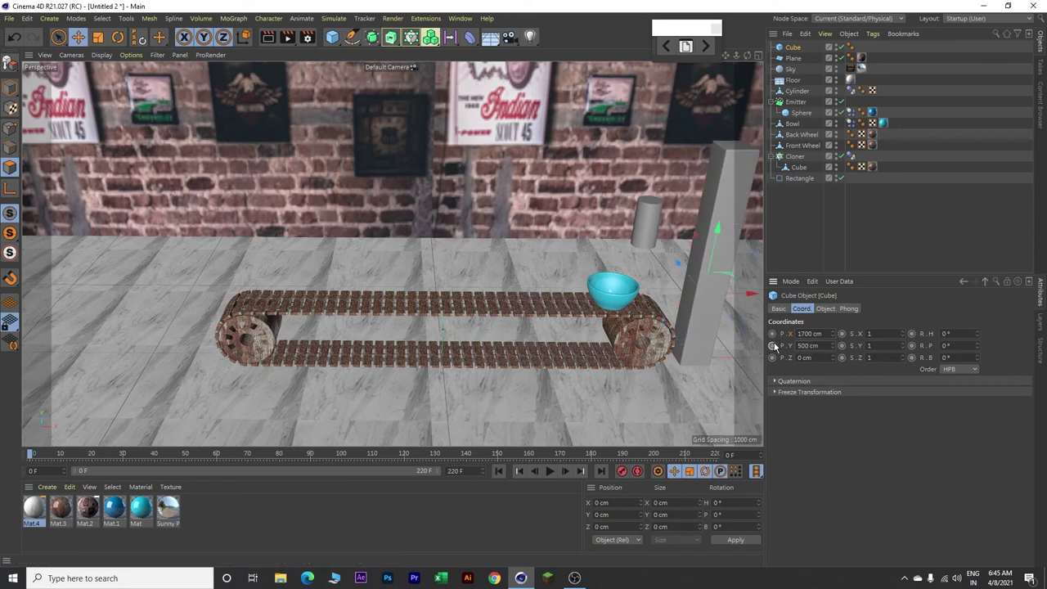
Step: Rename the tall cube as Right Pillar
{"action": "double_click", "coordinate": [794, 48]}
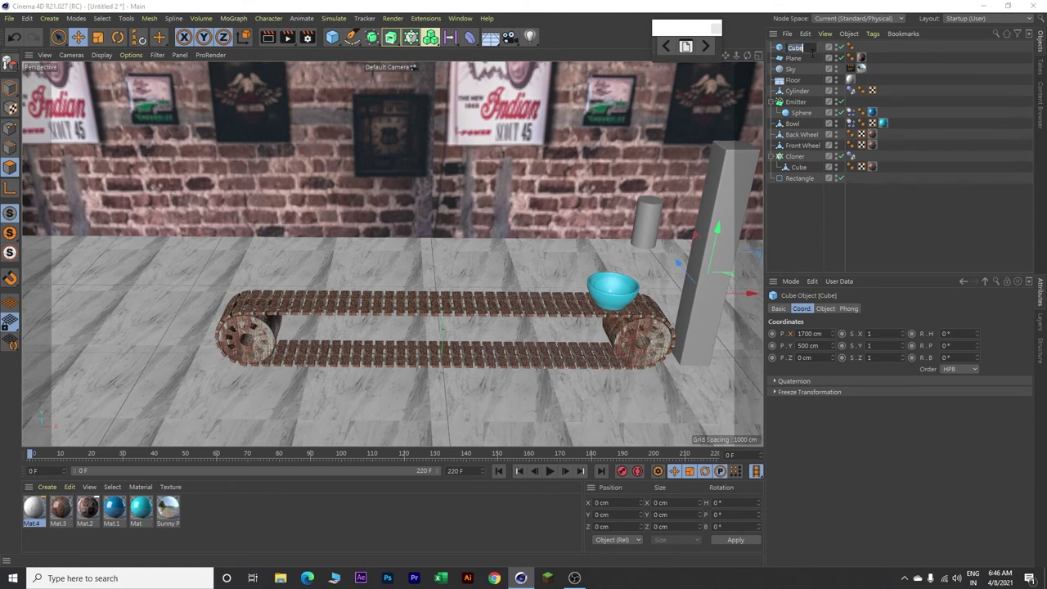
{"action": "type", "text": "R"}
{"action": "type", "text": "ight Pillar"}
{"action": "key", "text": "Return"}
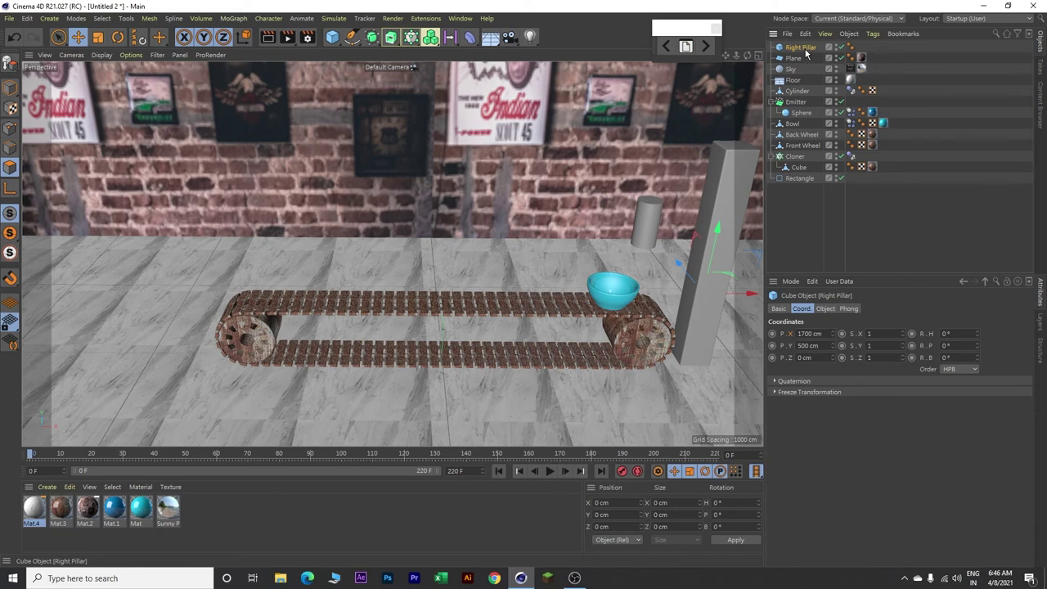
Step: Duplicate Right Pillar as Left Pillar and set the copy's X position to -1700 cm
{"action": "key", "text": "ctrl+c"}
{"action": "key", "text": "ctrl+v"}
{"action": "double_click", "coordinate": [803, 47]}
{"action": "key", "text": "BackSpace"}
{"action": "type", "text": "Left Pillar"}
{"action": "key", "text": "Return"}
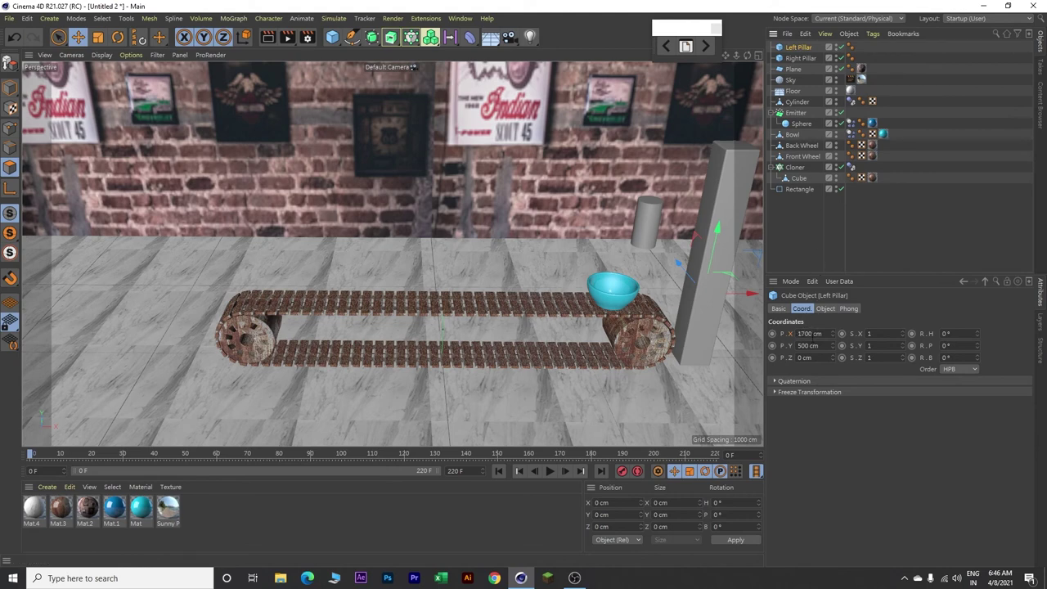
{"action": "left_click", "coordinate": [799, 334]}
{"action": "key", "text": "Return"}
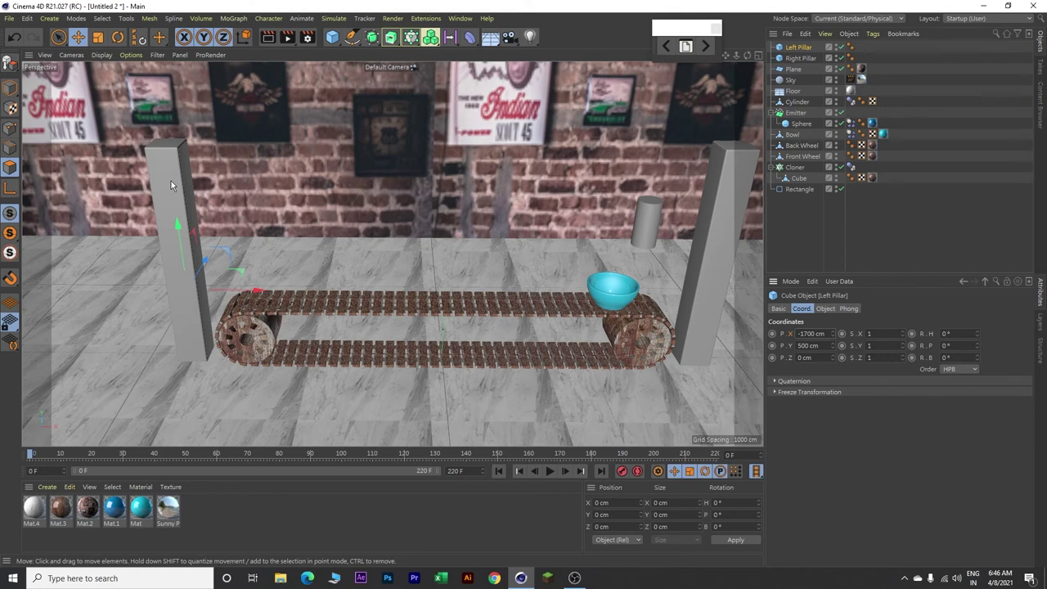
Step: Create a new material for the pillars and turn off its Reflectance channel
{"action": "double_click", "coordinate": [238, 515]}
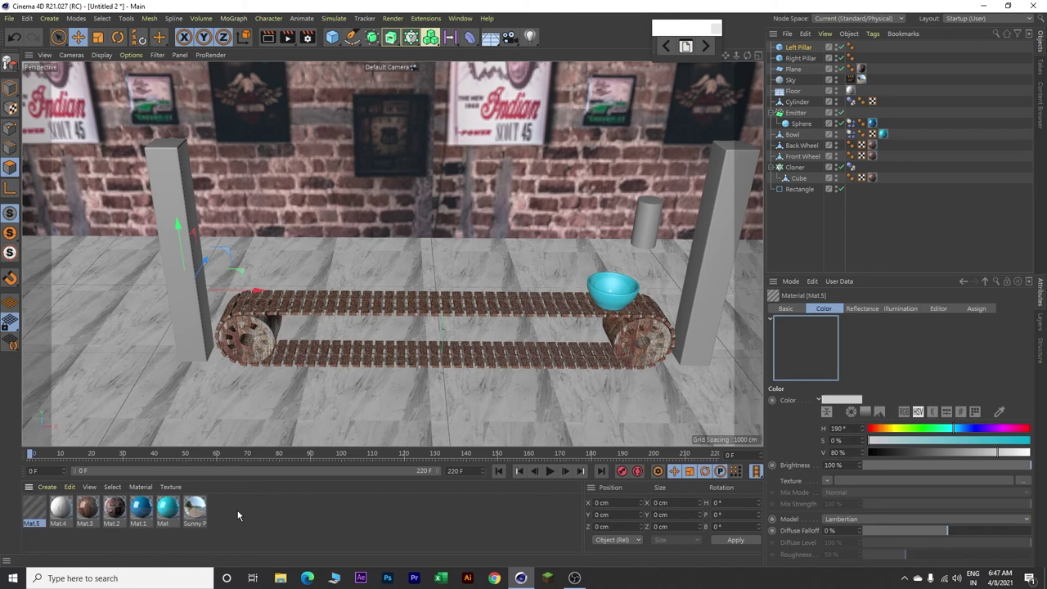
{"action": "double_click", "coordinate": [35, 509]}
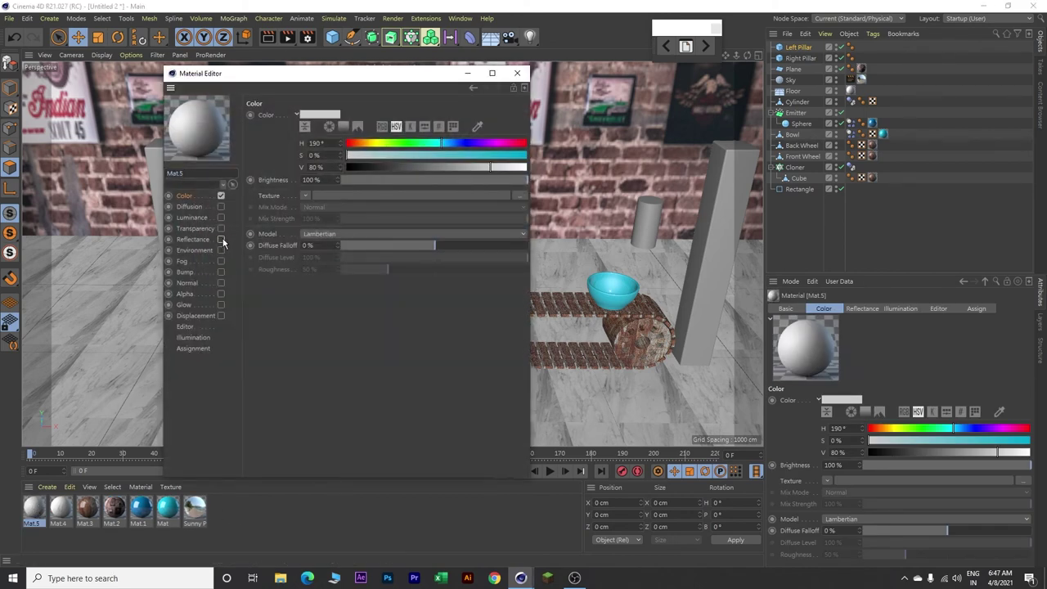
{"action": "left_click", "coordinate": [221, 239]}
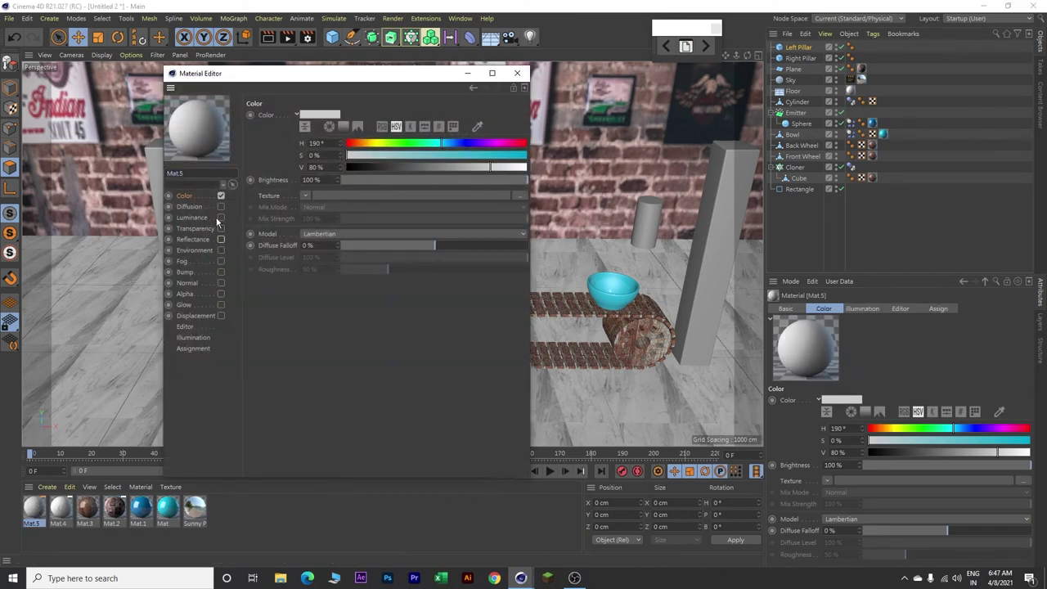
Step: Load the Rusting - Pillar image as the new material's color texture without copying it to the project, and close the material's settings
{"action": "left_click", "coordinate": [306, 195]}
{"action": "left_click", "coordinate": [319, 218]}
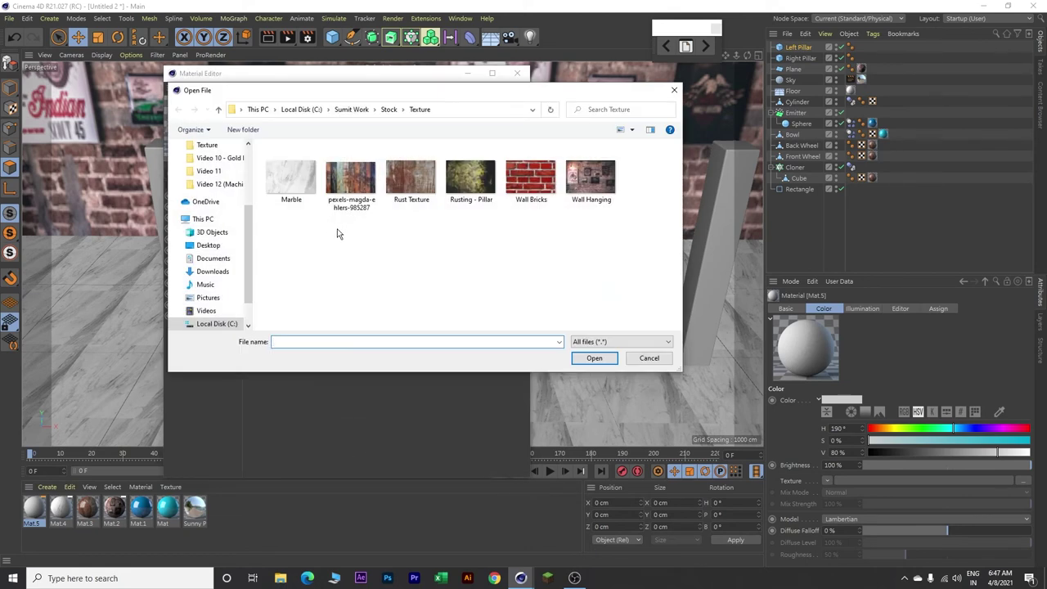
{"action": "left_click", "coordinate": [472, 180]}
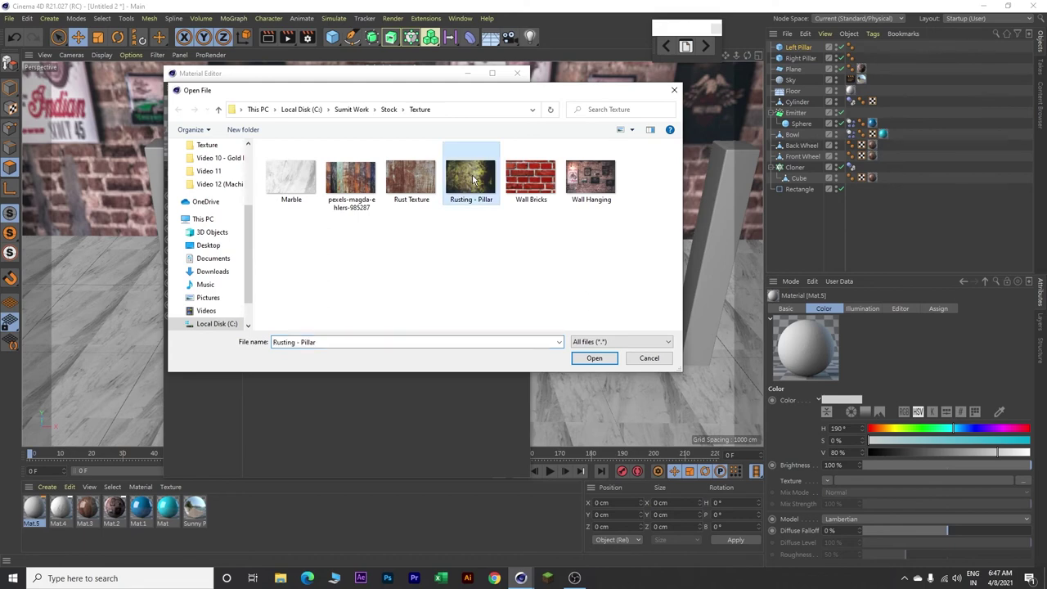
{"action": "left_click", "coordinate": [602, 360]}
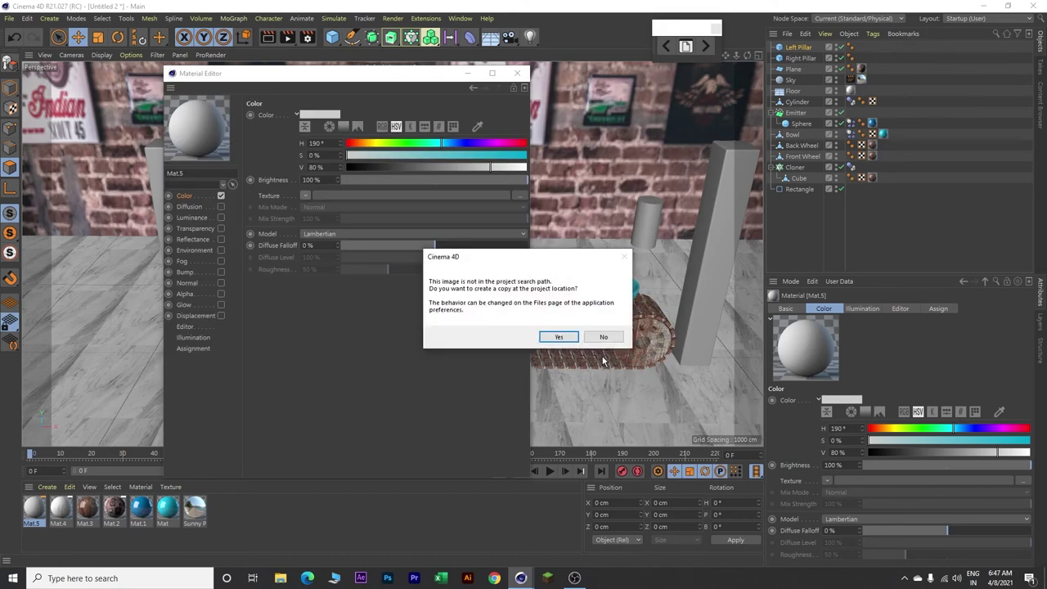
{"action": "left_click", "coordinate": [600, 336]}
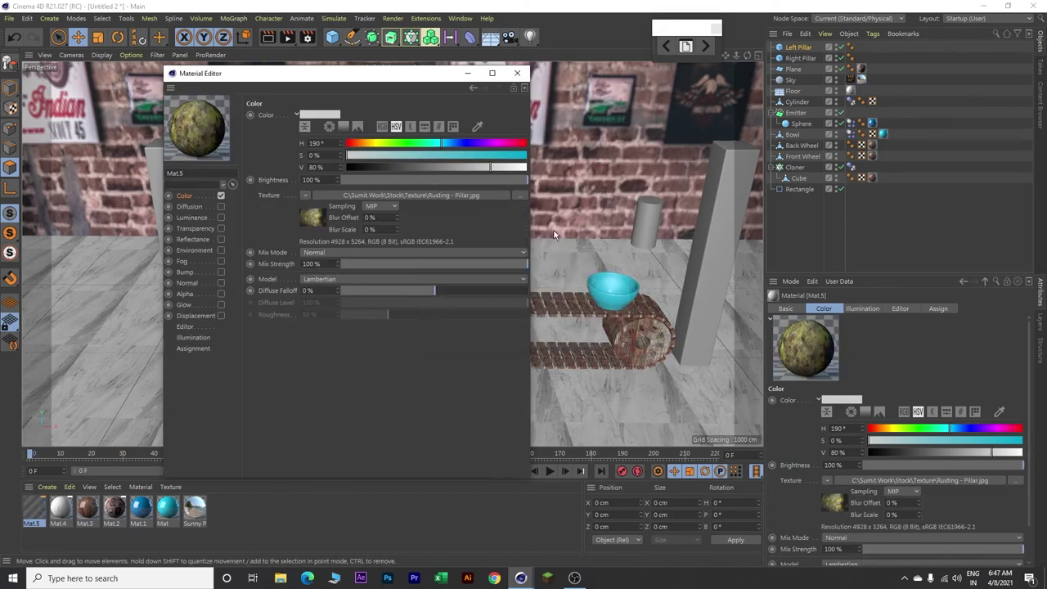
{"action": "left_click", "coordinate": [517, 72]}
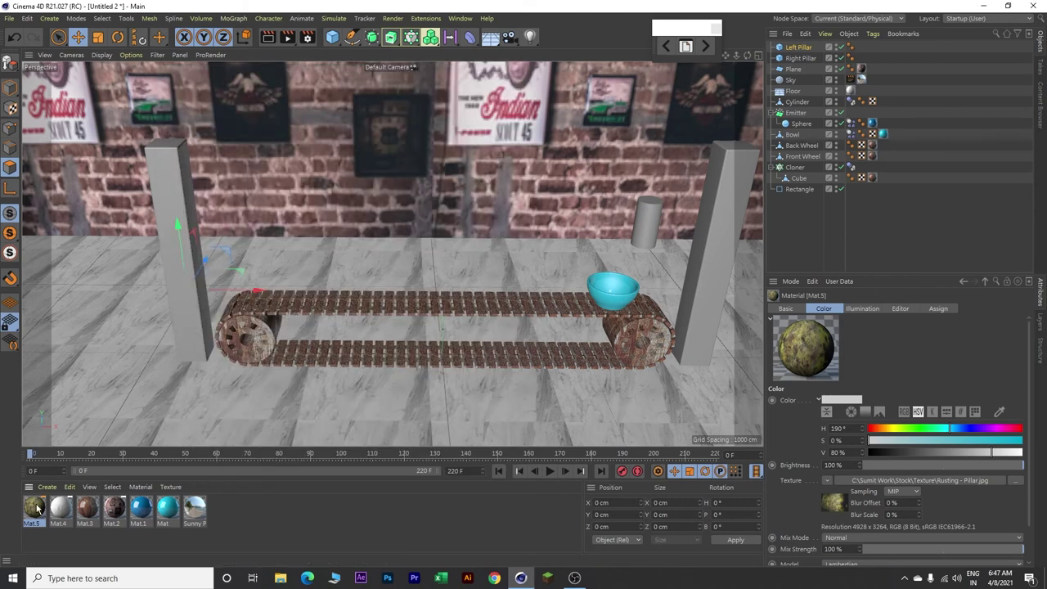
Step: Apply the Rusting - Pillar material to the left pillar, the right pillar and the hanging cylinder above the bowl
{"action": "left_click_drag", "start_coordinate": [181, 315], "coordinate": [183, 311]}
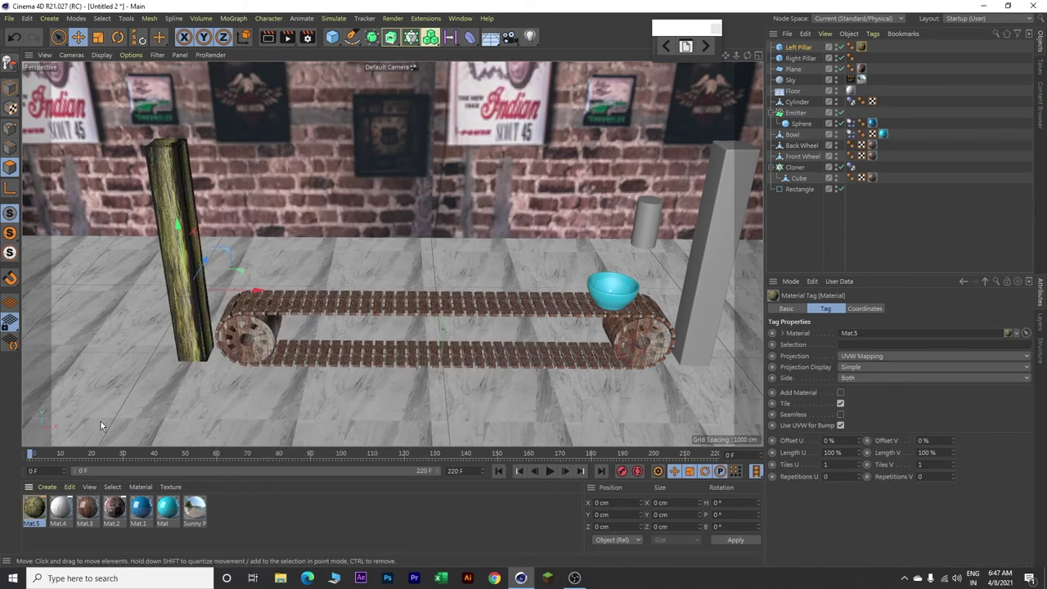
{"action": "left_click_drag", "start_coordinate": [714, 267], "coordinate": [714, 270]}
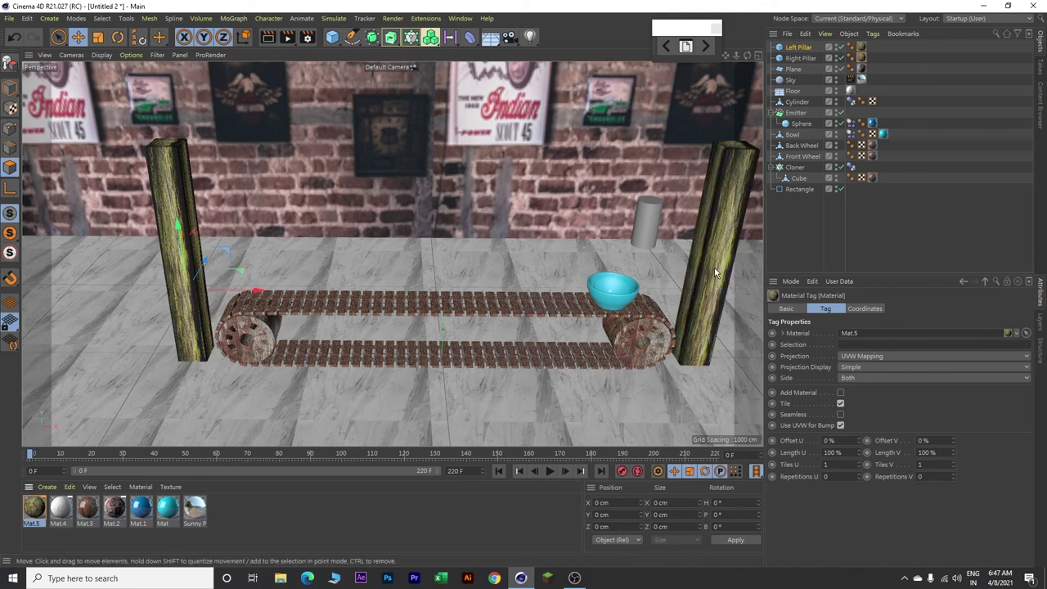
{"action": "left_click_drag", "start_coordinate": [33, 509], "coordinate": [649, 211]}
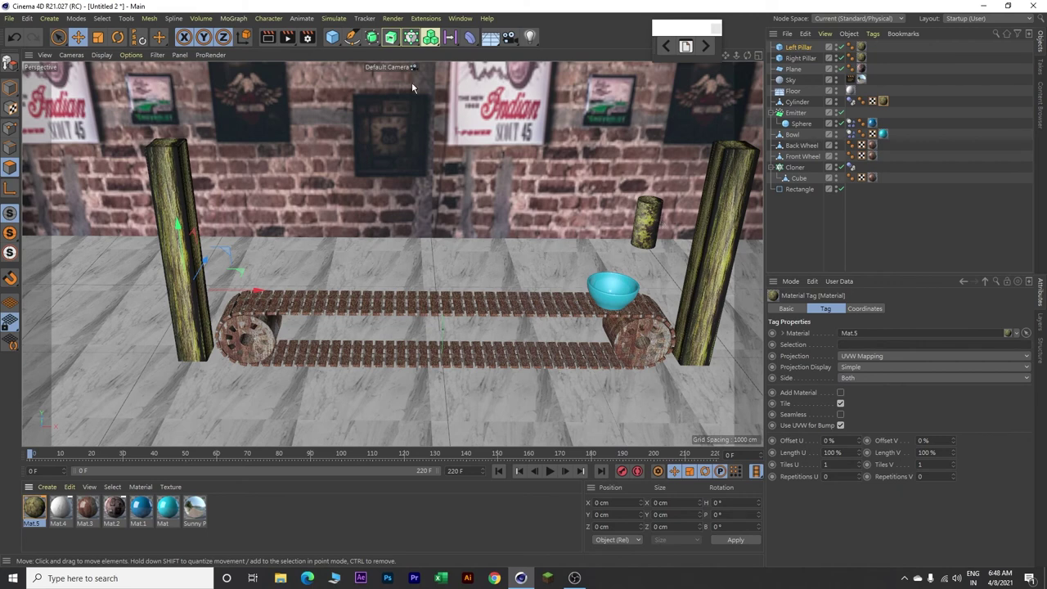
Step: Add a second cylinder with a radius of 25 cm and a height of 3300 cm
{"action": "left_click", "coordinate": [333, 39]}
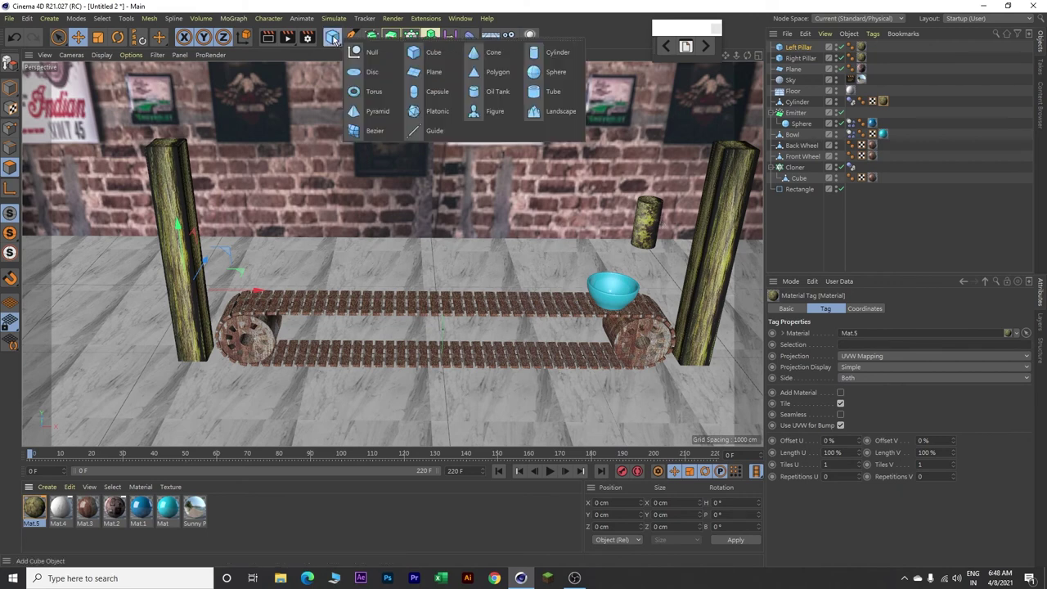
{"action": "left_click", "coordinate": [556, 52]}
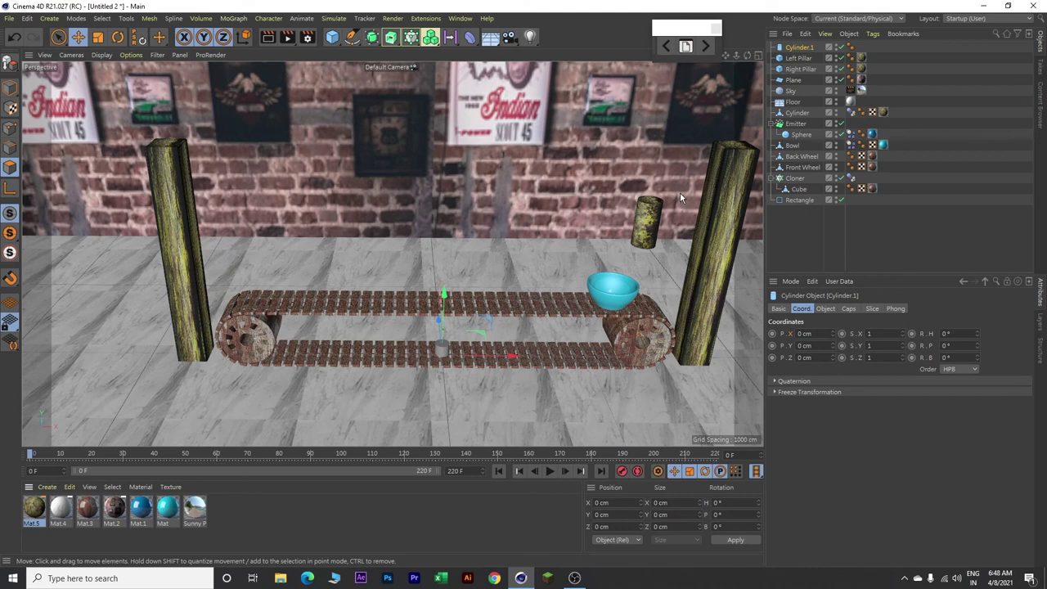
{"action": "left_click", "coordinate": [826, 308]}
{"action": "double_click", "coordinate": [863, 334]}
{"action": "type", "text": "25"}
{"action": "key", "text": "Return"}
{"action": "double_click", "coordinate": [856, 346]}
{"action": "type", "text": "5300"}
{"action": "key", "text": "Return"}
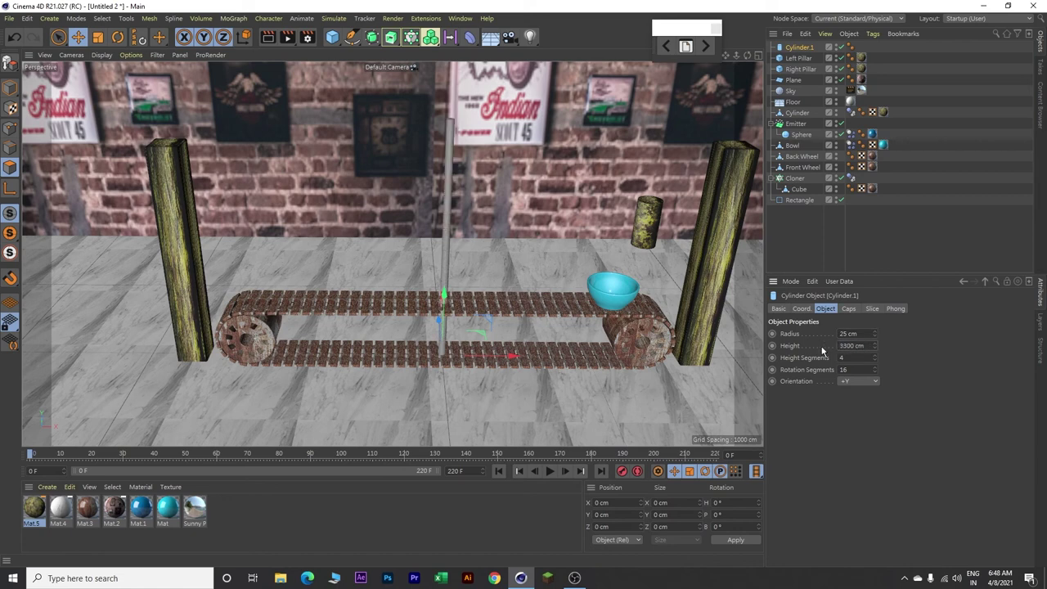
Step: Orient the thin cylinder along -X and set its Y position to 1100 cm so it spans the pillars
{"action": "left_click", "coordinate": [856, 382]}
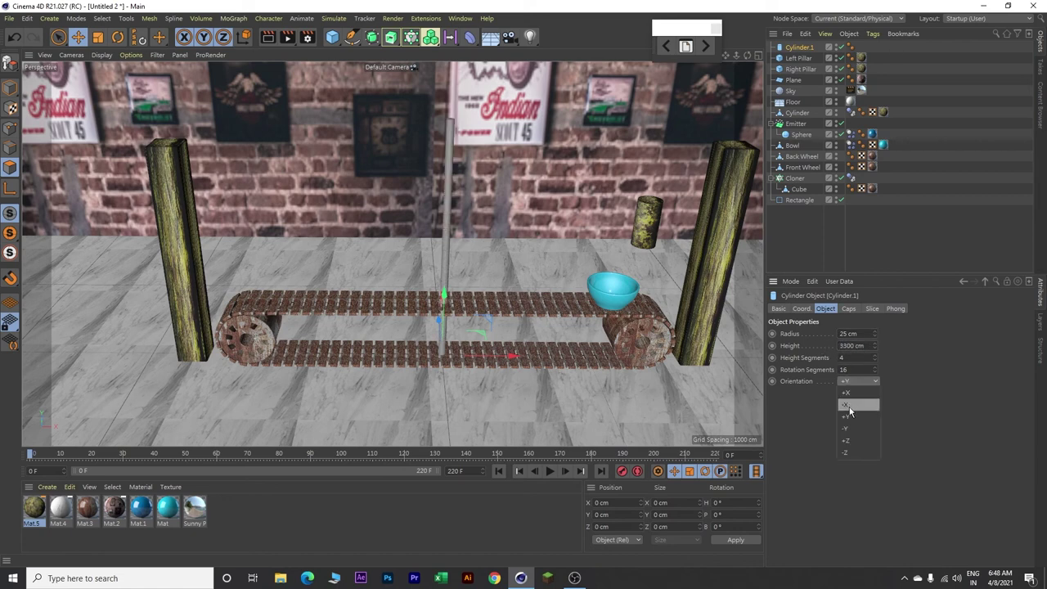
{"action": "left_click", "coordinate": [848, 406]}
{"action": "left_click", "coordinate": [802, 308]}
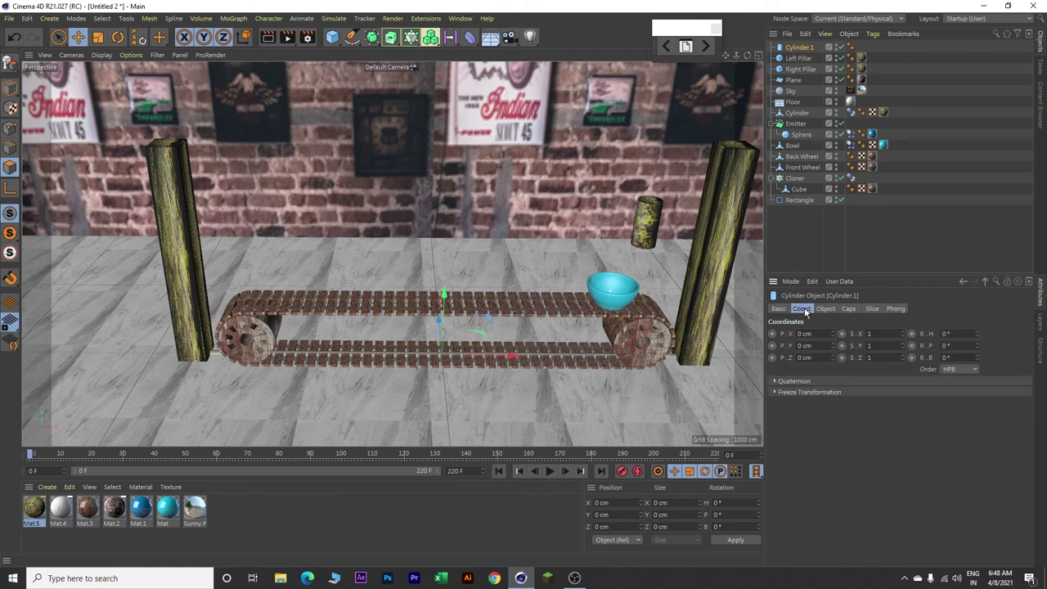
{"action": "double_click", "coordinate": [818, 345]}
{"action": "type", "text": "100100"}
{"action": "key", "text": "Return"}
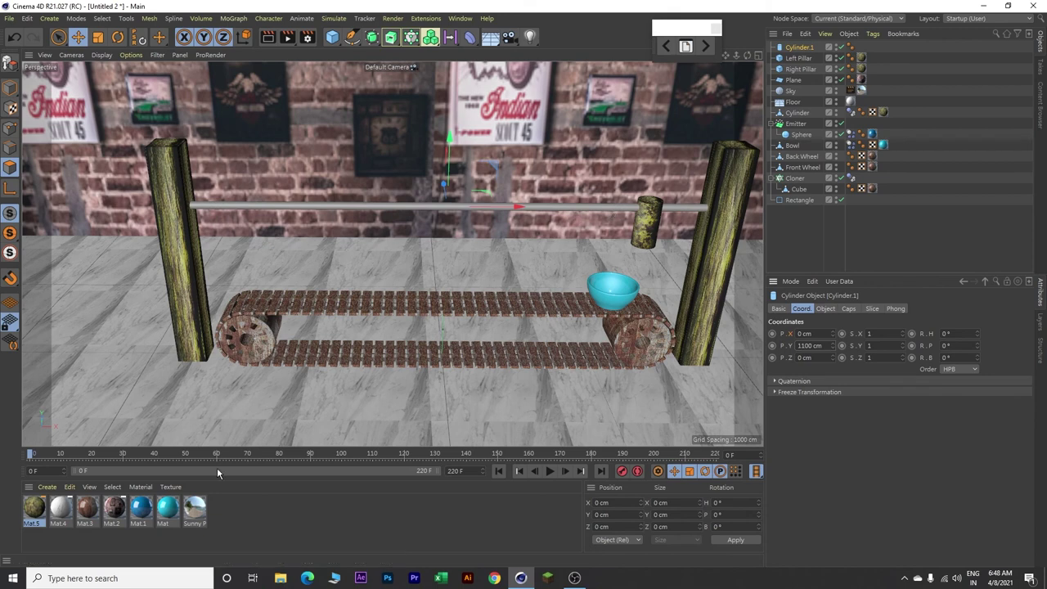
Step: Apply the rust material Mat.3 to the horizontal rod and set its projection to Cubic
{"action": "left_click_drag", "start_coordinate": [88, 511], "coordinate": [328, 208]}
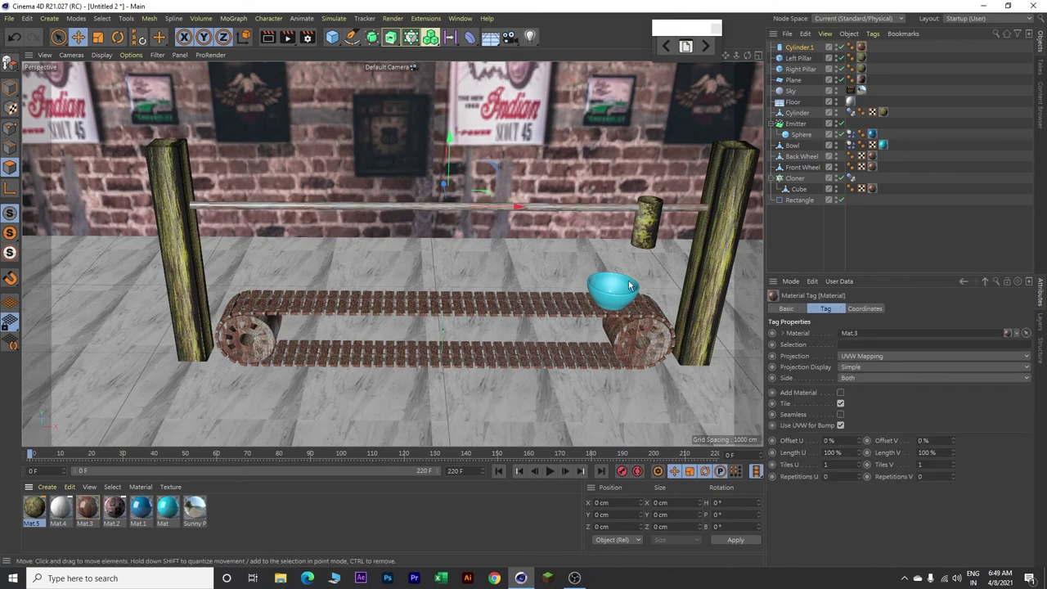
{"action": "left_click", "coordinate": [880, 355]}
{"action": "left_click", "coordinate": [869, 411]}
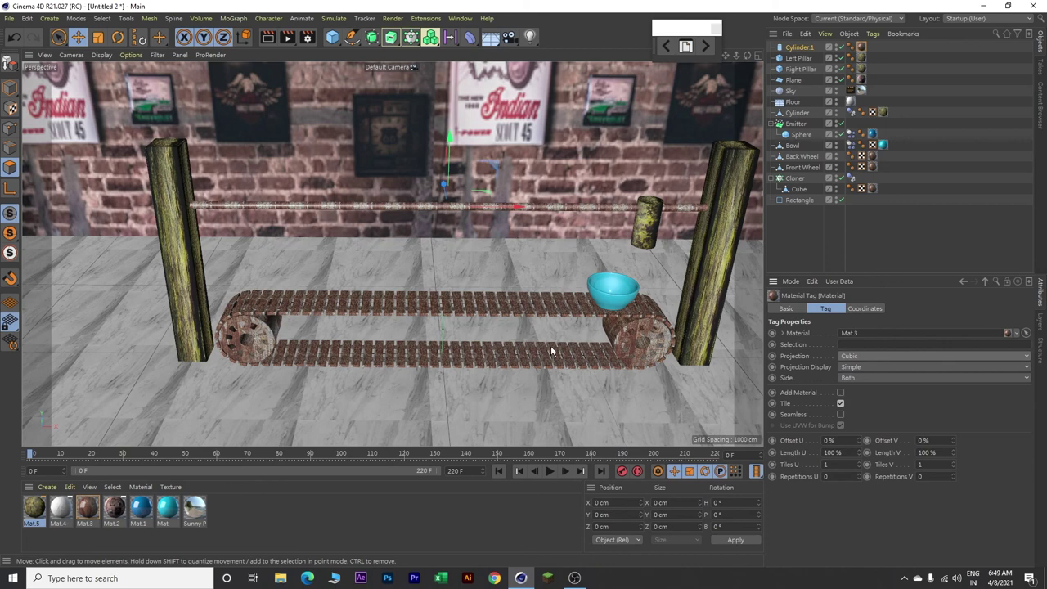
Step: Play back the animation of the bowl and dropping spheres, stop it, and return to the first frame
{"action": "left_click", "coordinate": [550, 471]}
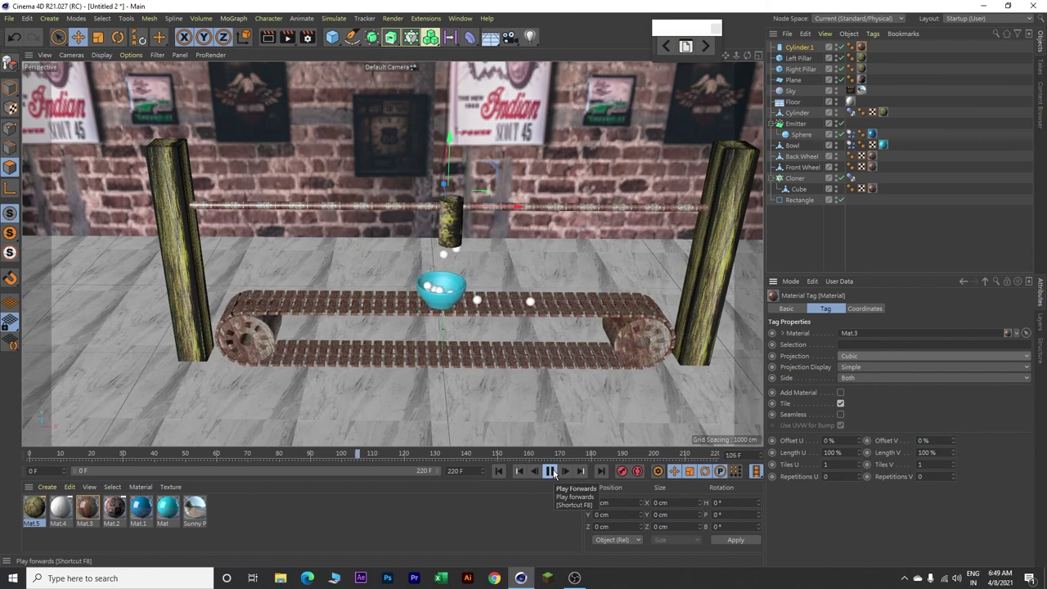
{"action": "left_click", "coordinate": [550, 472]}
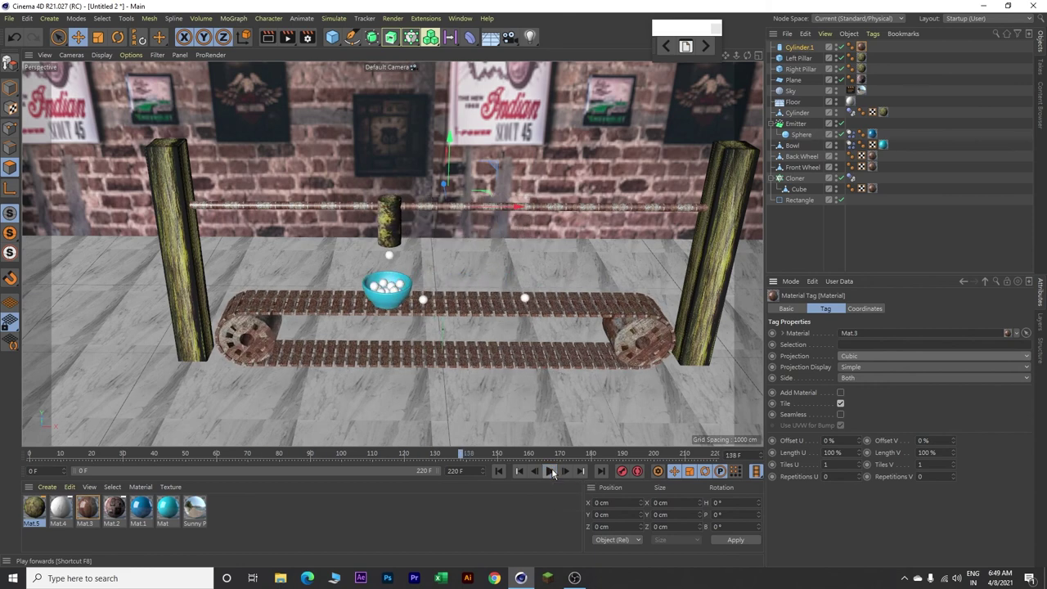
{"action": "left_click", "coordinate": [500, 471]}
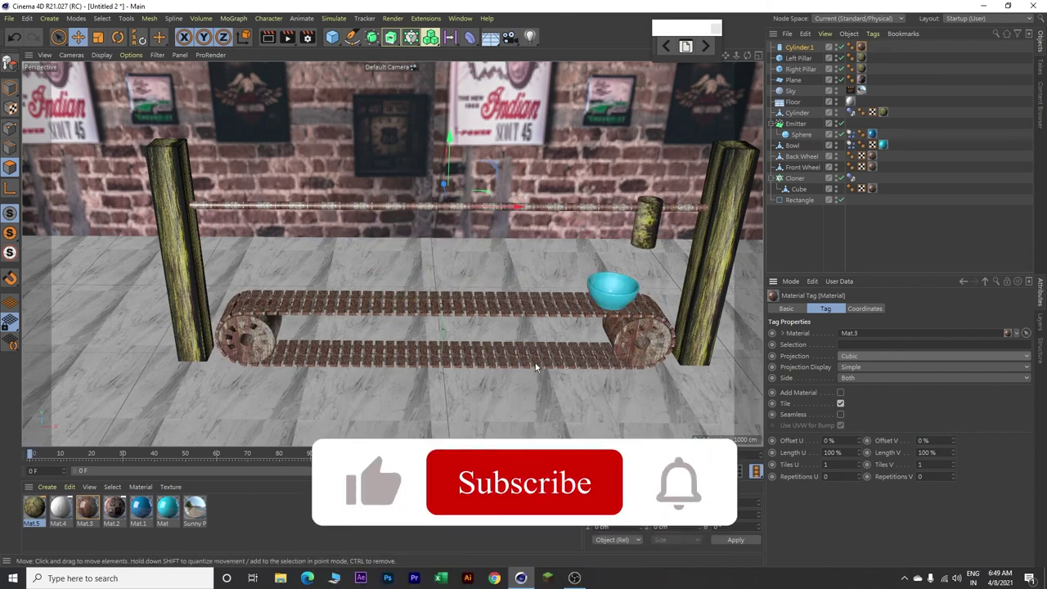
Step: Add a light and place it above the conveyor at about X -937 cm and Y 1588 cm
{"action": "scroll", "coordinate": [535, 362], "scroll_direction": "down", "scroll_amount": 3}
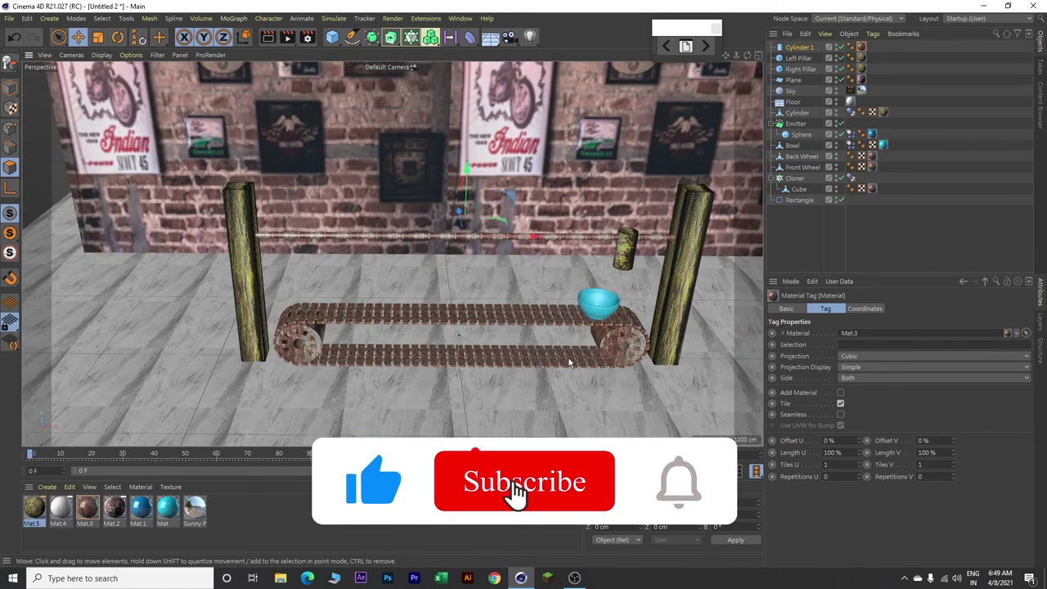
{"action": "middle_click_drag", "start_coordinate": [537, 367], "coordinate": [518, 377], "text": "alt"}
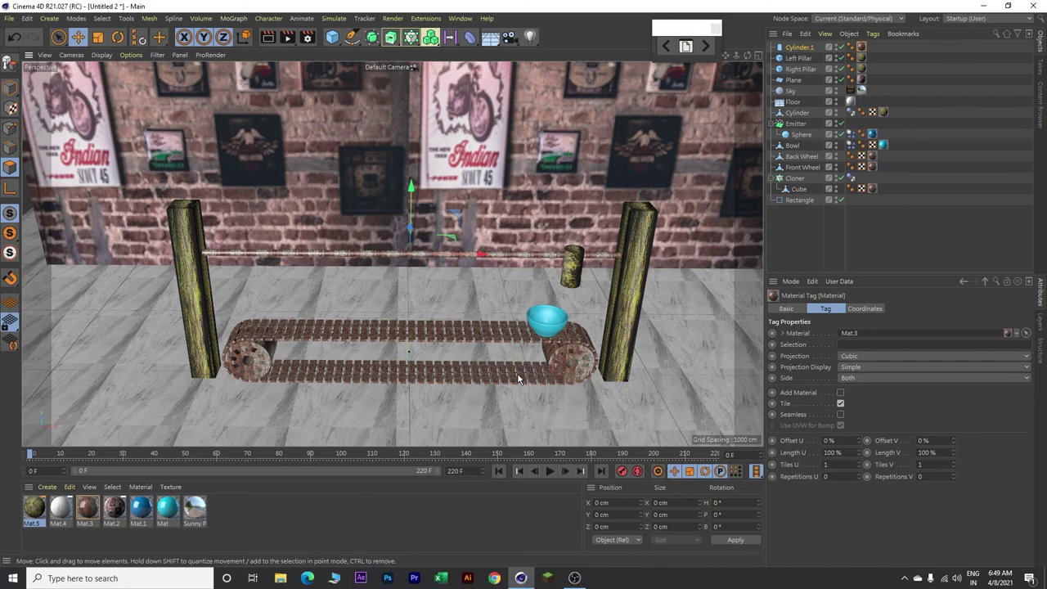
{"action": "left_click", "coordinate": [529, 37]}
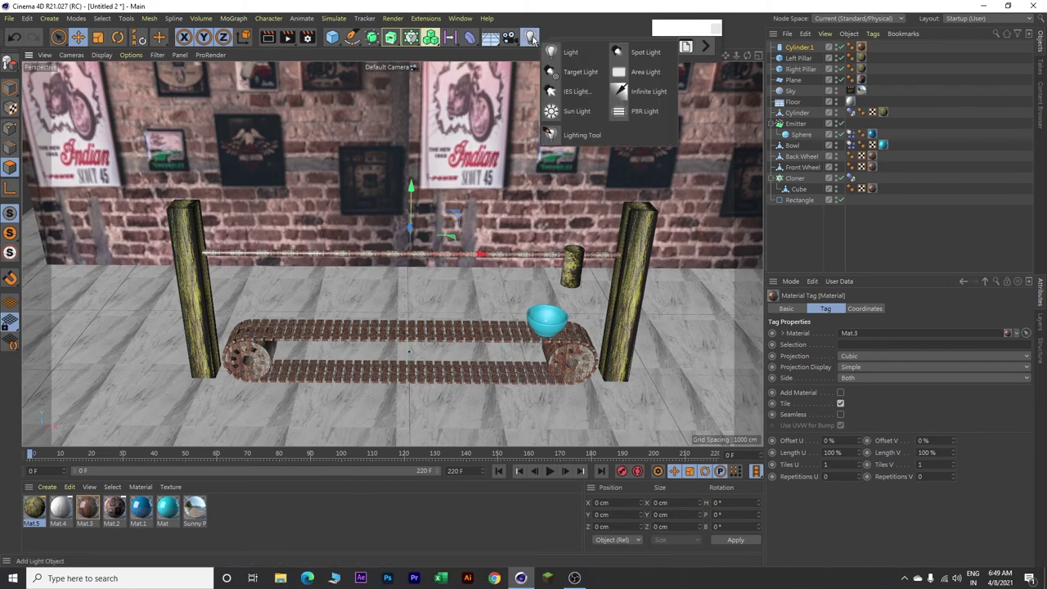
{"action": "left_click", "coordinate": [565, 53]}
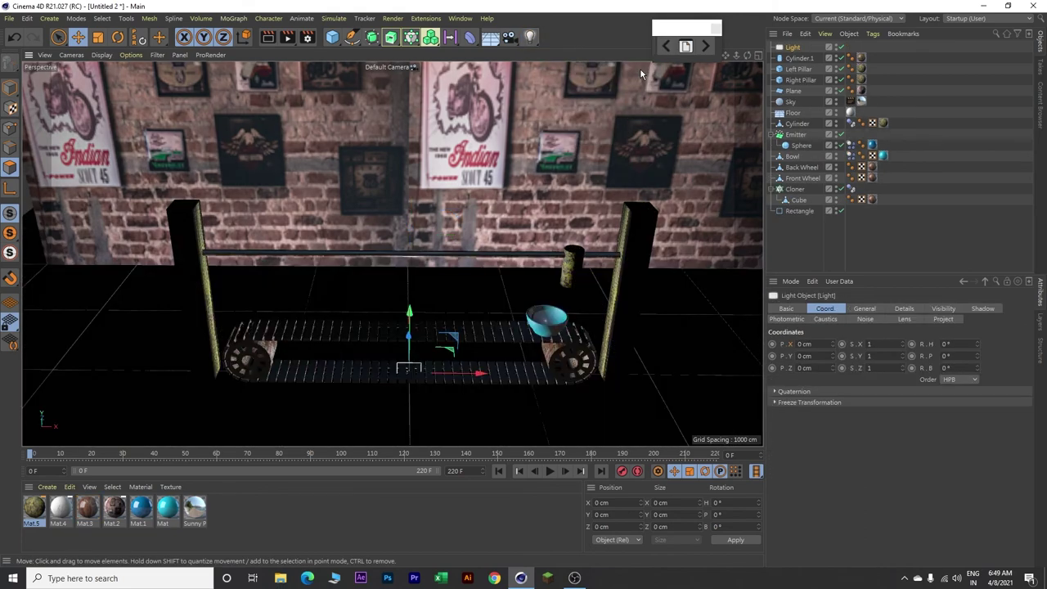
{"action": "left_click_drag", "start_coordinate": [408, 312], "coordinate": [430, 134]}
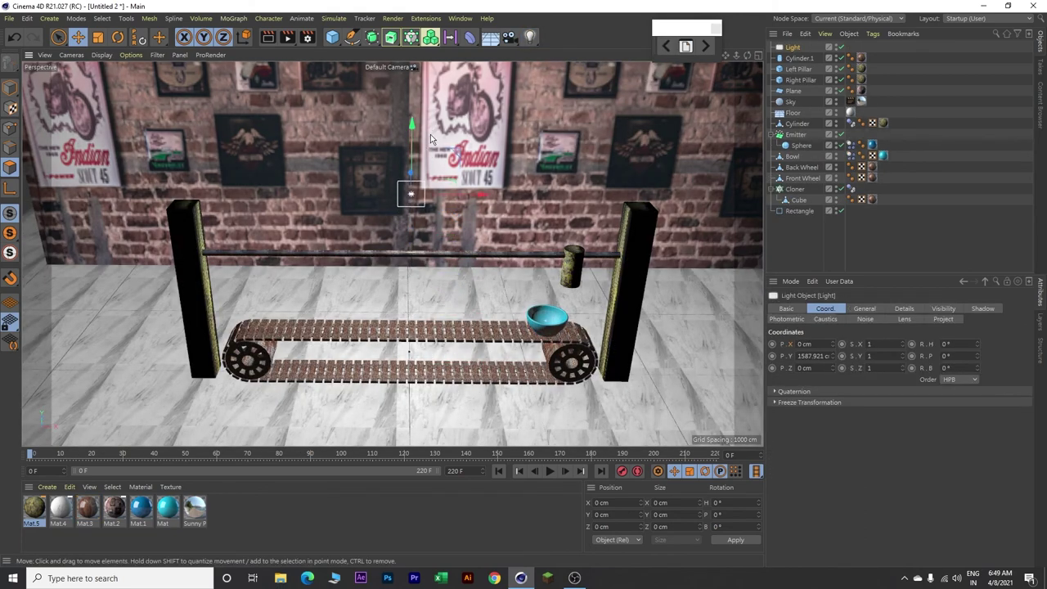
{"action": "left_click_drag", "start_coordinate": [488, 197], "coordinate": [358, 198]}
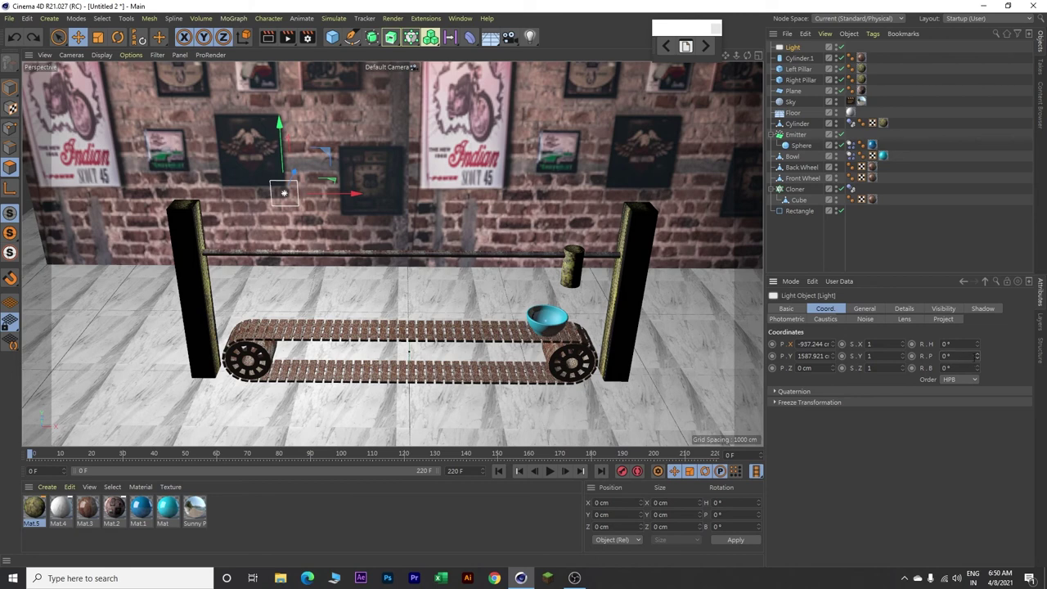
Step: Set the light's pitch rotation to -90° and its shadow type to Shadow Maps (Soft)
{"action": "left_click_drag", "start_coordinate": [978, 358], "coordinate": [978, 378]}
{"action": "double_click", "coordinate": [947, 356]}
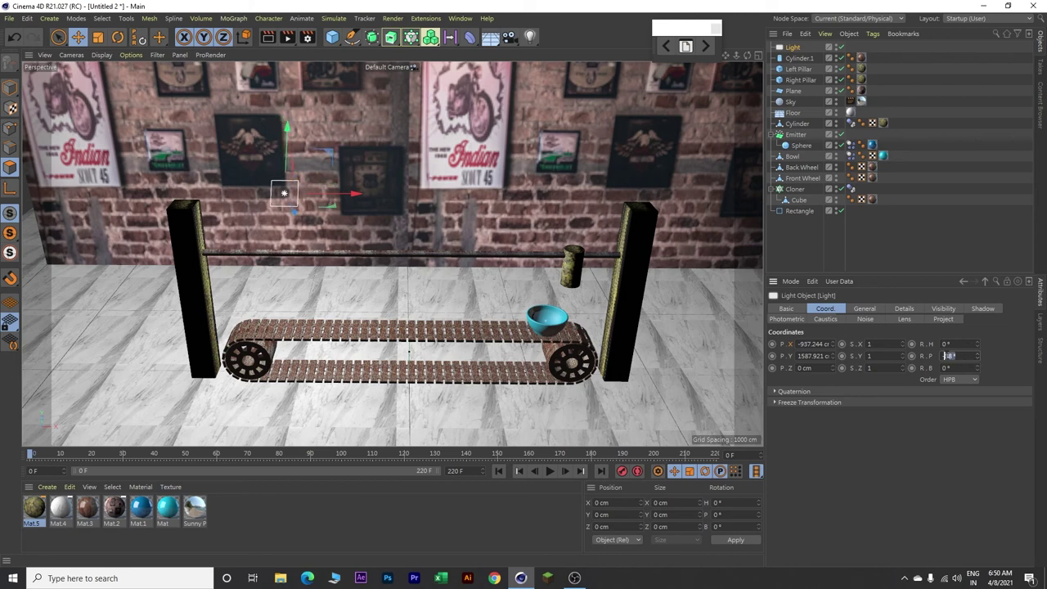
{"action": "type", "text": "-90"}
{"action": "key", "text": "Return"}
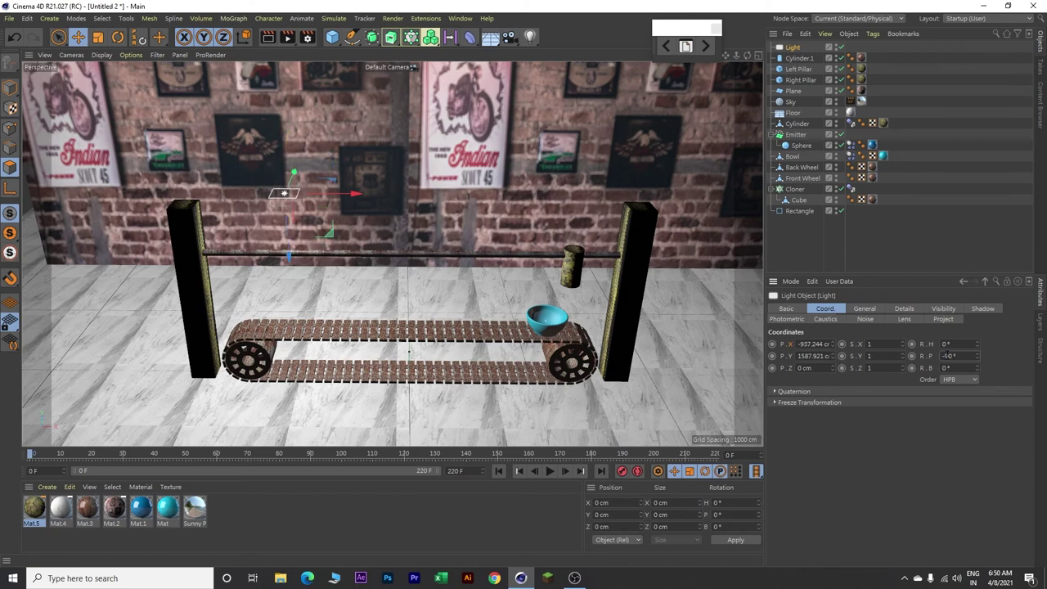
{"action": "left_click", "coordinate": [984, 309]}
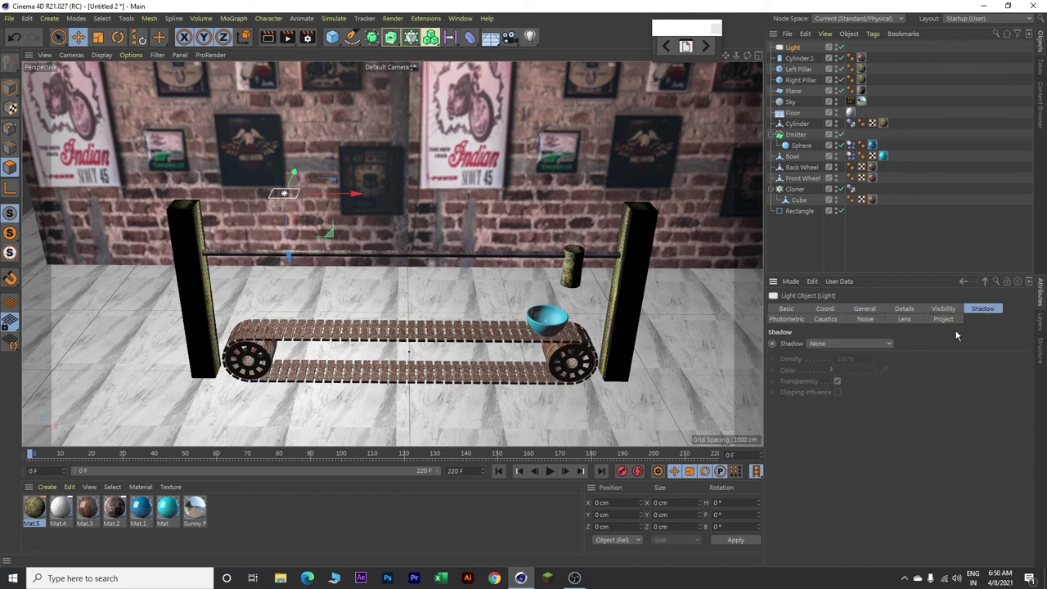
{"action": "left_click", "coordinate": [860, 343]}
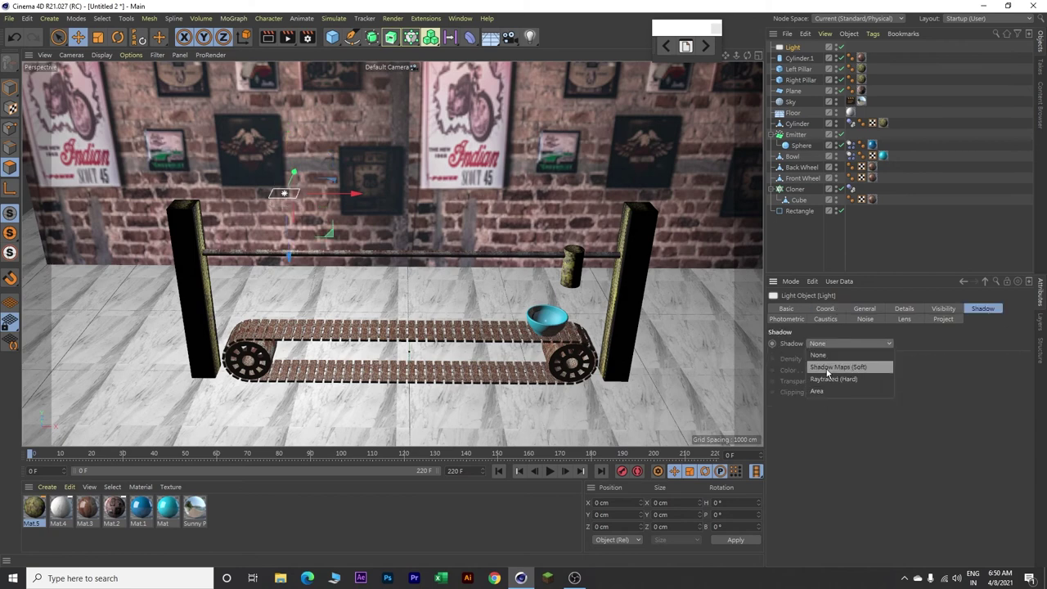
{"action": "left_click", "coordinate": [859, 369]}
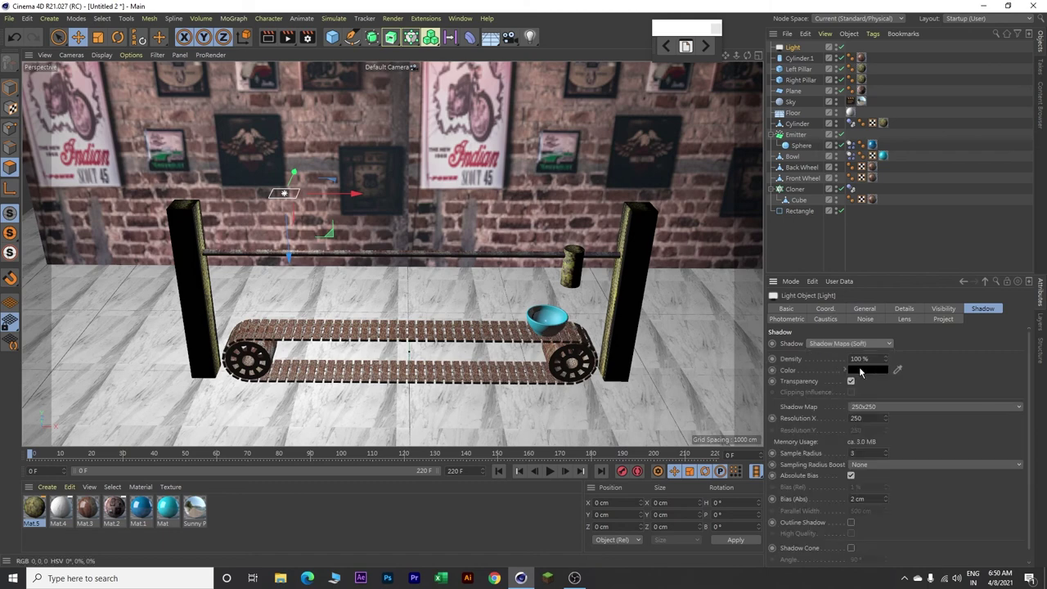
Step: Set the light's position to X -800 cm, Y 1900 cm and Z -450 cm
{"action": "left_click", "coordinate": [826, 309]}
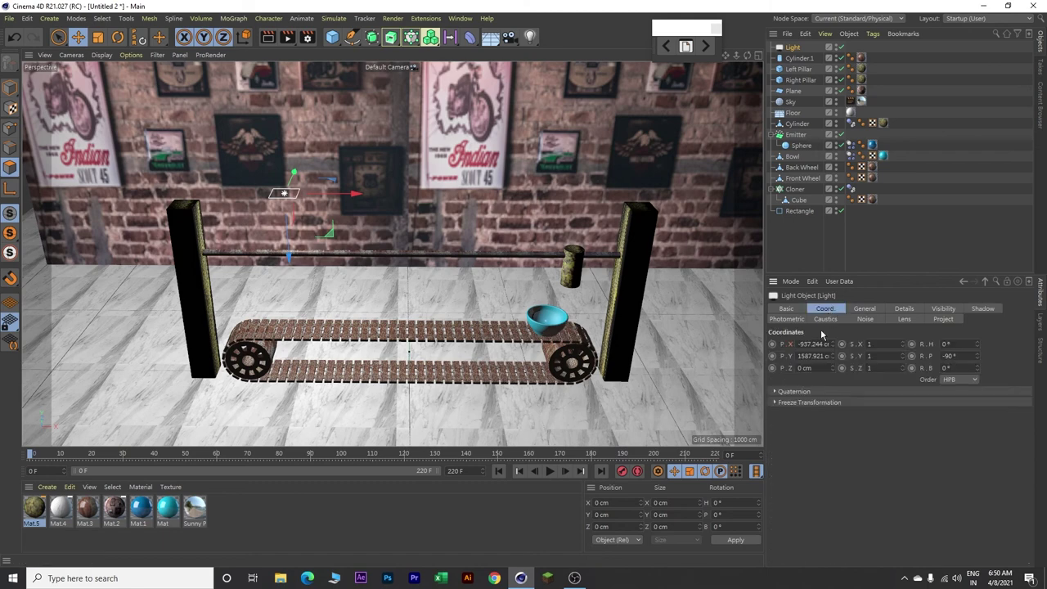
{"action": "left_click_drag", "start_coordinate": [799, 343], "coordinate": [880, 341]}
{"action": "type", "text": "-800"}
{"action": "key", "text": "Return"}
{"action": "left_click_drag", "start_coordinate": [799, 356], "coordinate": [880, 354]}
{"action": "type", "text": "1900"}
{"action": "key", "text": "Return"}
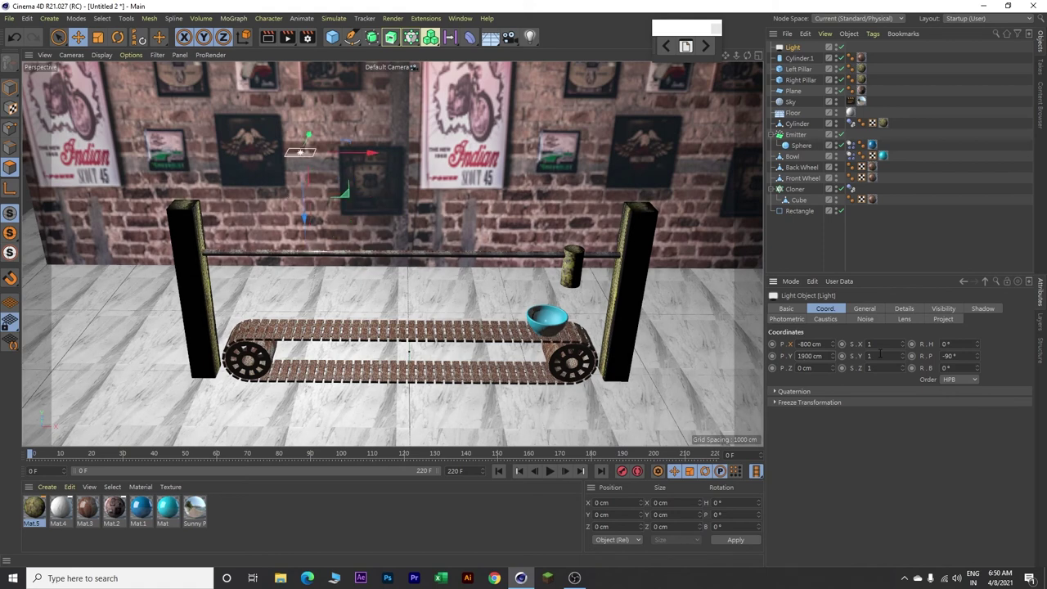
{"action": "left_click_drag", "start_coordinate": [807, 368], "coordinate": [757, 368]}
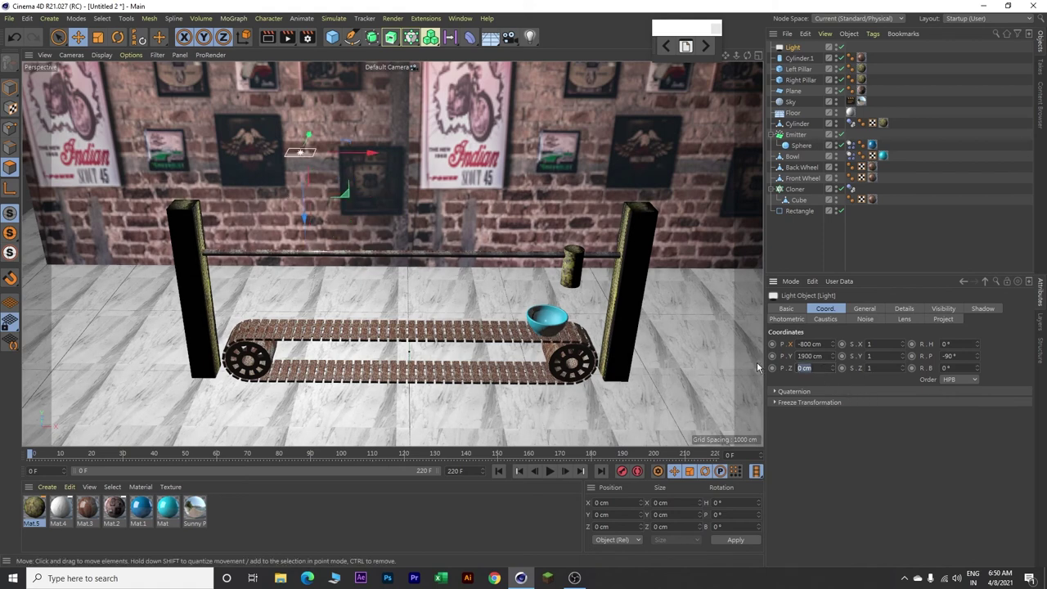
{"action": "type", "text": "-450"}
{"action": "key", "text": "Return"}
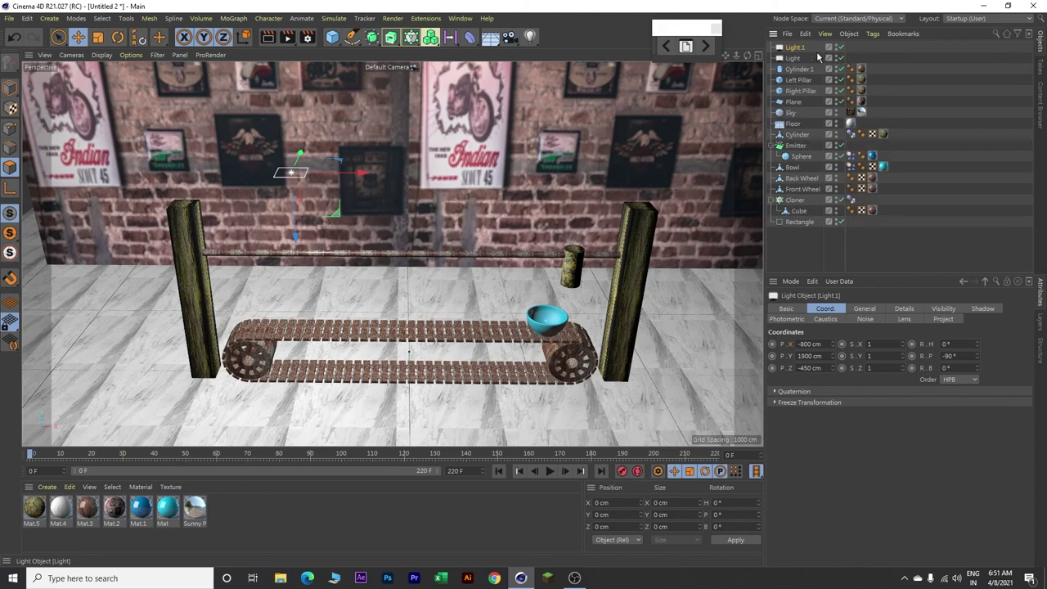
Step: Duplicate the light and set the copy's X position to 800 cm
{"action": "key", "text": "ctrl+c"}
{"action": "key", "text": "ctrl+v"}
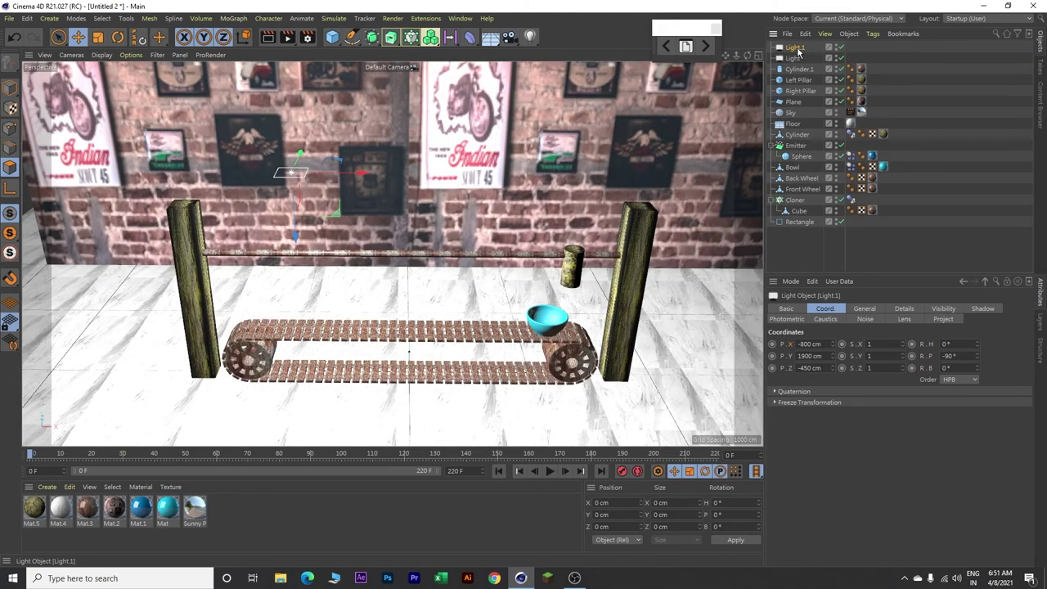
{"action": "left_click_drag", "start_coordinate": [363, 175], "coordinate": [590, 179]}
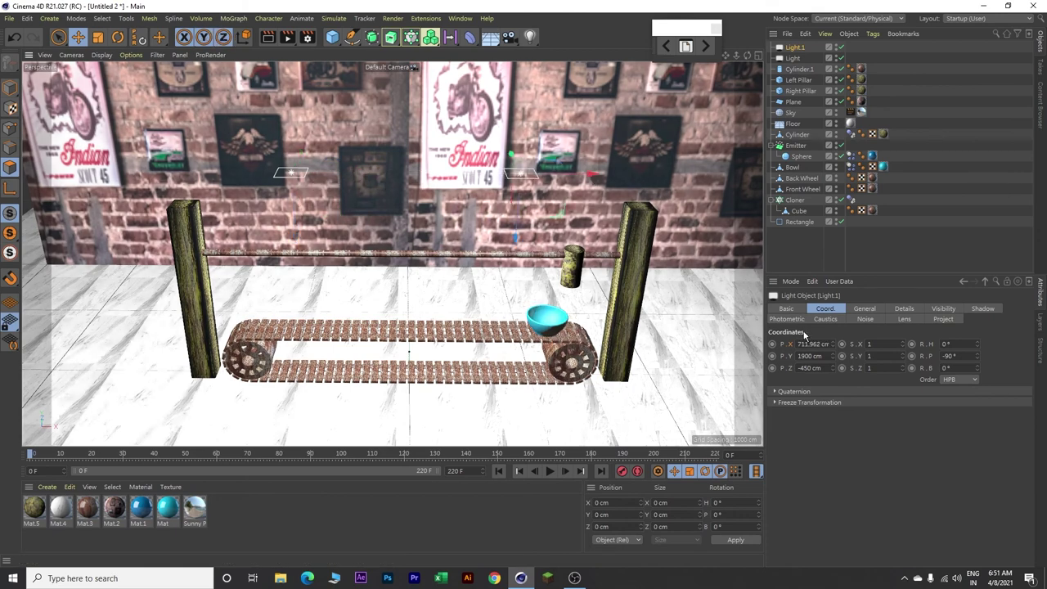
{"action": "double_click", "coordinate": [799, 343]}
{"action": "type", "text": "-800"}
{"action": "key", "text": "Return"}
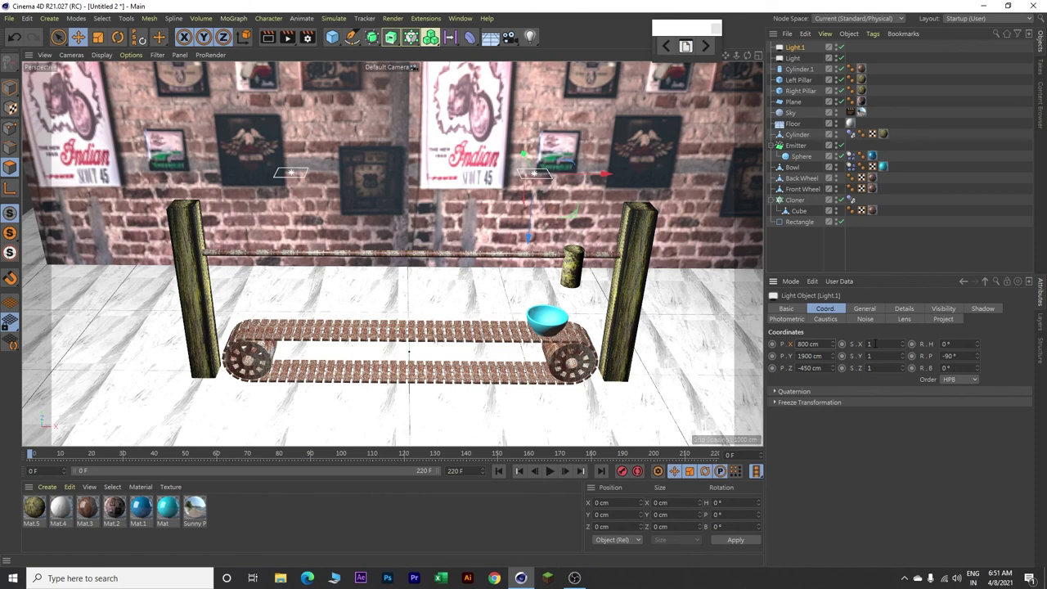
Step: Add the Global Illumination effect to the render settings and set its samples to High
{"action": "left_click", "coordinate": [308, 39]}
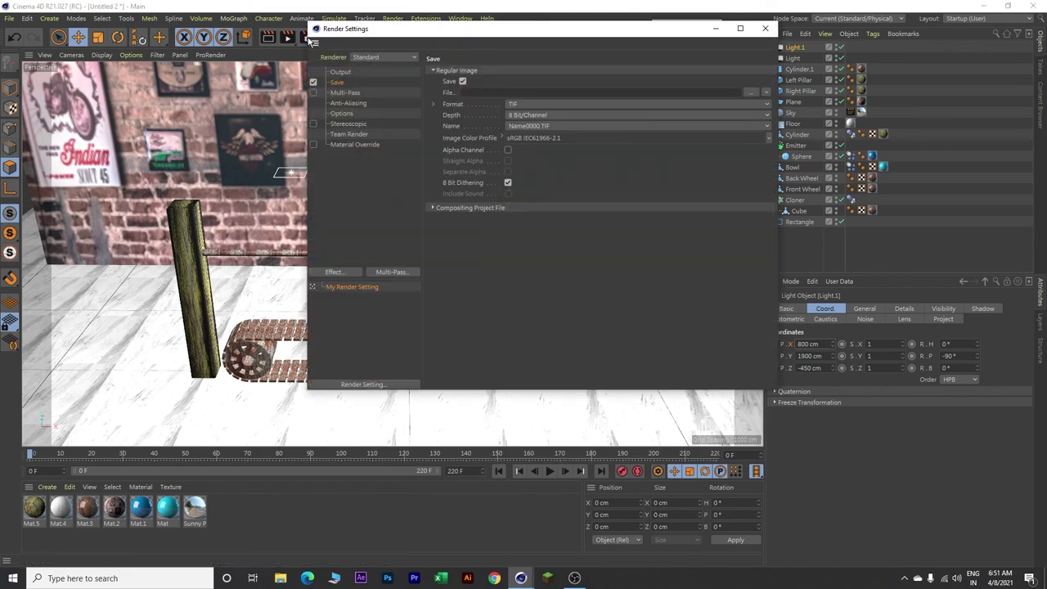
{"action": "left_click", "coordinate": [350, 271]}
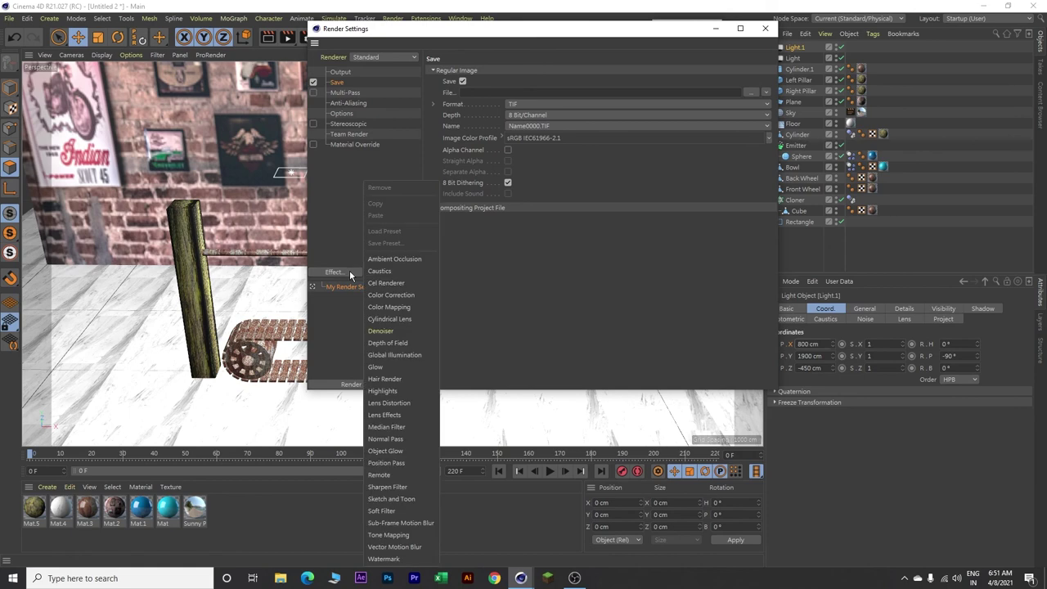
{"action": "left_click", "coordinate": [395, 358]}
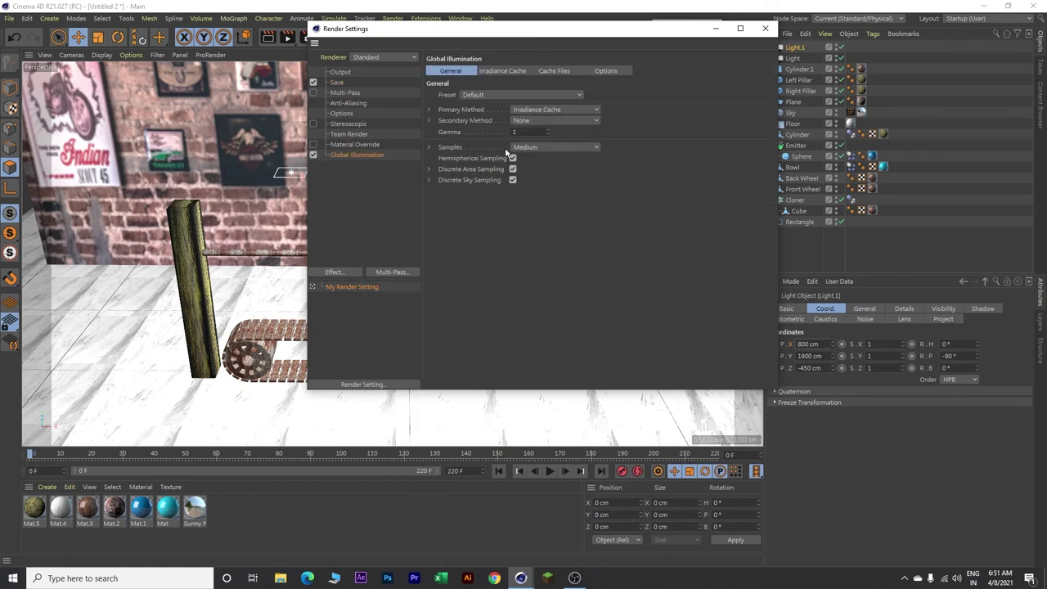
{"action": "left_click", "coordinate": [545, 147]}
{"action": "left_click", "coordinate": [536, 205]}
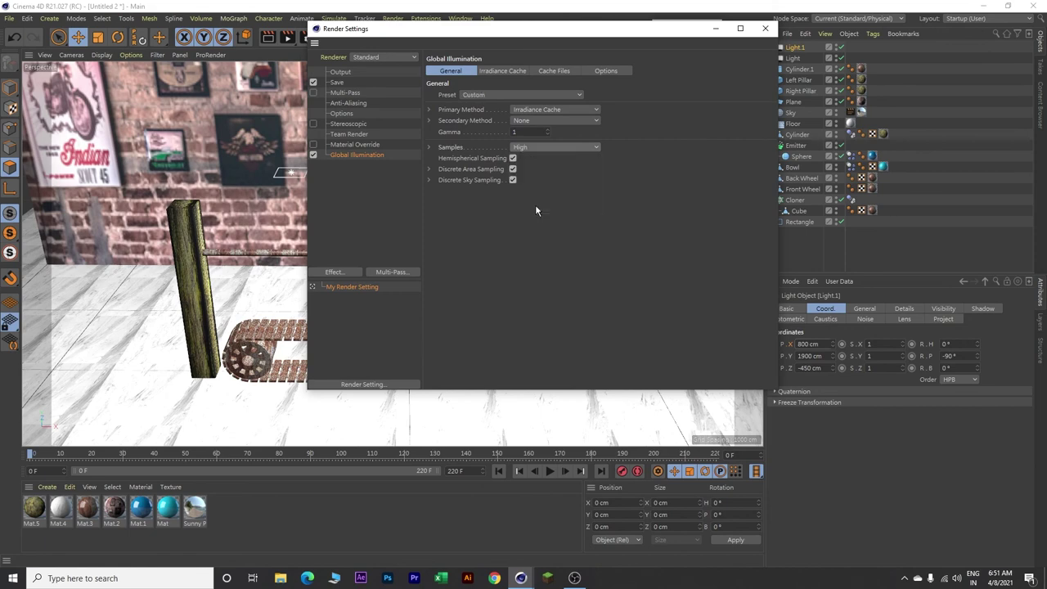
Step: Add the Ambient Occlusion effect with an accuracy of 100% and maximum samples of 128
{"action": "left_click", "coordinate": [347, 272]}
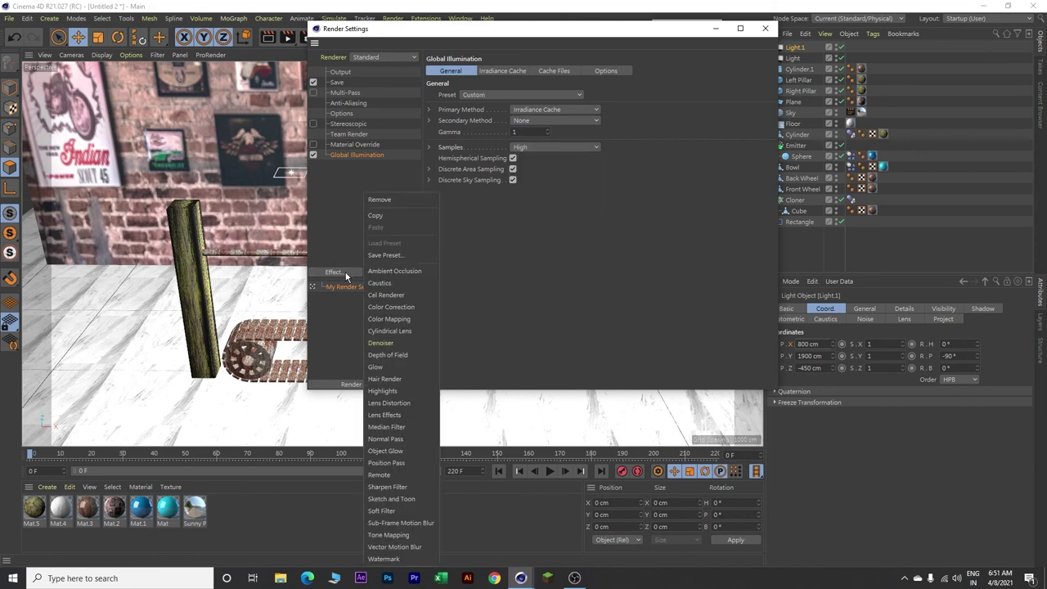
{"action": "left_click", "coordinate": [395, 271]}
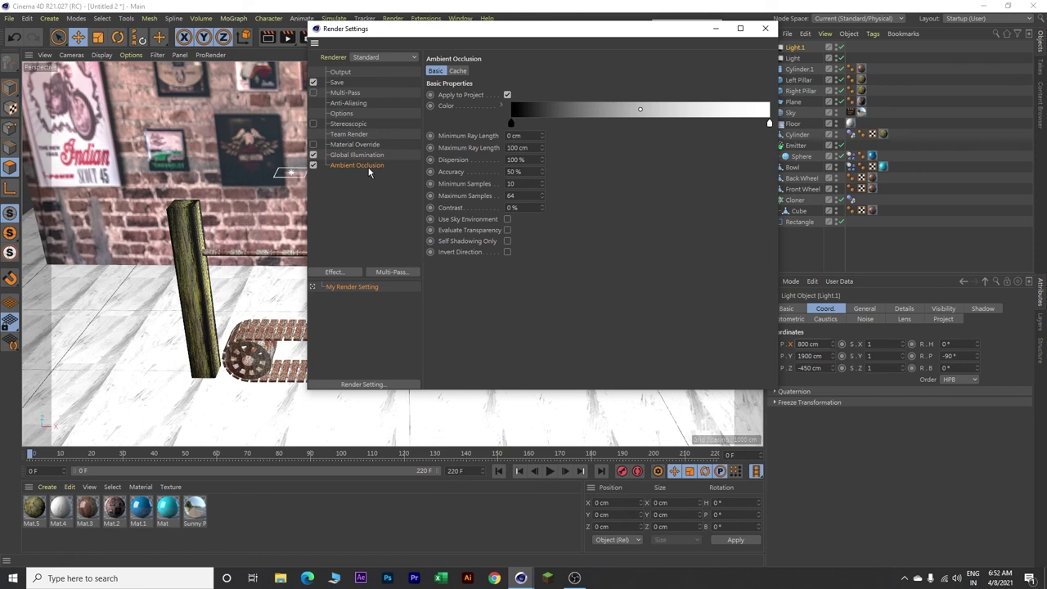
{"action": "left_click_drag", "start_coordinate": [540, 172], "coordinate": [541, 169]}
{"action": "double_click", "coordinate": [513, 172]}
{"action": "type", "text": "100"}
{"action": "key", "text": "Tab"}
{"action": "key", "text": "Tab"}
{"action": "type", "text": "1"}
{"action": "key", "text": "Return"}
{"action": "type", "text": "28"}
{"action": "key", "text": "Return"}
Step: Set the render output to the HDTV 1080 29.97 preset and the frame range to All Frames
{"action": "left_click", "coordinate": [342, 72]}
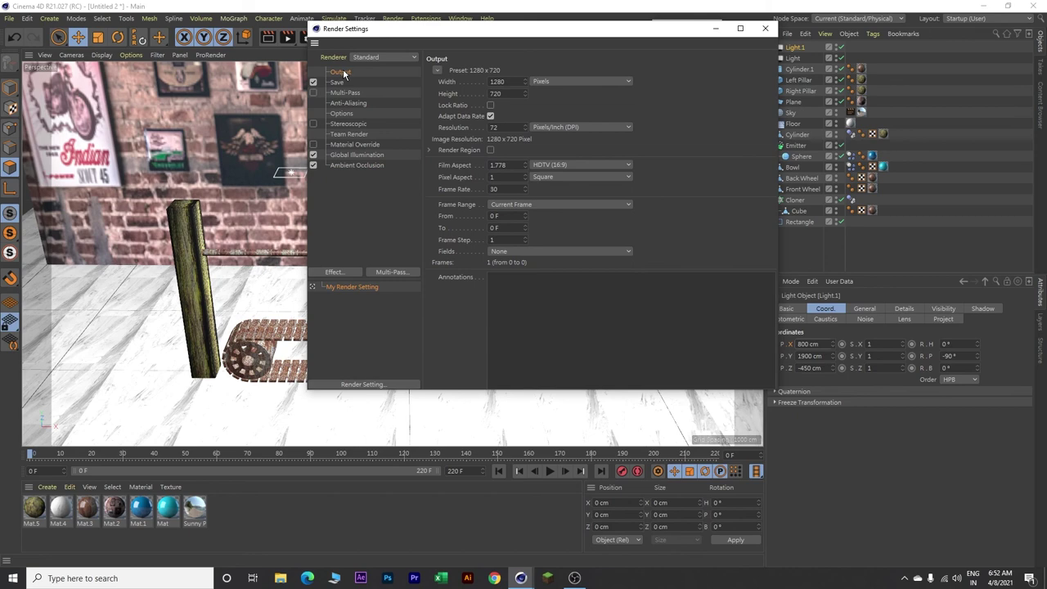
{"action": "left_click", "coordinate": [438, 71]}
{"action": "mouse_move", "coordinate": [474, 106]}
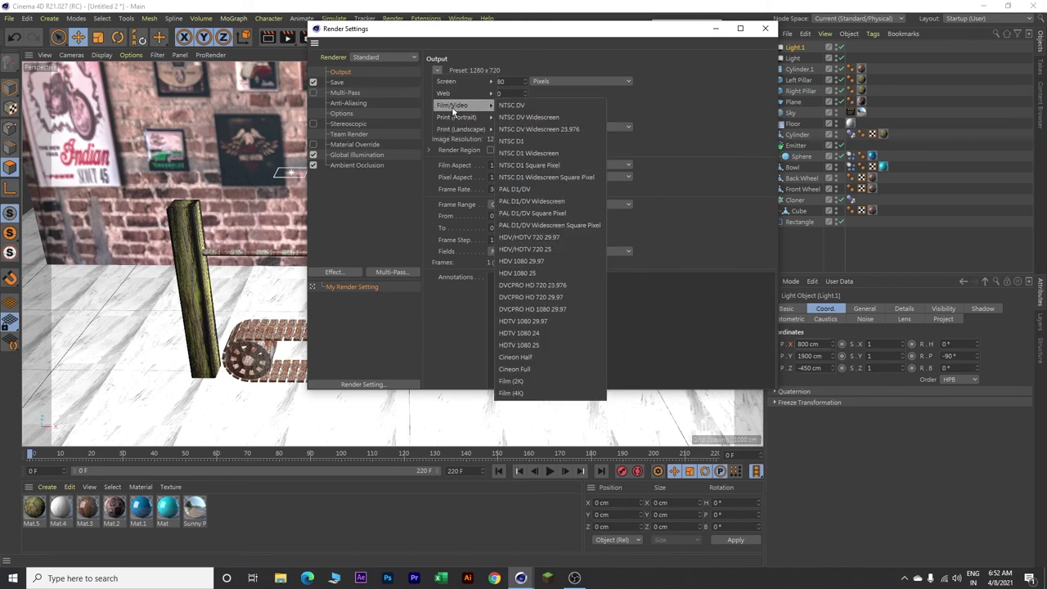
{"action": "left_click", "coordinate": [546, 323]}
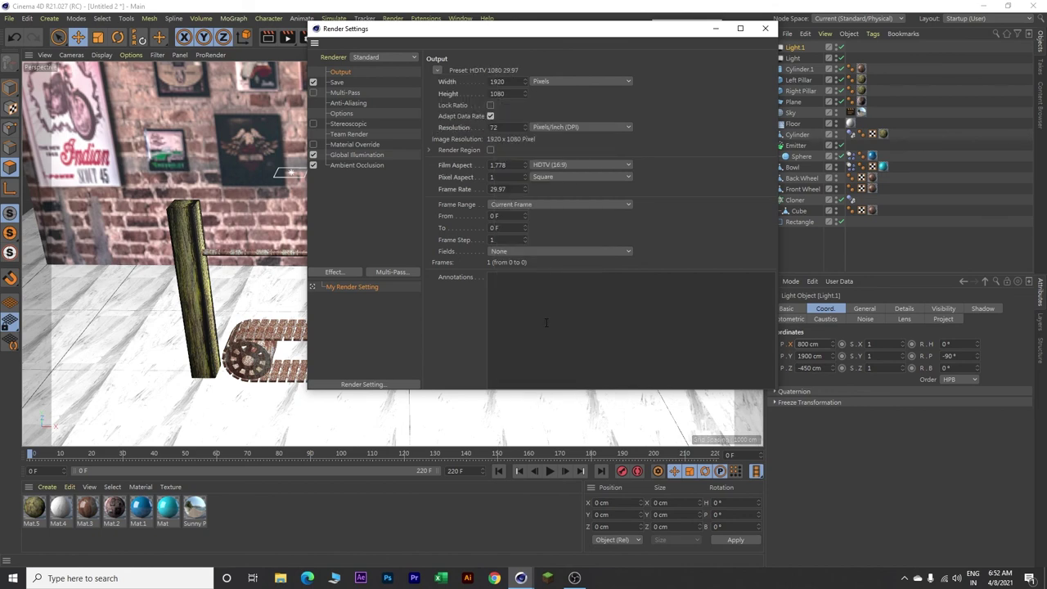
{"action": "left_click", "coordinate": [531, 205]}
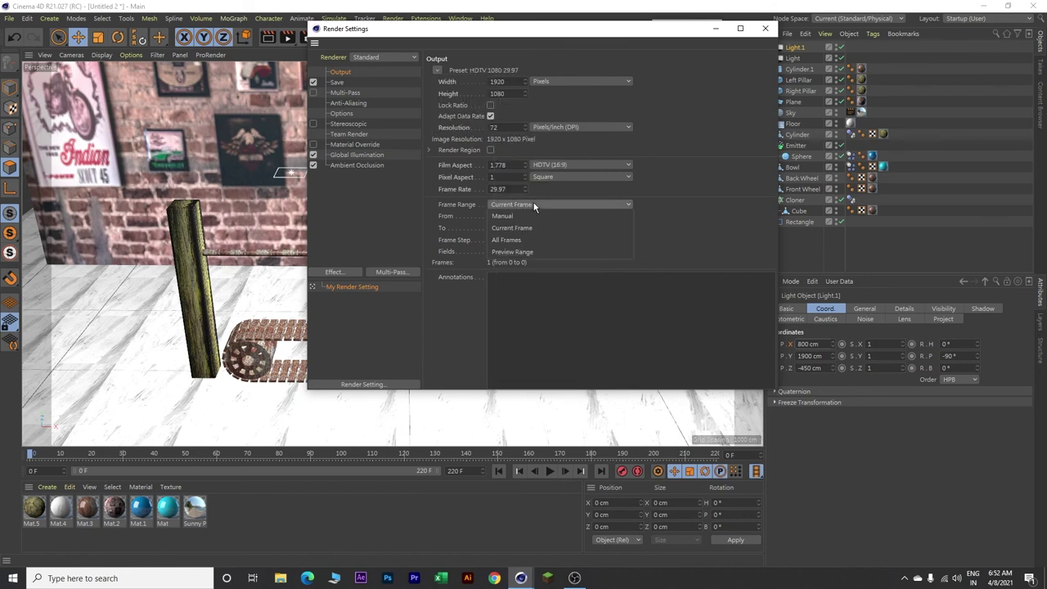
{"action": "left_click", "coordinate": [509, 239]}
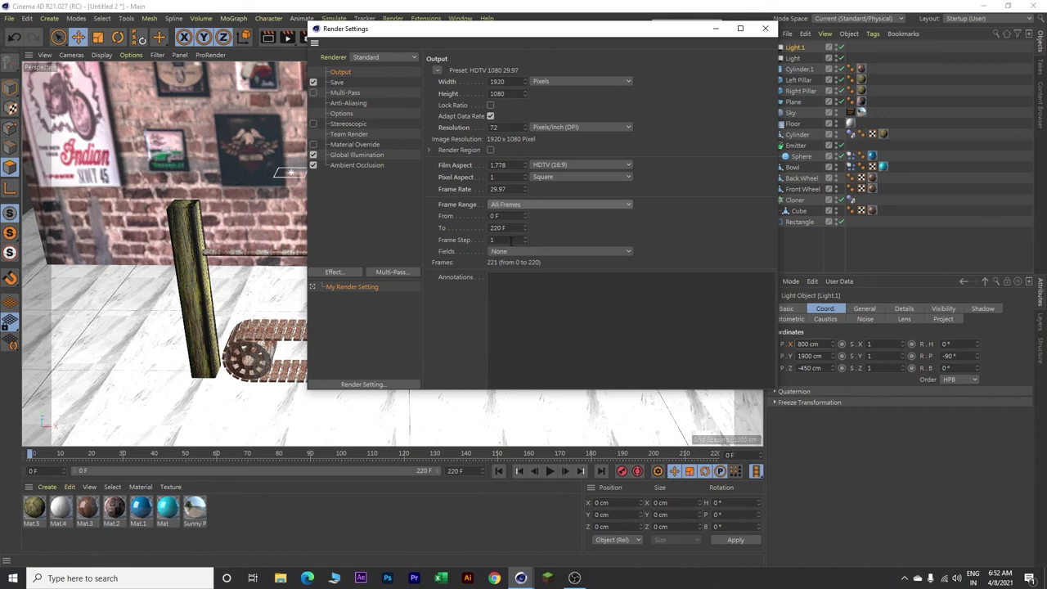
Step: Set the file format of the saved render images to JPG
{"action": "left_click", "coordinate": [336, 82]}
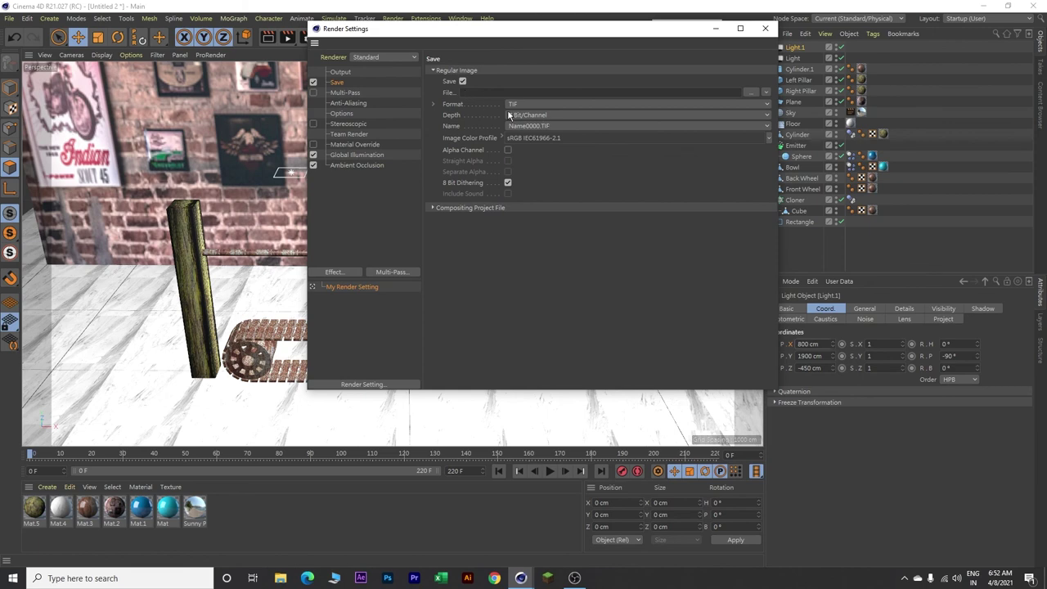
{"action": "left_click", "coordinate": [547, 105]}
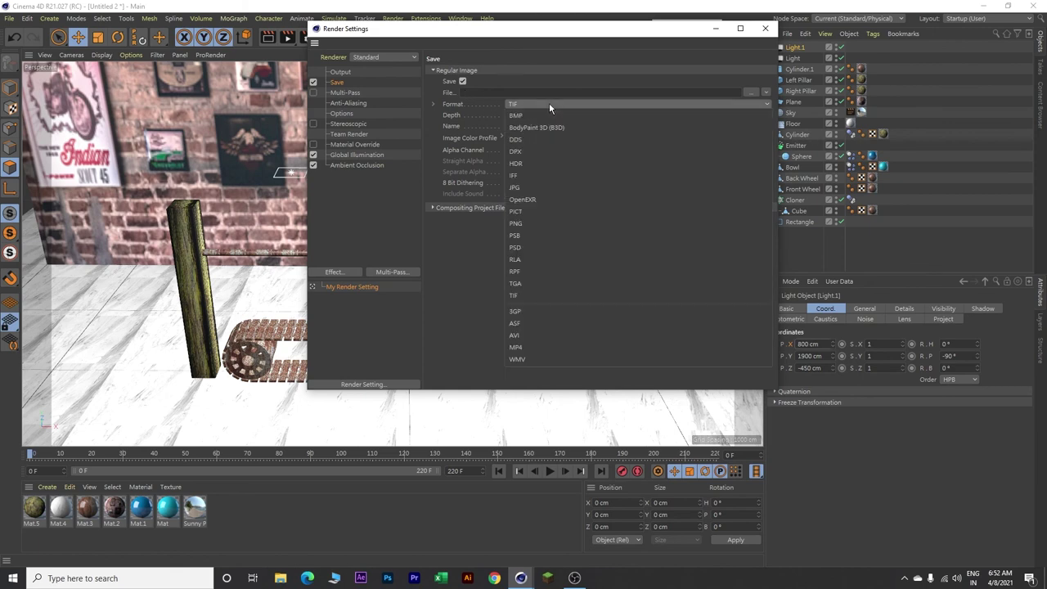
{"action": "left_click", "coordinate": [521, 188]}
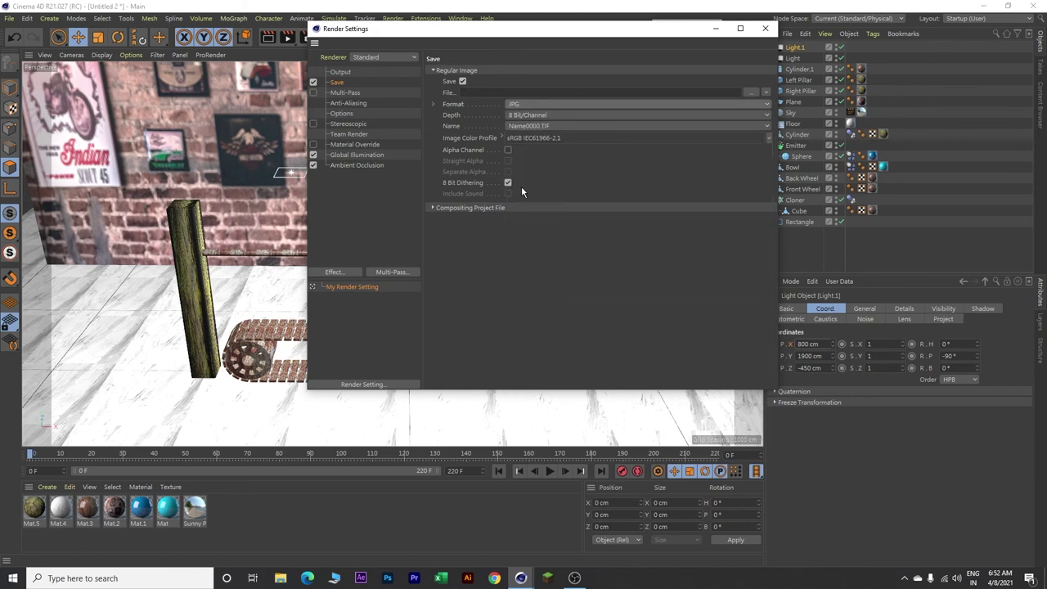
Step: Create a folder named Render Images inside the Texture folder for the saved render files and open it
{"action": "left_click", "coordinate": [751, 91]}
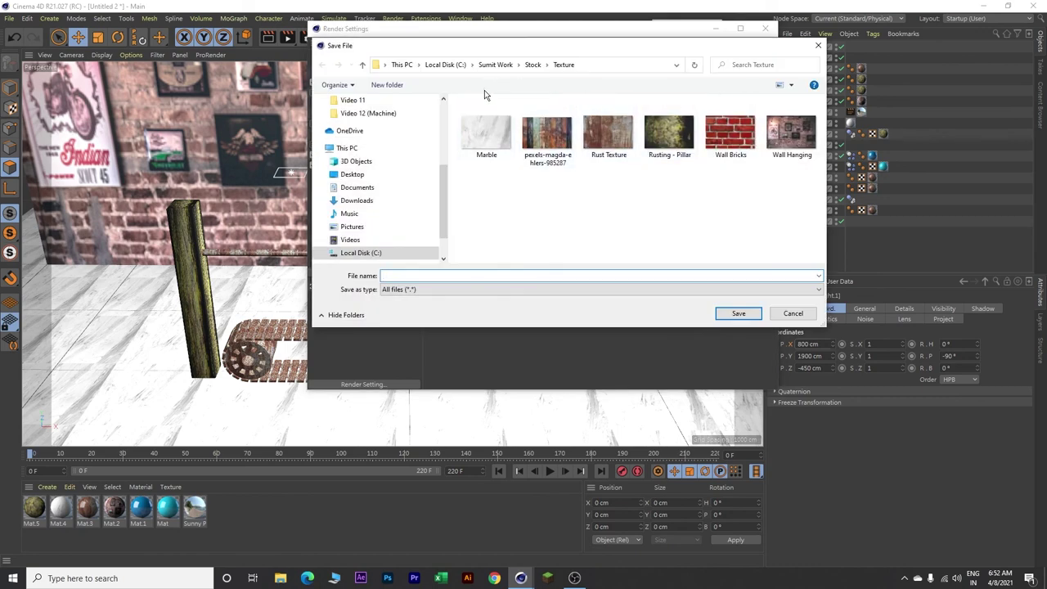
{"action": "left_click", "coordinate": [387, 85]}
{"action": "type", "text": "Render Images"}
{"action": "key", "text": "Return"}
{"action": "double_click", "coordinate": [477, 127]}
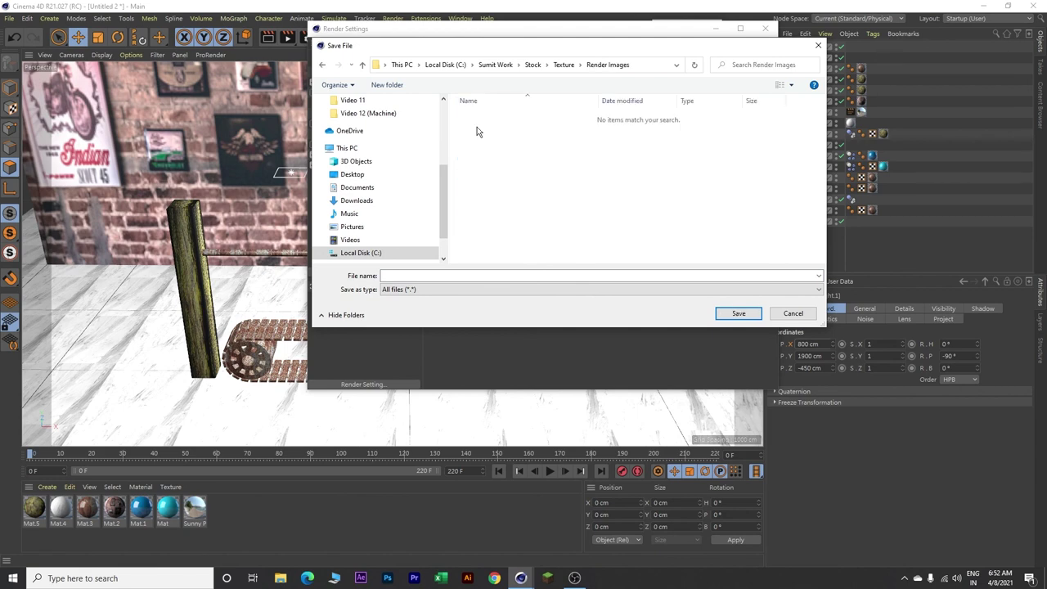
Step: Save the render output path in the Render Images folder with the file name 1 and close the render settings
{"action": "left_click", "coordinate": [417, 275]}
{"action": "type", "text": "1"}
{"action": "left_click", "coordinate": [738, 315]}
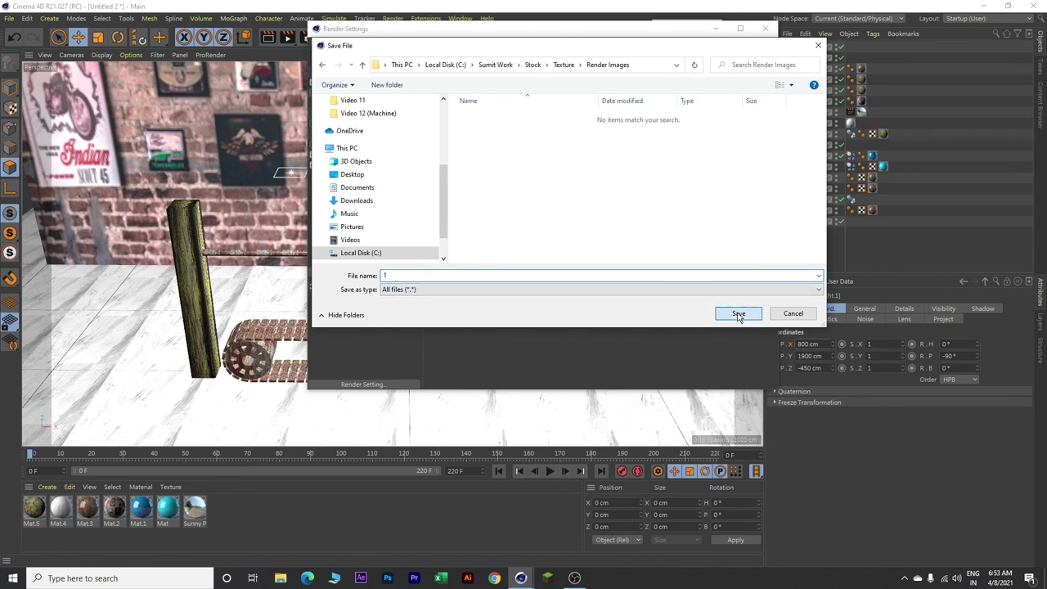
{"action": "left_click", "coordinate": [766, 33]}
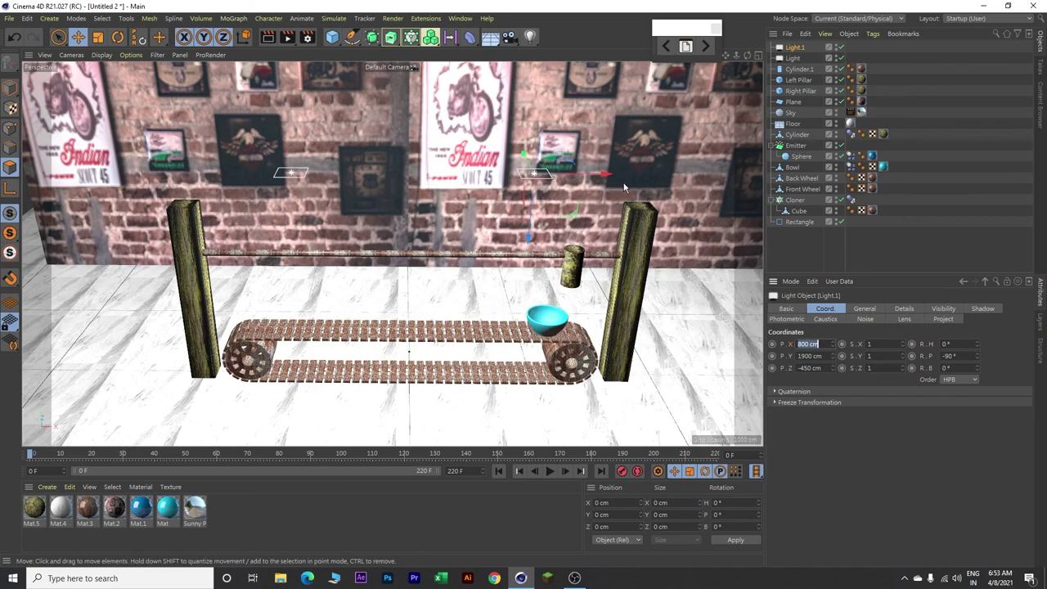
Step: Play the conveyor animation to check the spheres and bowl, then stop it and return to the first frame
{"action": "left_click", "coordinate": [547, 470]}
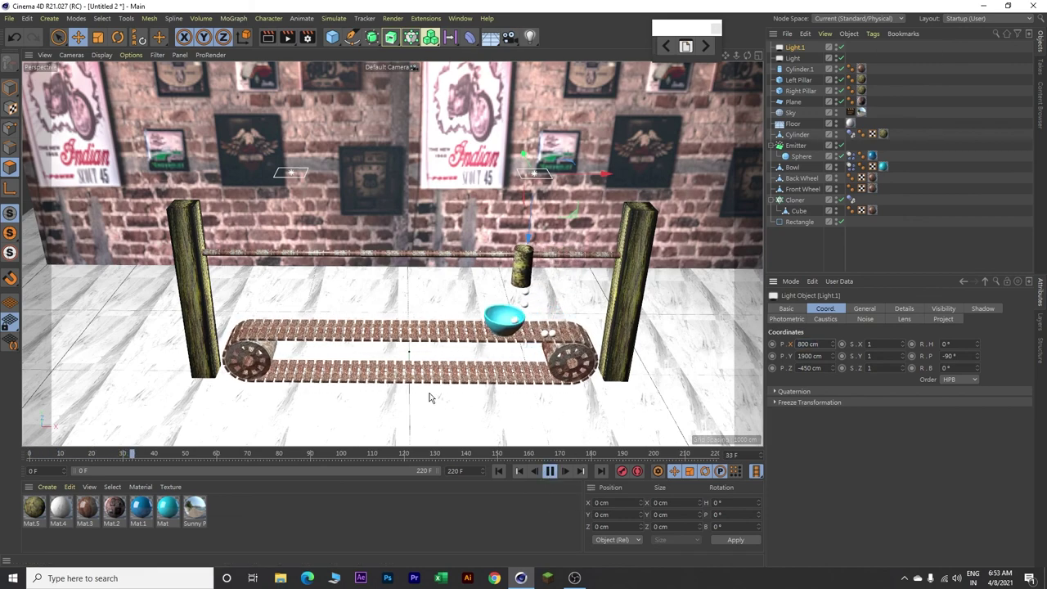
{"action": "scroll", "coordinate": [429, 398], "scroll_direction": "up", "scroll_amount": 4}
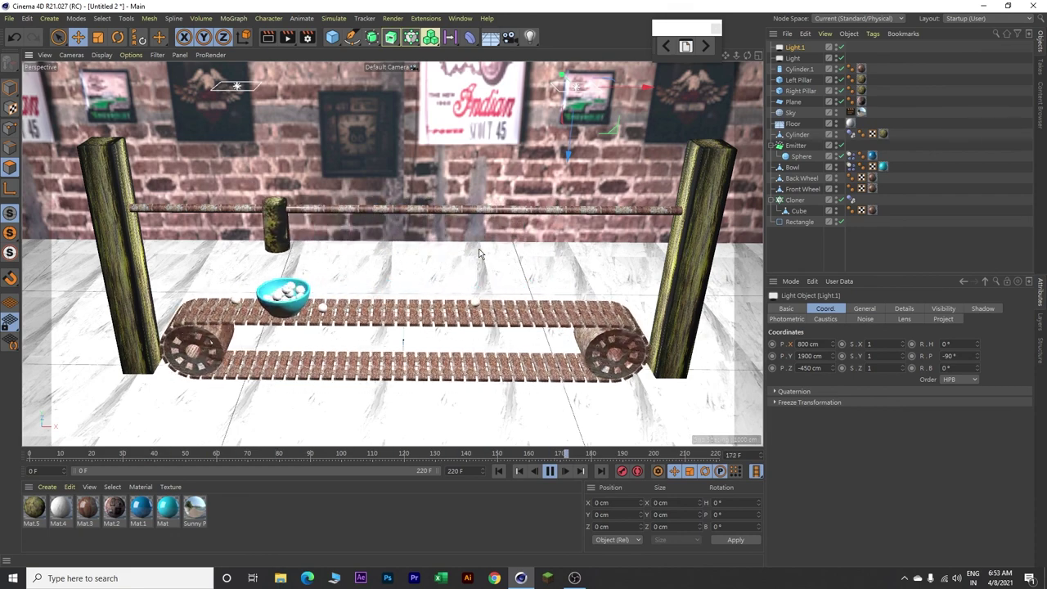
{"action": "left_click", "coordinate": [550, 471]}
{"action": "left_click", "coordinate": [500, 472]}
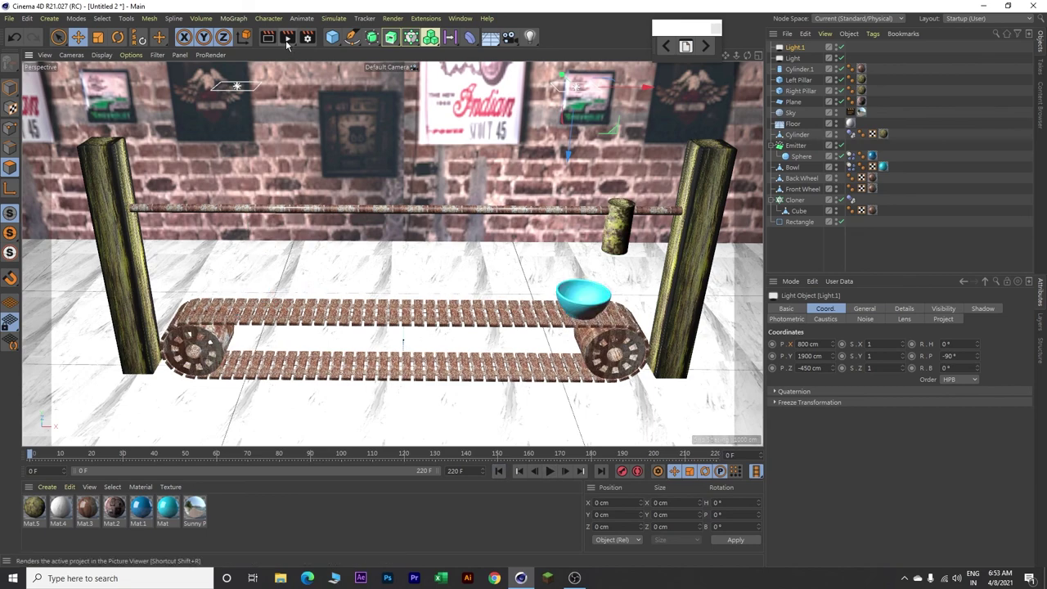
Step: Start rendering the project to the Picture Viewer and show the whole frame at 60% zoom
{"action": "left_click", "coordinate": [287, 37]}
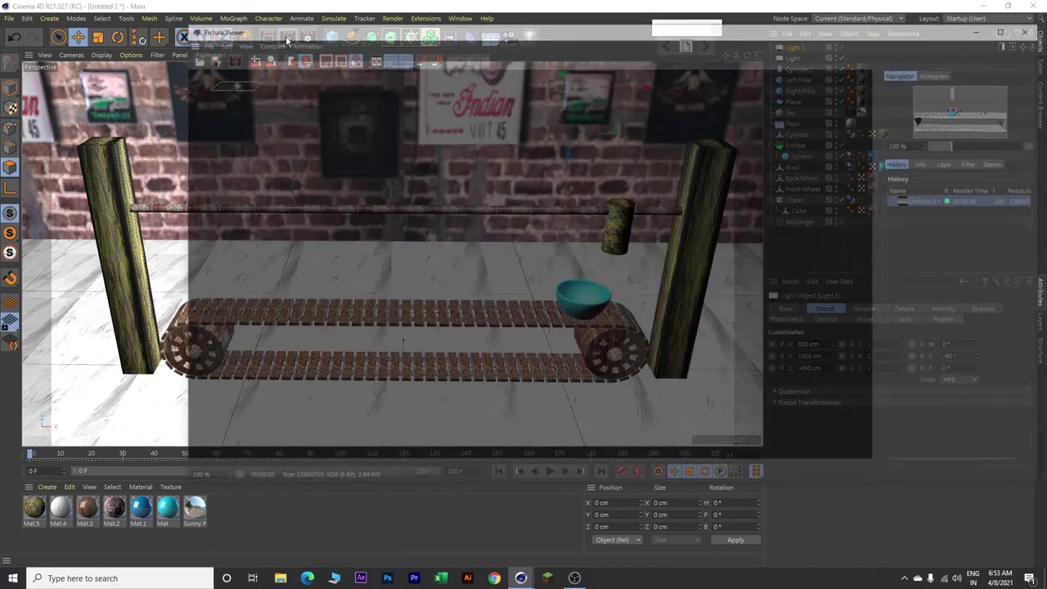
{"action": "left_click_drag", "start_coordinate": [502, 32], "coordinate": [480, 28]}
{"action": "scroll", "coordinate": [502, 133], "scroll_direction": "down", "scroll_amount": 2}
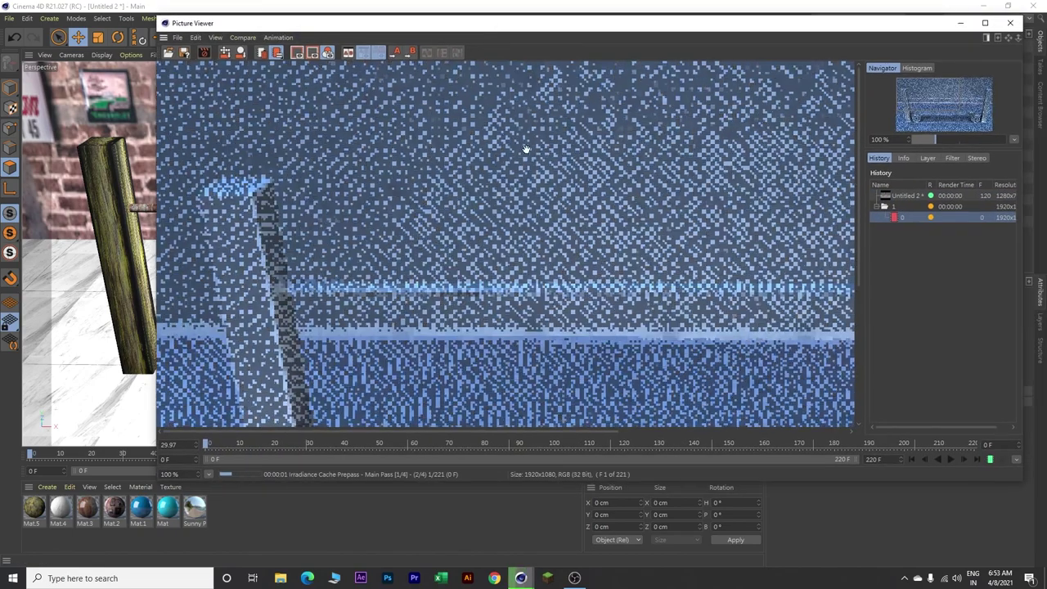
{"action": "scroll", "coordinate": [537, 186], "scroll_direction": "down", "scroll_amount": 1}
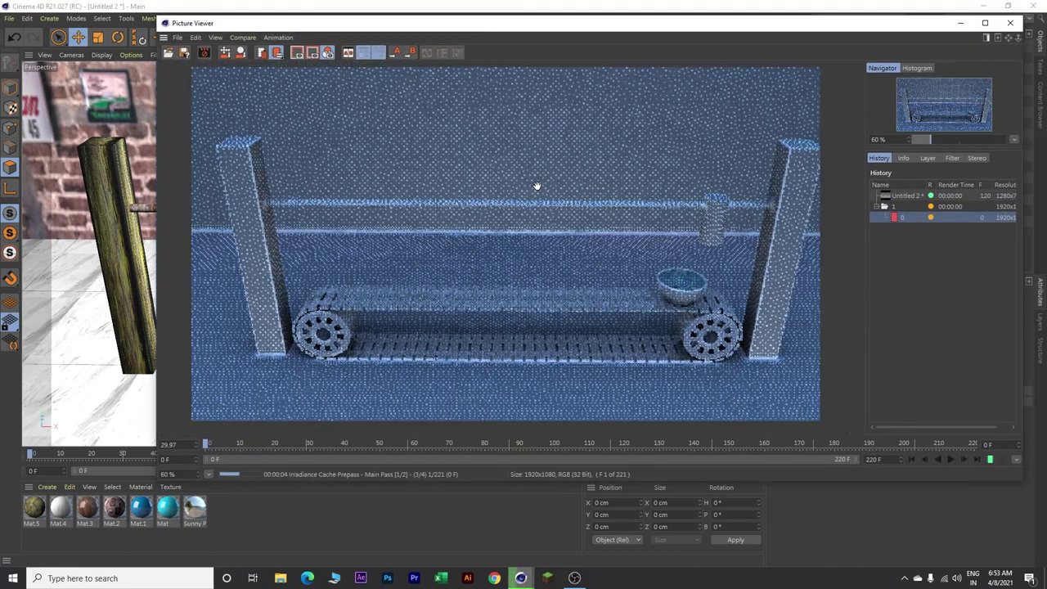